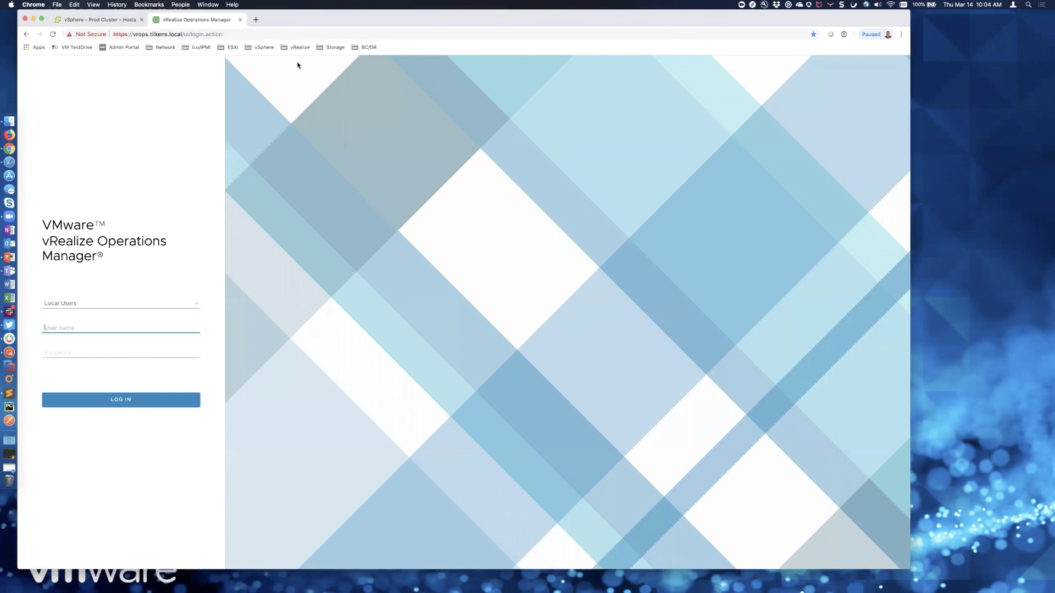
- Log in to vRealize Operations Manager as admin with the account password
type("admin")
key("Tab")
type("••••••••")
key("Return")
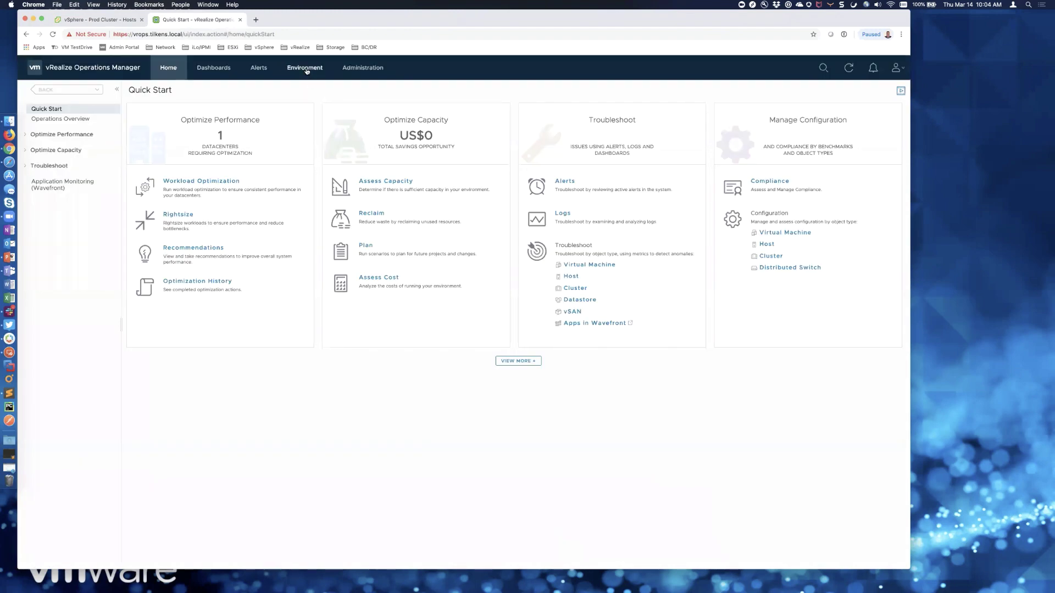
- Browse vSphere Hosts and Clusters, expanding vSphere World, both vCenters and the Elk Grove datacenter
left_click(306, 69)
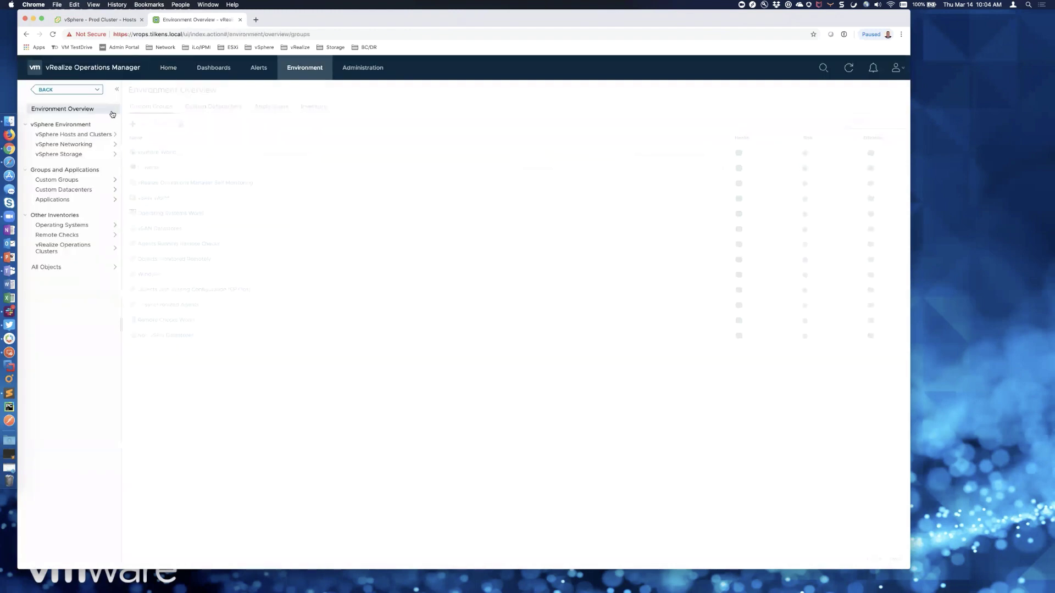
left_click(77, 135)
left_click(26, 121)
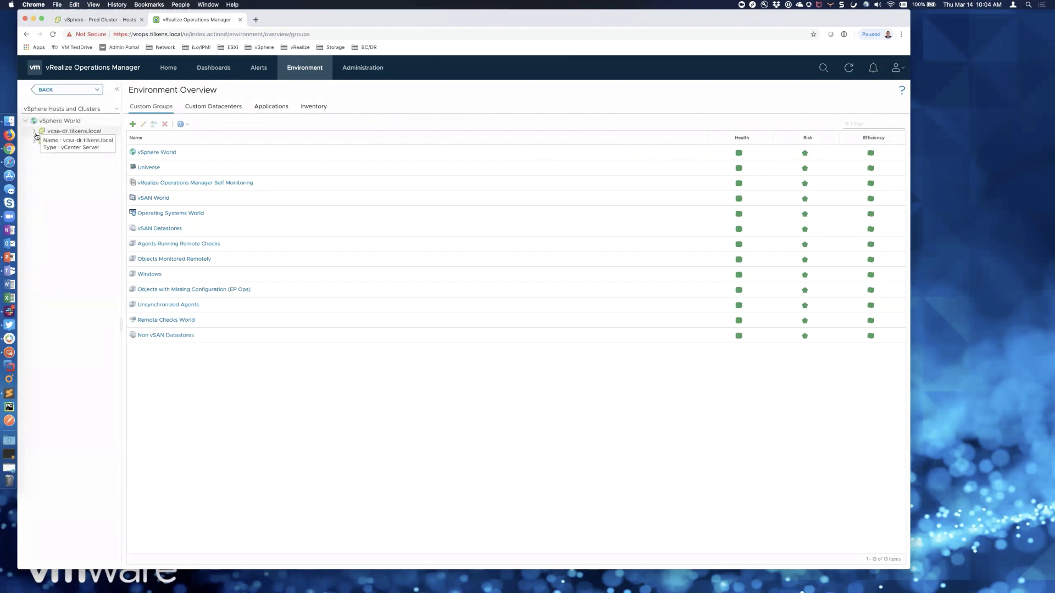
left_click(34, 131)
left_click(34, 152)
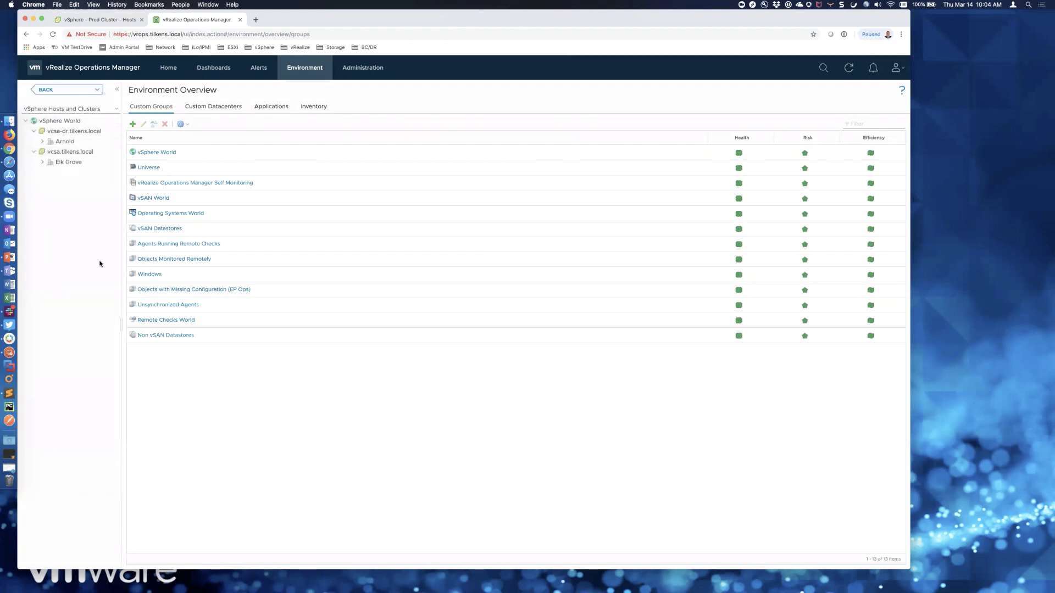
left_click(42, 162)
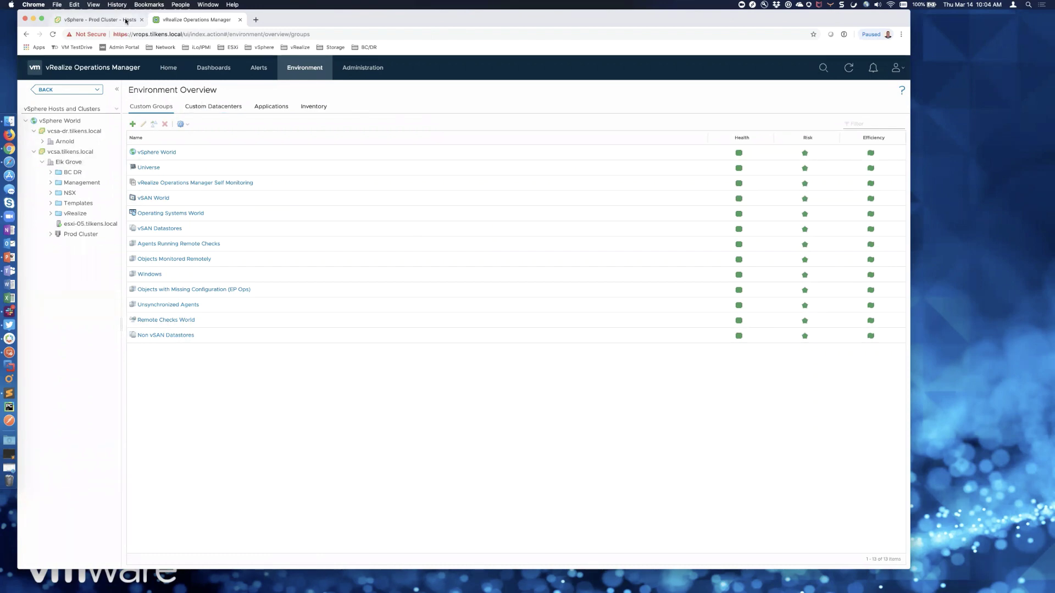
- Start a Deploy OVF Template wizard on Prod Cluster using a local file source
left_click(126, 20)
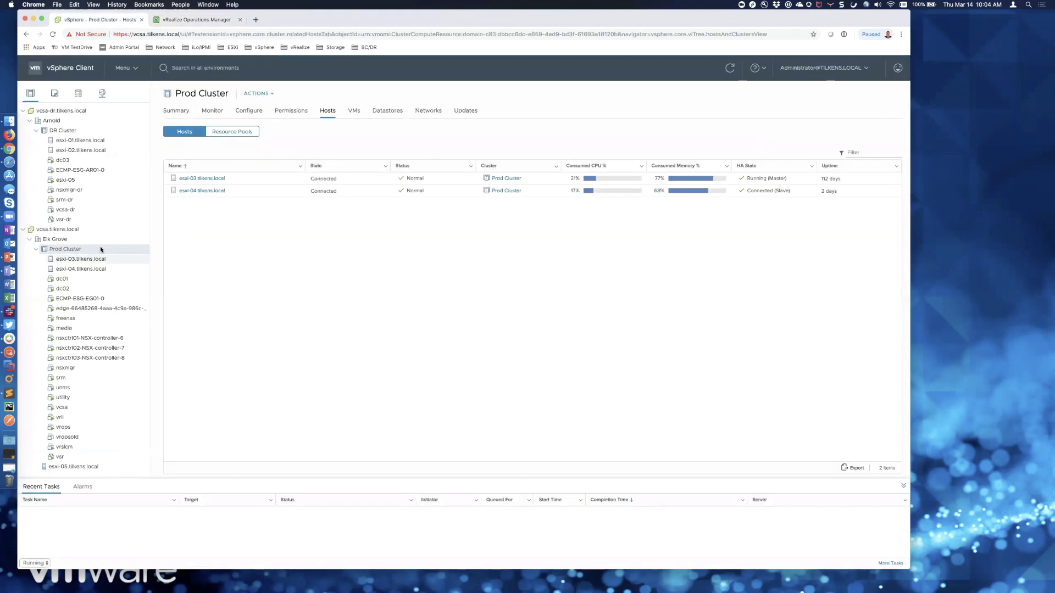
right_click(59, 248)
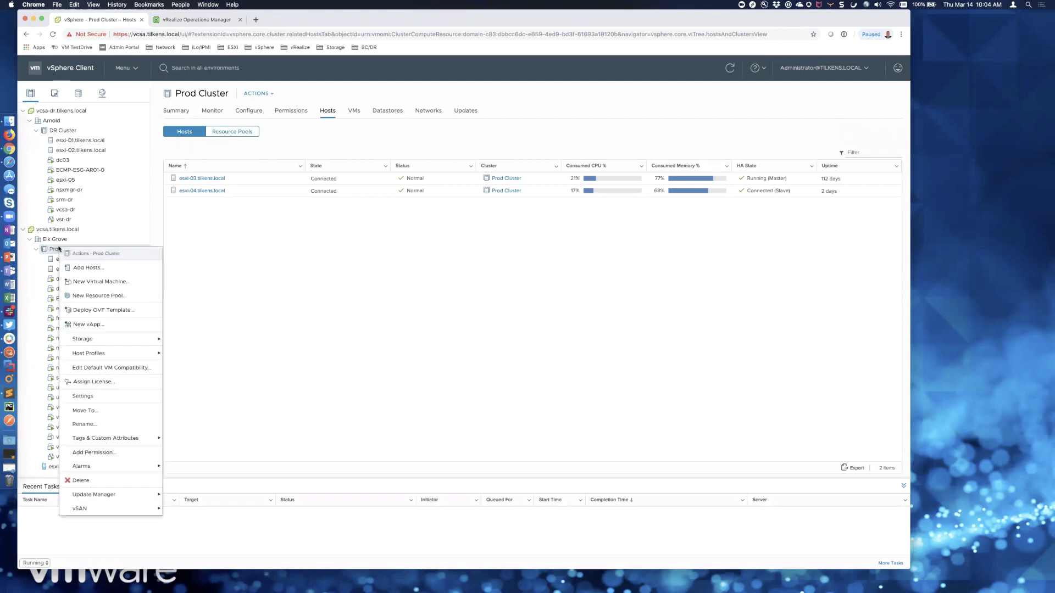
left_click(108, 311)
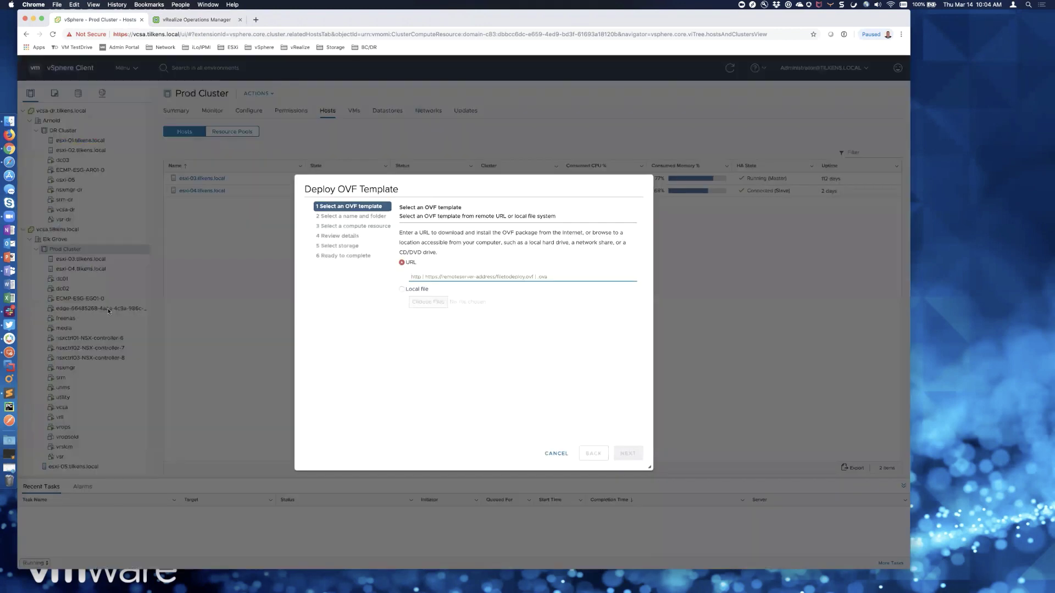
left_click(402, 289)
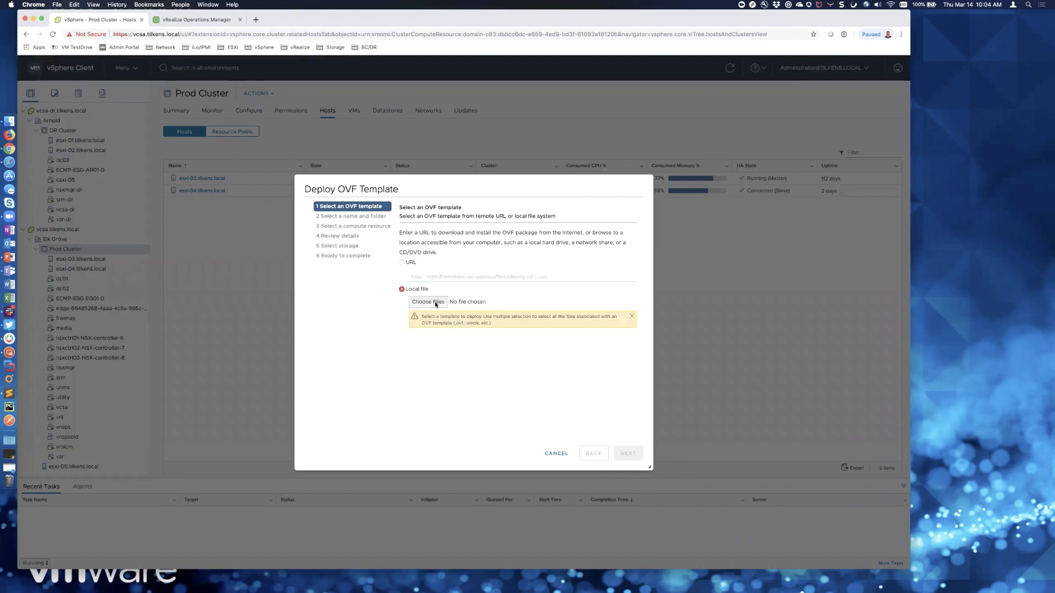
- Choose the vRO appliance OVA from Macintosh HD > Software > VMware Installs > vRealize > vRO
left_click(436, 305)
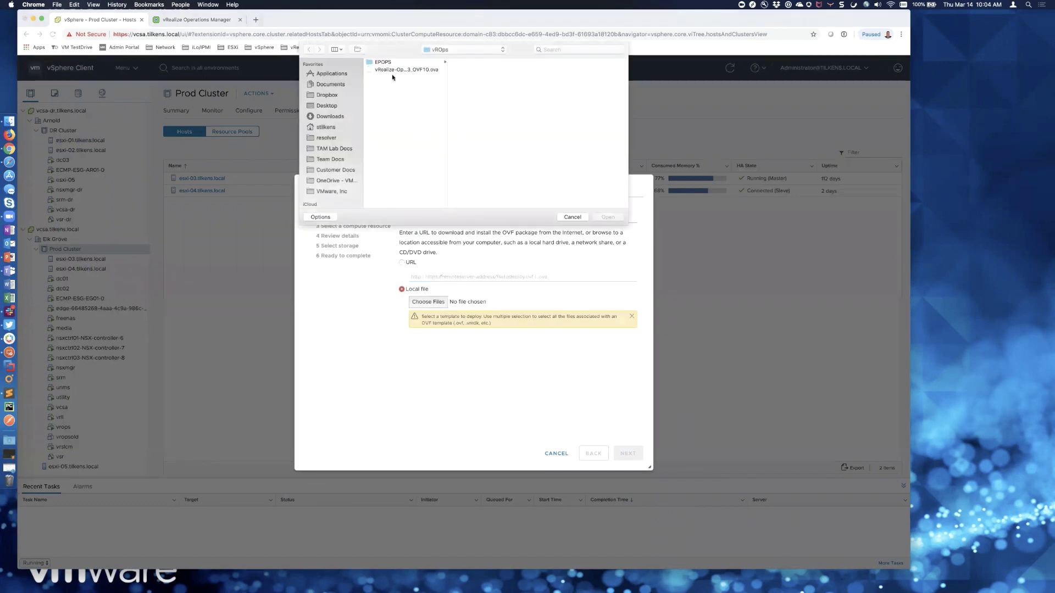
scroll(333, 192, "down", 3)
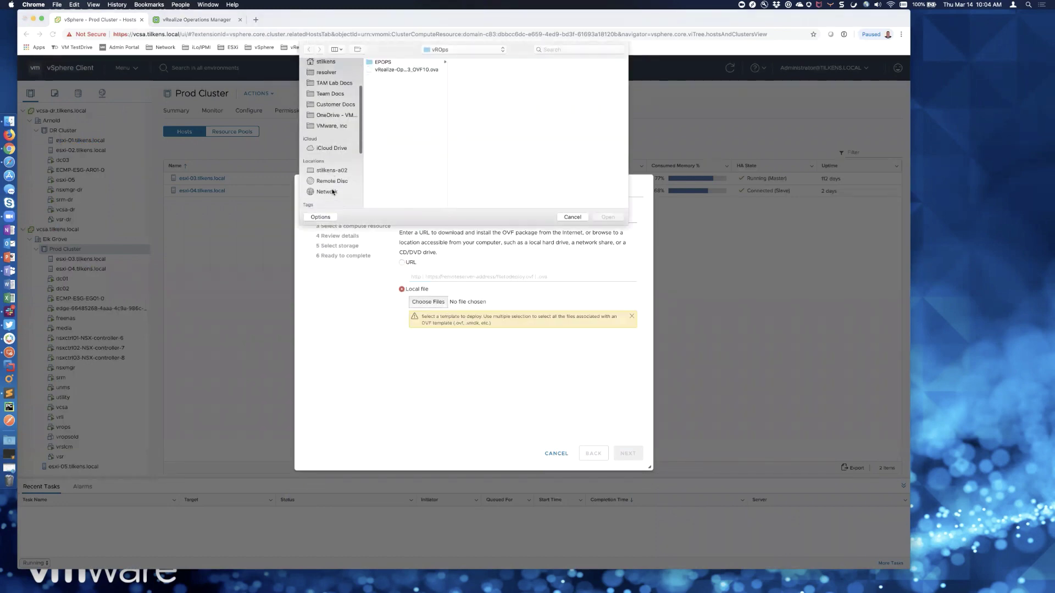
left_click(330, 164)
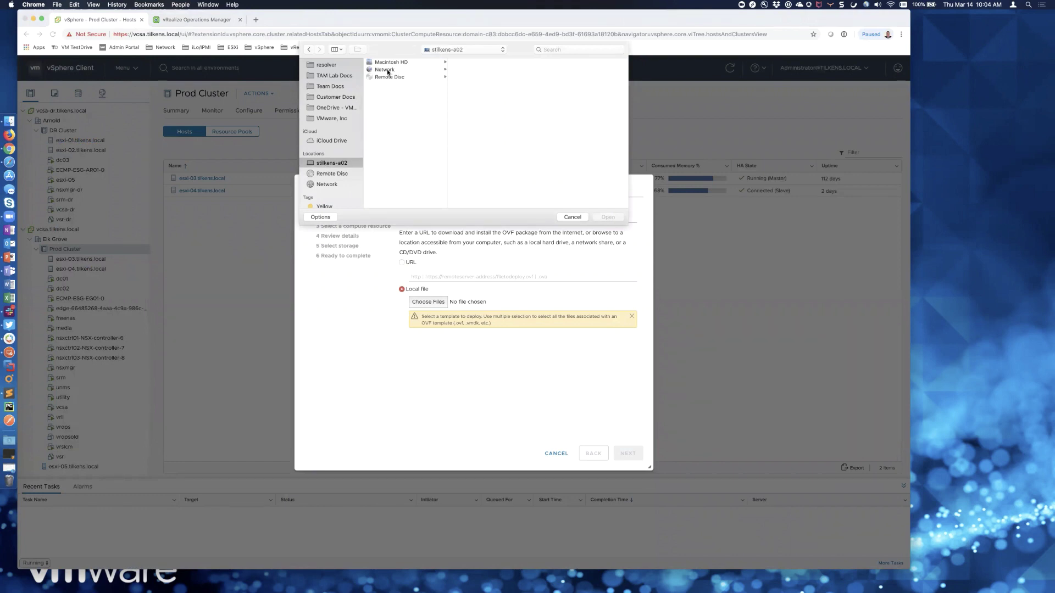
left_click(389, 63)
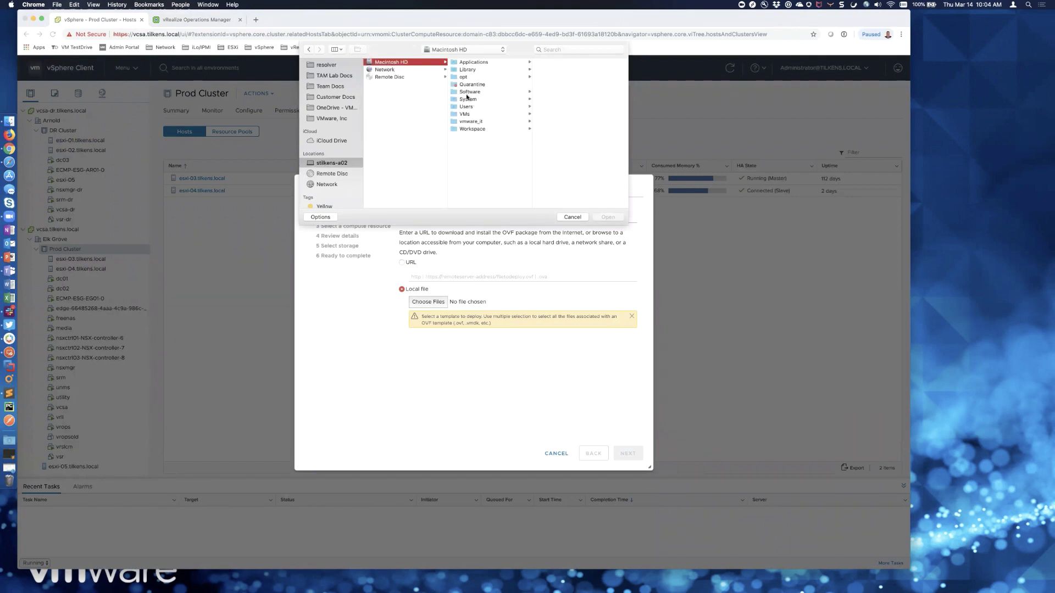
left_click(483, 92)
left_click(562, 77)
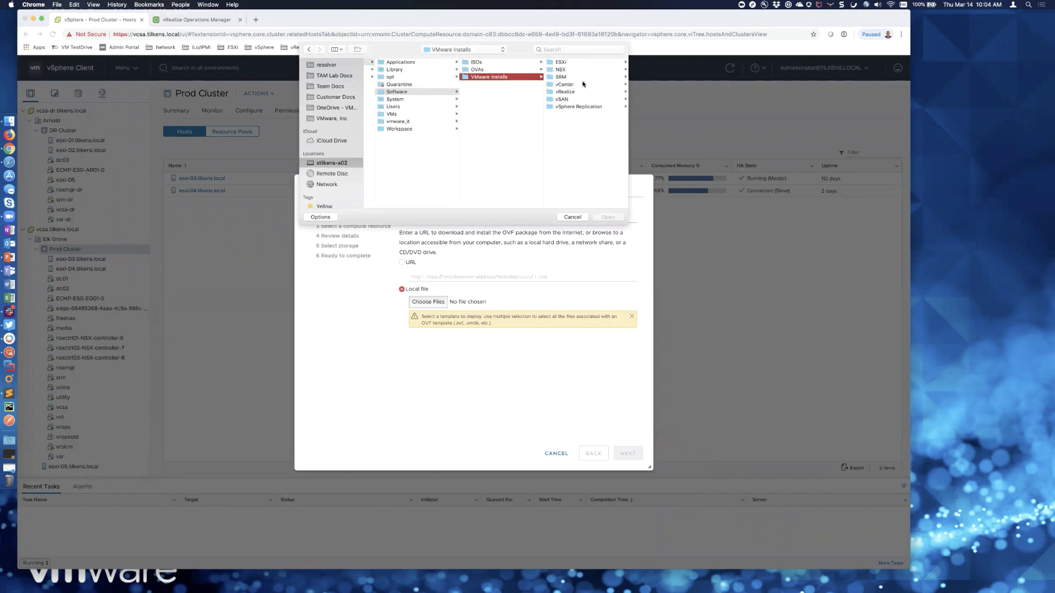
left_click(571, 93)
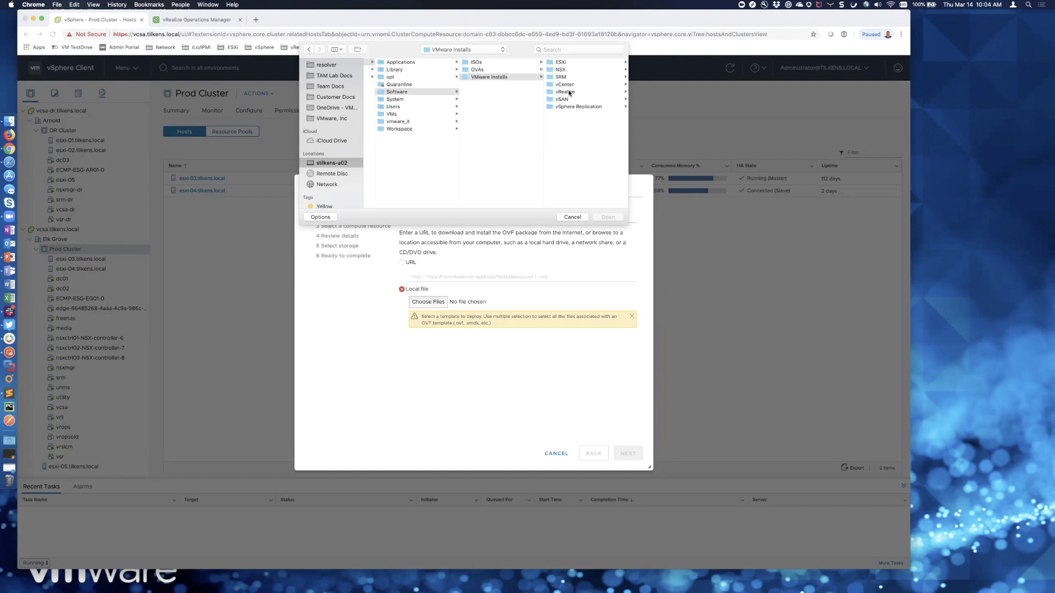
left_click(561, 107)
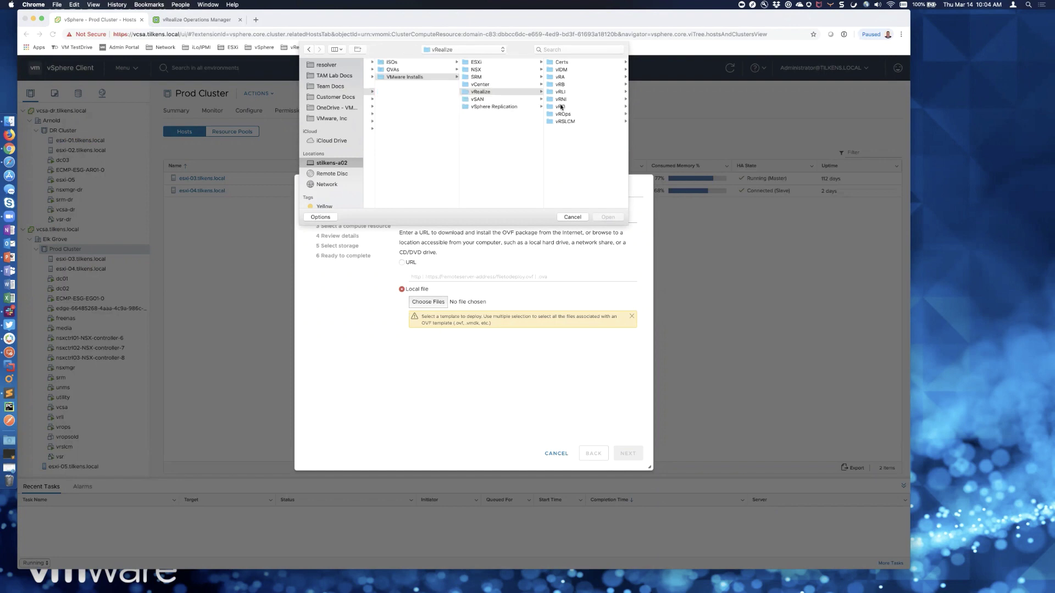
left_click(574, 62)
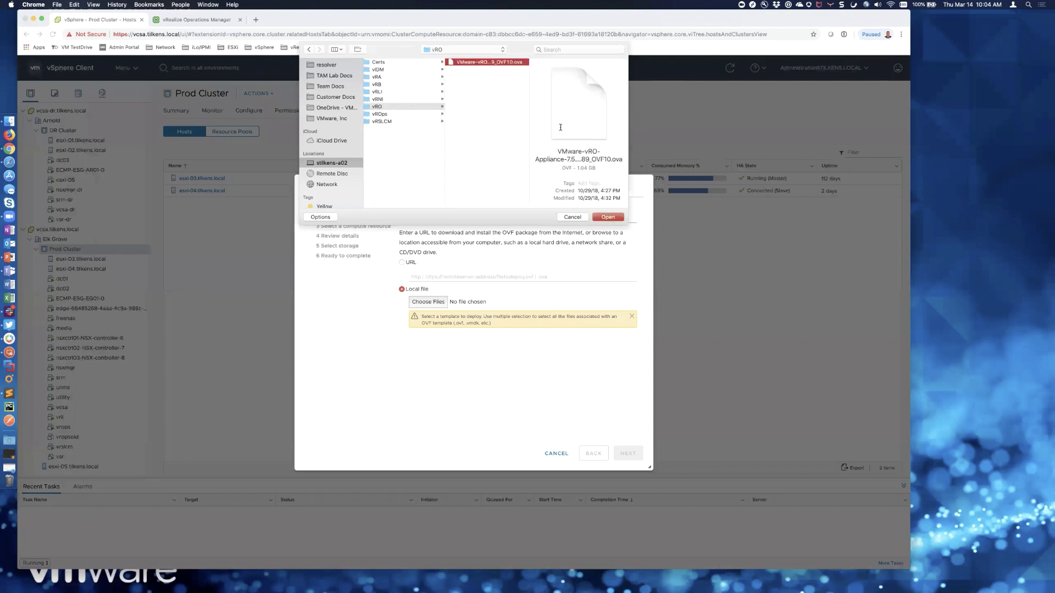
left_click(608, 217)
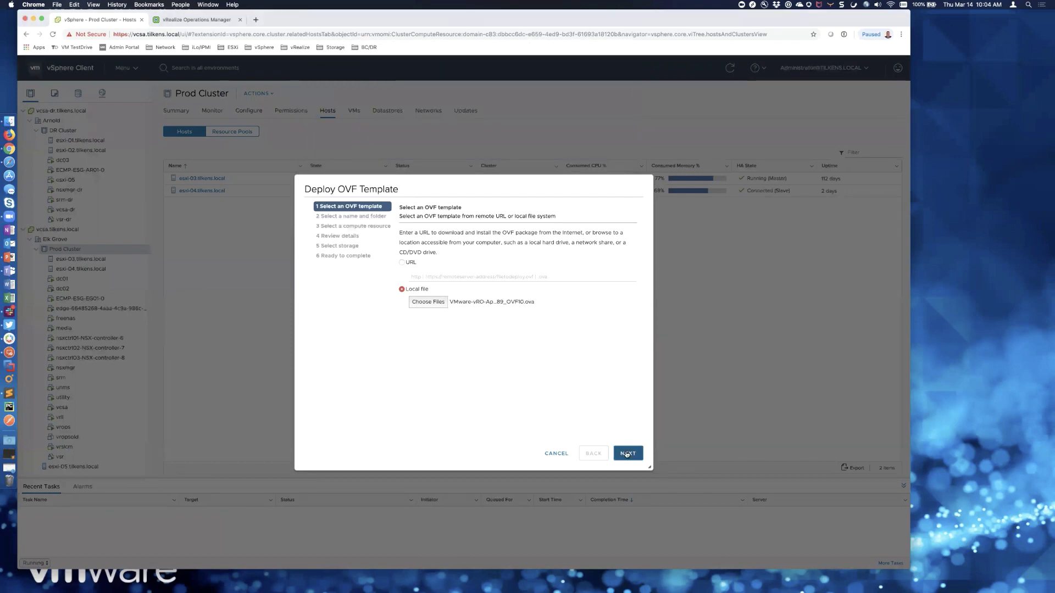
- Name the virtual machine 'vro' and place it in Elk Grove's vRealize folder
left_click(627, 454)
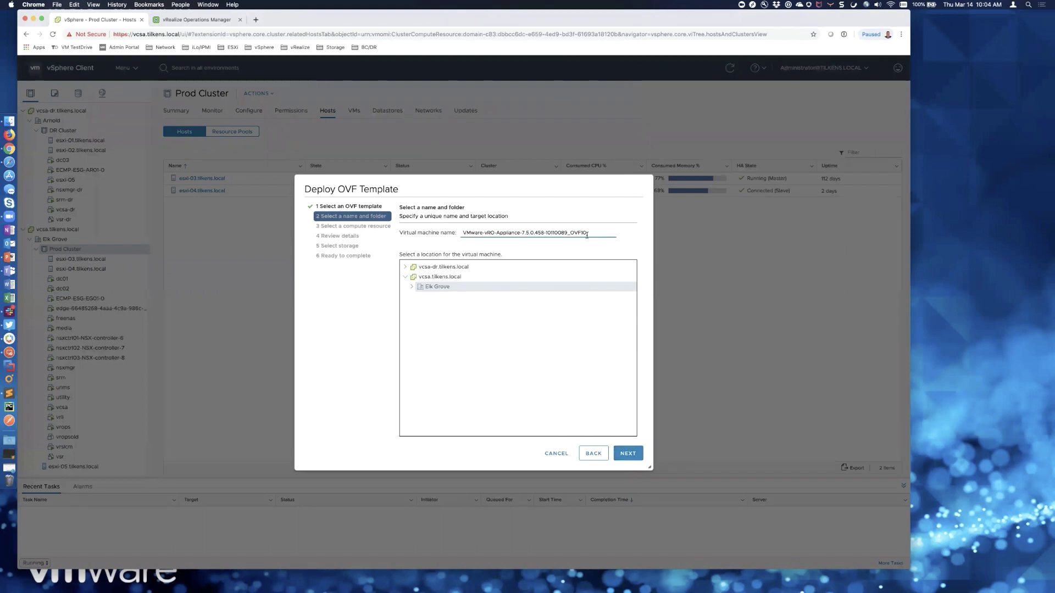
triple_click(509, 233)
type("vro")
left_click(412, 287)
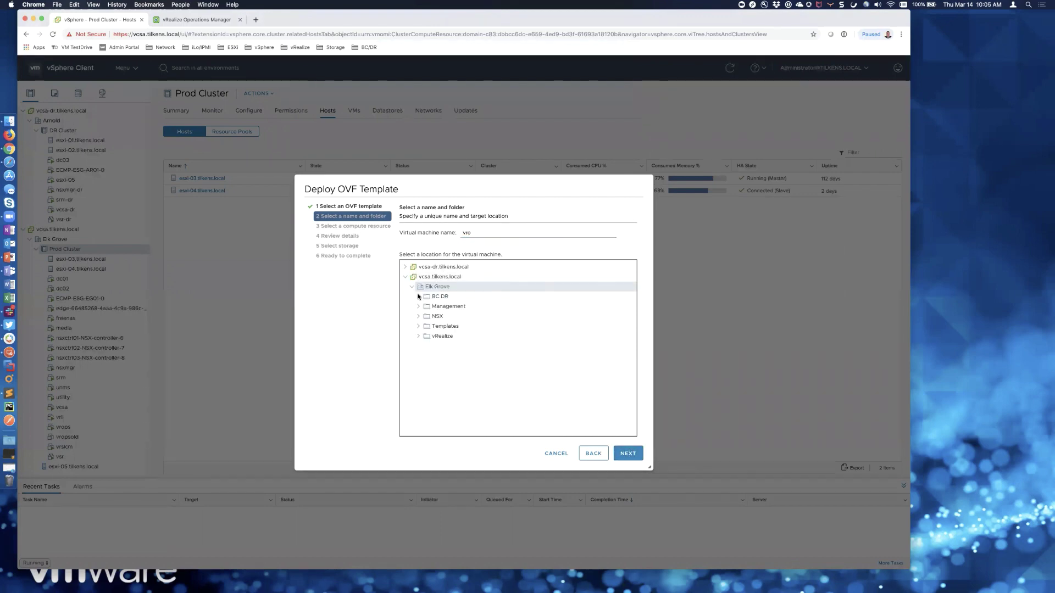
left_click(441, 336)
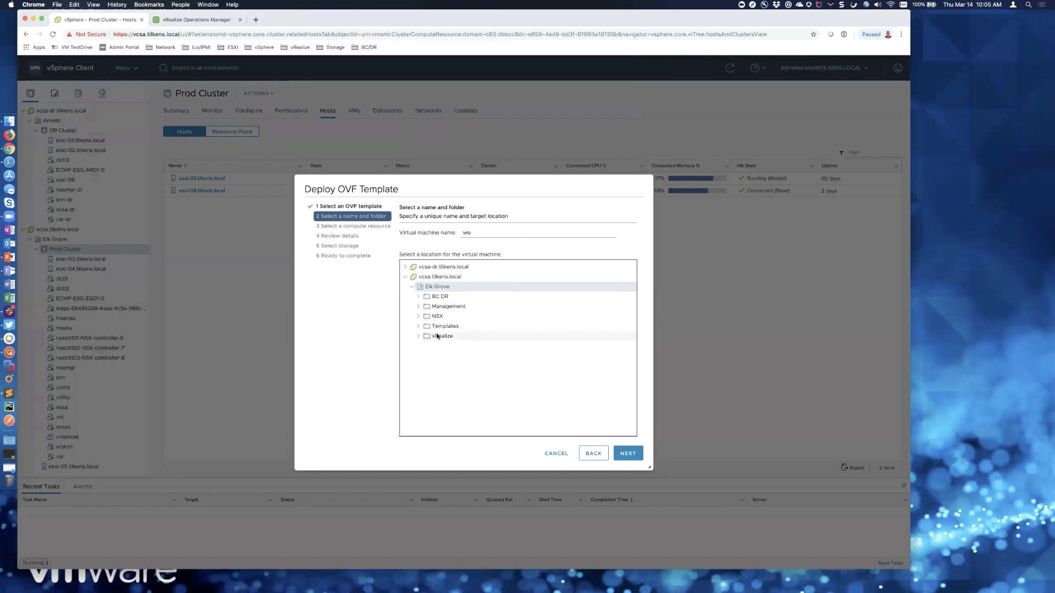
left_click(628, 453)
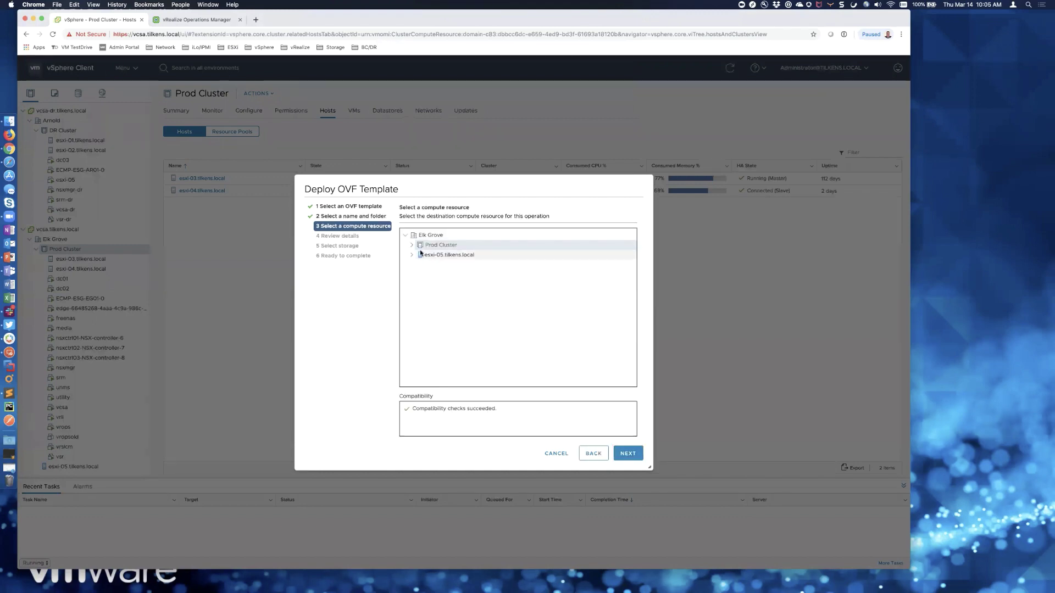
- Use Prod Cluster as the compute resource and accept all license agreements
left_click(411, 246)
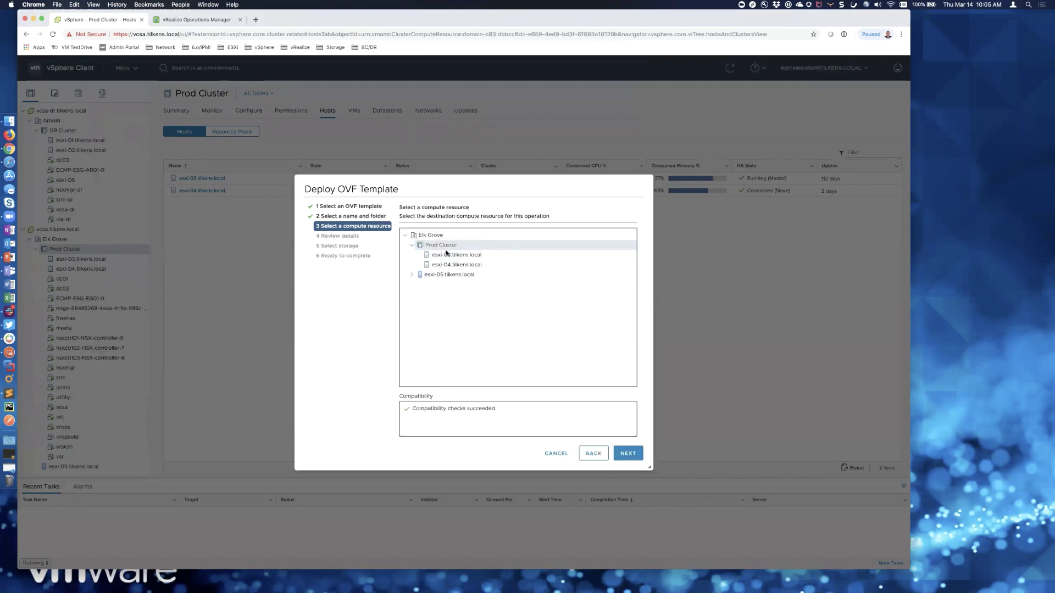
left_click(622, 453)
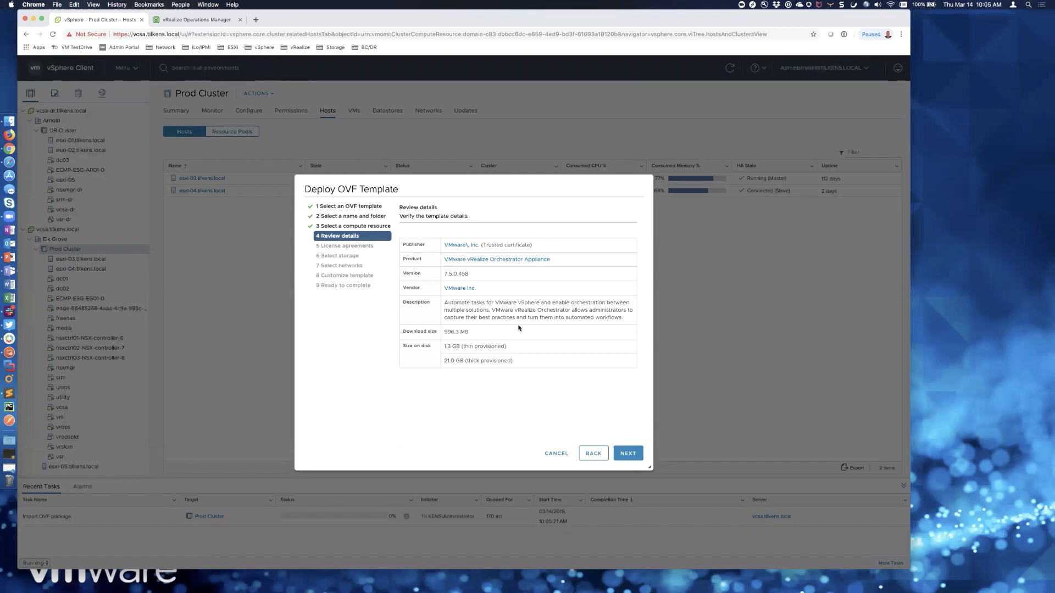
left_click(628, 454)
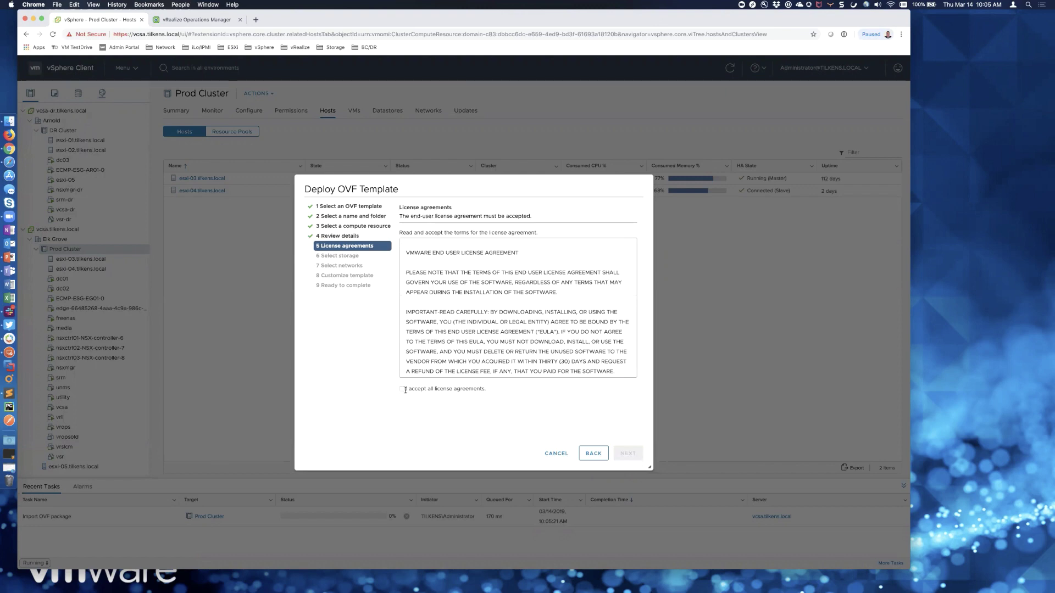
left_click(404, 389)
left_click(632, 456)
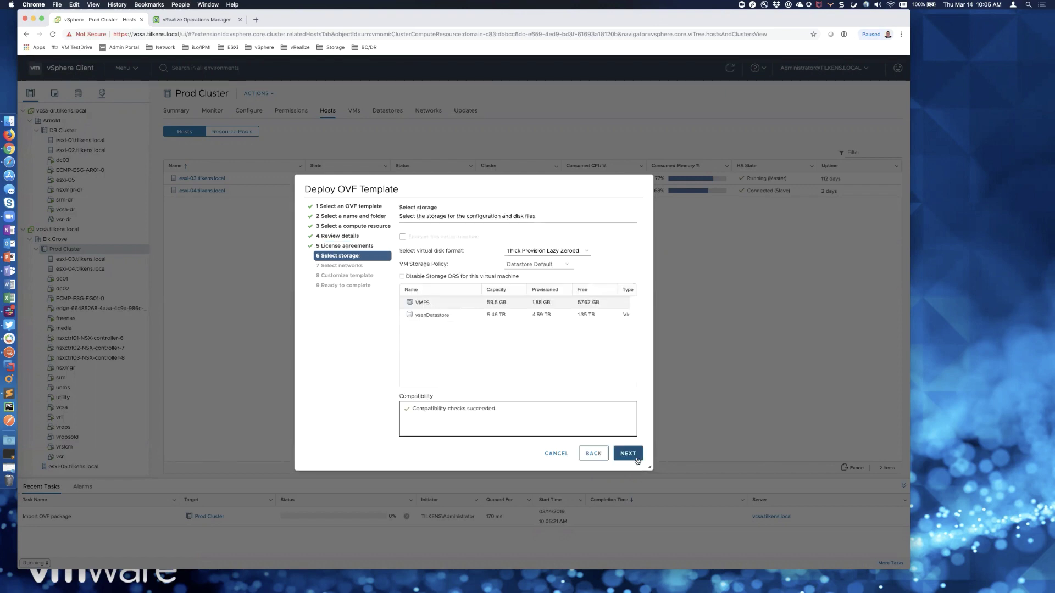
- Store the VM on vsanDatastore and connect its network to pg_VLAN-001-LAN
left_click(490, 317)
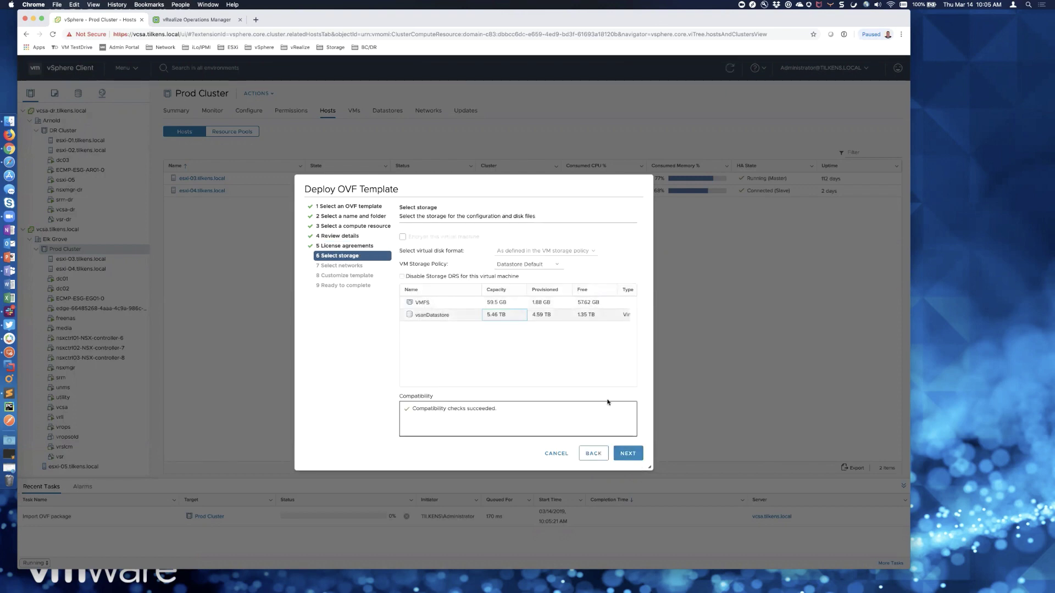
left_click(632, 458)
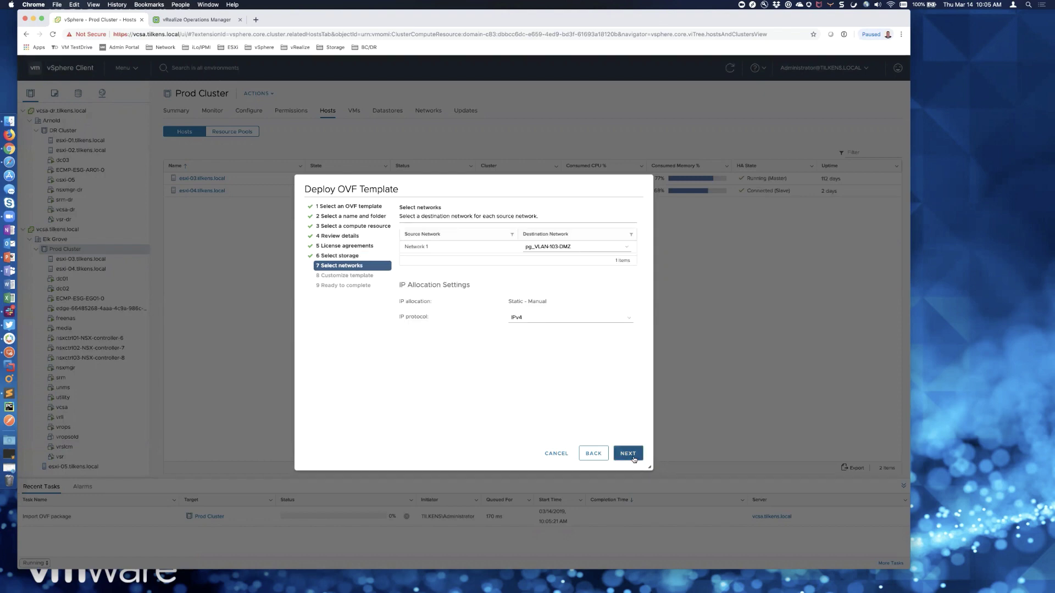
left_click(613, 248)
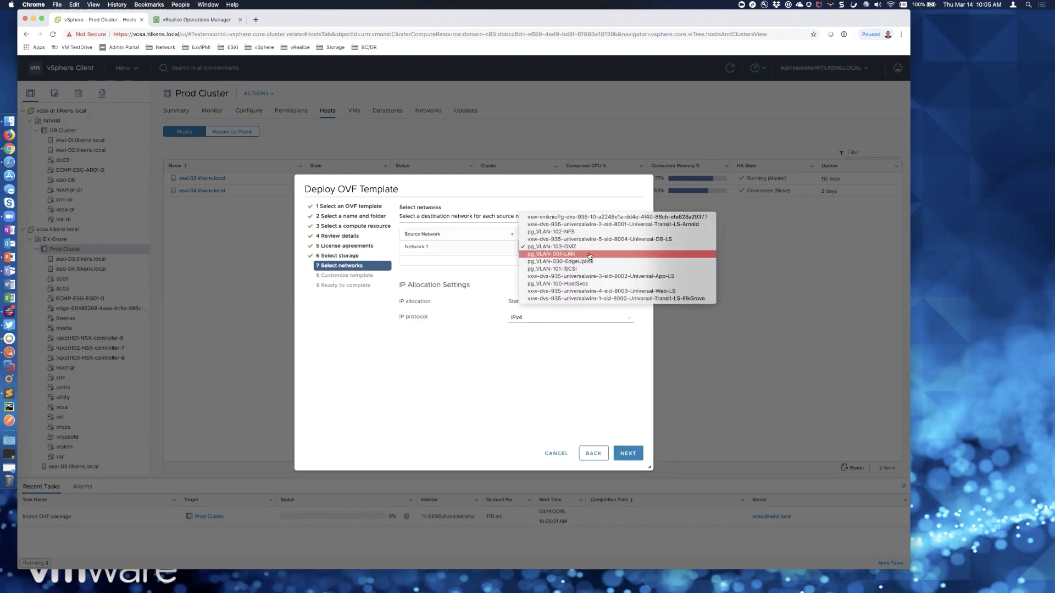
left_click(589, 256)
left_click(632, 455)
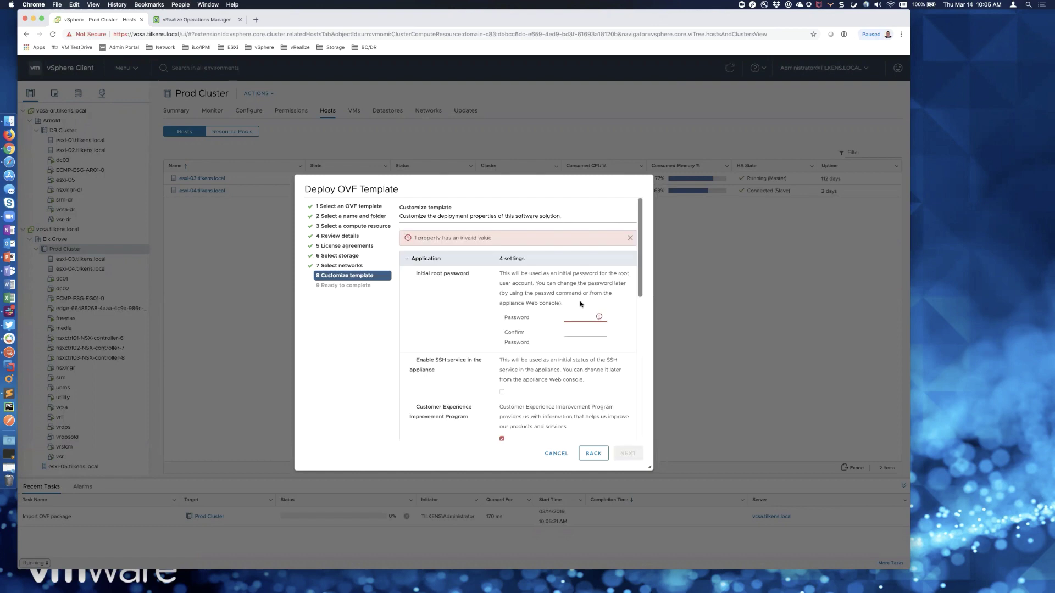
- Enter and confirm the appliance root password
left_click(579, 318)
type("••••")
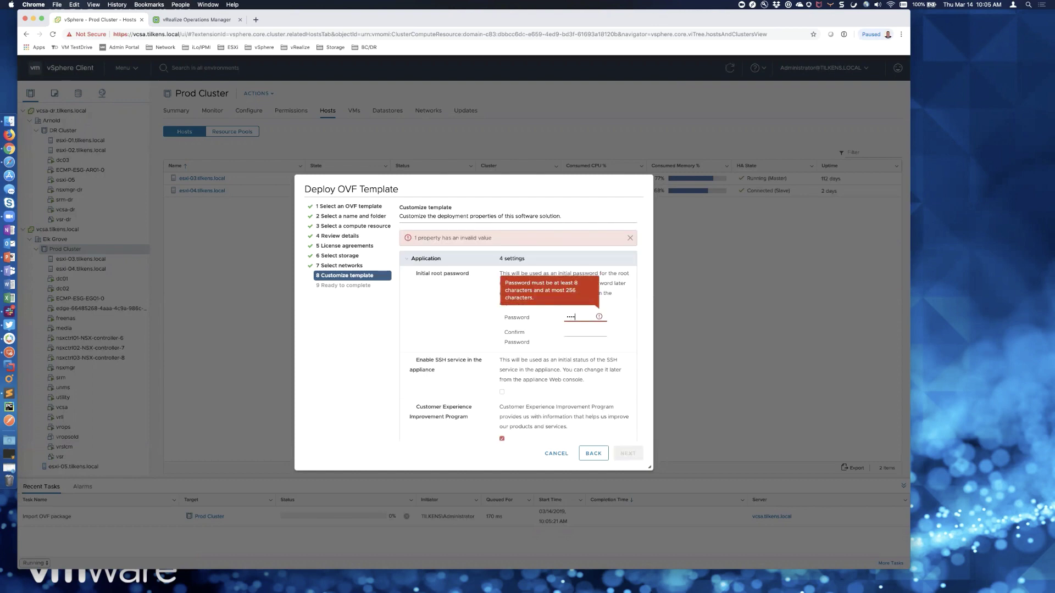
type("••••")
key("Tab")
type("•")
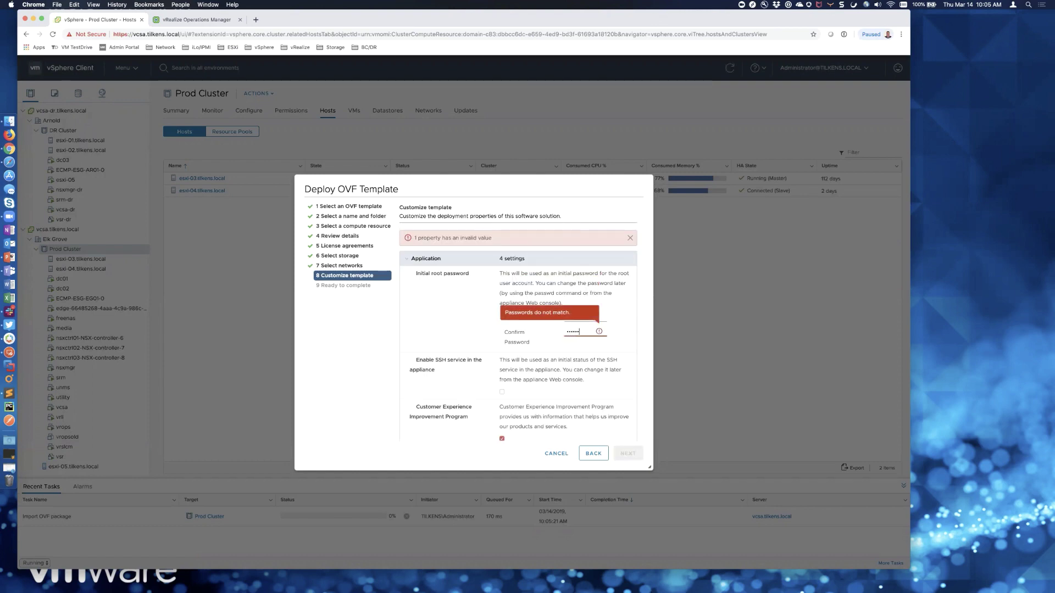
type("•••••••")
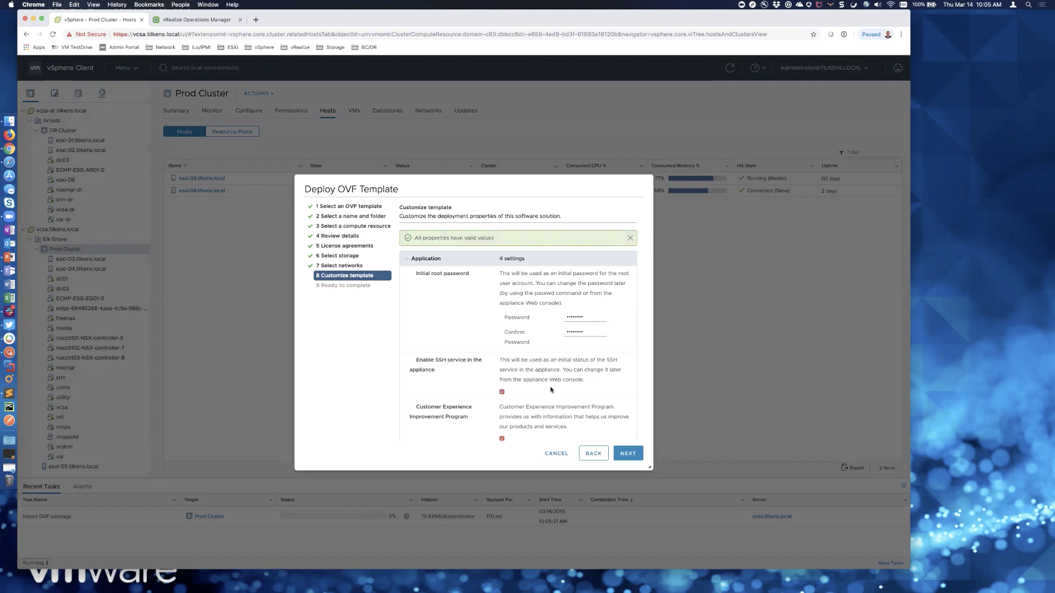
- Set hostname vro.tilkens.local, the 10.10.90 gateway, and tilkens.local domain and search path
scroll(550, 387, "down", 5)
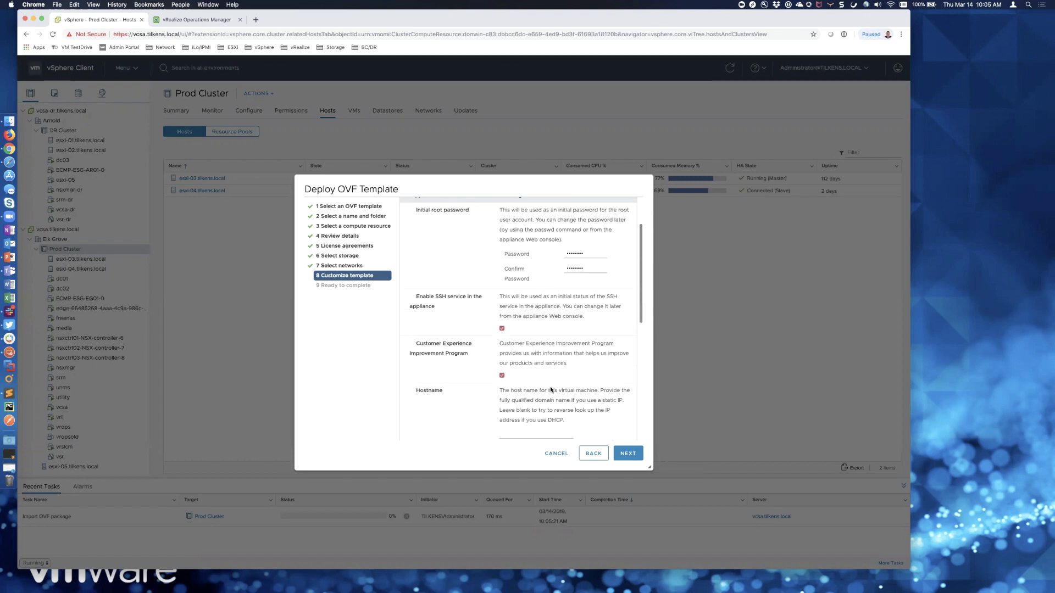
scroll(549, 387, "down", 1)
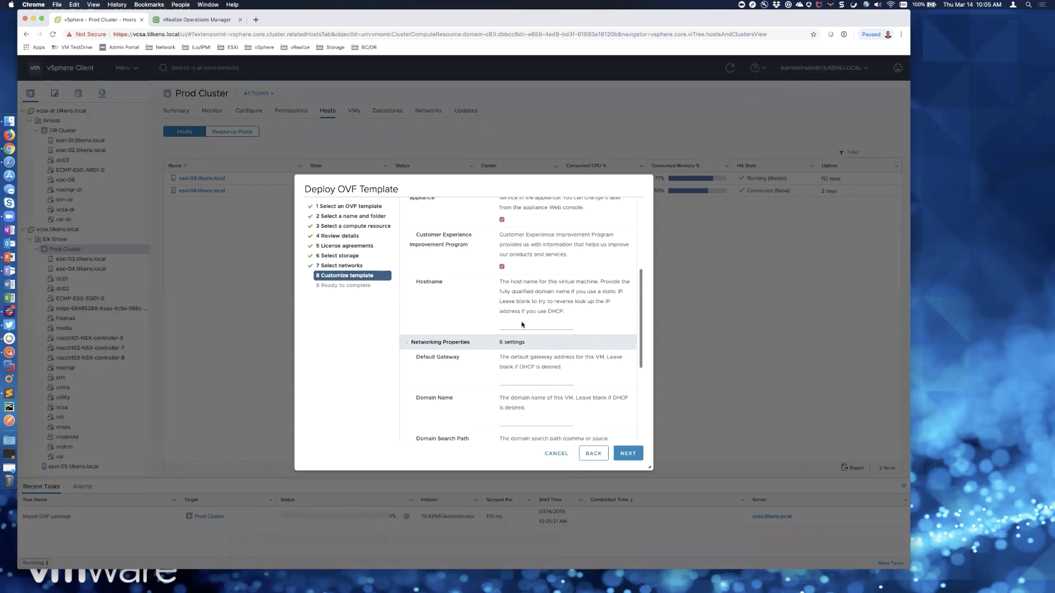
left_click(518, 322)
type("vro.tilkens.local")
key("Tab")
type("10.10.90.1")
key("Tab")
type("tilkens.lo")
key("Tab")
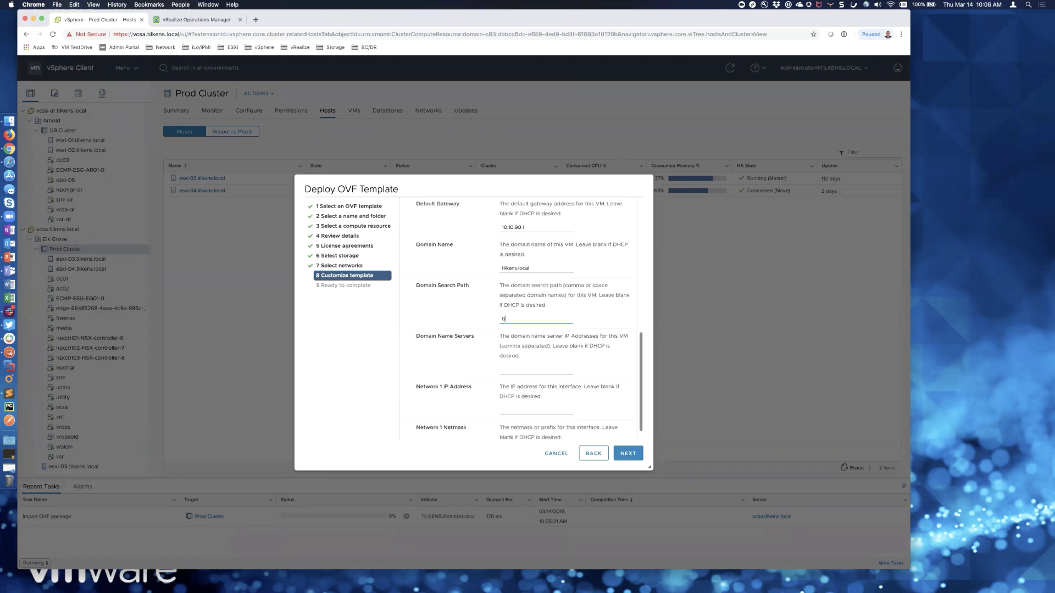
type("tilkens.local")
- Set DNS servers 10.10.90.30,10.10.90.41, IP 10.10.90.50 and netmask 255.255.255.0
key("Tab")
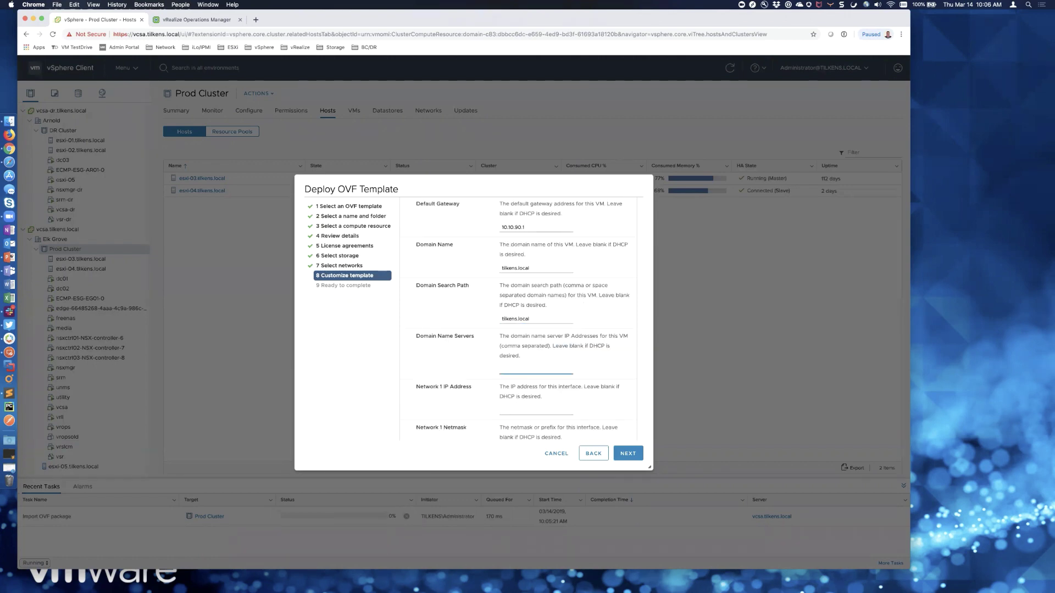
type("10.10.90.30,10.10.90.41")
key("Tab")
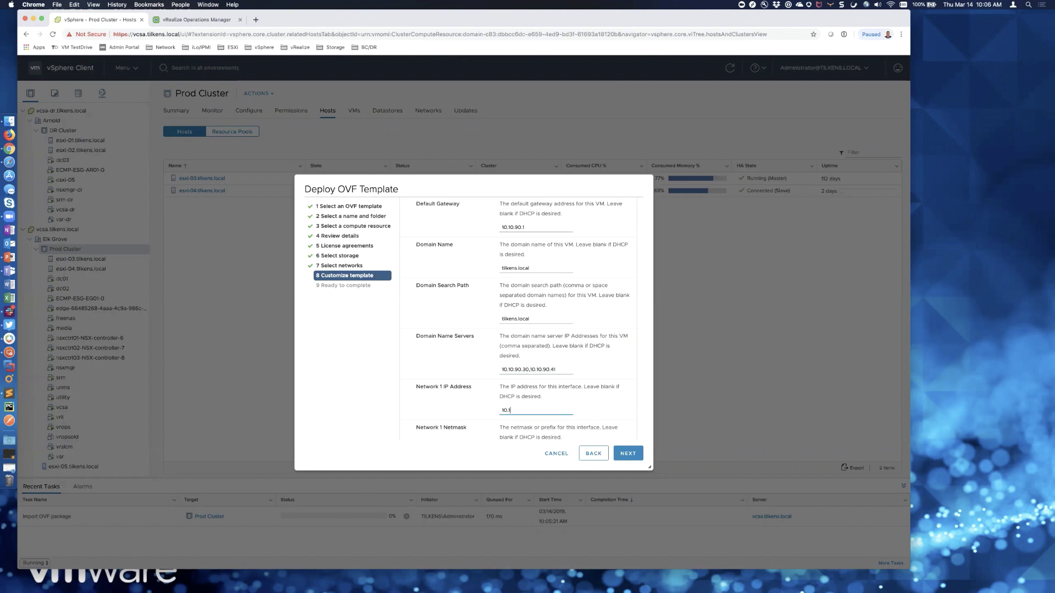
type("10.10.90.50")
key("Tab")
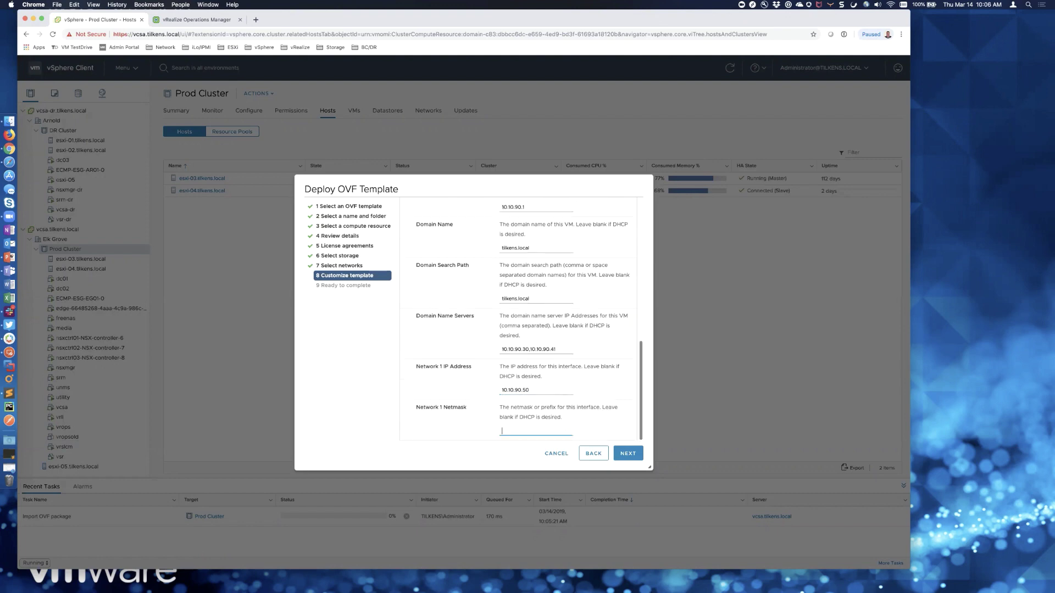
type("255.255.255.0")
- Review the summary, finish the vro deployment, and open a new browser tab
left_click(633, 451)
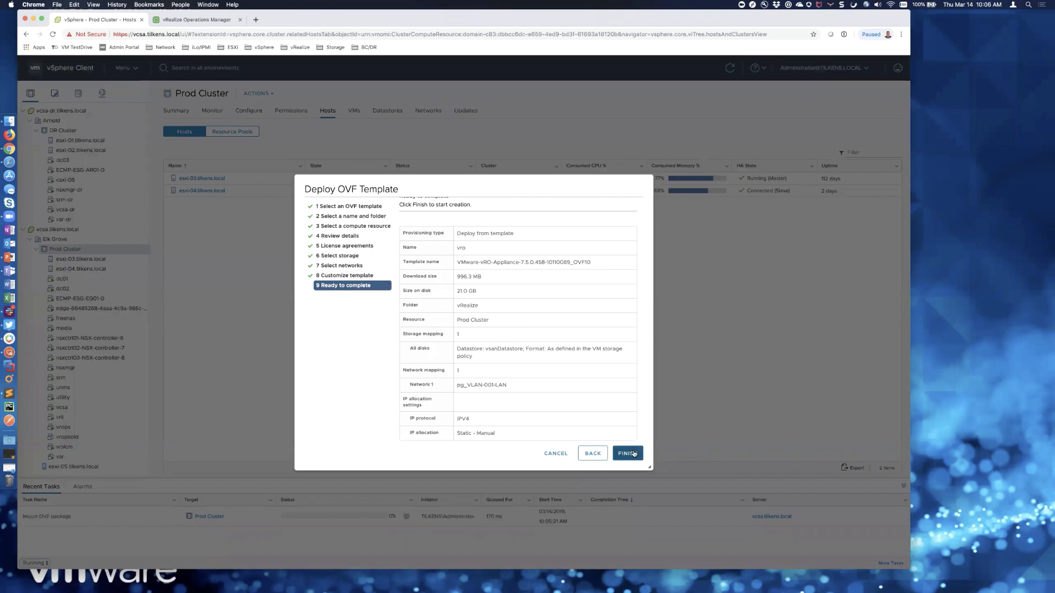
left_click(633, 453)
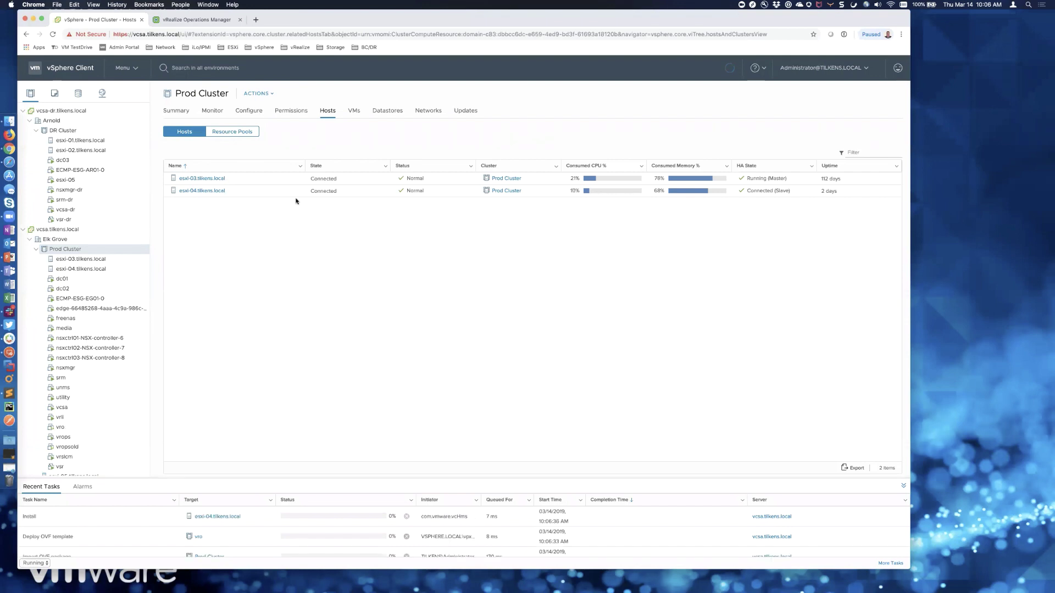
left_click(256, 20)
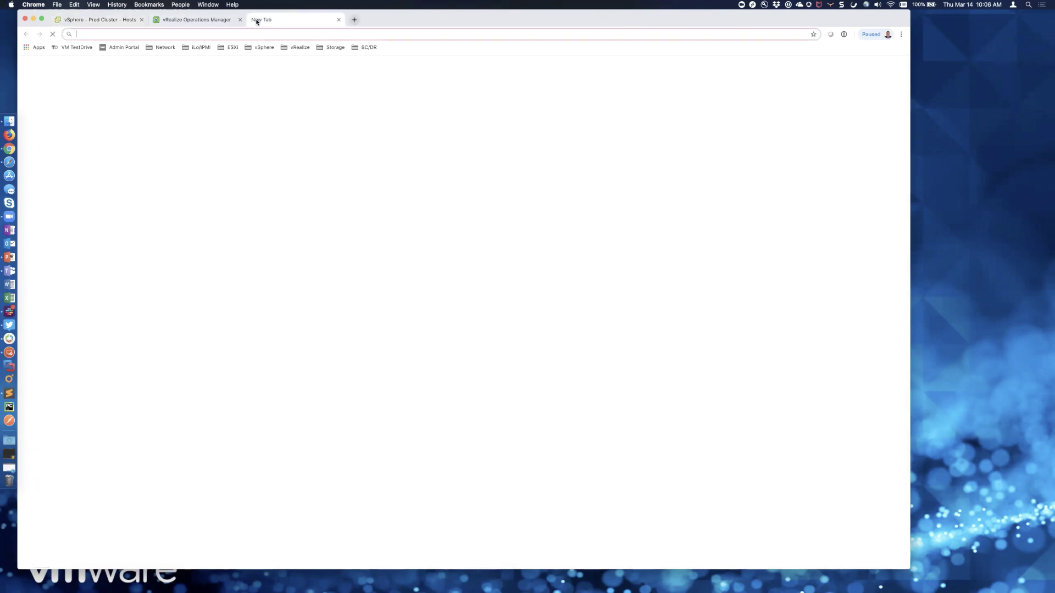
- Find VMware Solution Exchange via Google and filter to vRealize Operations management packs
type("vmware solution")
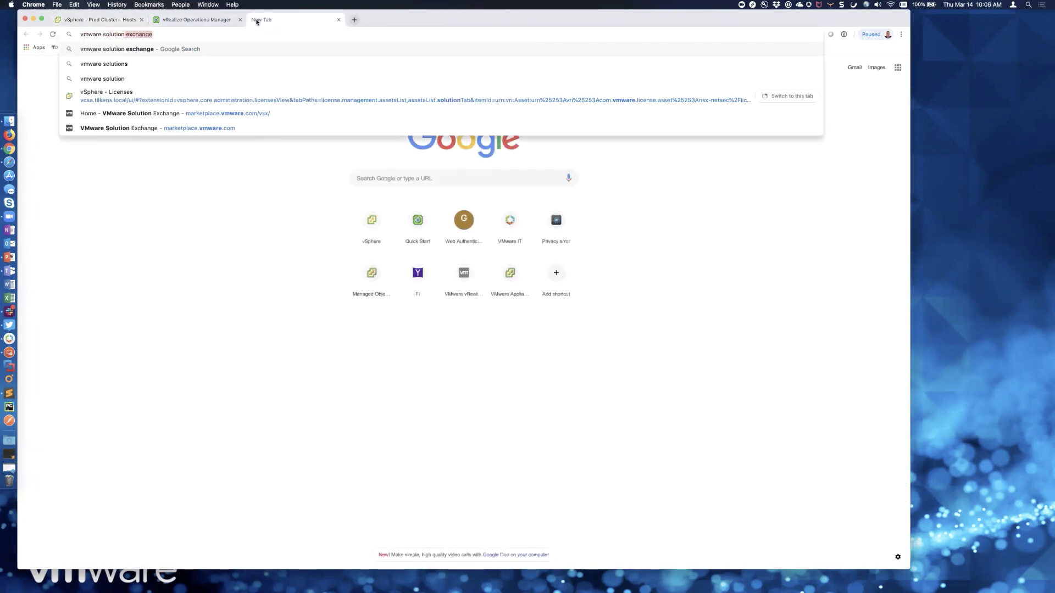
key("Return")
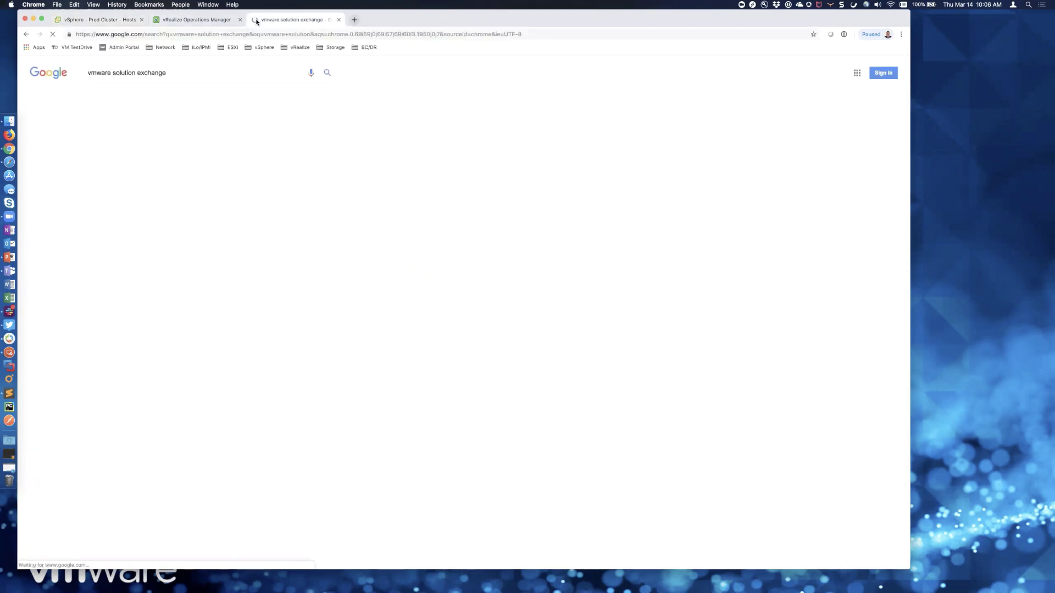
left_click(164, 136)
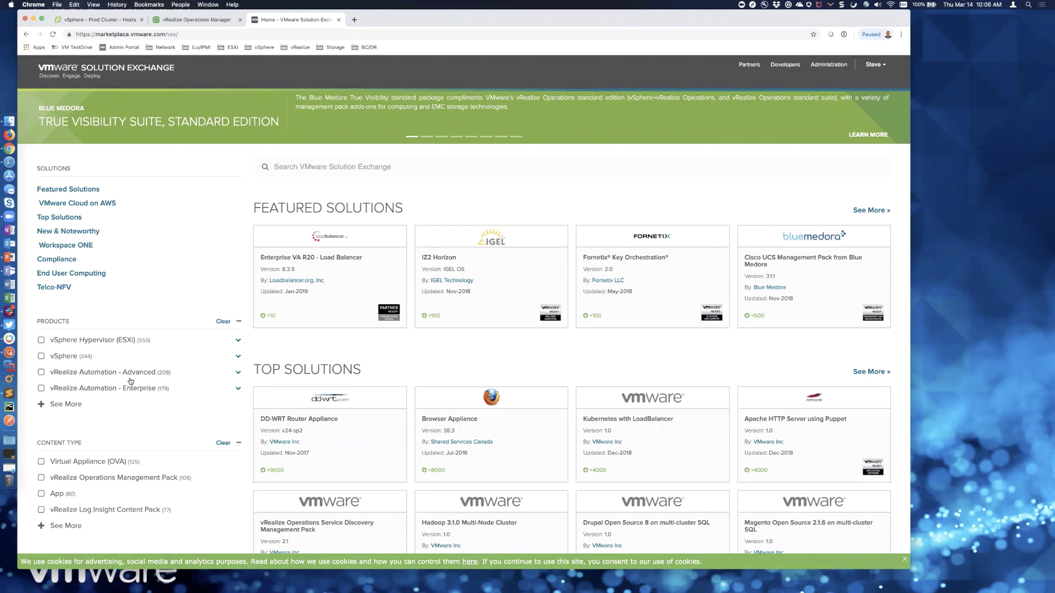
scroll(109, 368, "down", 3)
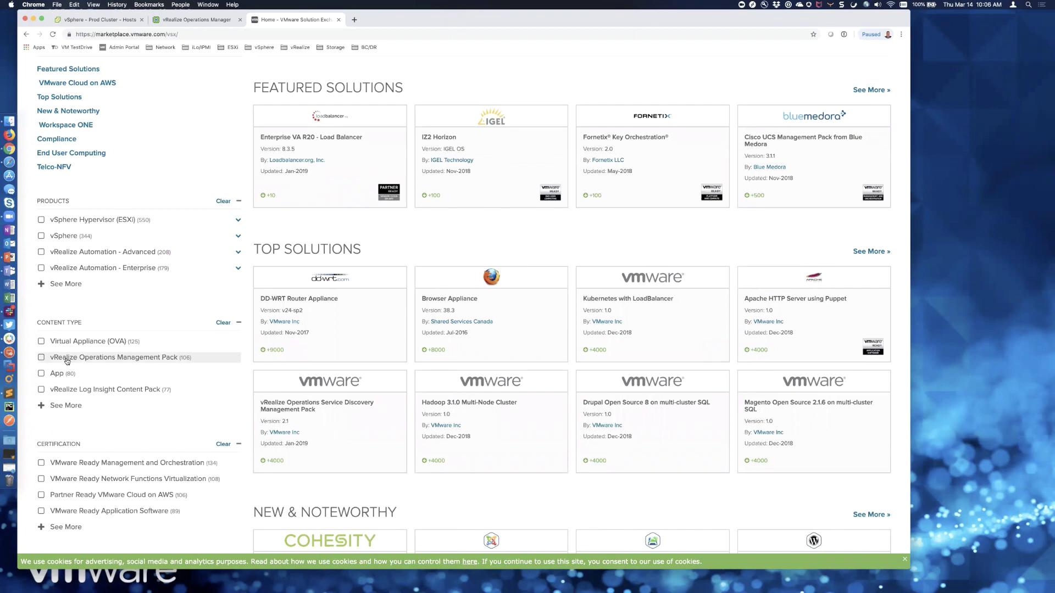
left_click(41, 358)
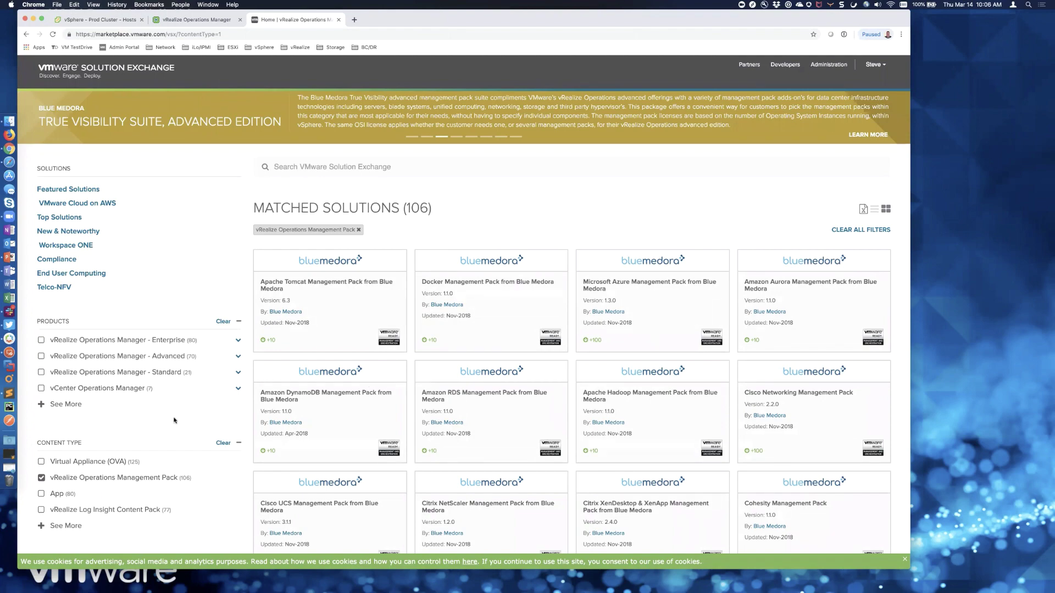
- Narrow to VMware Inc packs, load more results, and open the vRealize Orchestrator pack page
scroll(175, 420, "down", 2)
scroll(174, 420, "down", 3)
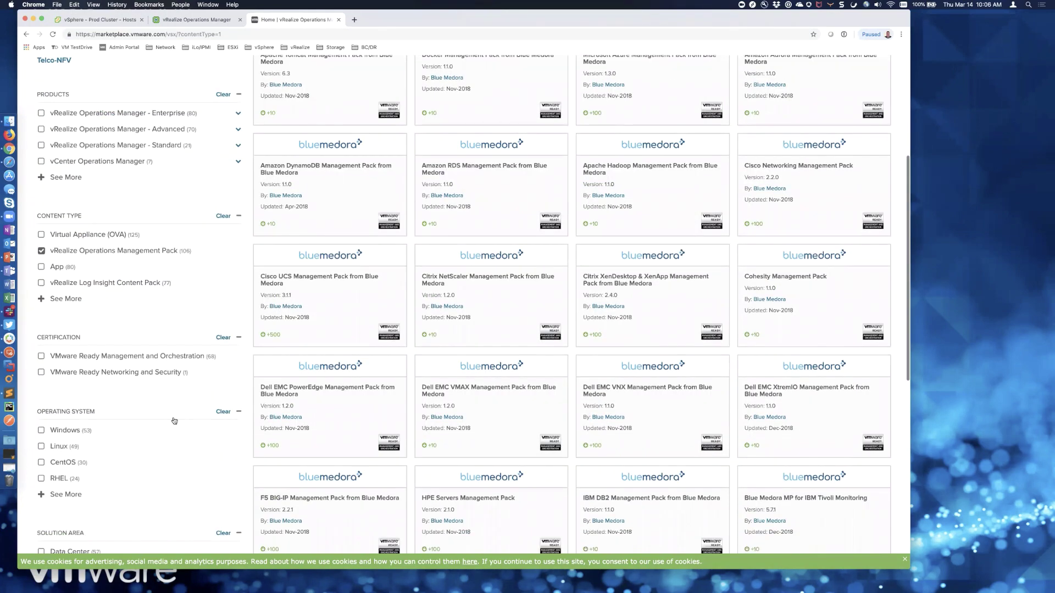
scroll(174, 420, "down", 8)
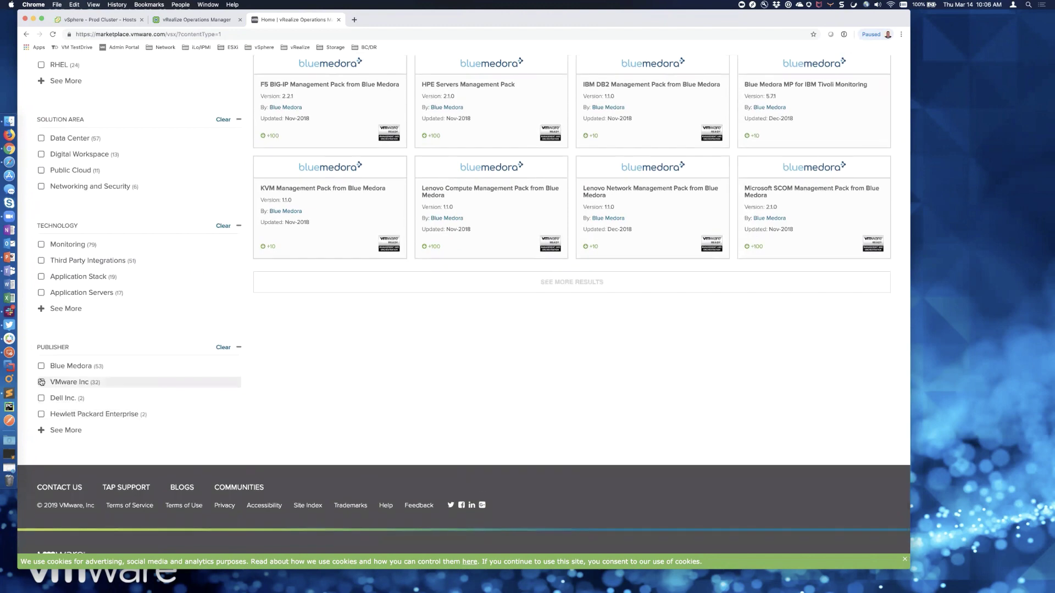
left_click(43, 382)
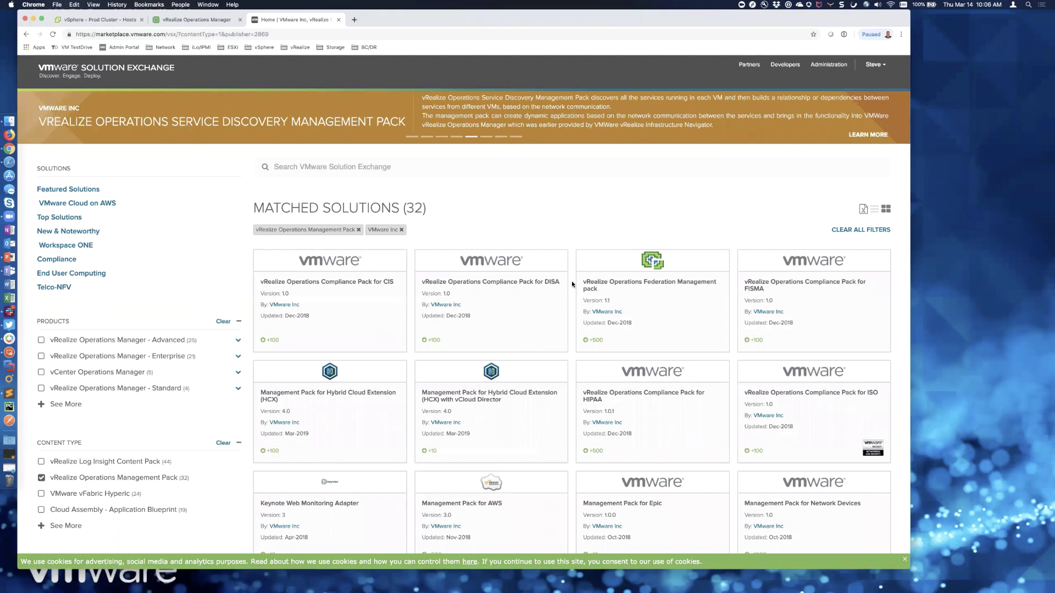
scroll(572, 281, "down", 3)
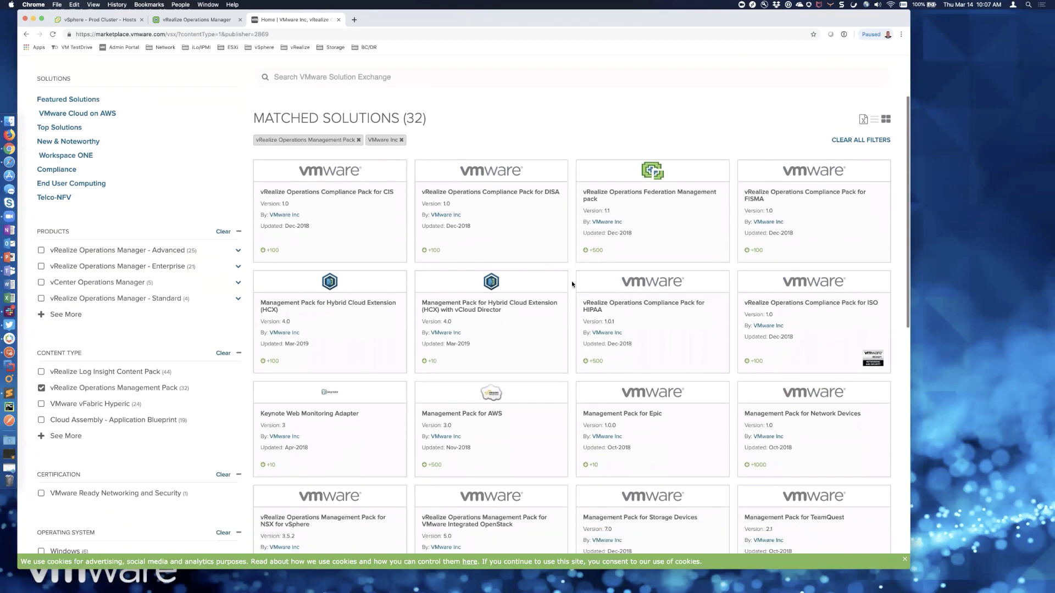
scroll(572, 284, "down", 2)
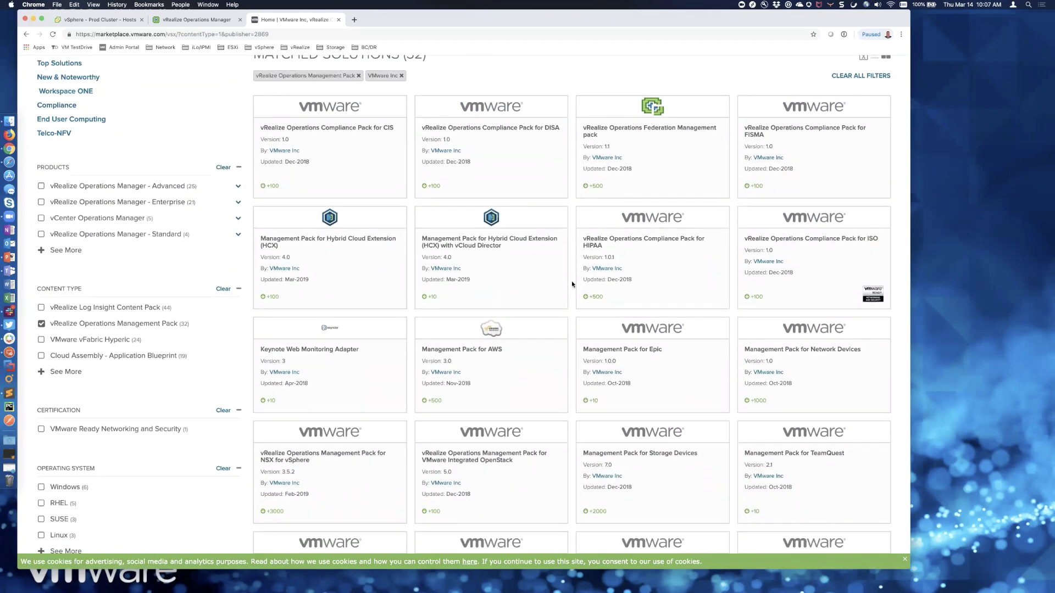
scroll(571, 284, "down", 5)
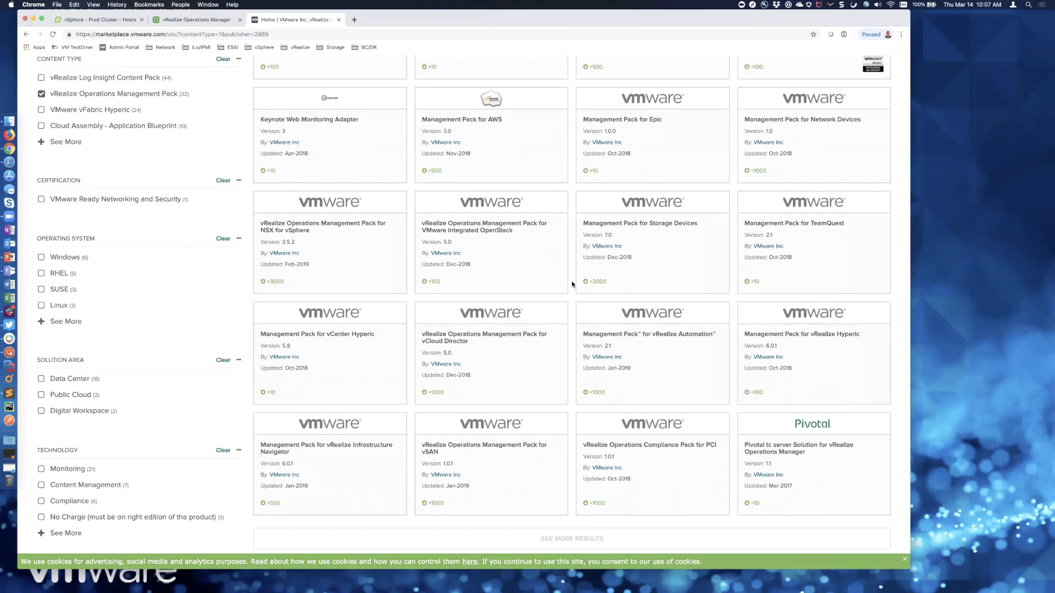
scroll(571, 284, "down", 1)
left_click(557, 488)
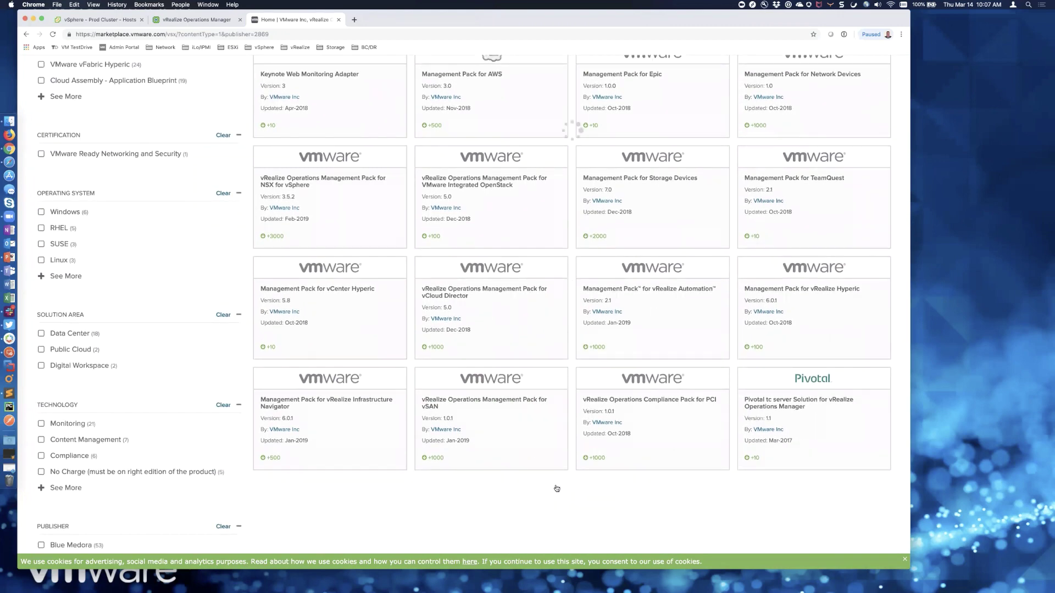
scroll(566, 384, "down", 4)
scroll(571, 370, "down", 3)
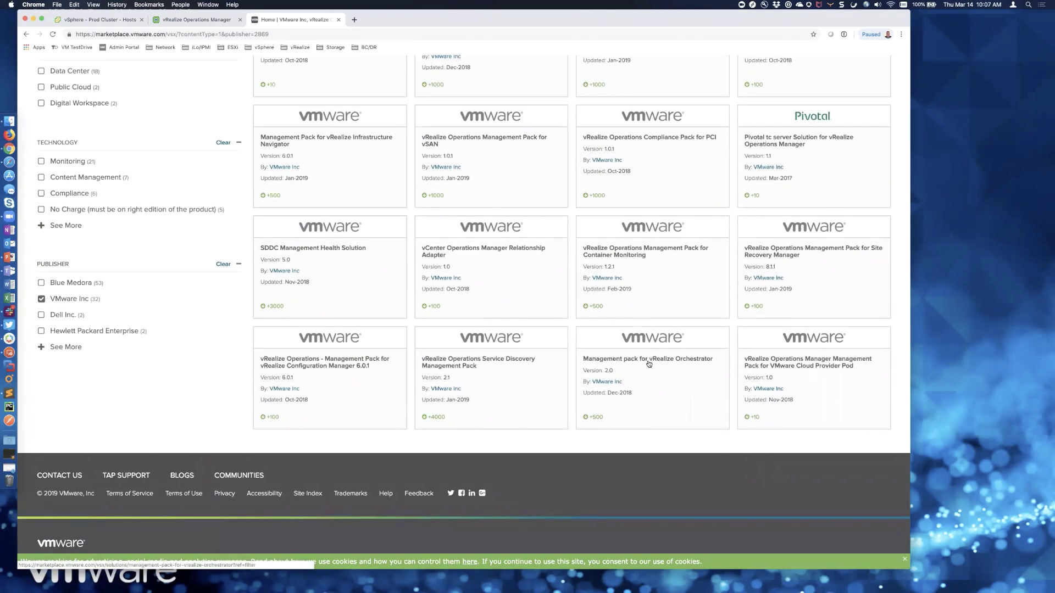
left_click(639, 399)
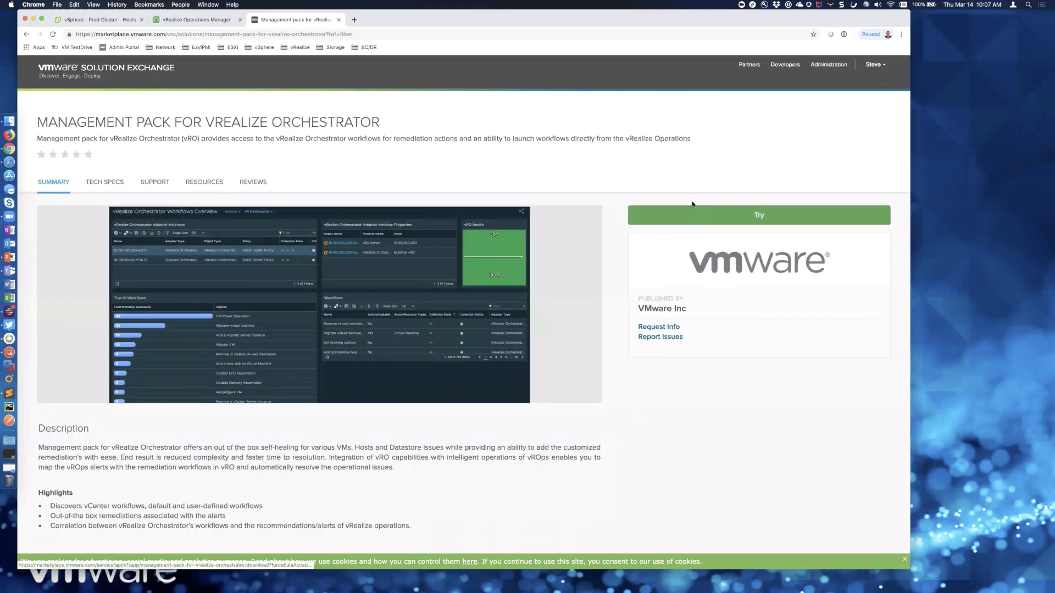
- Download the Orchestrator management pack .pak and go back to the Prod Cluster hosts view
left_click(692, 206)
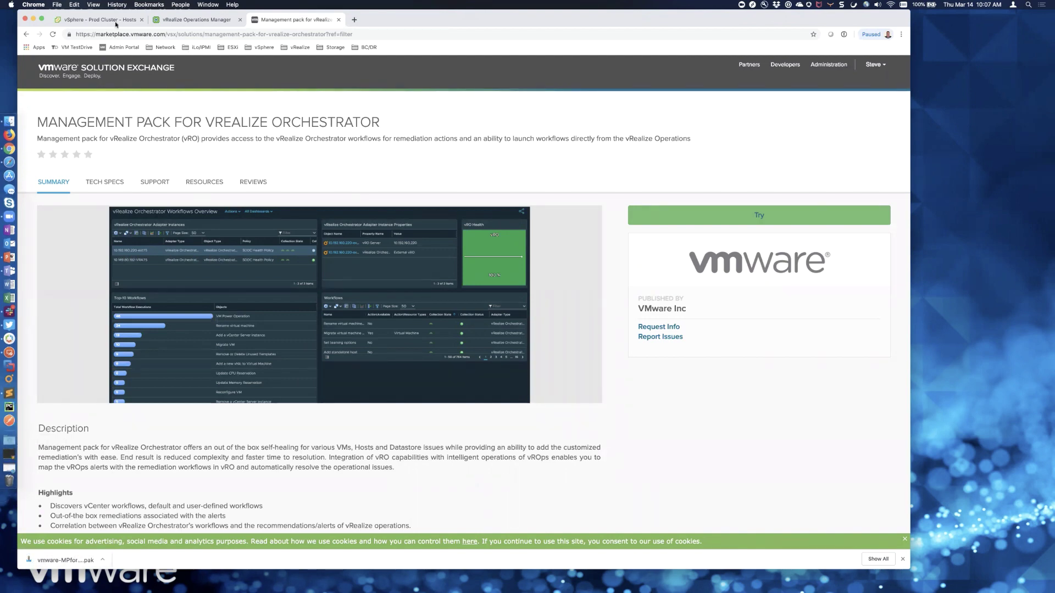
left_click(97, 20)
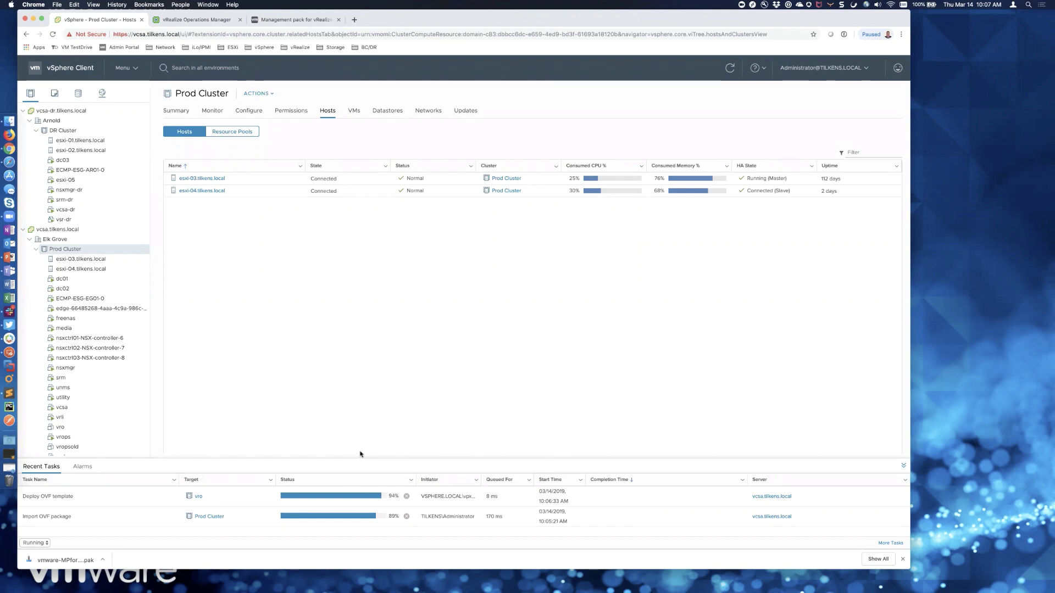
- Close the pack tab, power on the vro VM and watch it boot in the web console
left_click(338, 21)
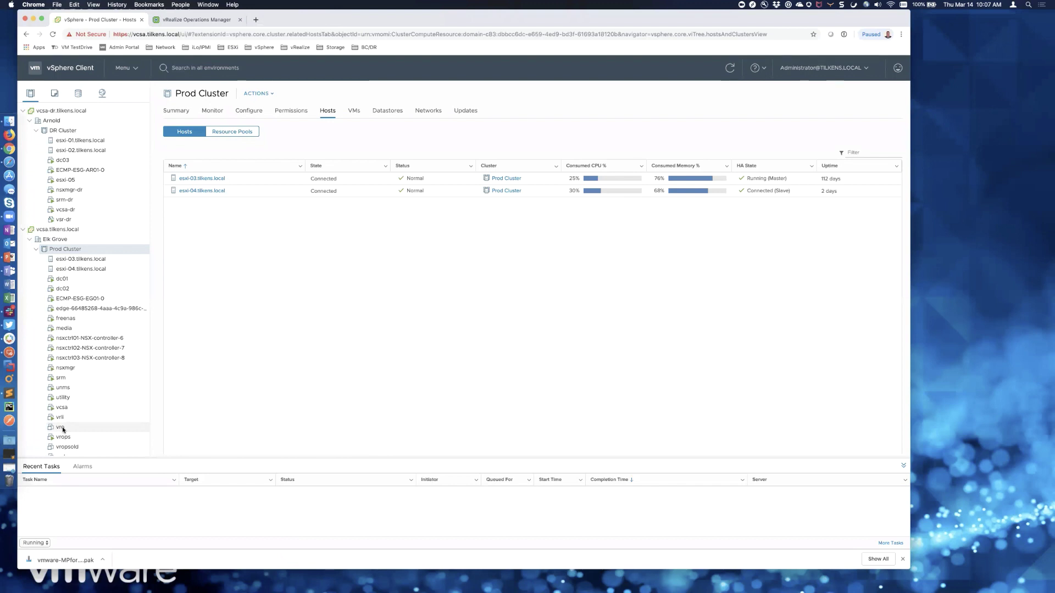
left_click(62, 428)
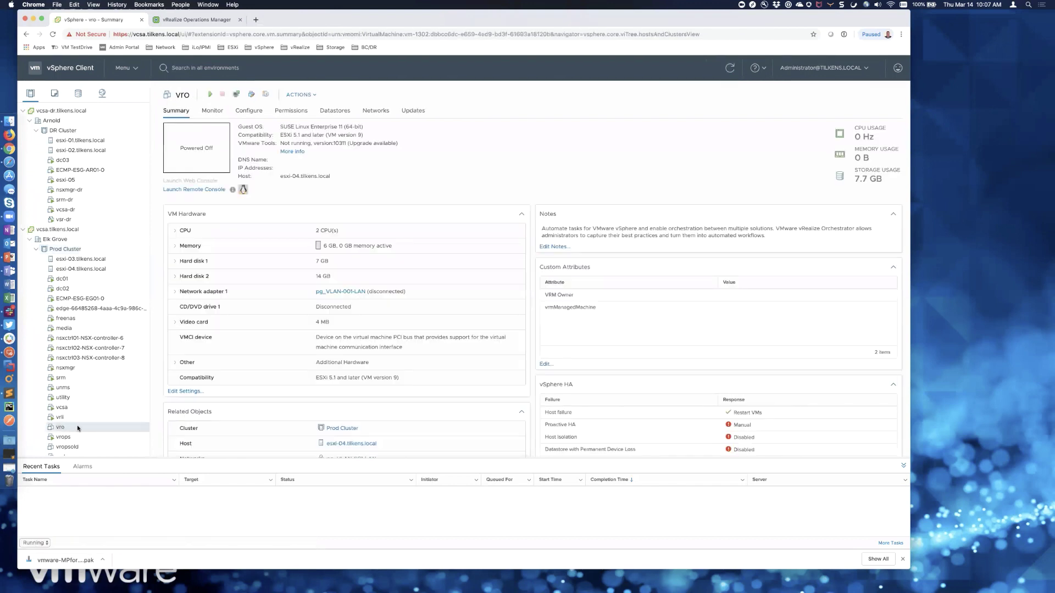
left_click(209, 95)
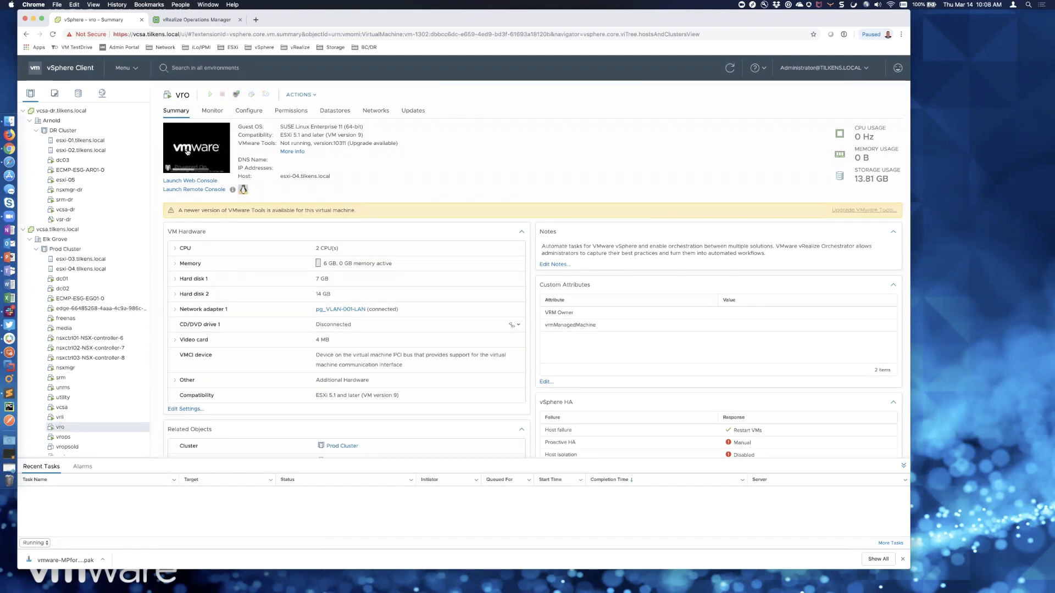
left_click(196, 153)
left_click(556, 341)
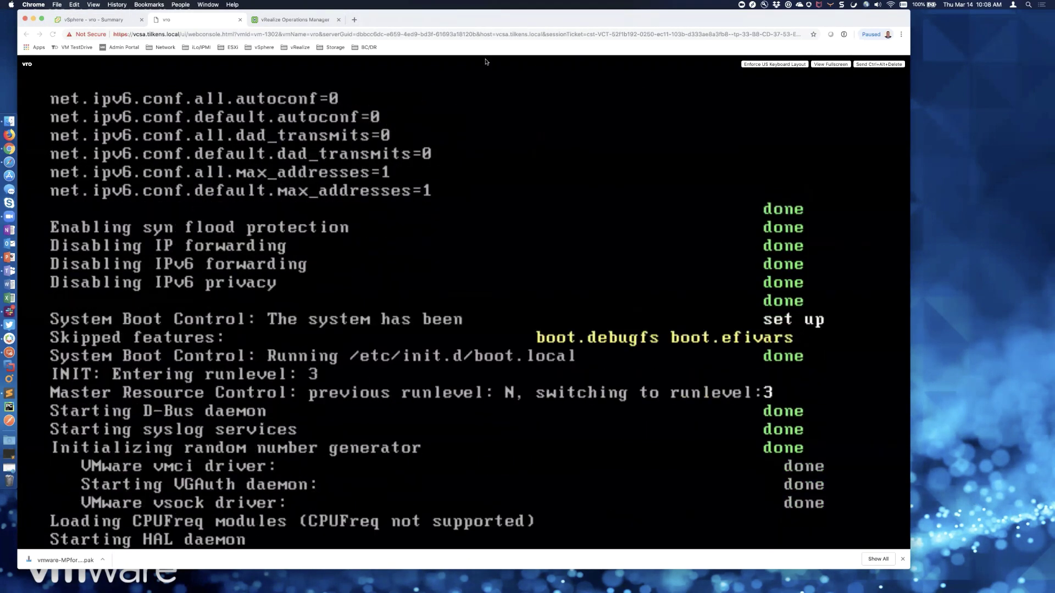
left_click(315, 21)
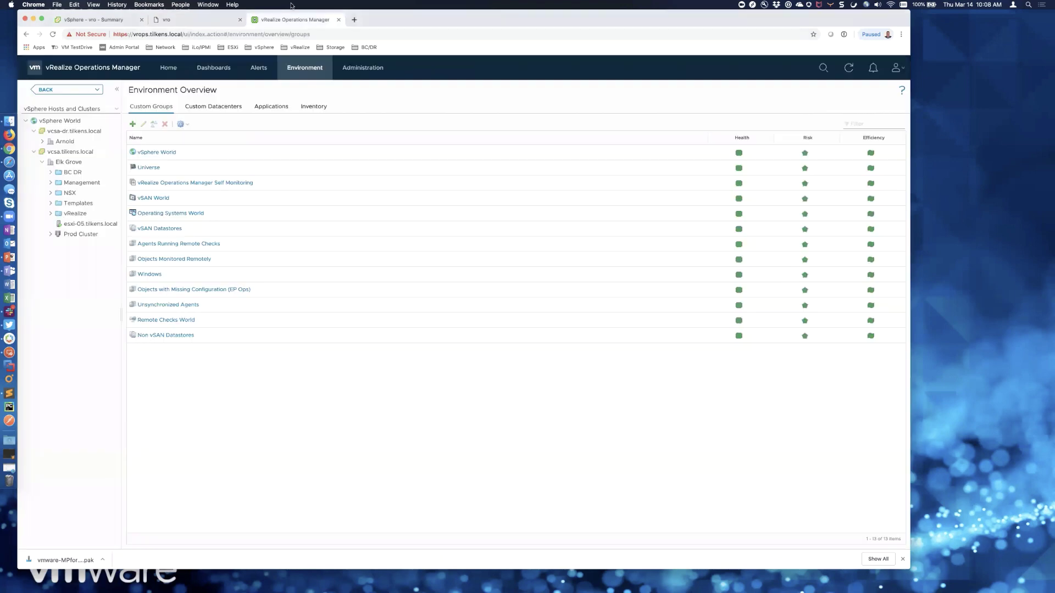
- Under Administration > Solutions, add a solution and browse the Downloads folder for its .pak
left_click(364, 68)
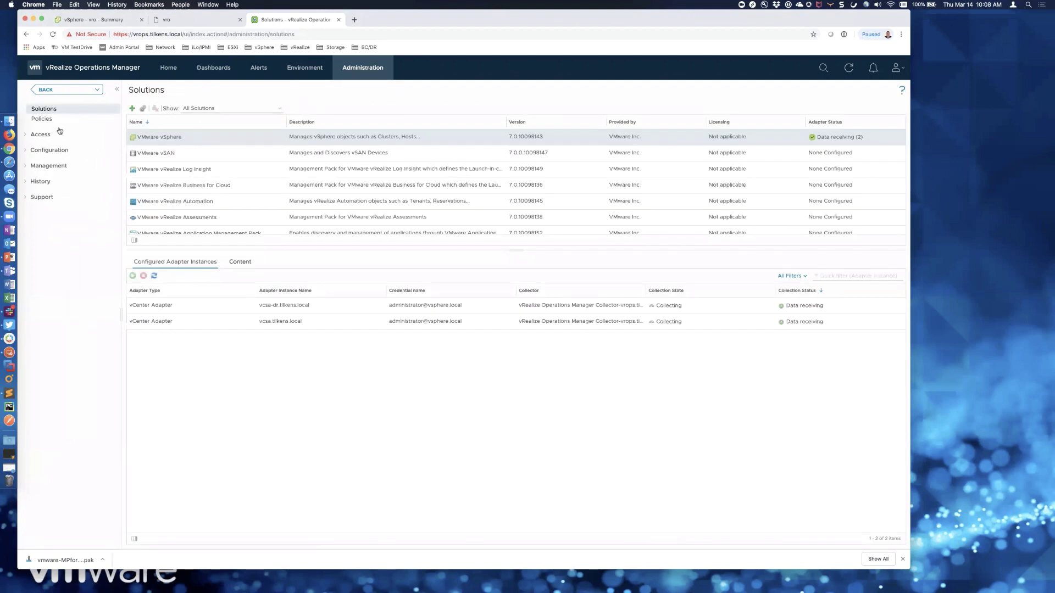
left_click(132, 109)
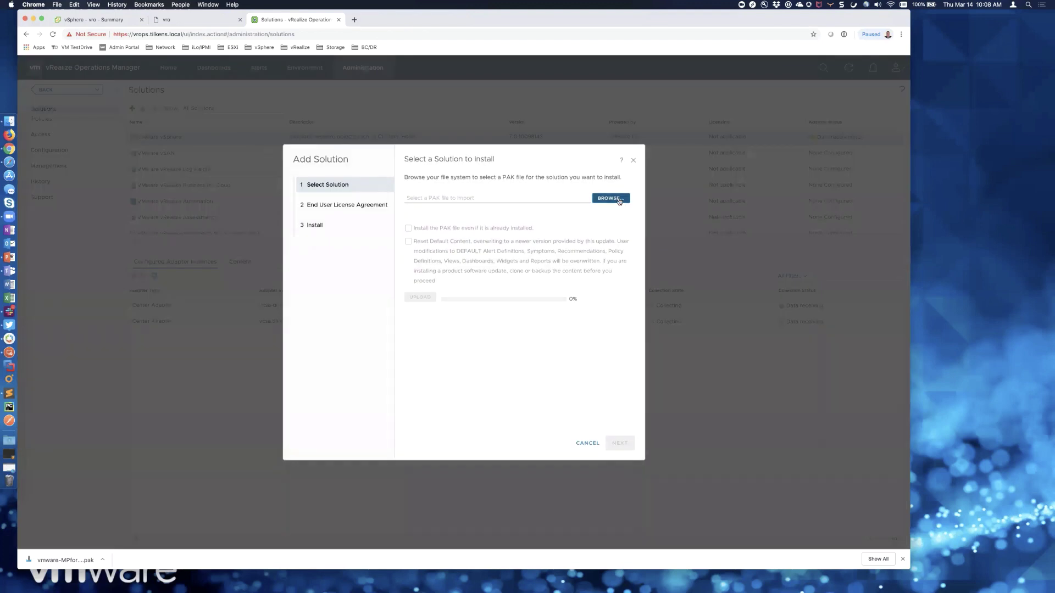
left_click(619, 201)
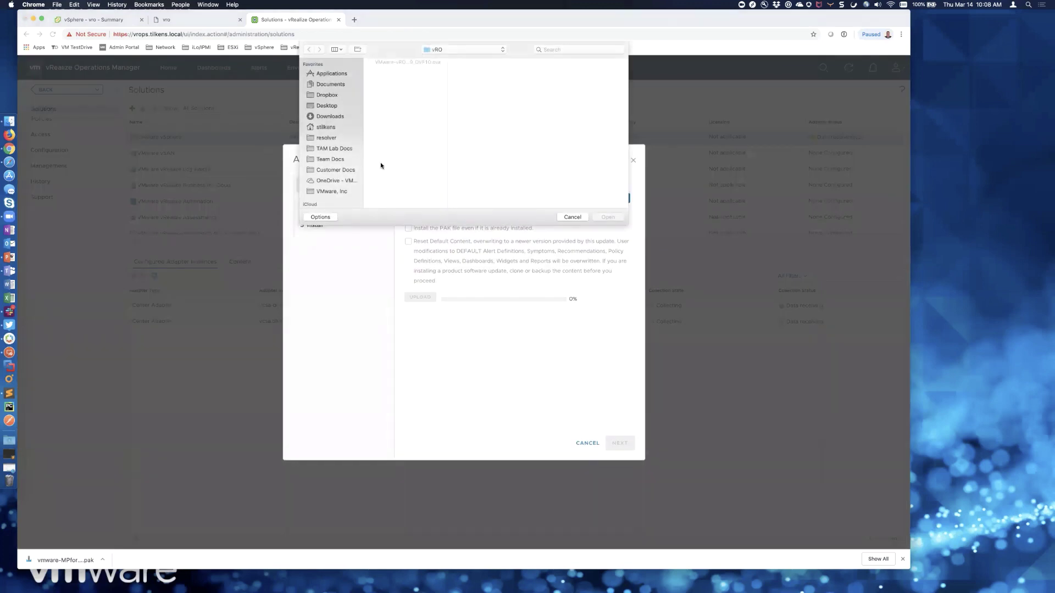
left_click(340, 117)
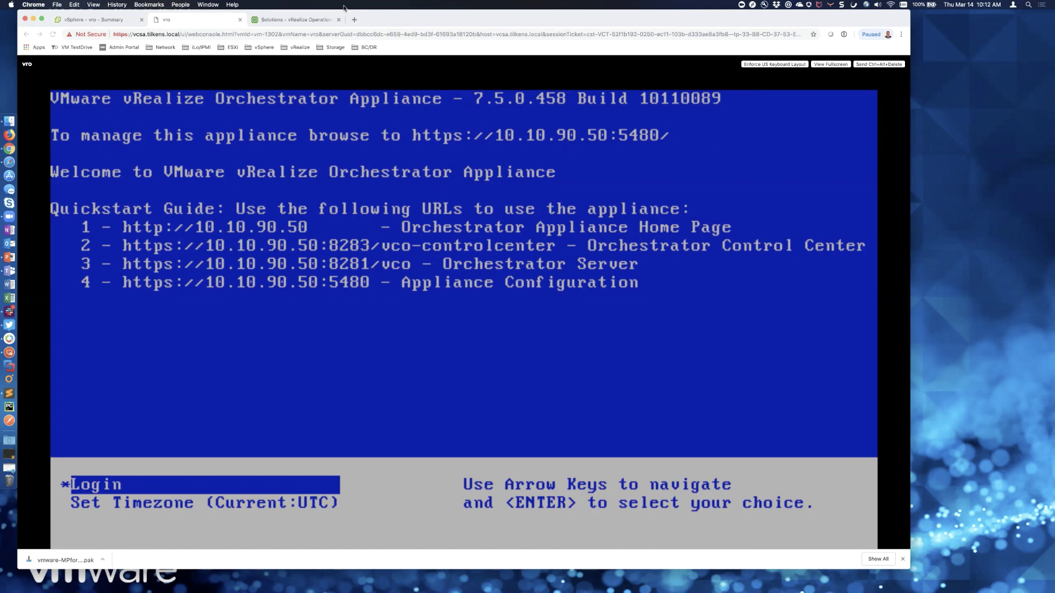
- Load vro.tilkens.local:8281/vco in a new tab and proceed past the unsafe-certificate warning
left_click(354, 19)
type("vro.")
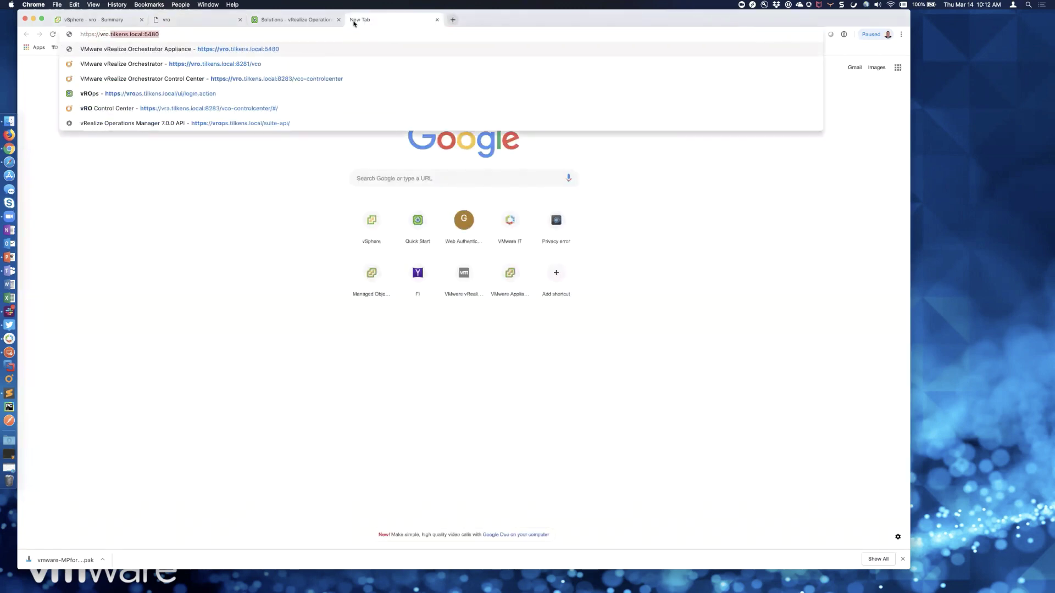
type("tilkens.local:8")
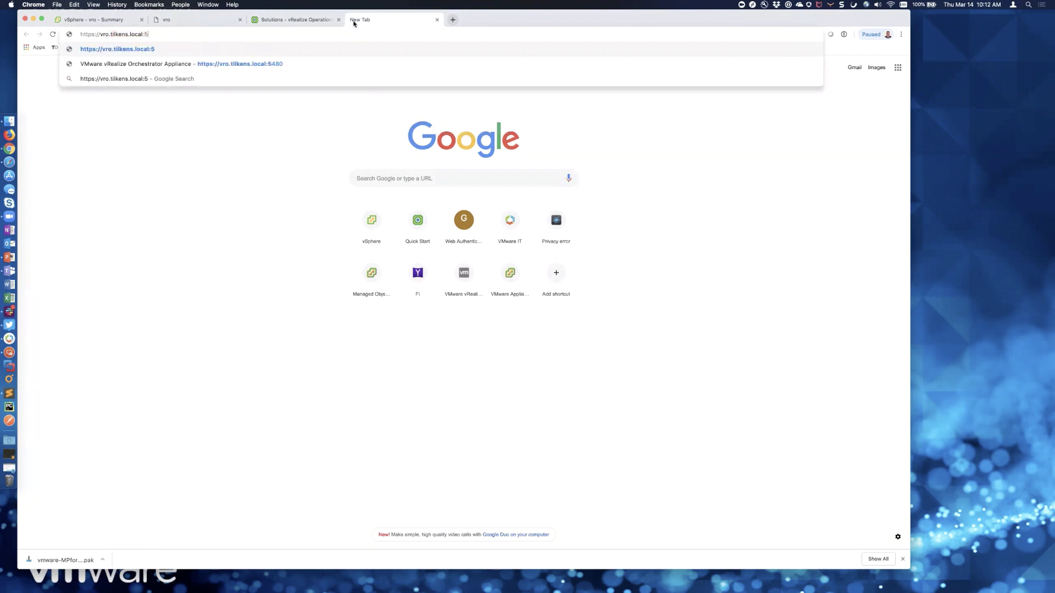
type("281")
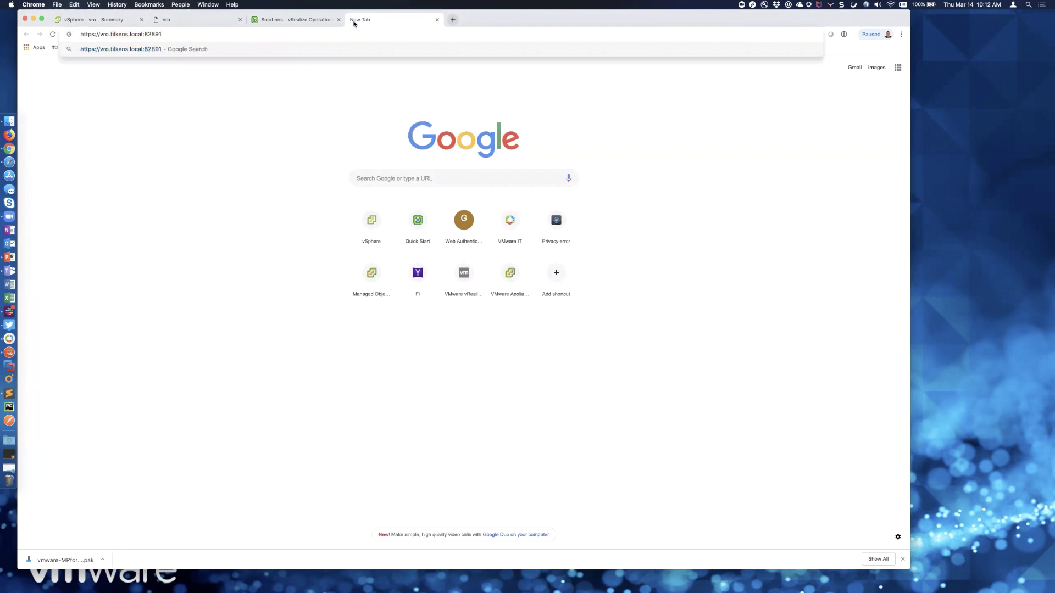
type("/vco")
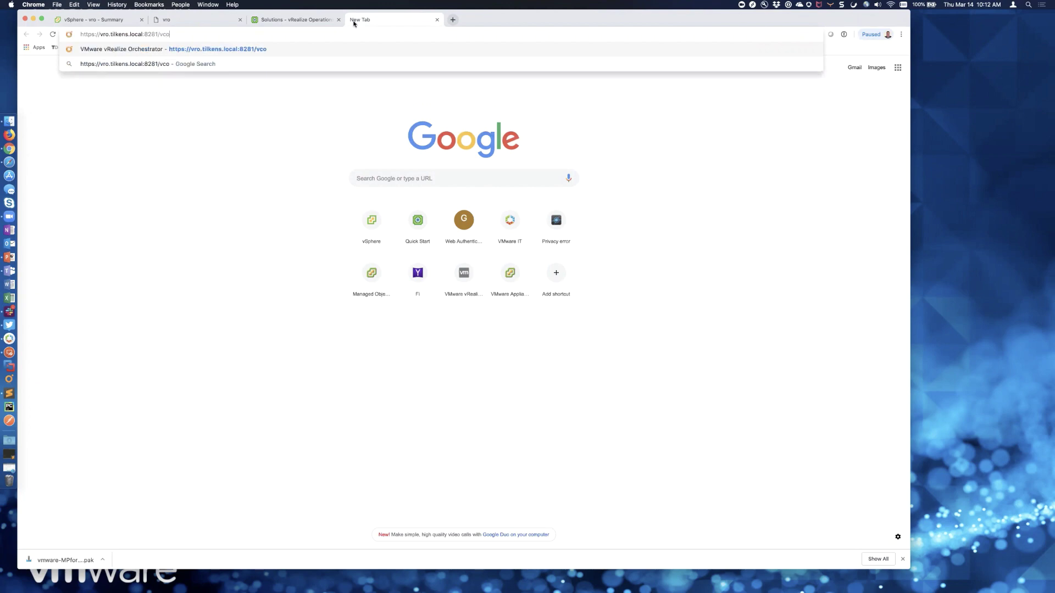
key("Return")
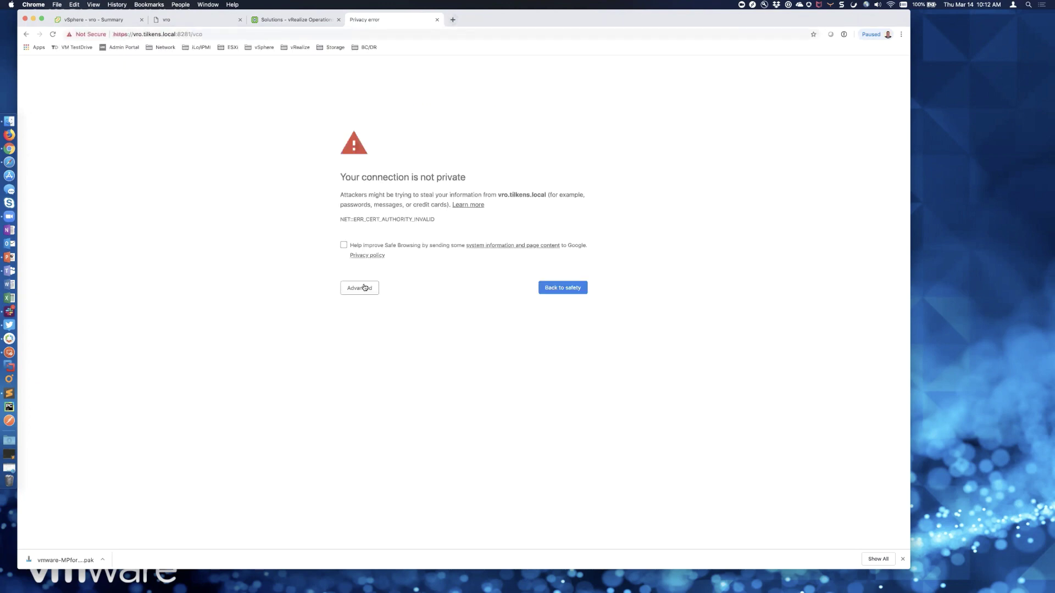
left_click(364, 287)
left_click(383, 352)
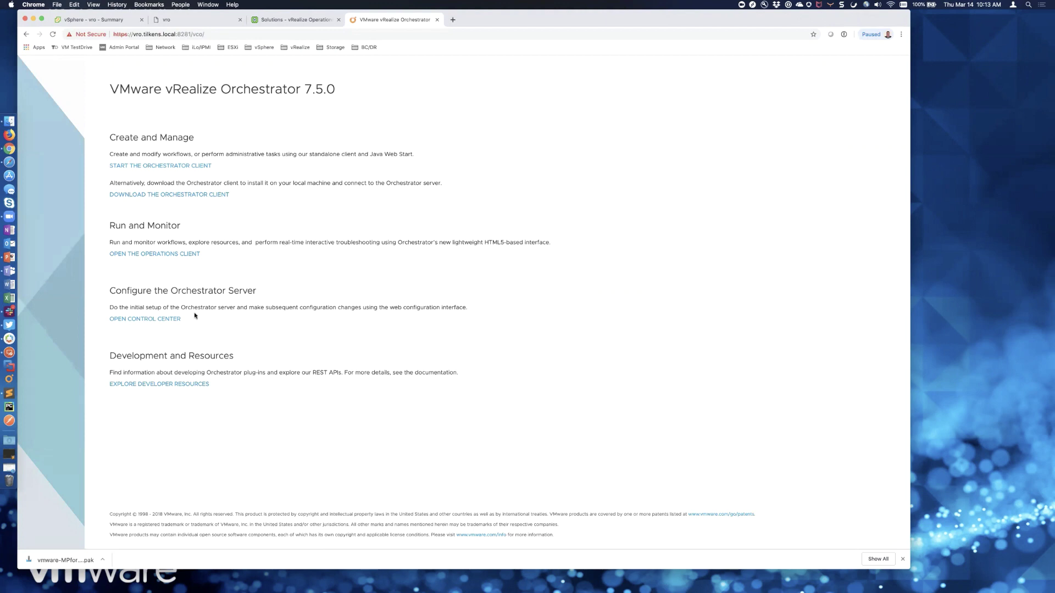
- Sign in to the Orchestrator Control Center and continue past the host settings
left_click(170, 320)
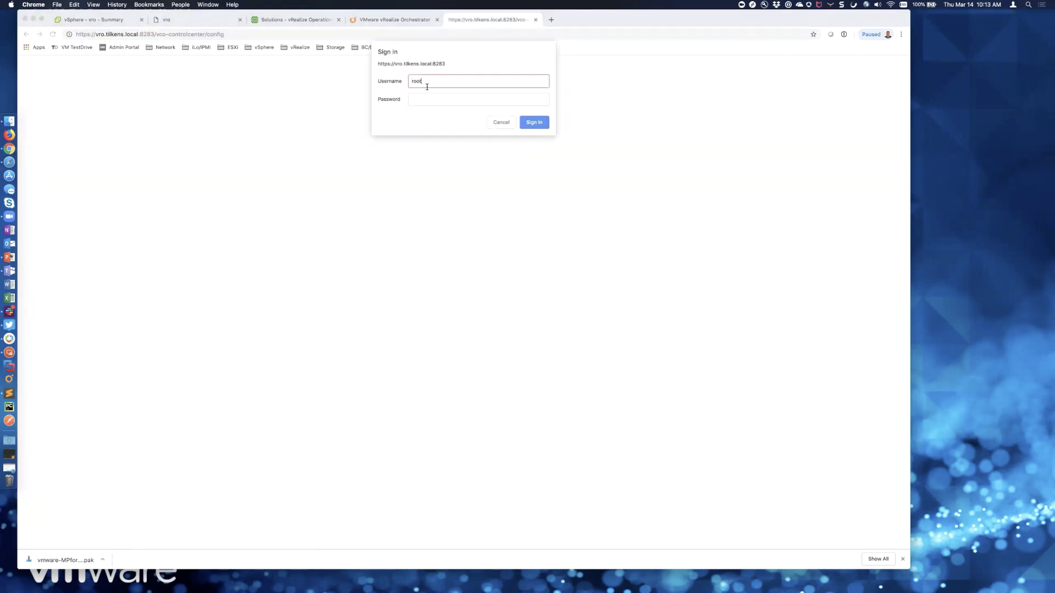
key("Tab")
key("Return")
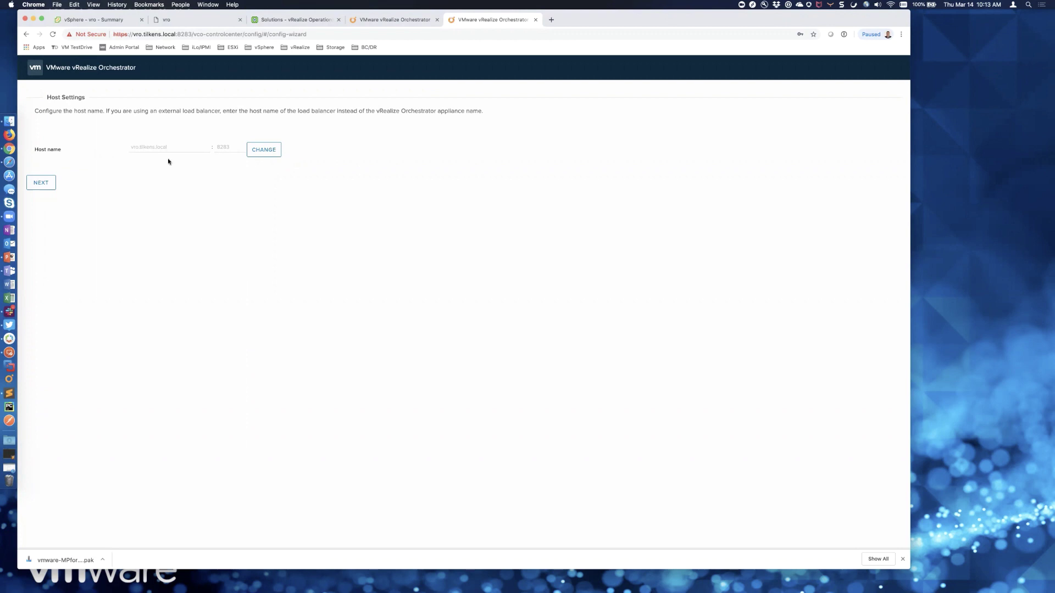
left_click(41, 182)
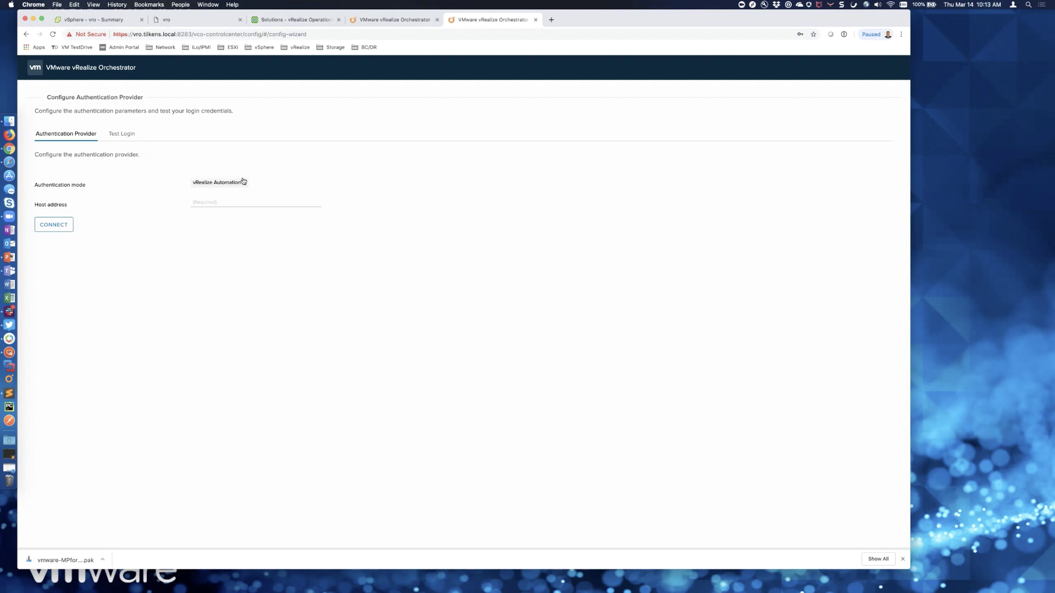
- Set vSphere authentication mode with host vcsa.tilkens.local and connect to it
left_click(244, 182)
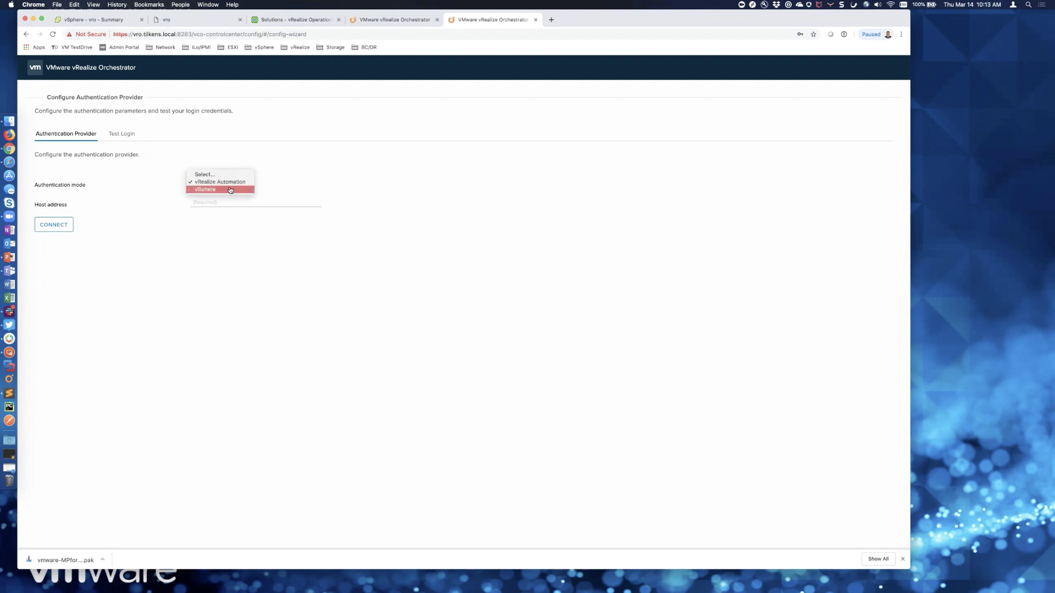
left_click(230, 190)
left_click(222, 201)
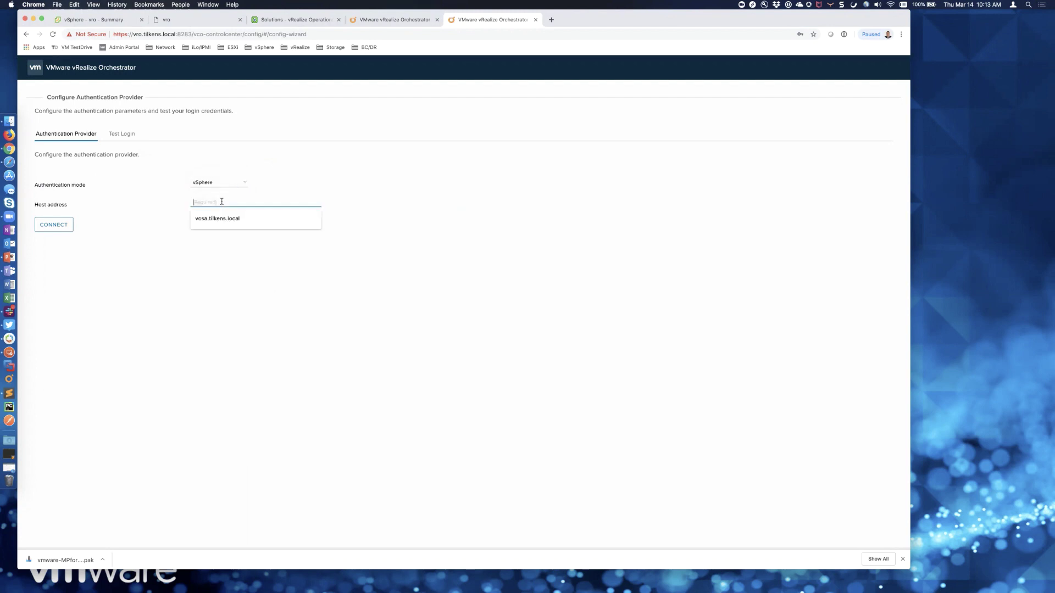
left_click(217, 218)
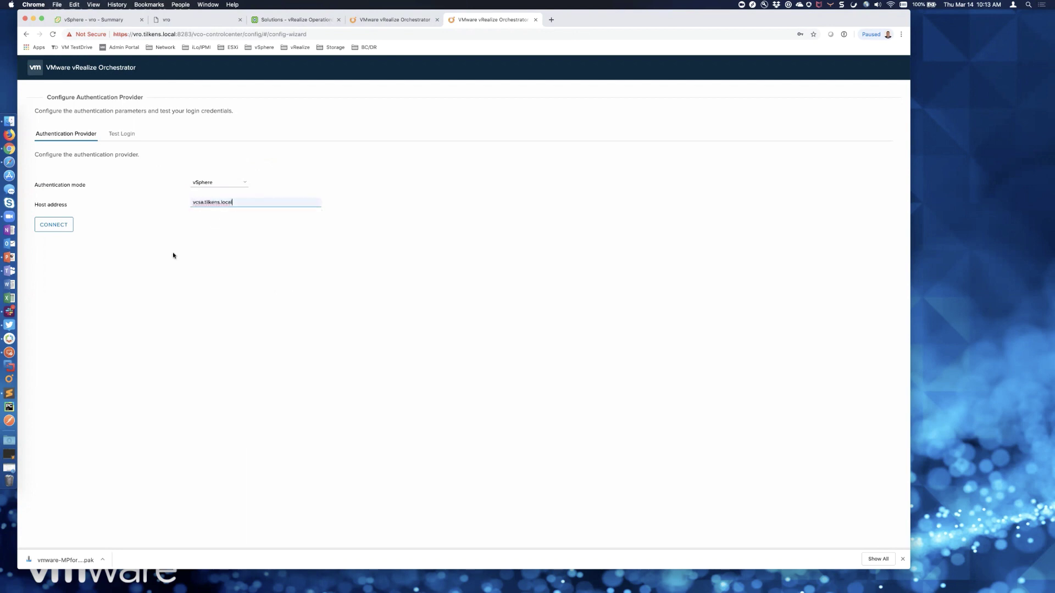
left_click(60, 226)
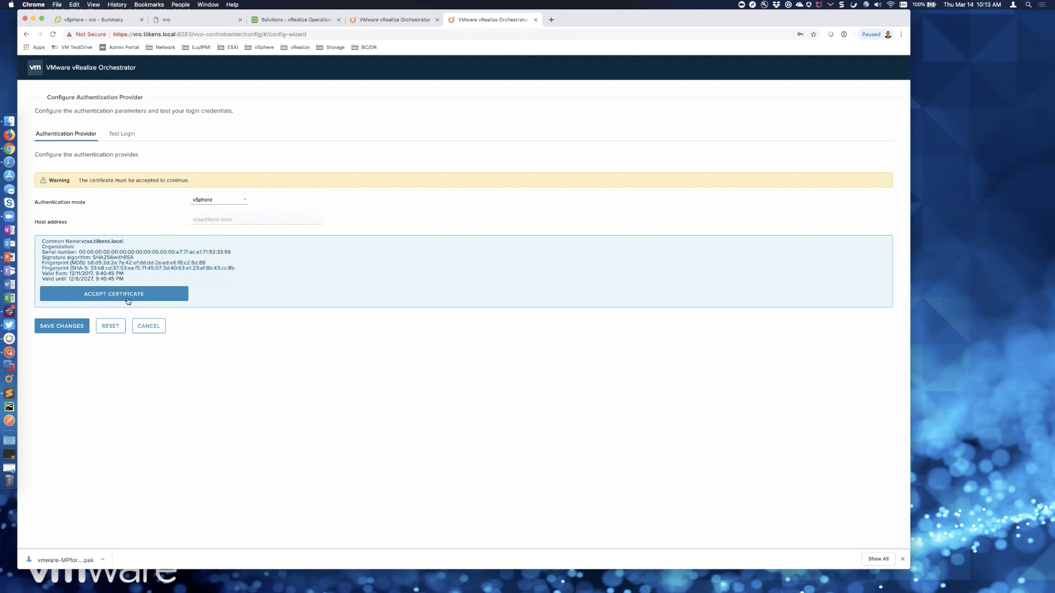
- Accept the vCenter certificate and register with the vSphere identity service as administrator
left_click(128, 295)
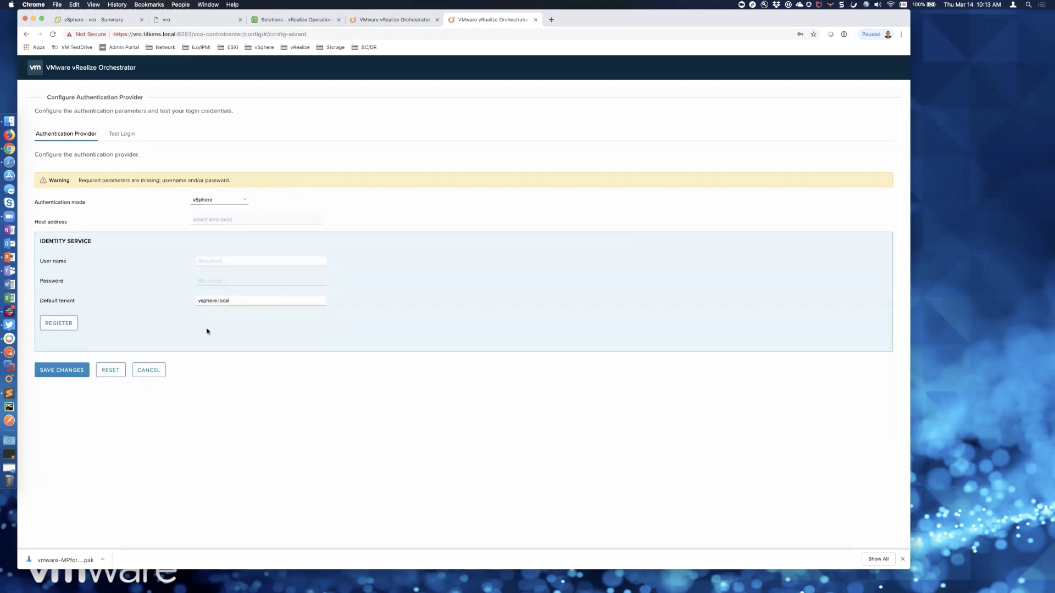
left_click(222, 261)
type("administrator")
key("Tab")
type("••")
left_click(62, 325)
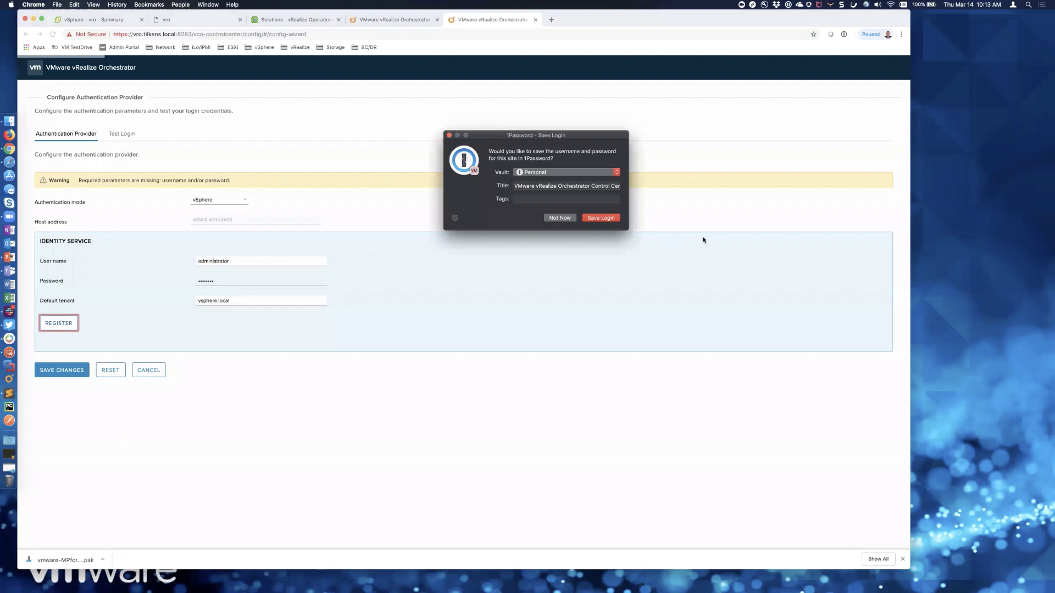
left_click(562, 217)
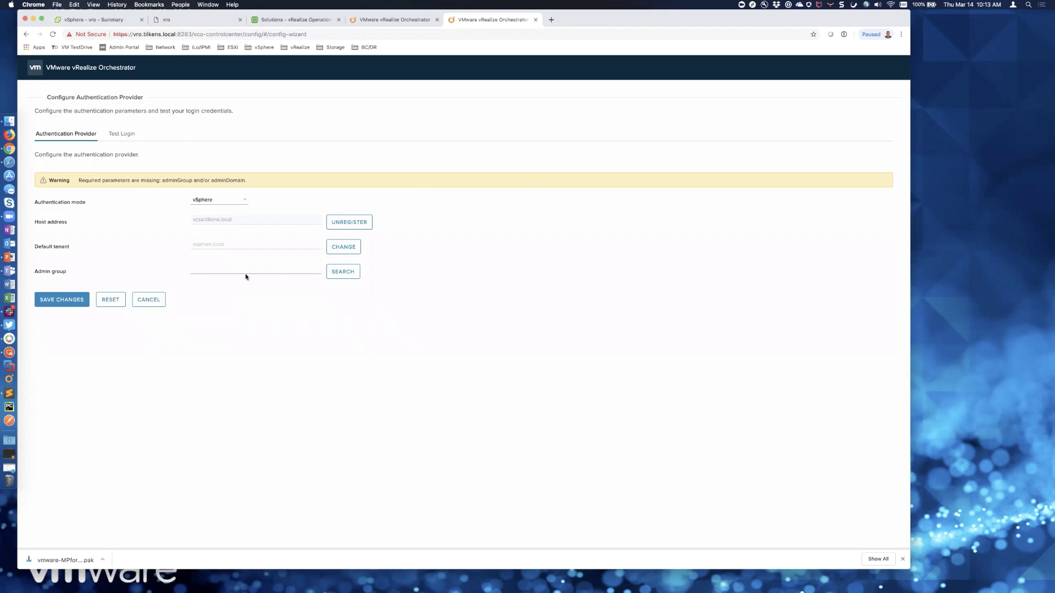
- Search groups for 'adm', choose vsphere.local\Administrators as admin group, and save the settings
left_click(333, 267)
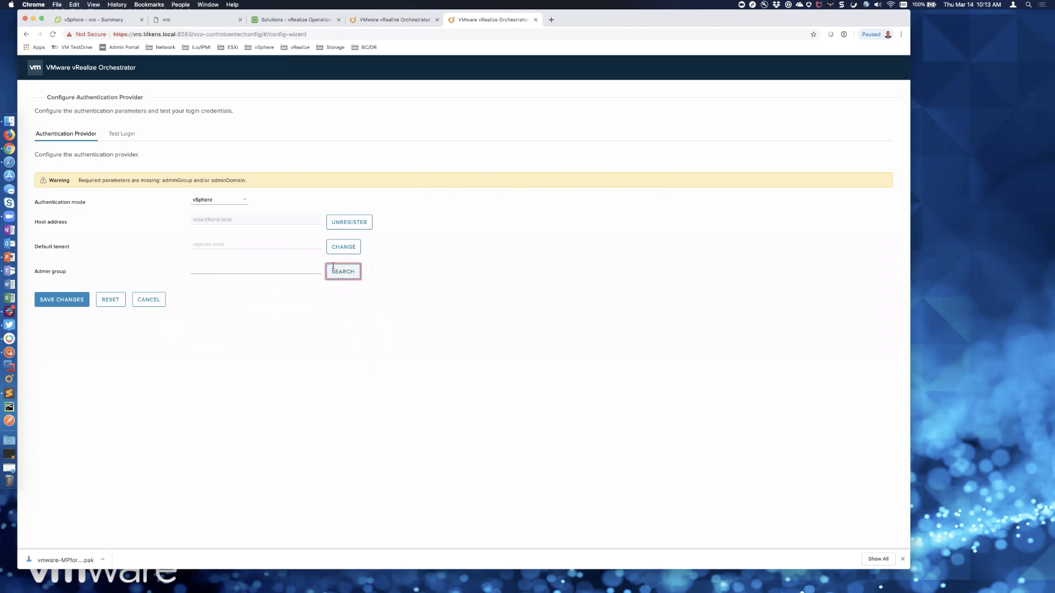
left_click(279, 263)
type("m")
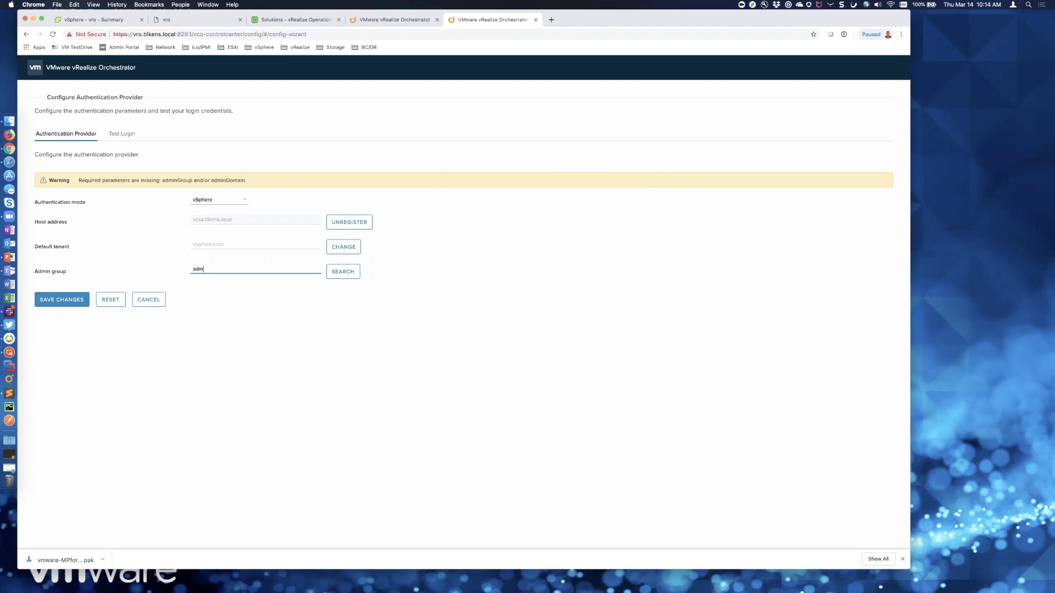
left_click(338, 271)
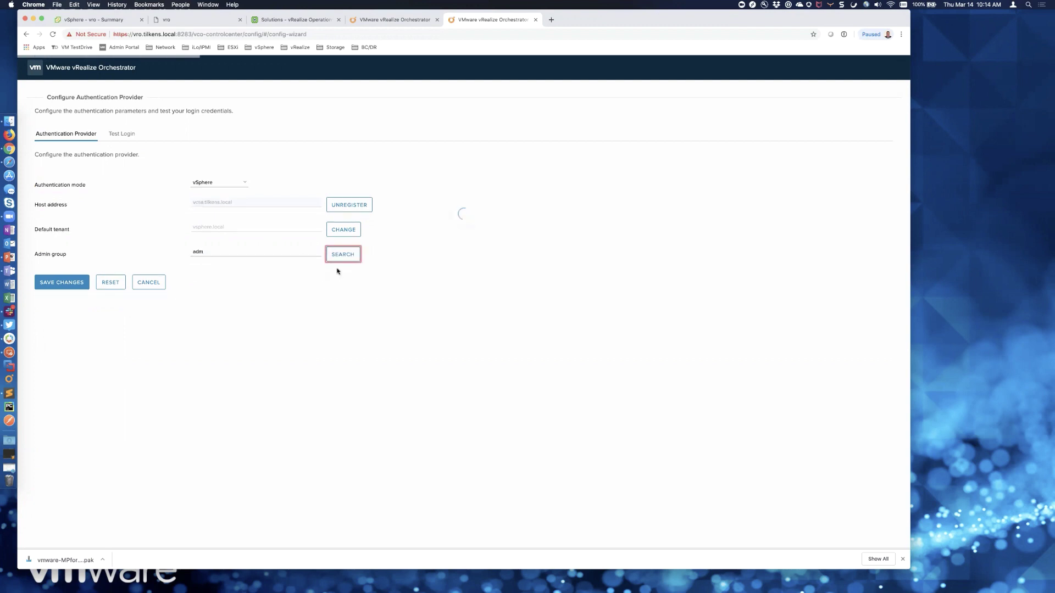
scroll(263, 282, "down", 3)
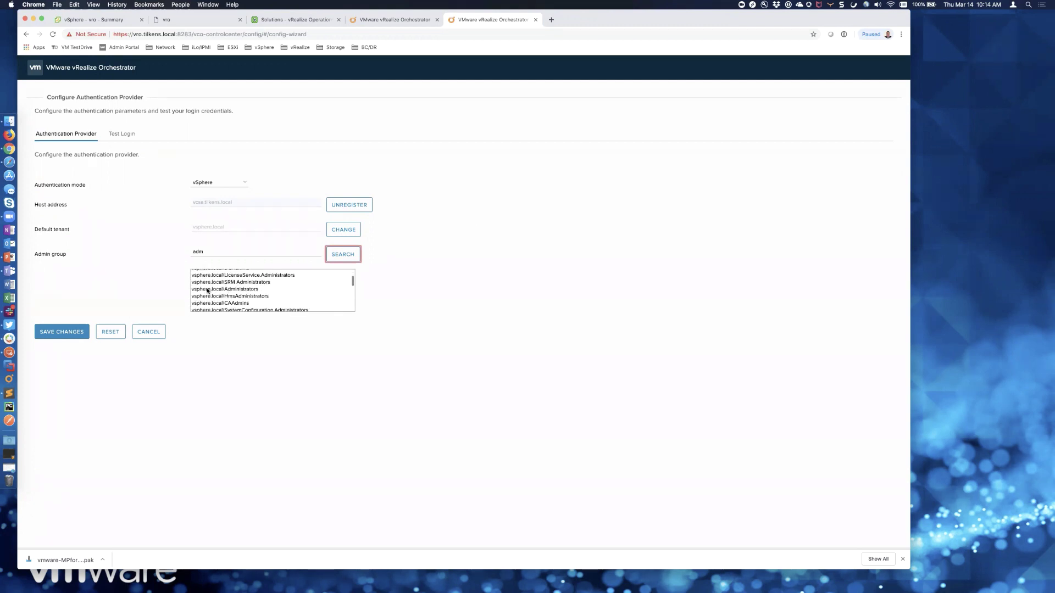
left_click(241, 289)
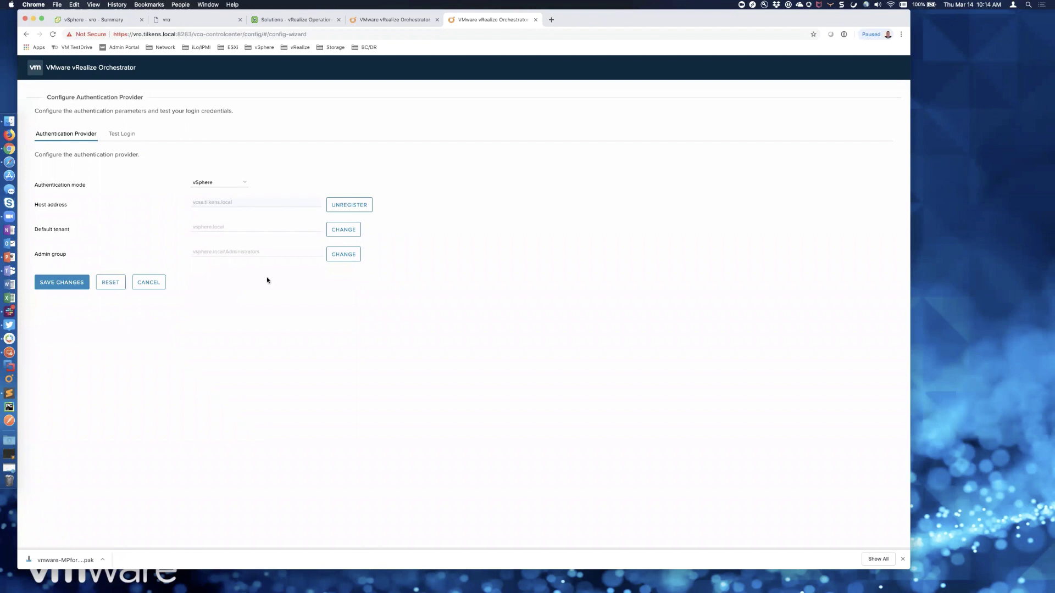
left_click(73, 285)
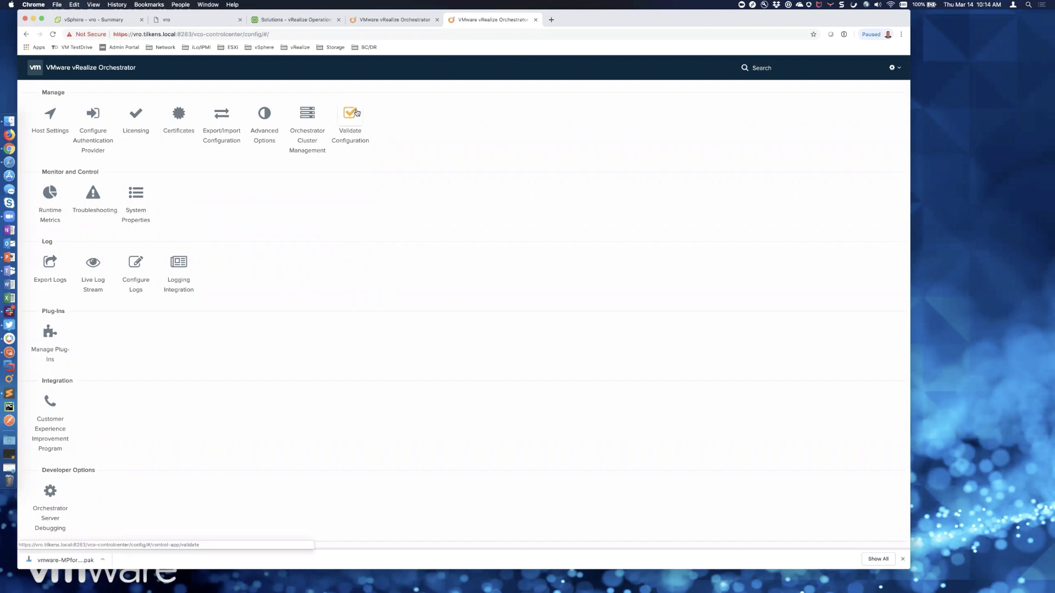
left_click(9, 379)
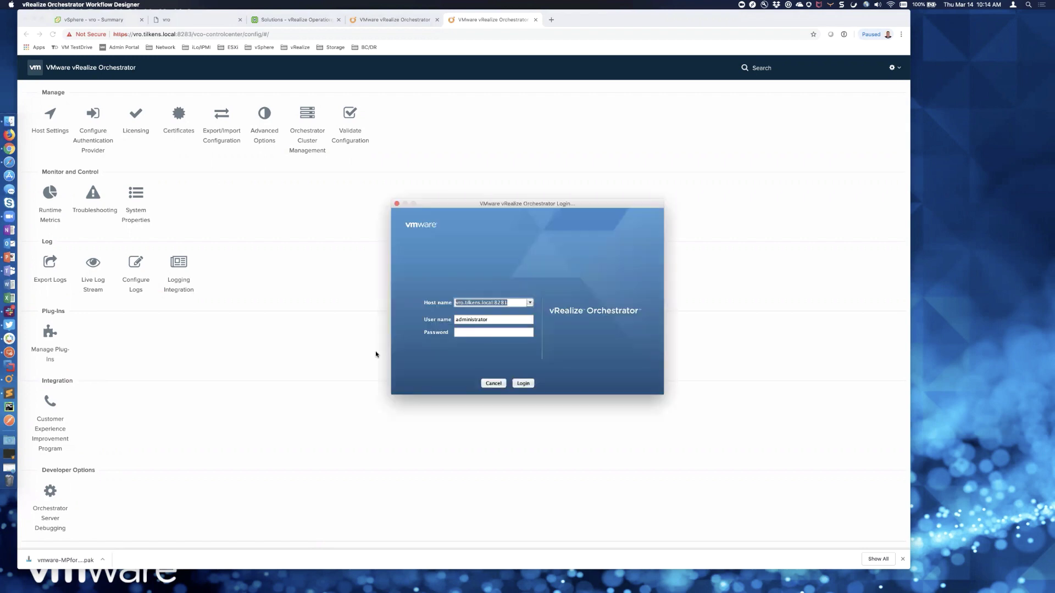
left_click(530, 303)
left_click(515, 312)
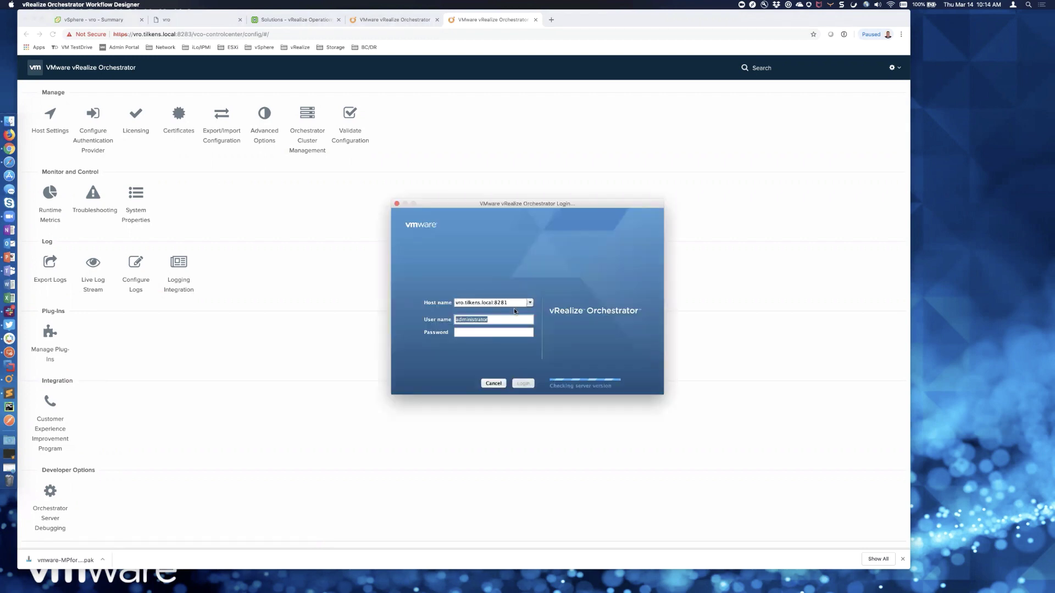
left_click(494, 334)
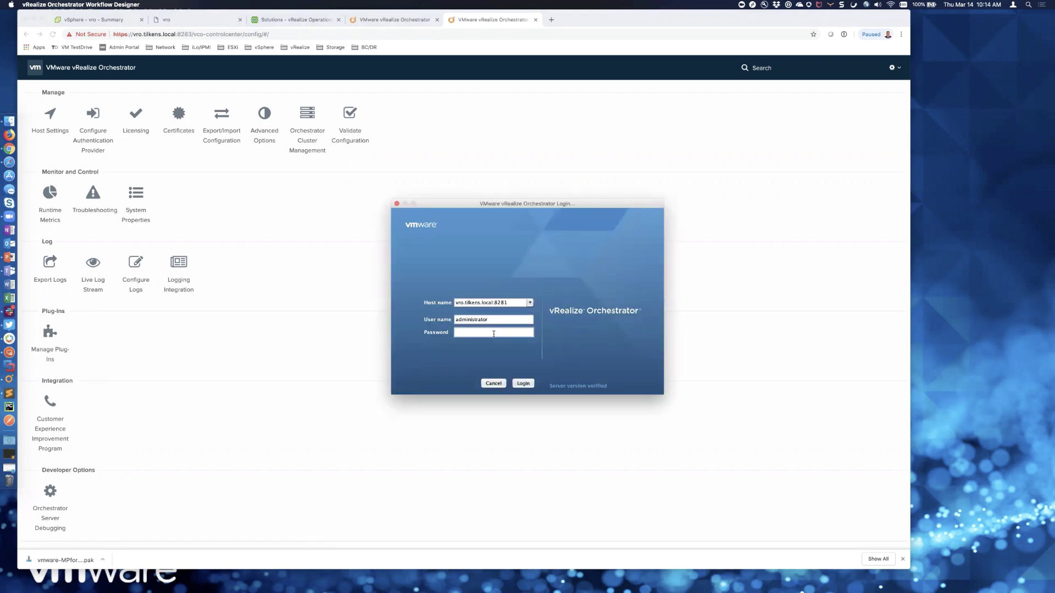
key("Return")
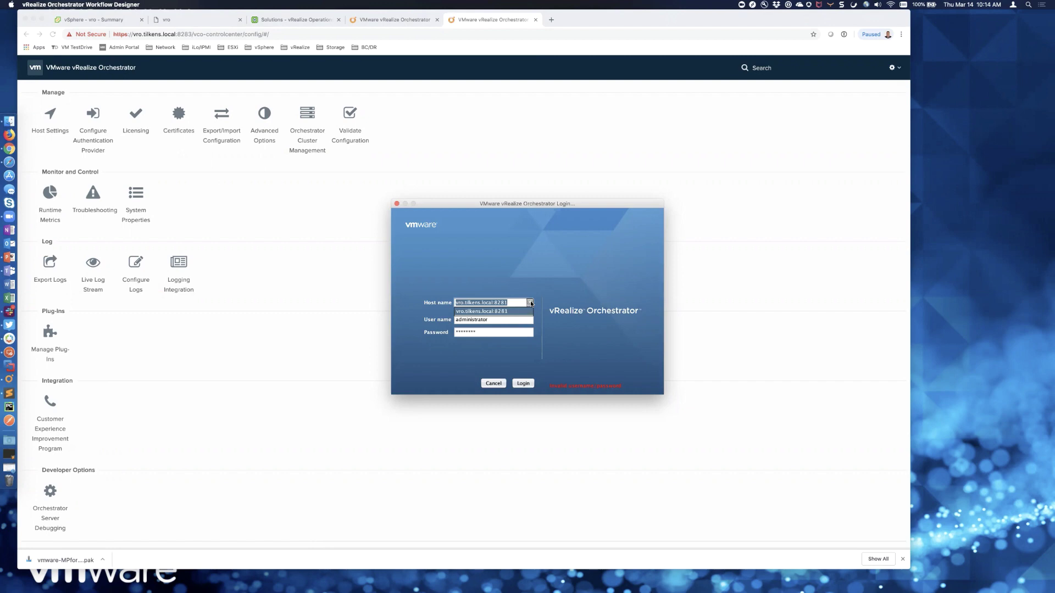
left_click(506, 311)
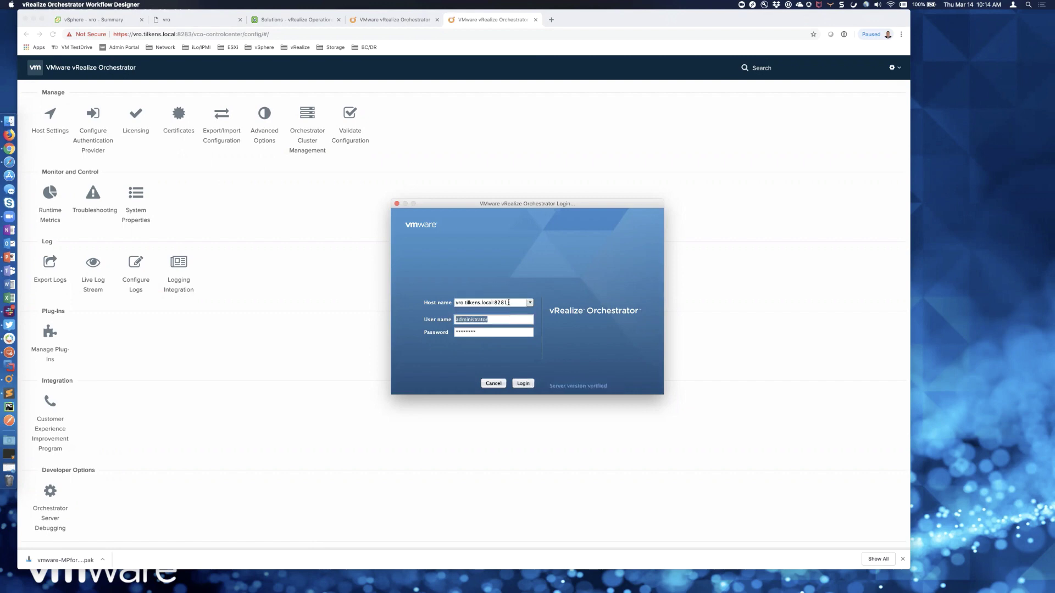
double_click(499, 321)
key("Tab")
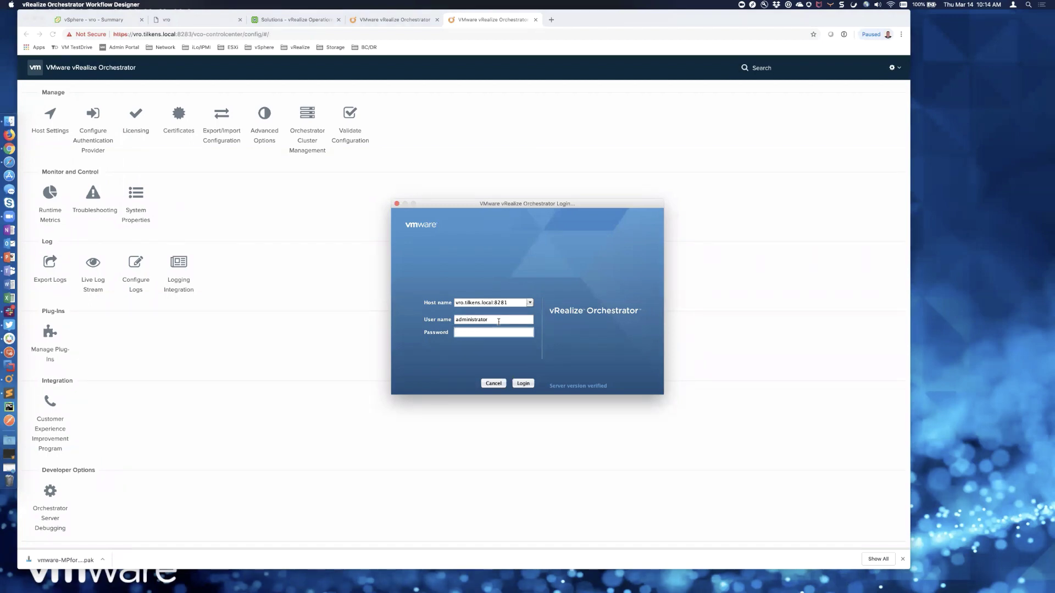
type("********")
key("Return")
left_click(499, 385)
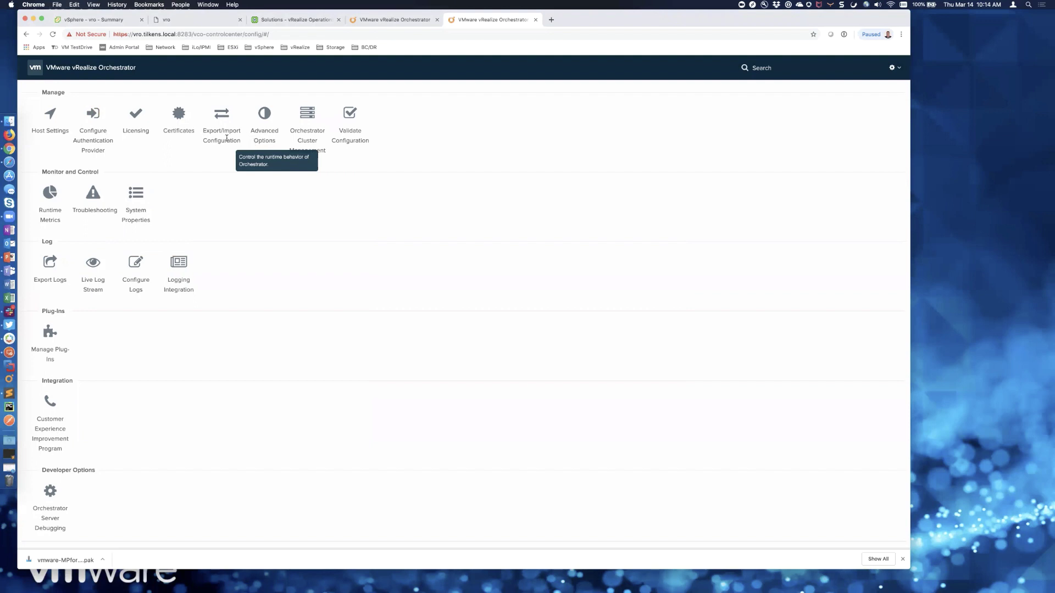
- Run a Test Login with the administrator account and password under Configure Authentication Provider
left_click(93, 113)
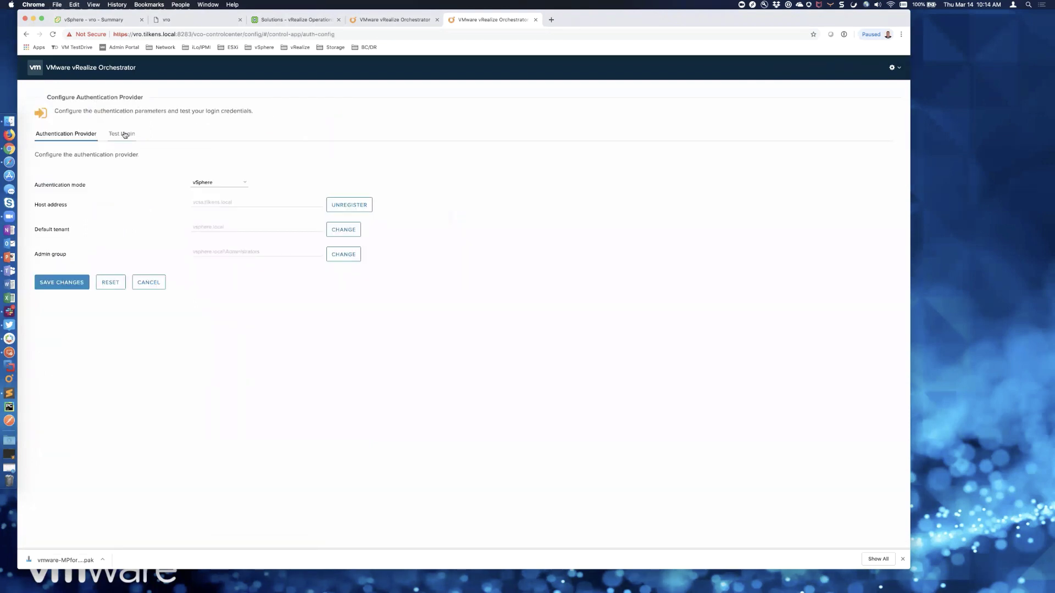
left_click(125, 135)
type("adm")
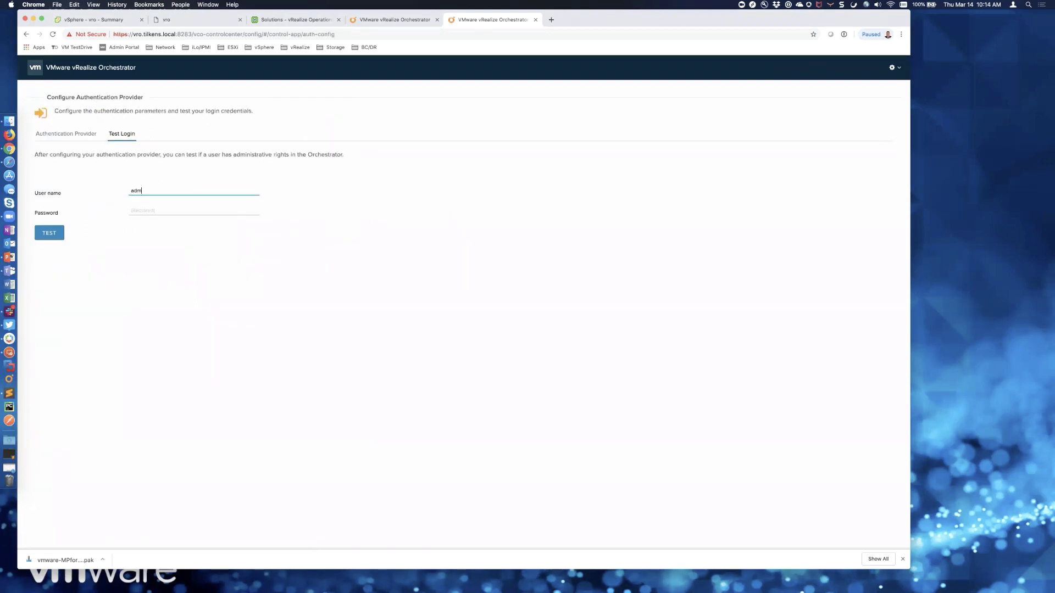
type("inistrator")
key("Tab")
type("••••")
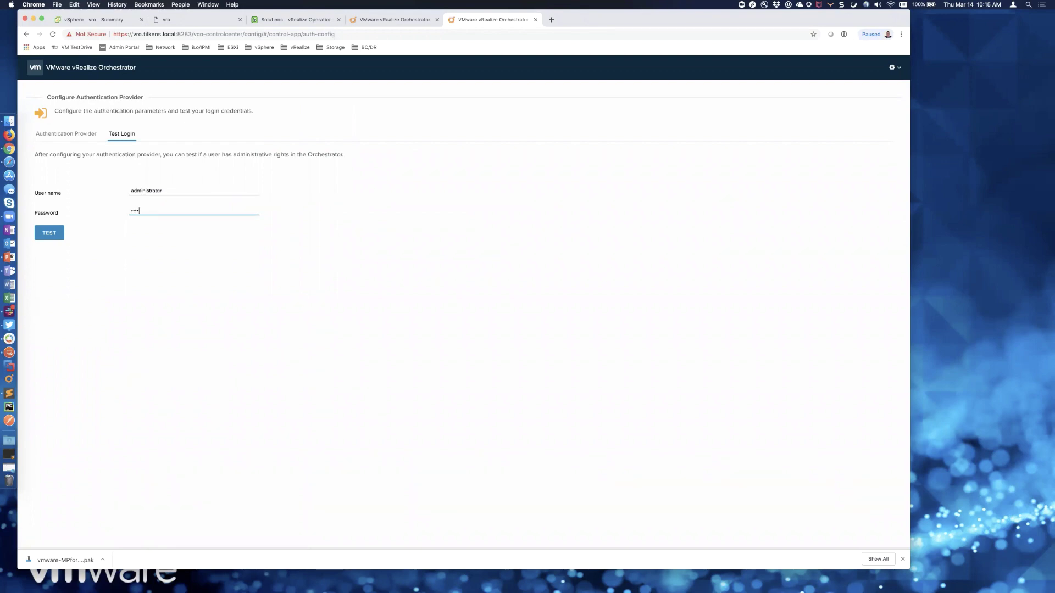
key("Return")
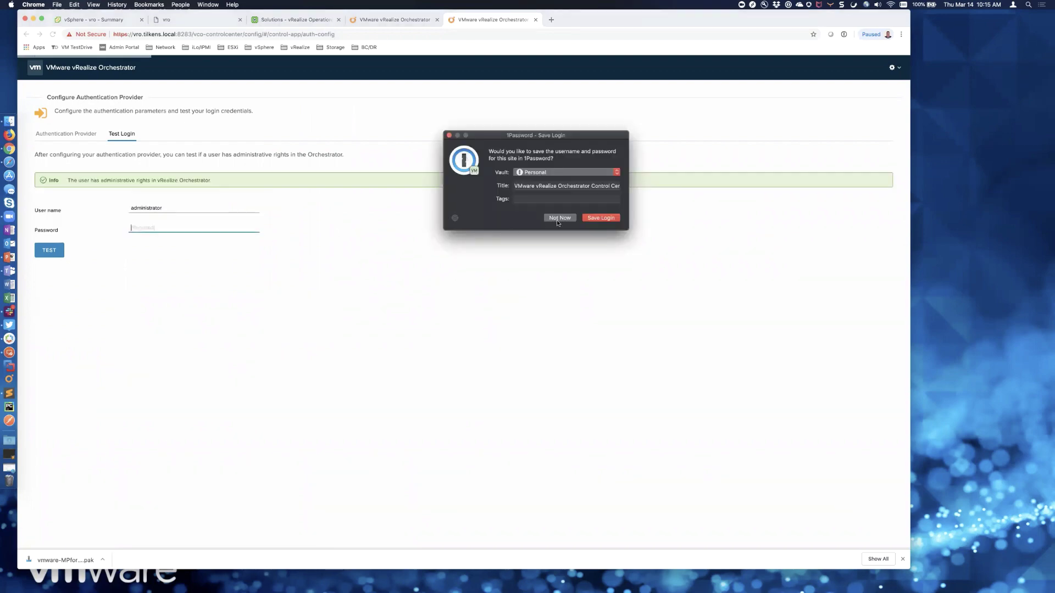
left_click(556, 218)
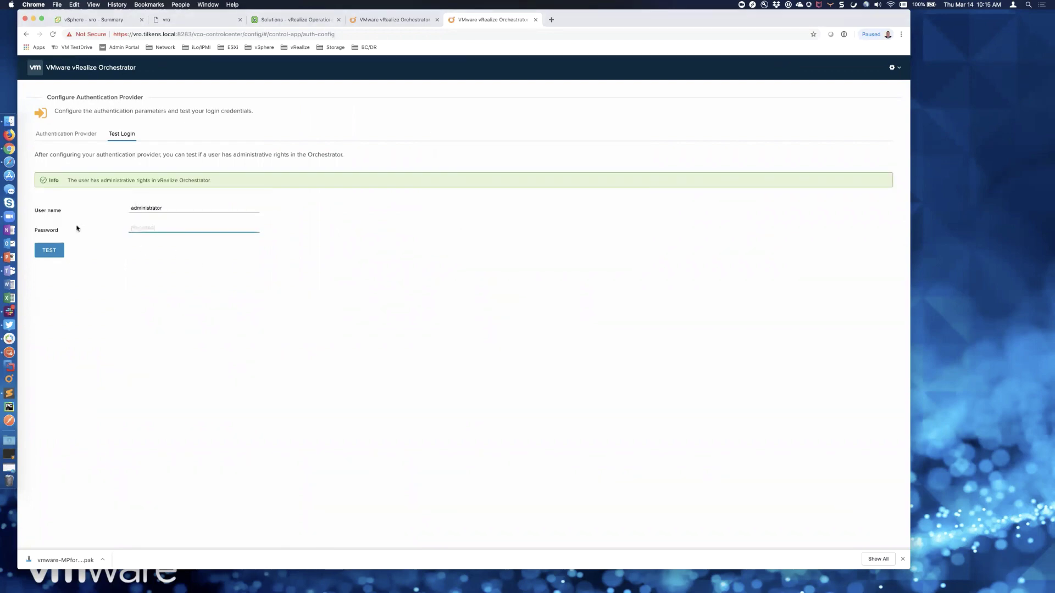
left_click(13, 383)
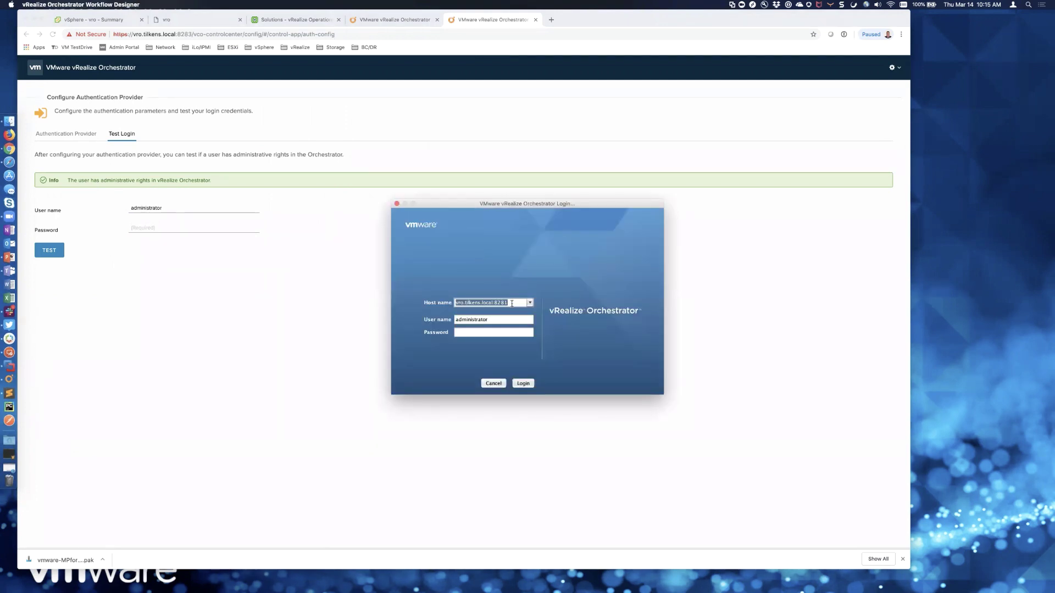
type("vro.tilkens.local:8281")
key("Tab")
key("Tab")
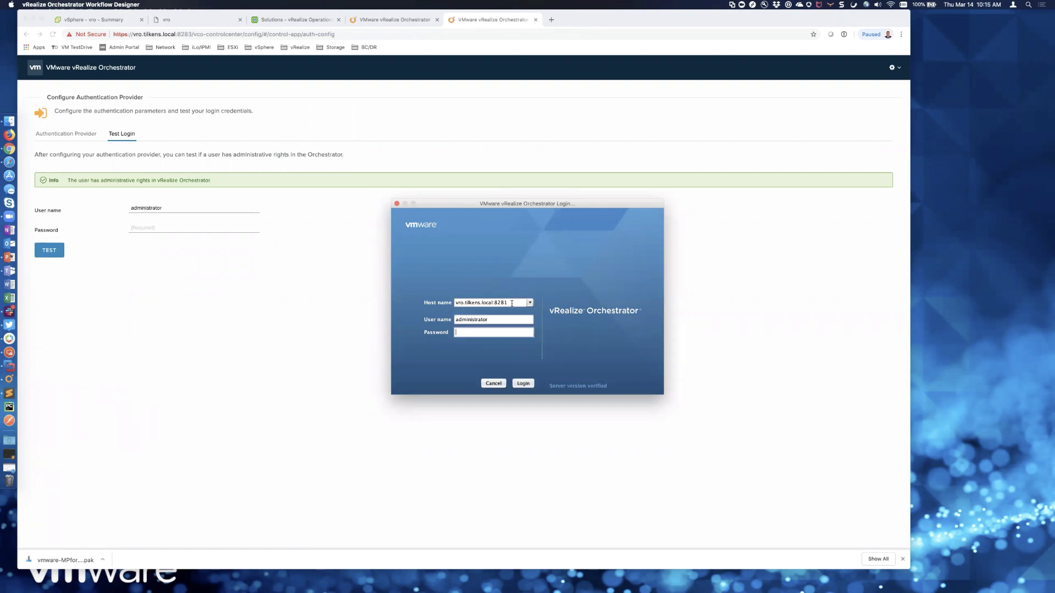
type("******")
key("Tab")
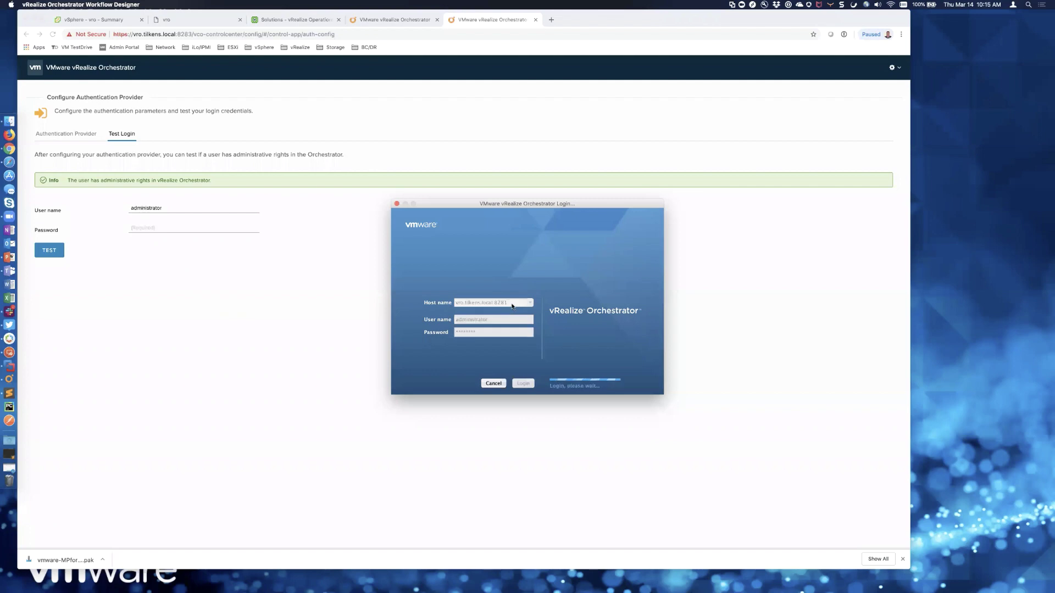
key("Tab")
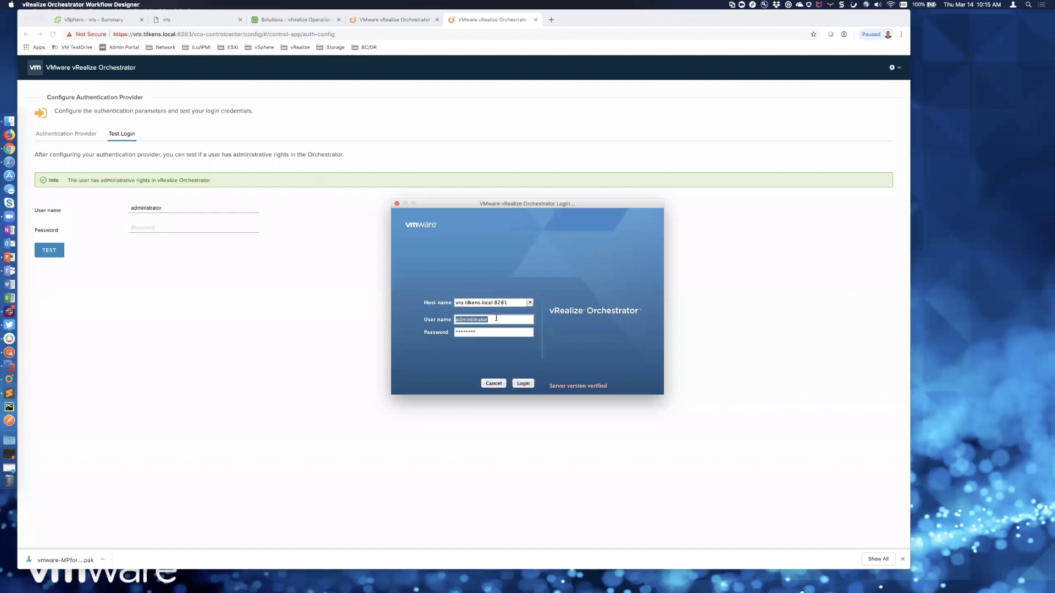
left_click(496, 318)
type("@vsphere.local")
key("Return")
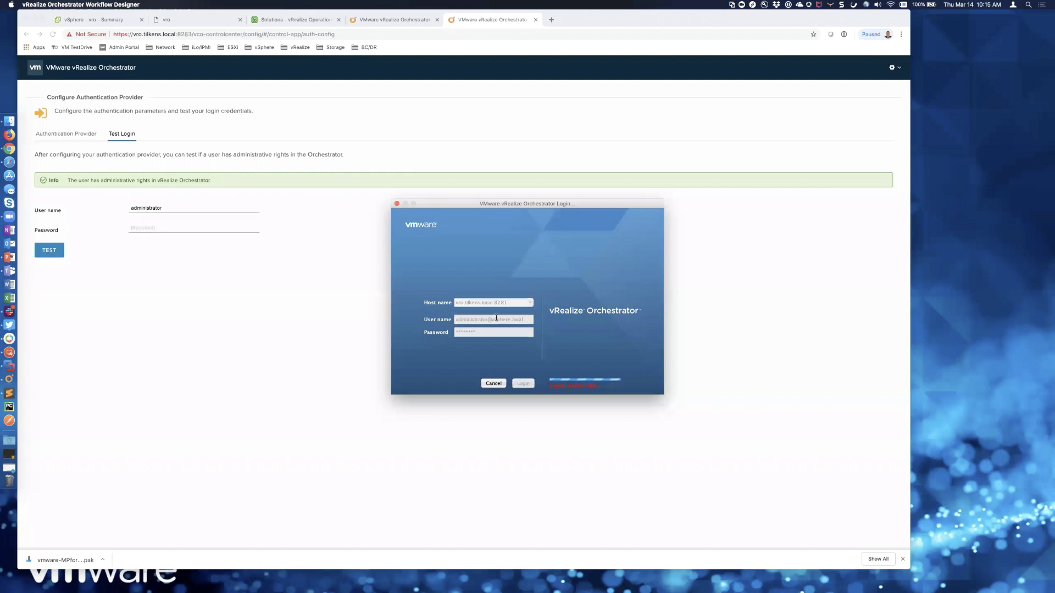
left_click(397, 204)
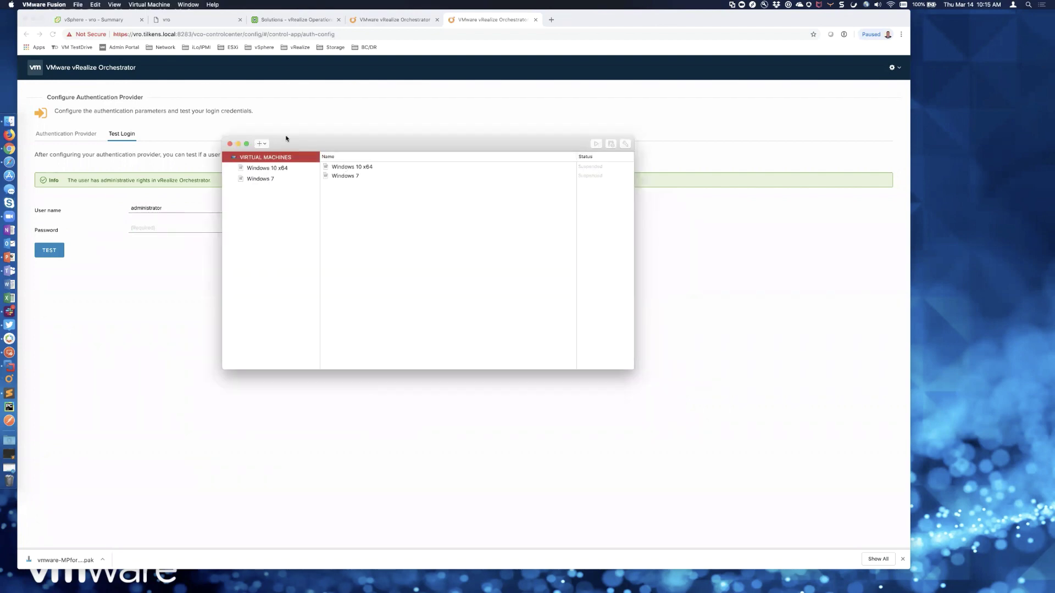
- Quit VMware Fusion and return to the Control Center home page
key("super+q")
left_click(334, 318)
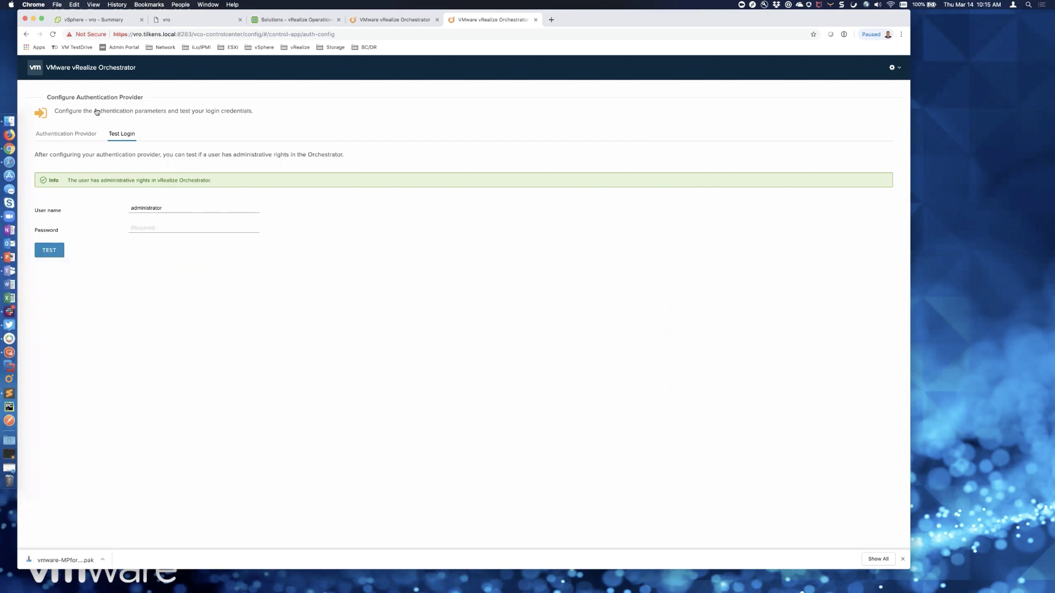
left_click(40, 72)
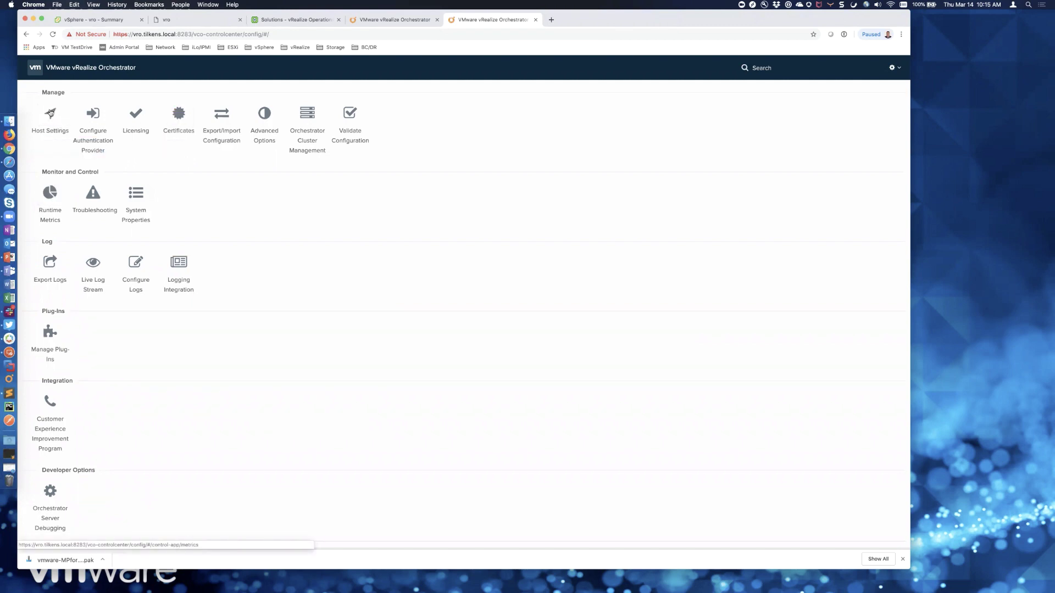
- Open the Orchestrator client login, step through its fields, and close the window
left_click(30, 383)
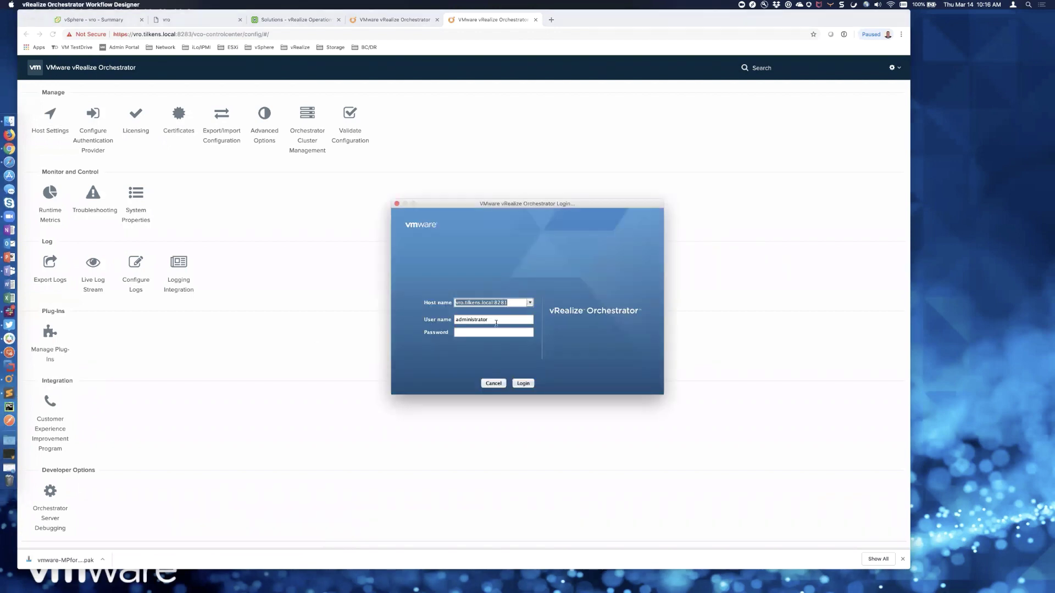
key("Tab")
key("Return")
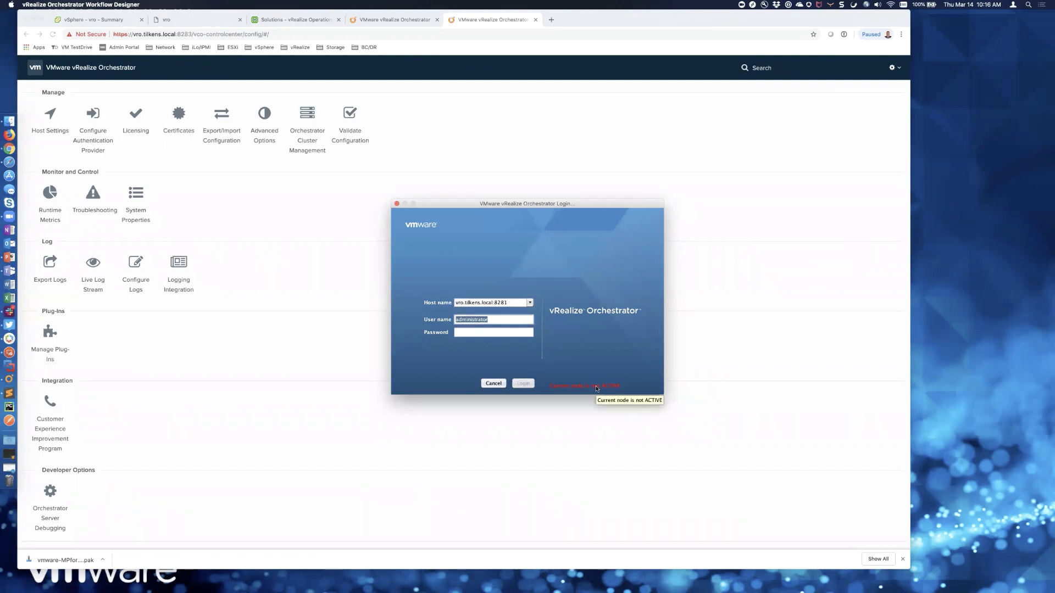
left_click(396, 204)
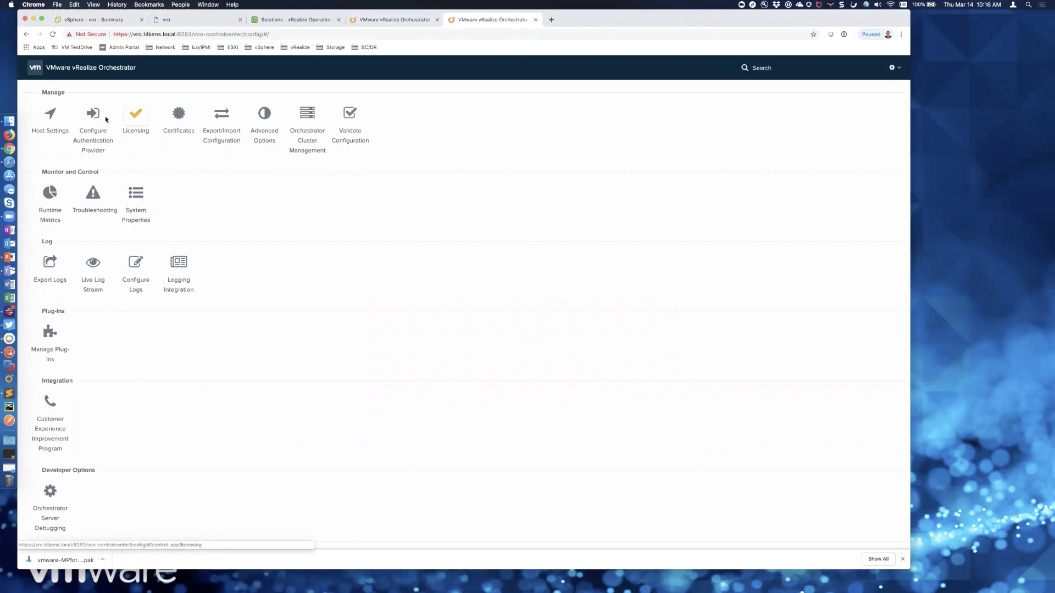
- Review Host Settings, Runtime Metrics and Troubleshooting pages, then return to the client login host field
left_click(51, 116)
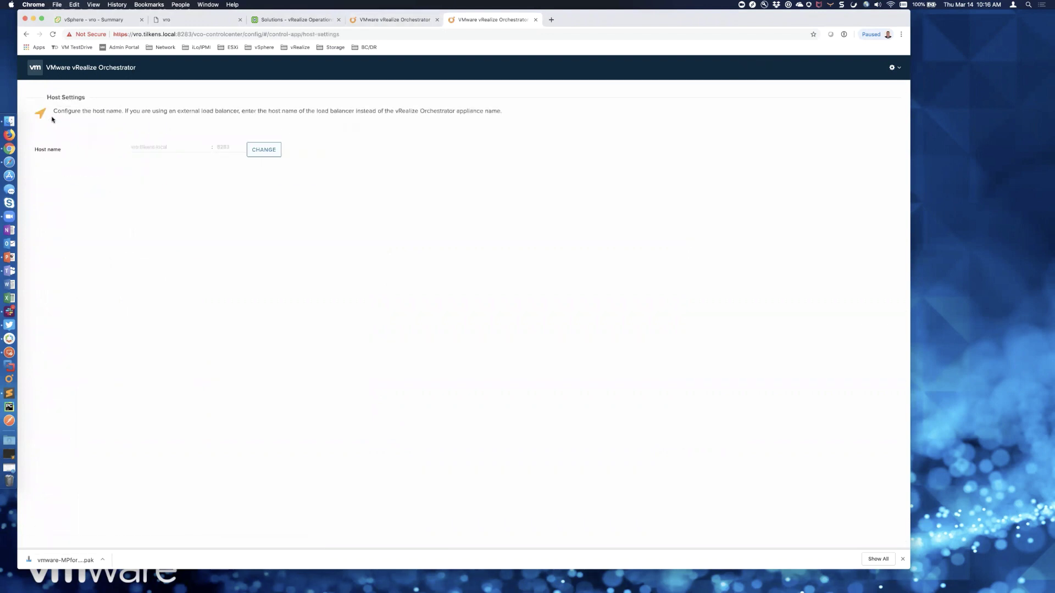
left_click(26, 35)
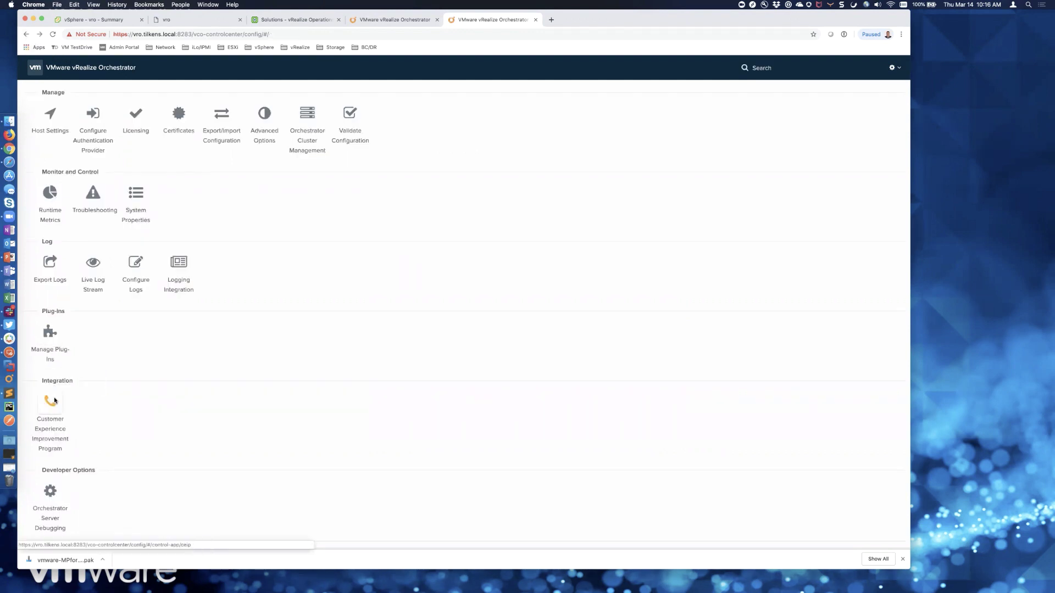
left_click(46, 201)
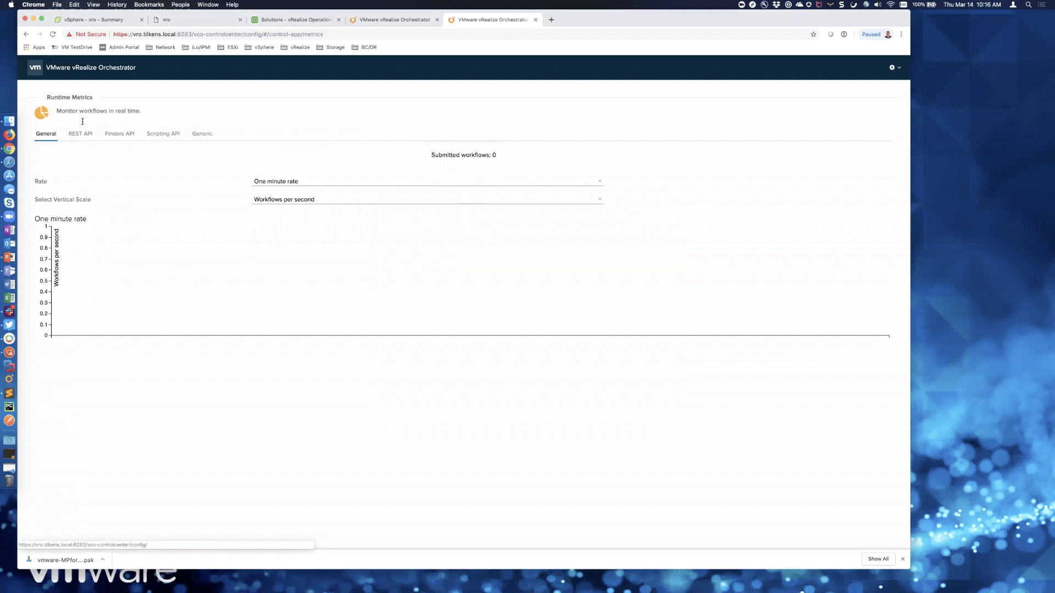
left_click(26, 35)
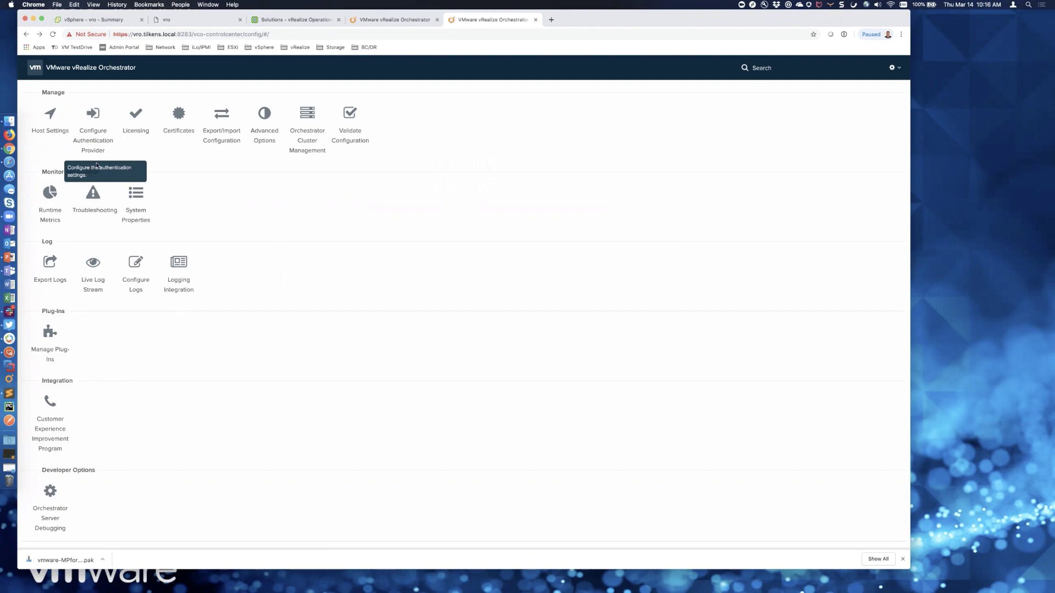
left_click(99, 195)
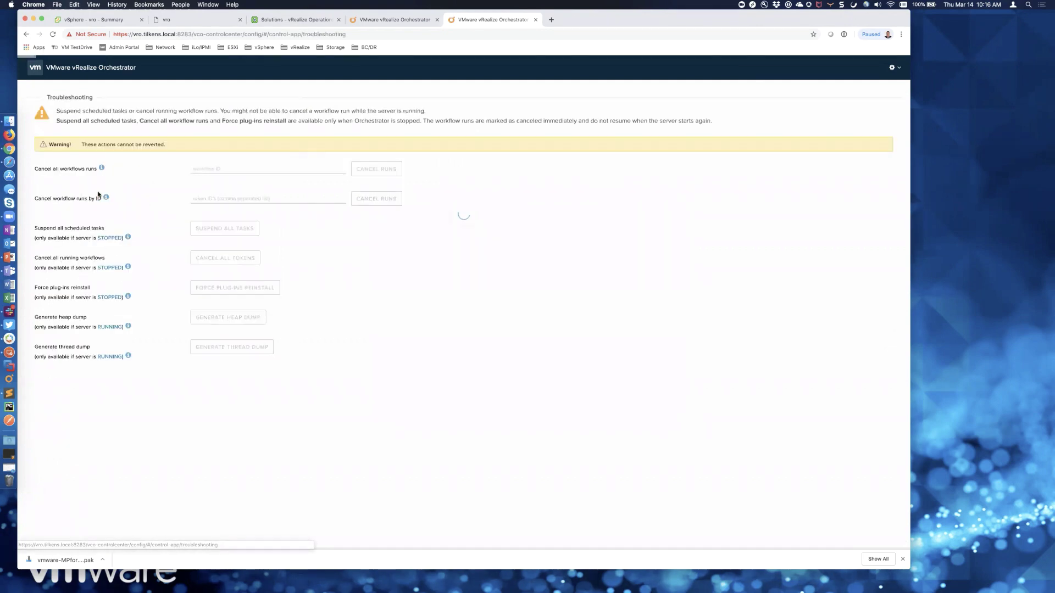
left_click(30, 35)
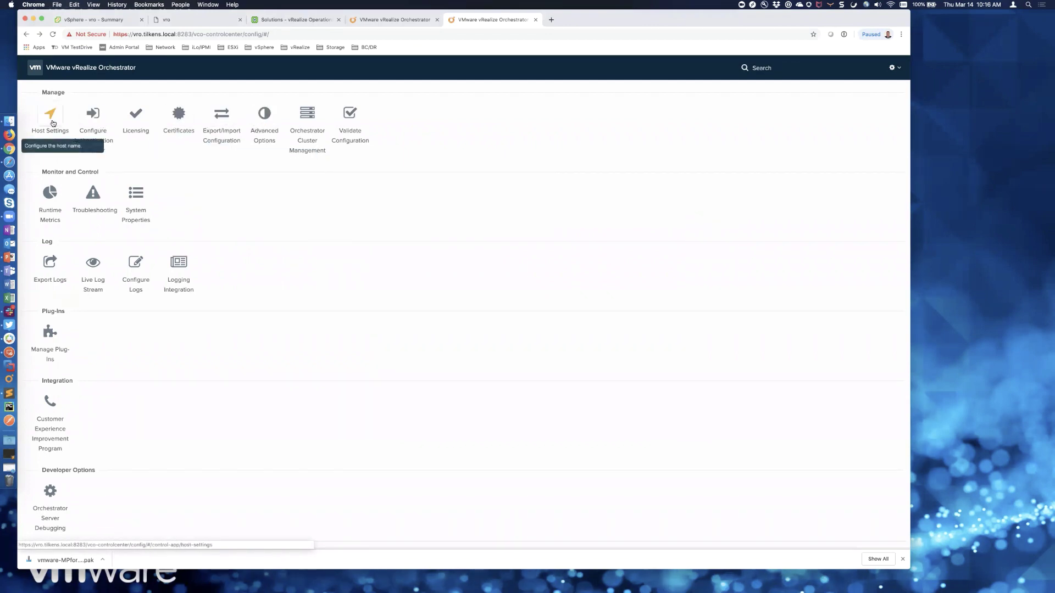
left_click(50, 116)
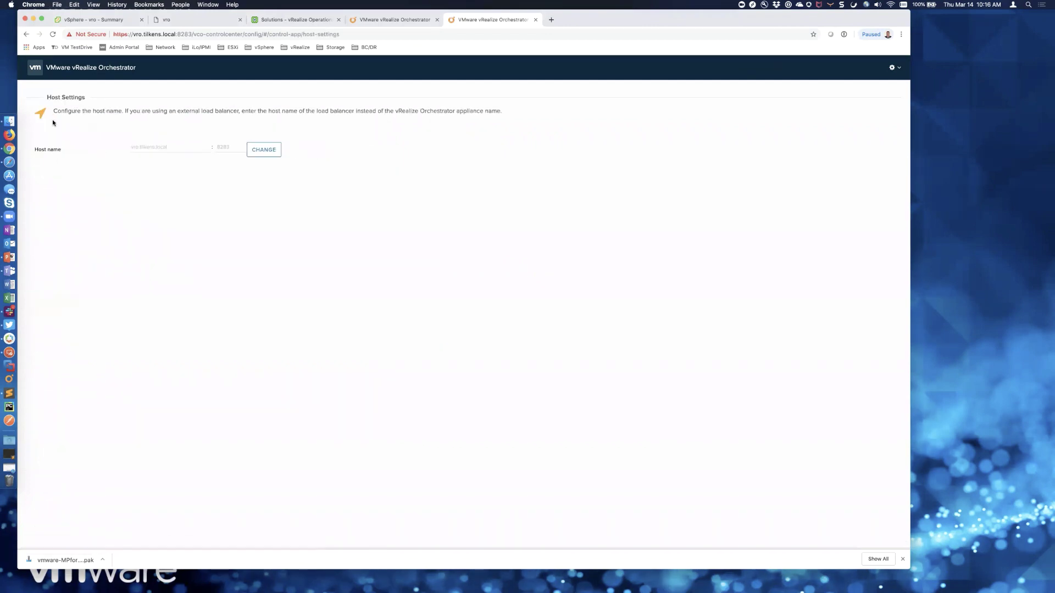
left_click(25, 36)
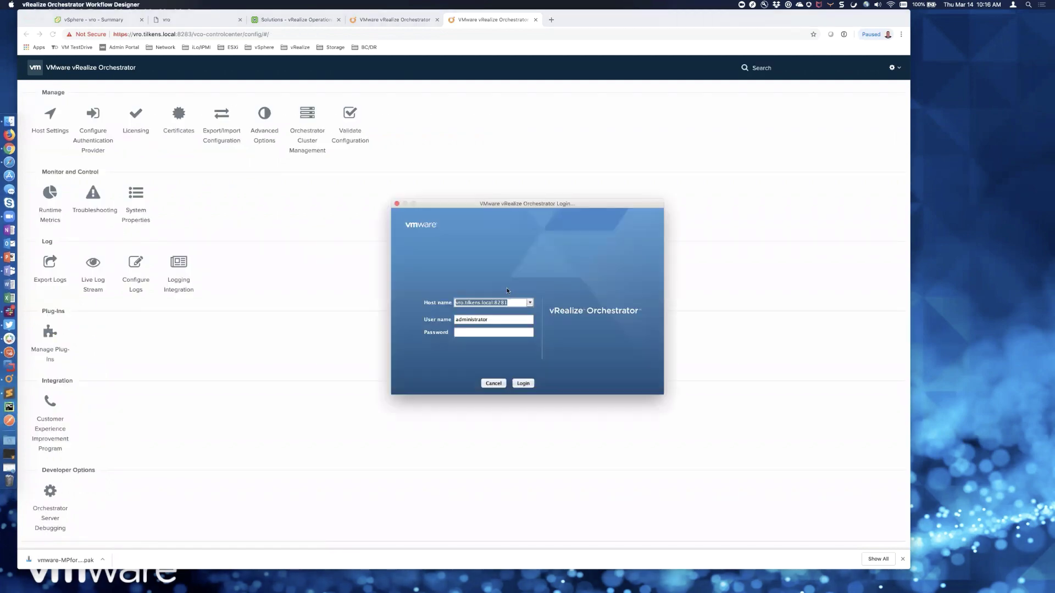
left_click(510, 301)
key("Tab")
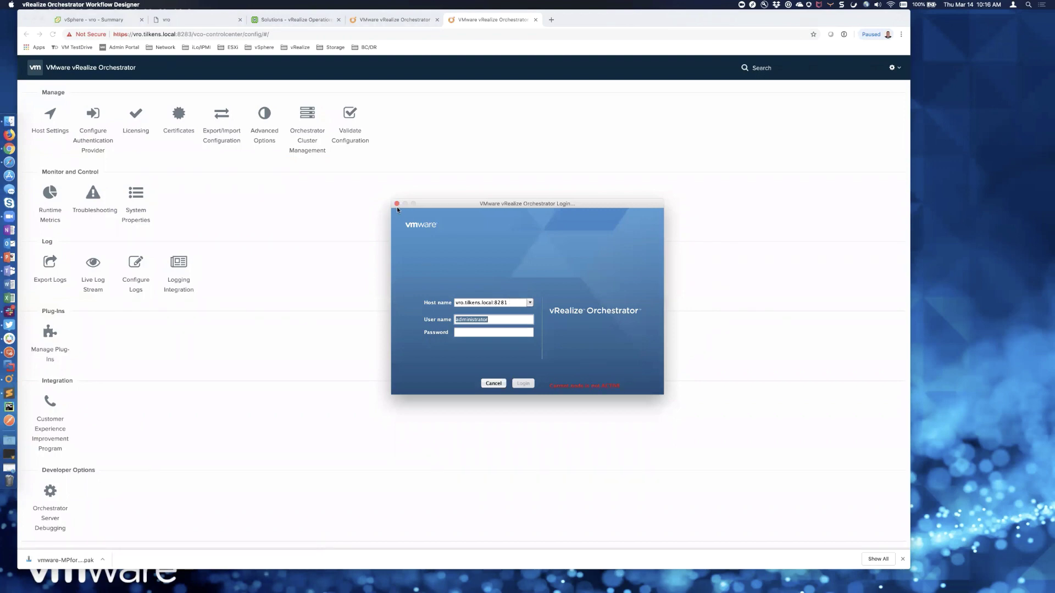
- Check the node is RUNNING in Cluster Management, then log in to the client with the administrator password
left_click(312, 123)
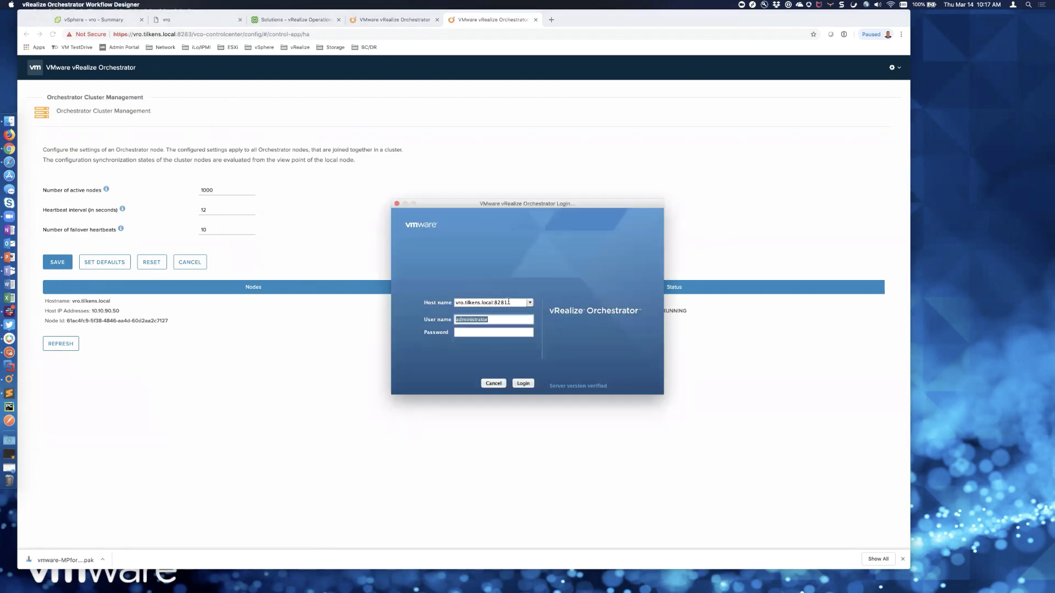
left_click(505, 333)
type("**")
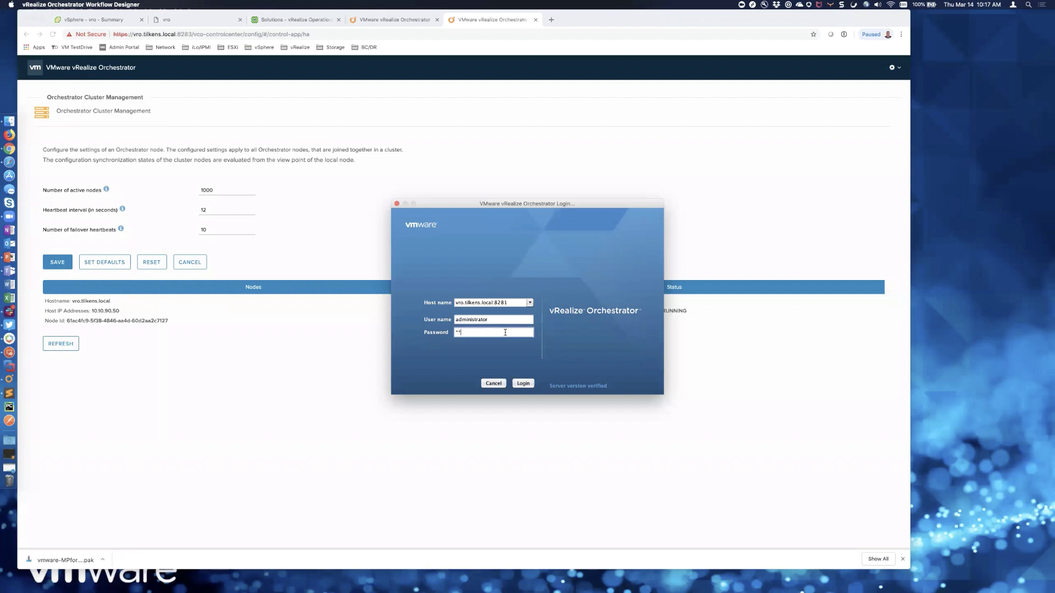
type("*****")
key("Return")
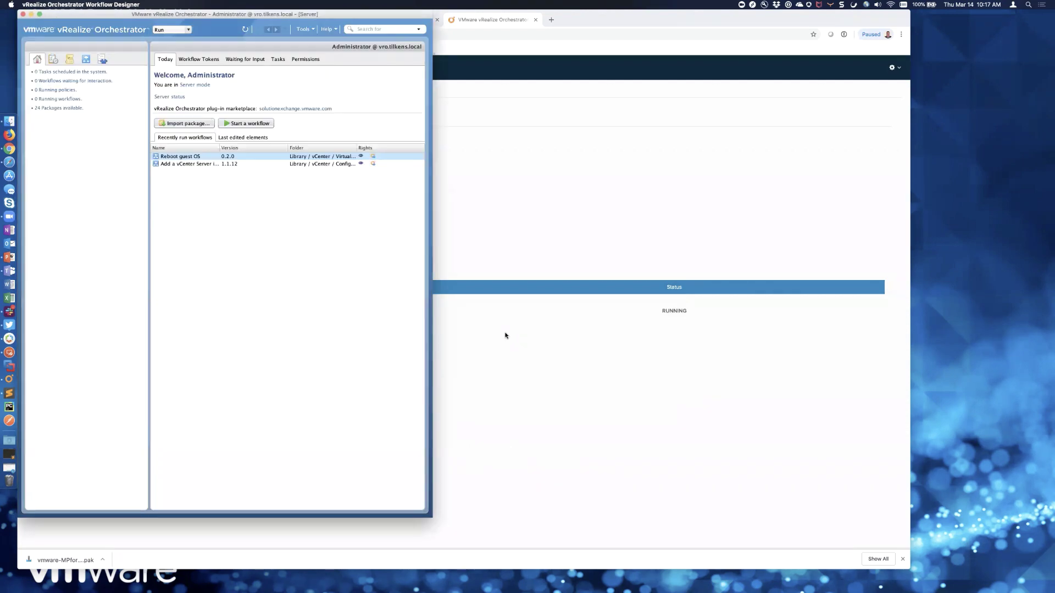
- Close the extra vro and Orchestrator browser tabs to get back to Manage Solution
left_click(548, 101)
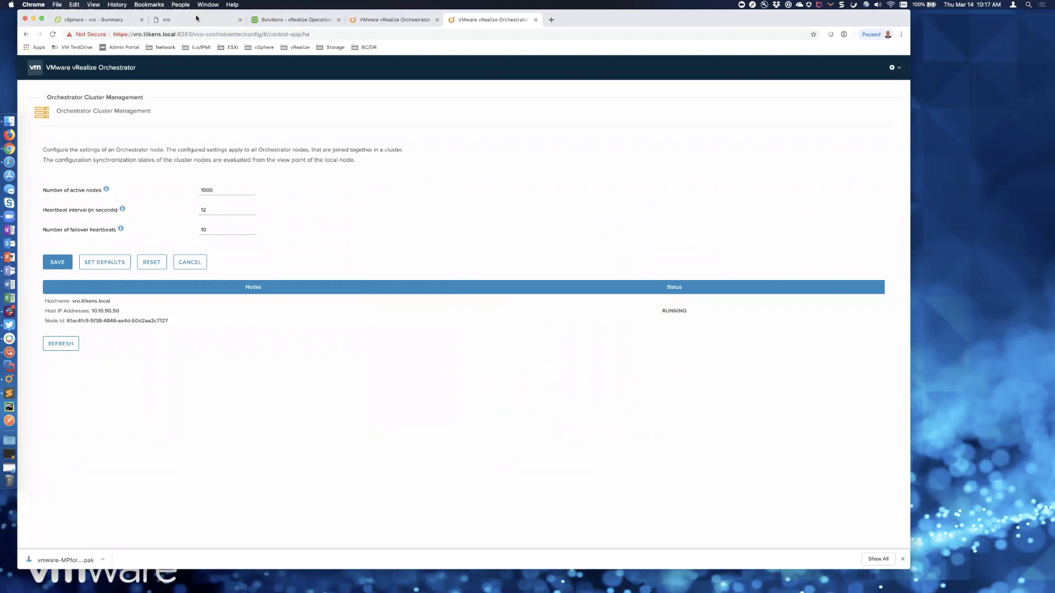
left_click(240, 19)
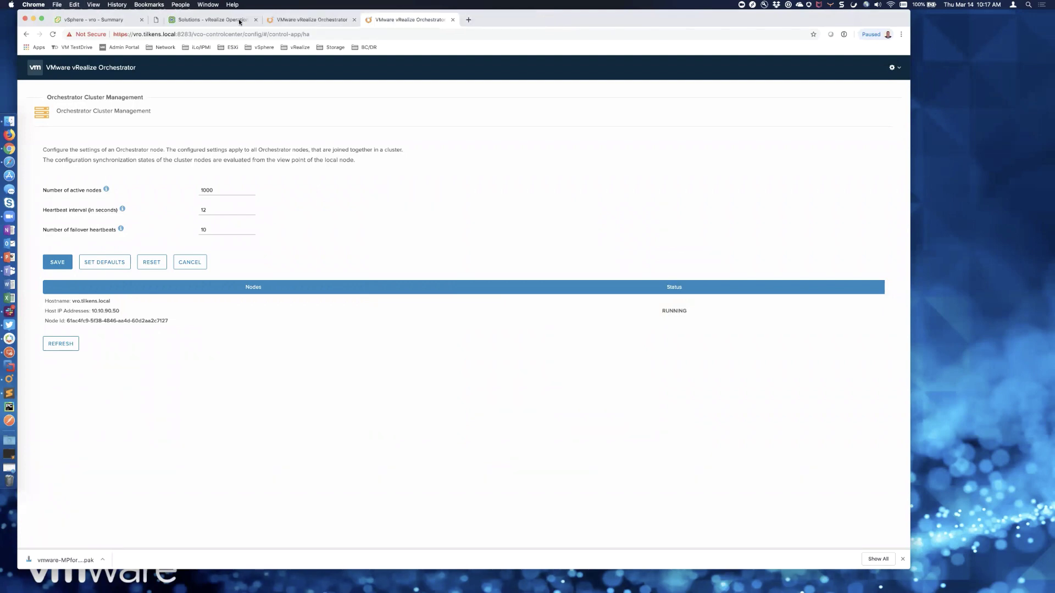
left_click(301, 21)
left_click(338, 19)
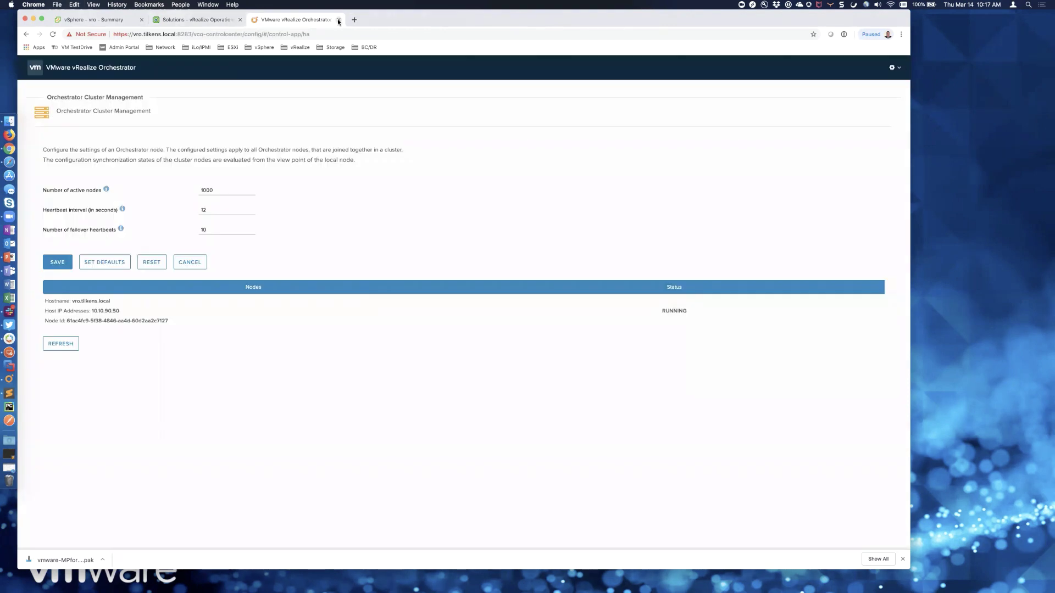
left_click(338, 20)
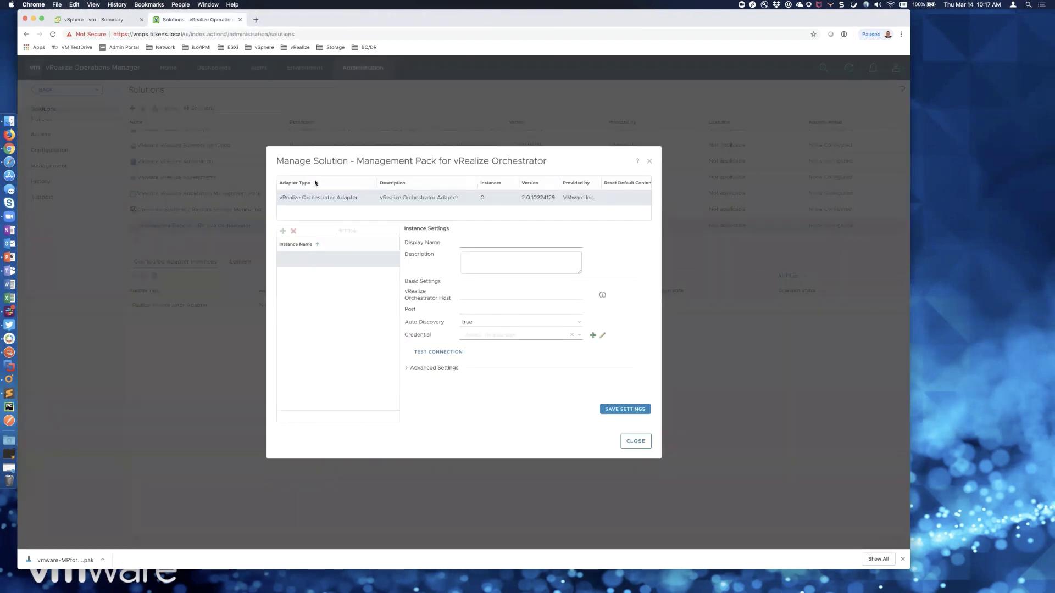
- Enter display name and host vro.tilkens.local and port 8281 for the Orchestrator adapter
left_click(500, 244)
type("vro.tilkens.local")
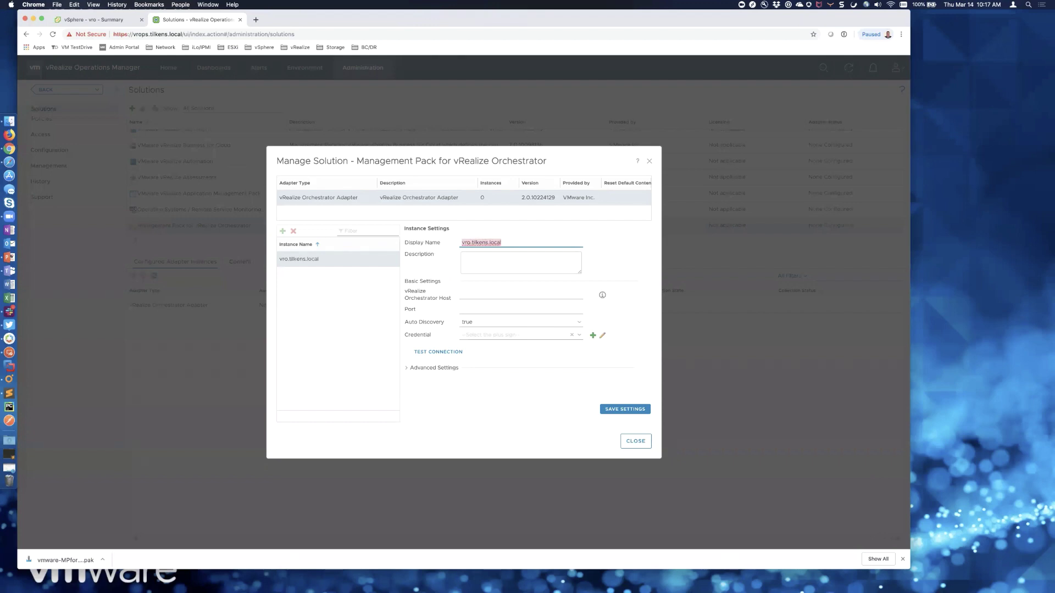
key("Tab")
key("Tab")
type("vro.tilkens.local")
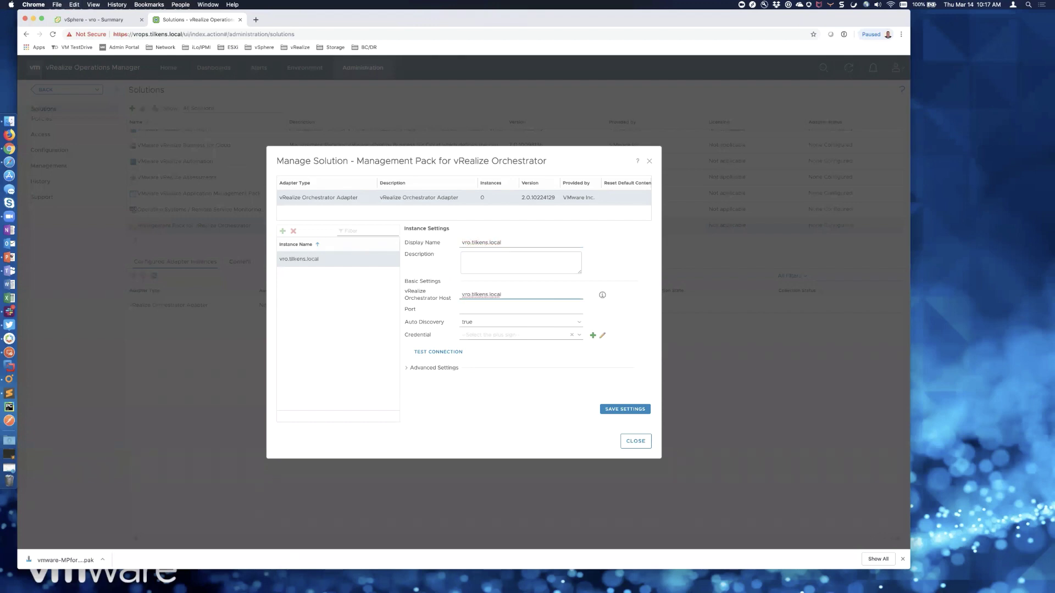
left_click(534, 306)
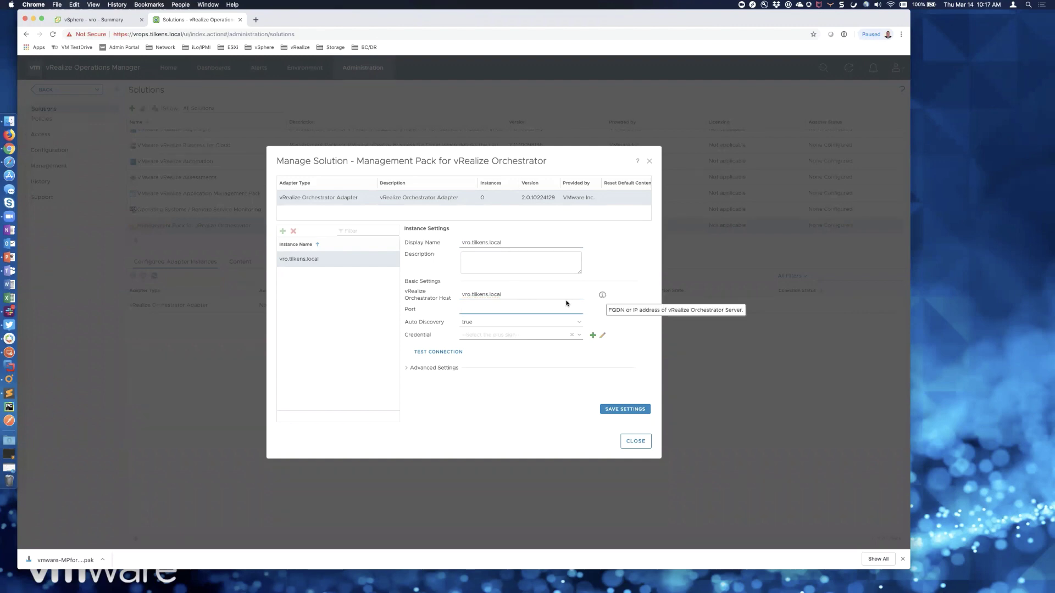
type("8")
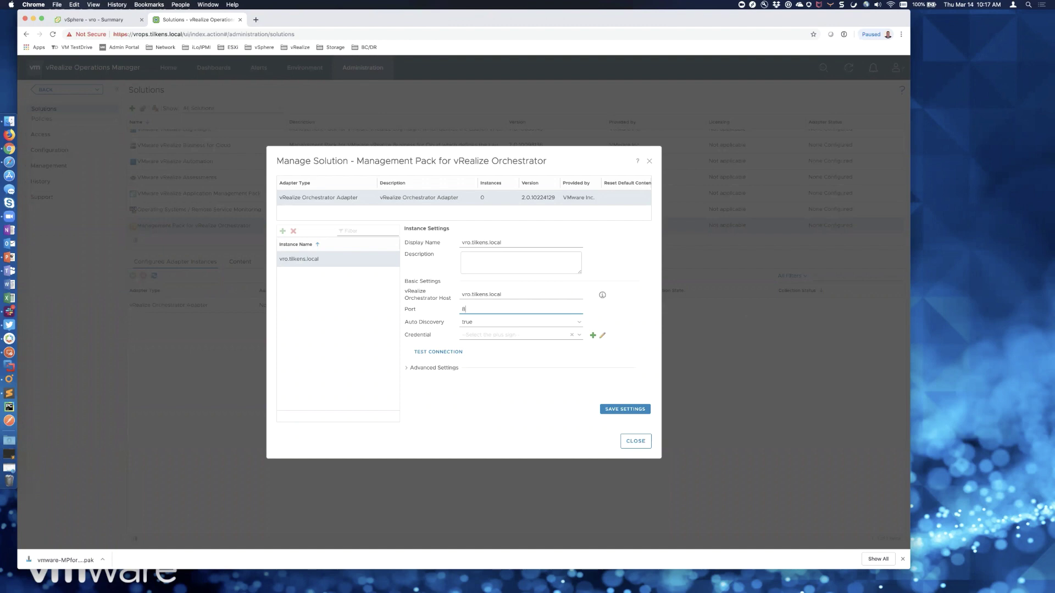
type("281")
key("super+Tab")
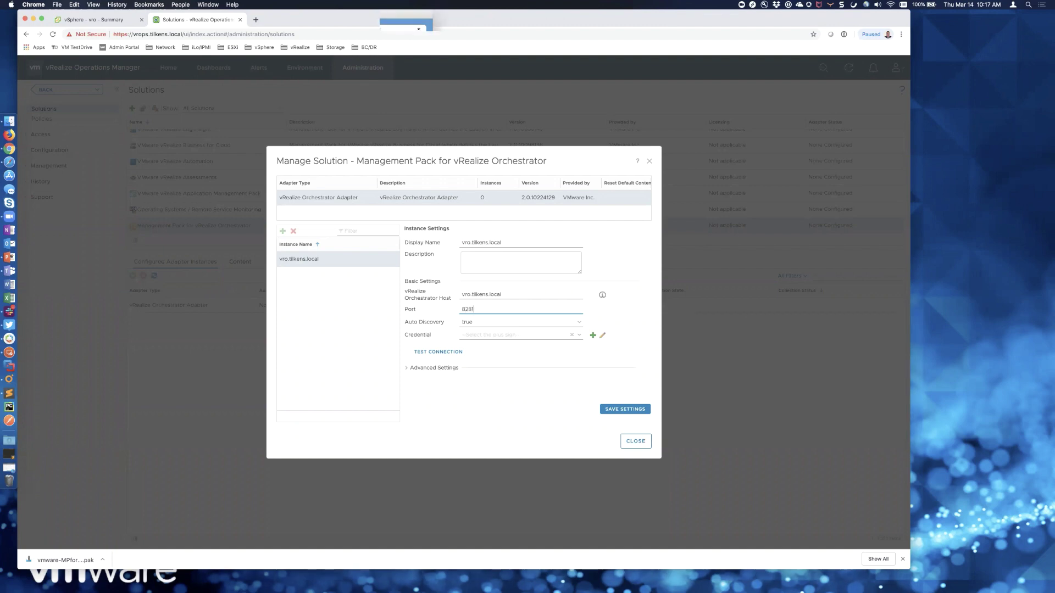
key("super+Tab")
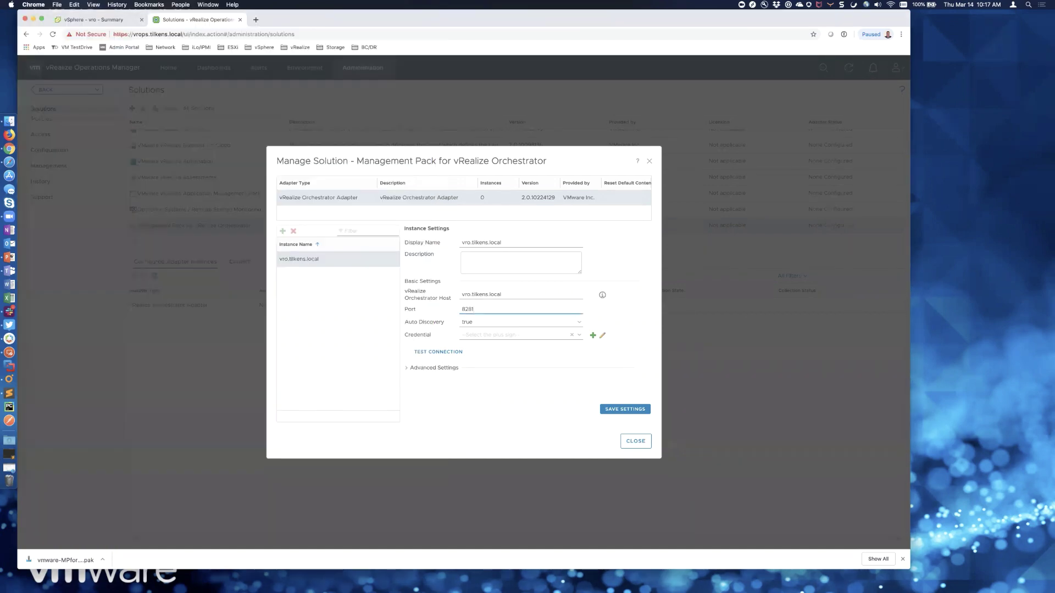
key("Tab")
left_click(593, 335)
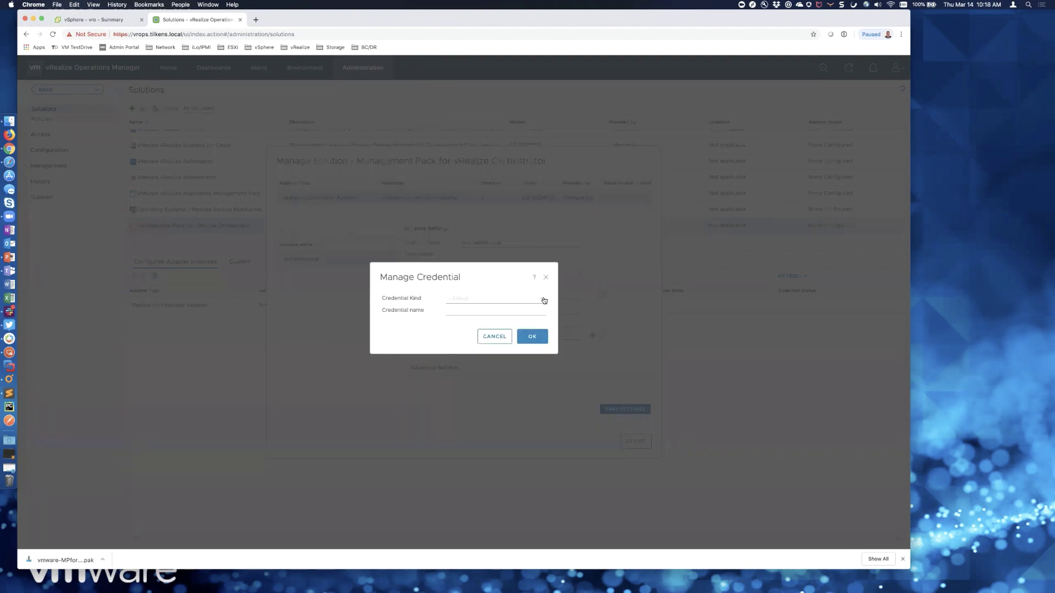
left_click(543, 298)
left_click(506, 308)
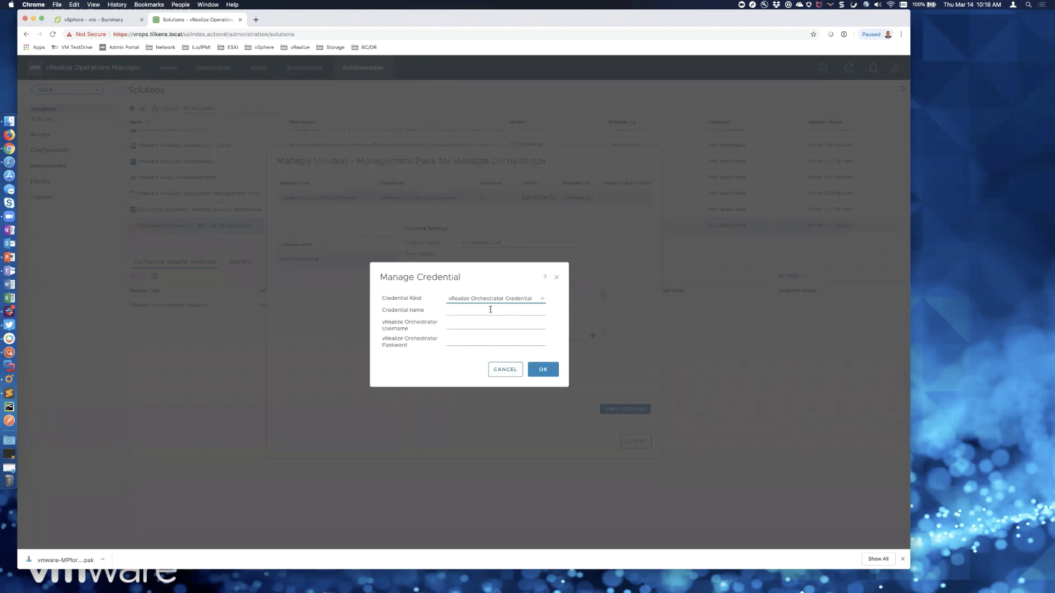
left_click(491, 309)
type("administrator@vsphere.local")
- Fill the credential's username from its name, enter the password, save it, and test the connection
key("super+a")
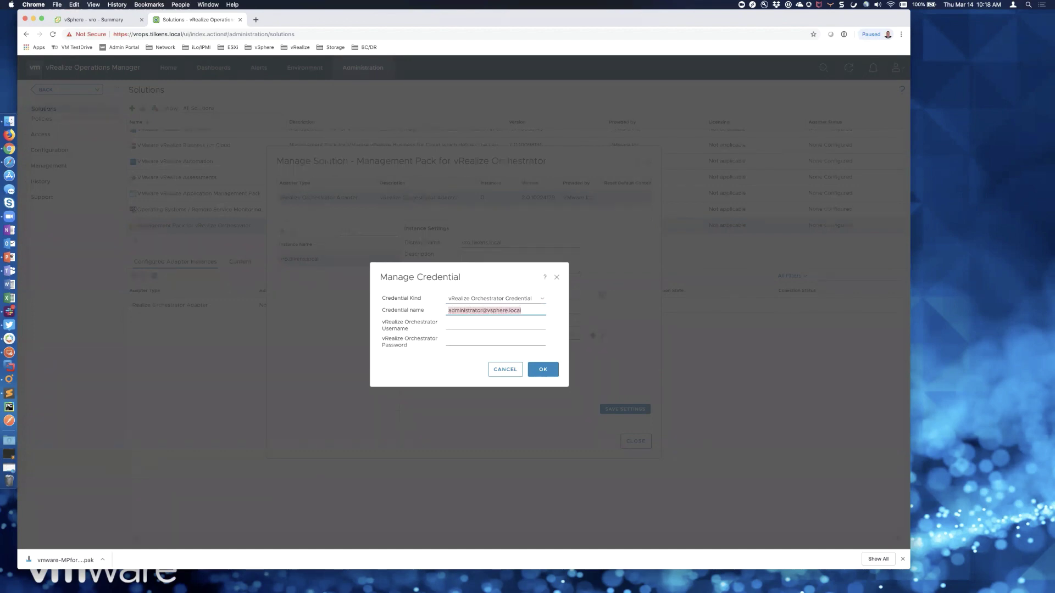
key("super+c")
key("Tab")
key("super+v")
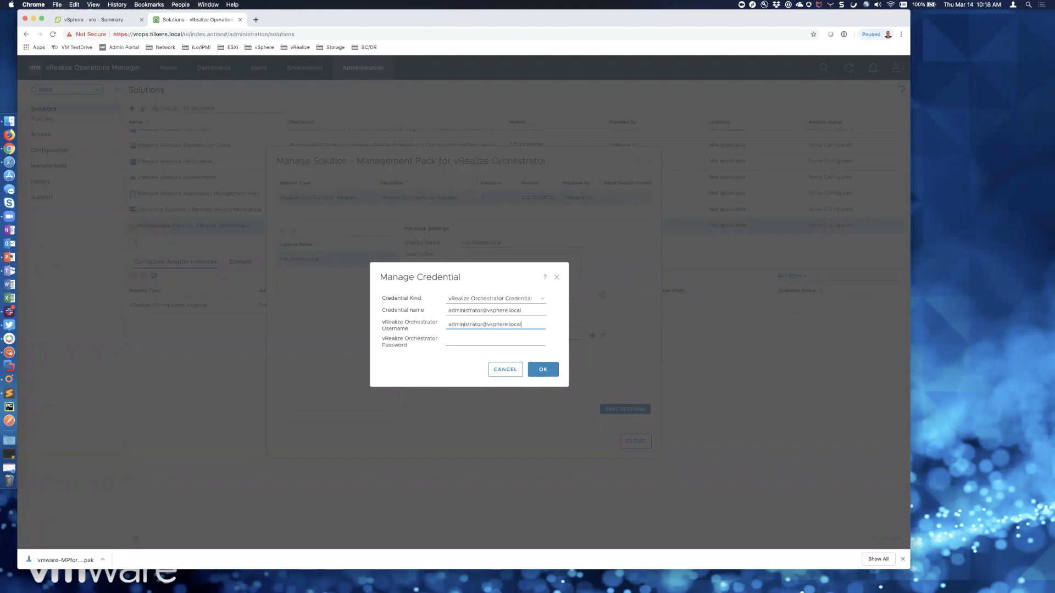
key("Tab")
key("shift+Tab")
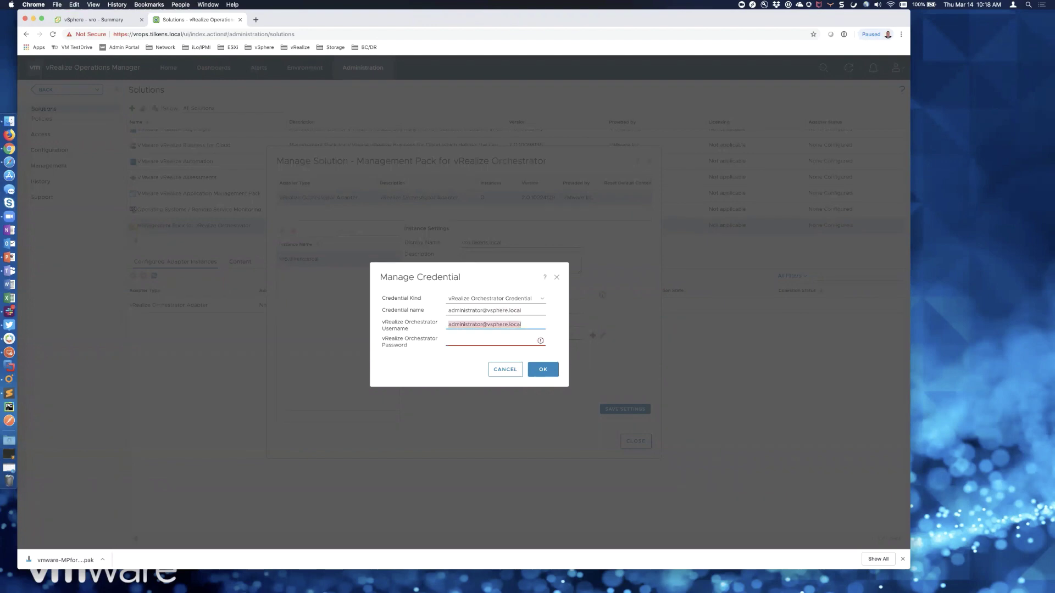
key("Right")
key("BackSpace")
key("BackSpace")
key("BackSpace")
key("BackSpace")
key("BackSpace")
key("BackSpace")
key("BackSpace")
key("BackSpace")
key("BackSpace")
key("BackSpace")
key("Tab")
type("******")
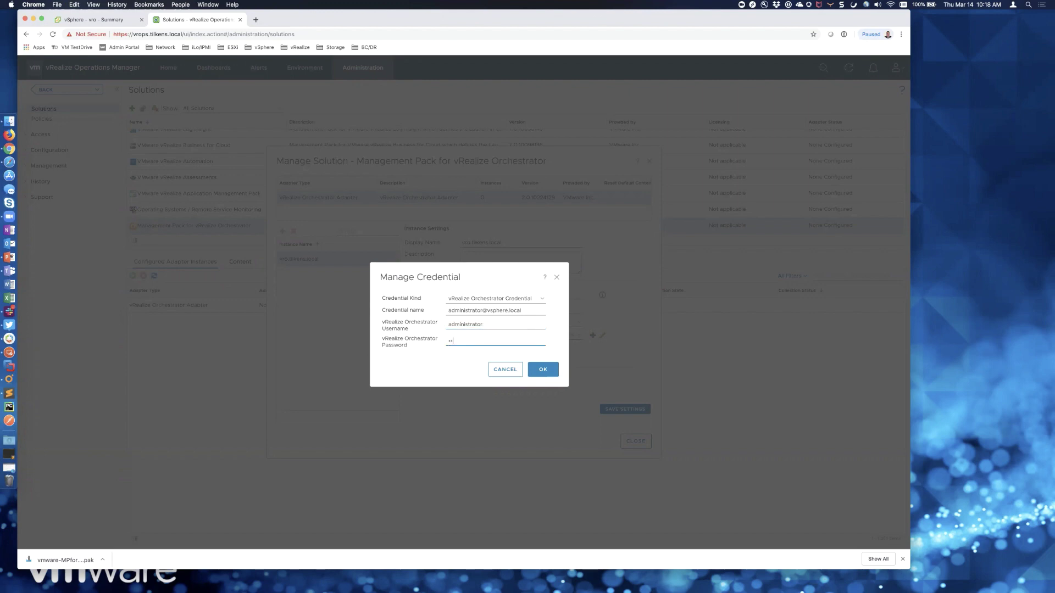
left_click(538, 367)
left_click(434, 351)
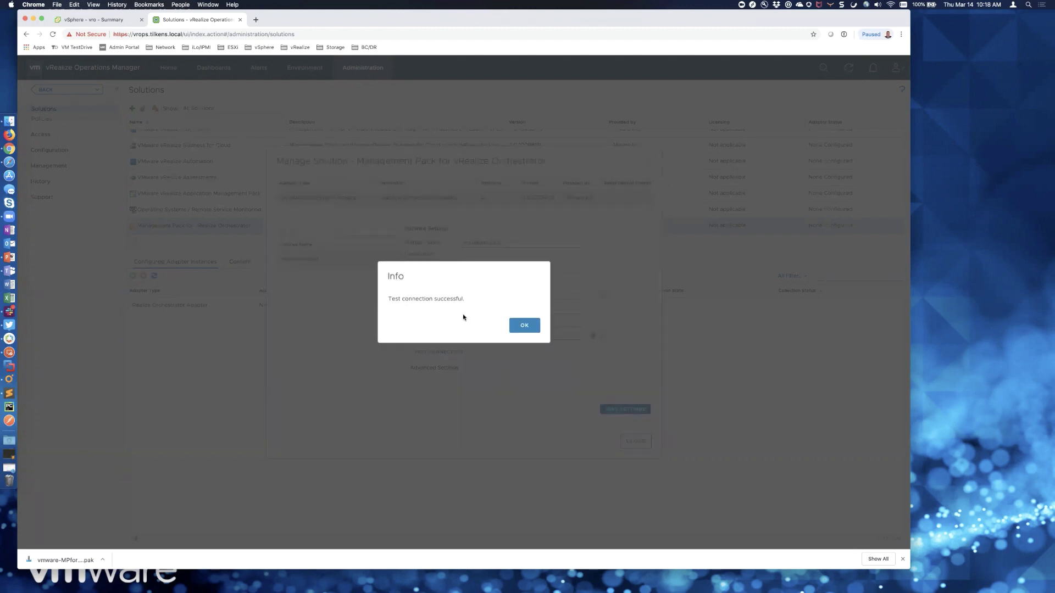
- Save the vro.tilkens.local adapter instance after the successful test and close Manage Solution
left_click(522, 325)
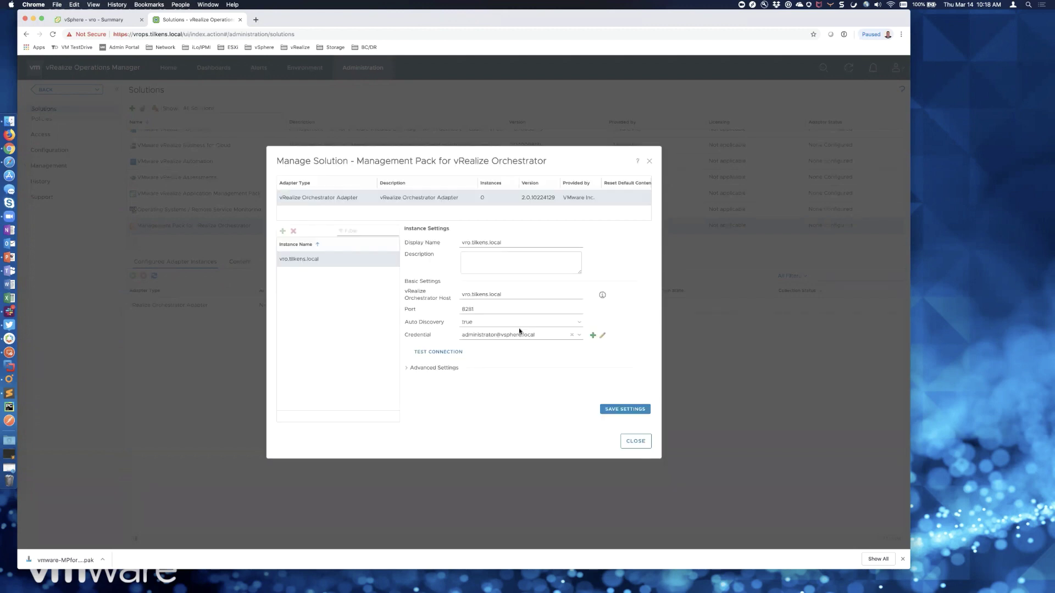
left_click(405, 368)
scroll(502, 377, "down", 1)
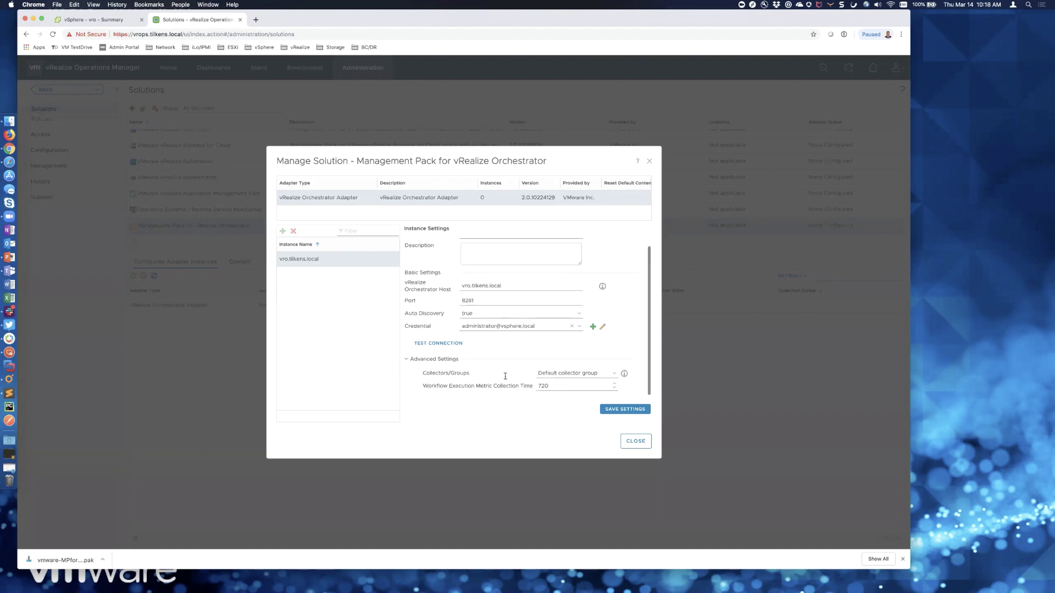
left_click(626, 410)
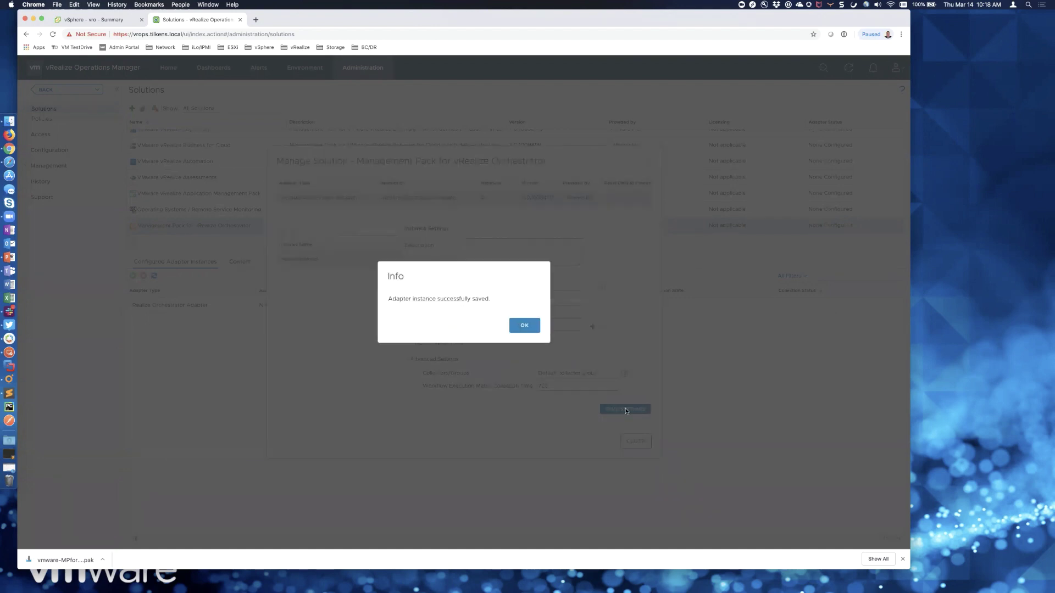
left_click(530, 326)
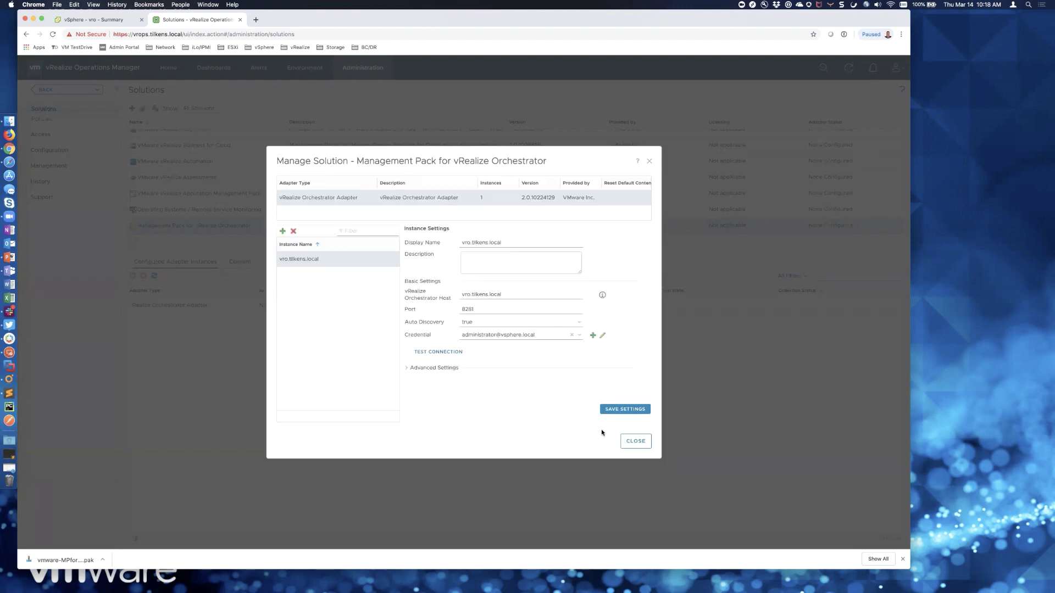
left_click(636, 441)
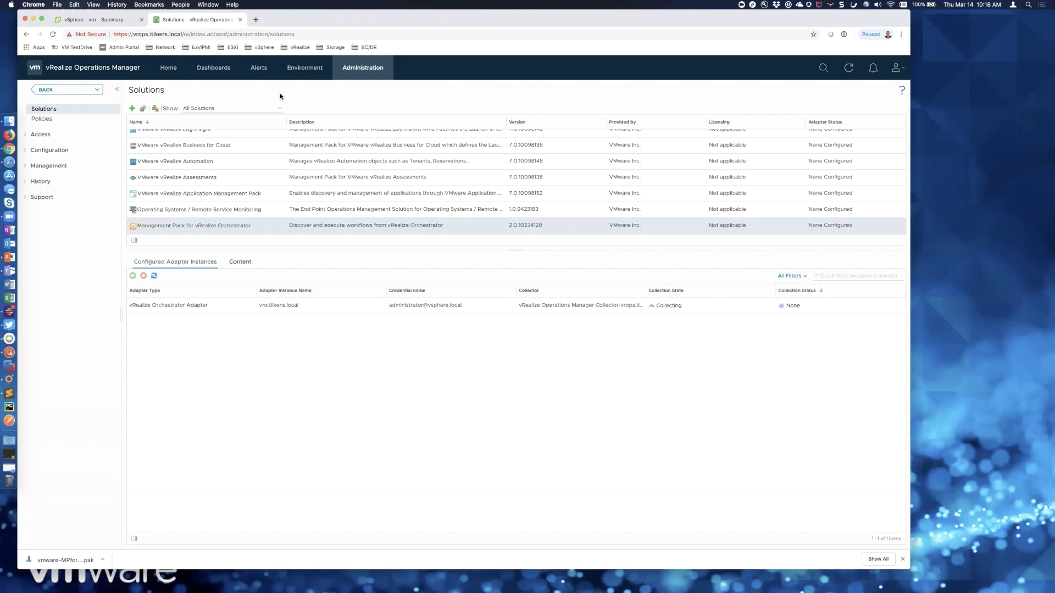
- Open the vRealize Orchestrator Workflows Overview dashboard and inspect the vro.tilkens.local adapter instance's properties
left_click(217, 68)
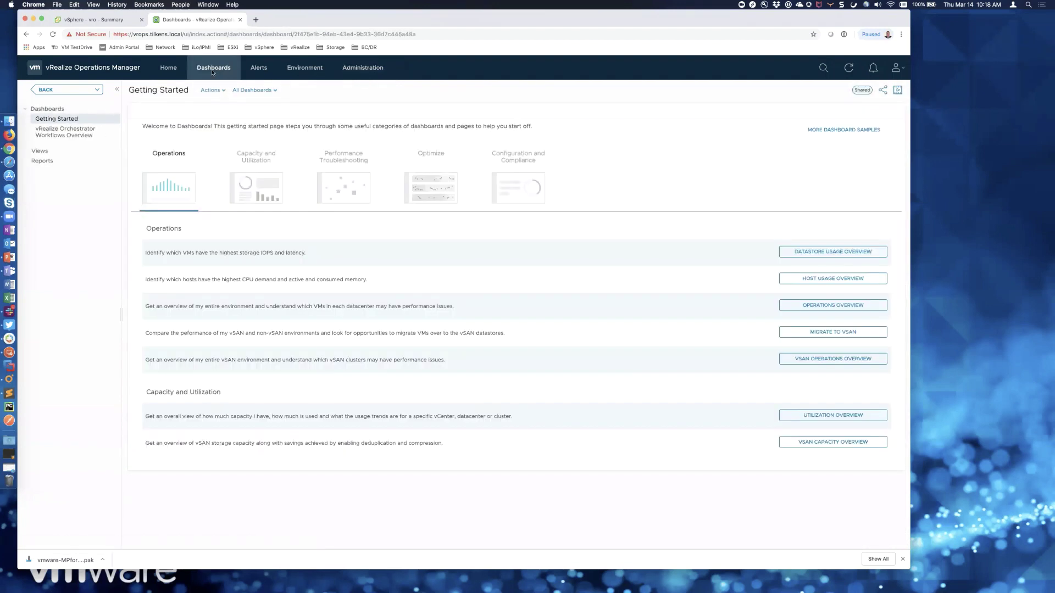
left_click(69, 136)
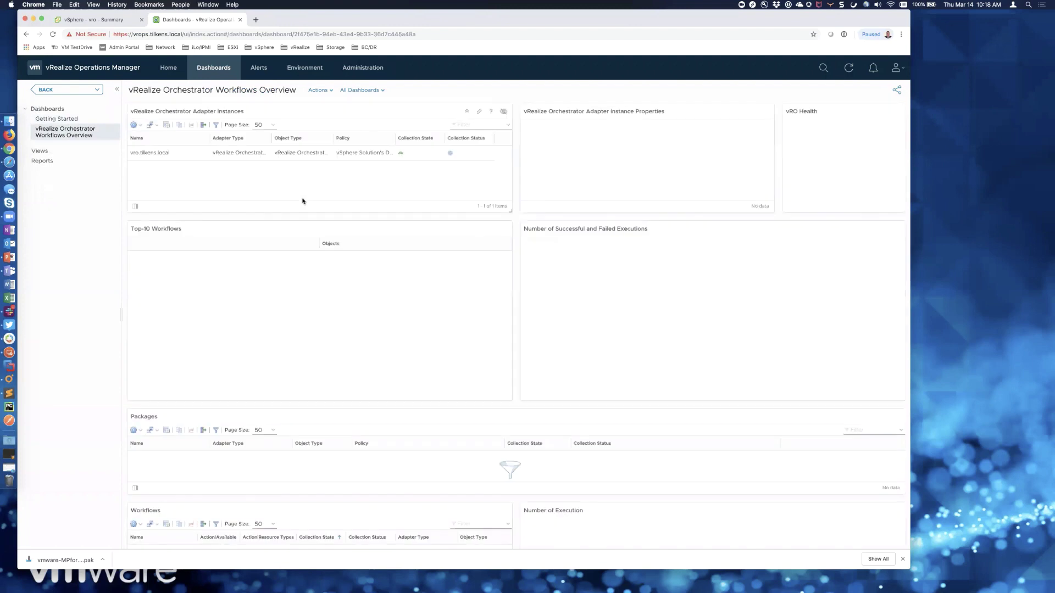
left_click(198, 158)
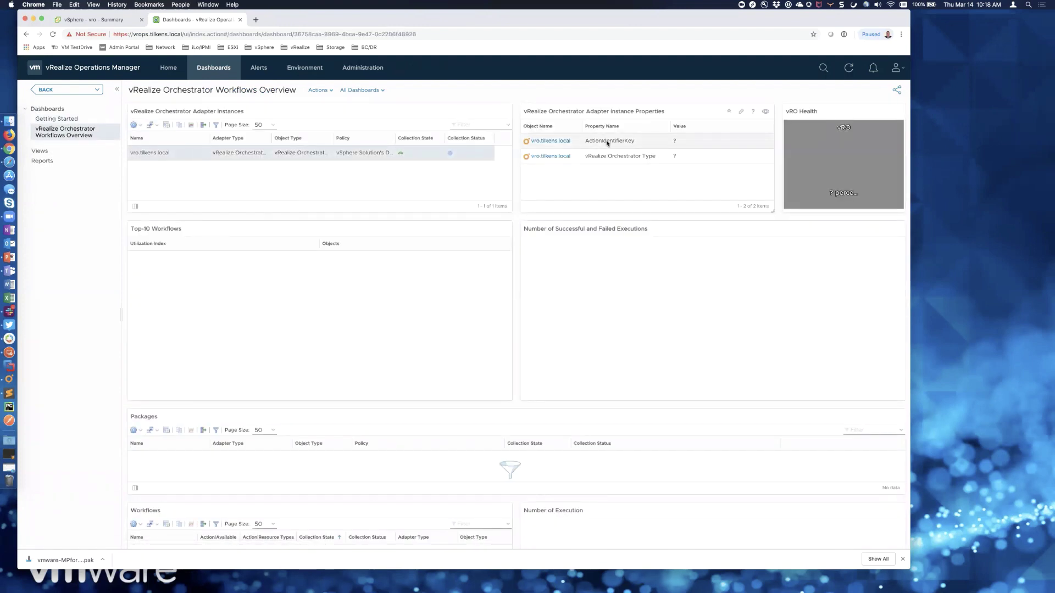
scroll(514, 360, "down", 5)
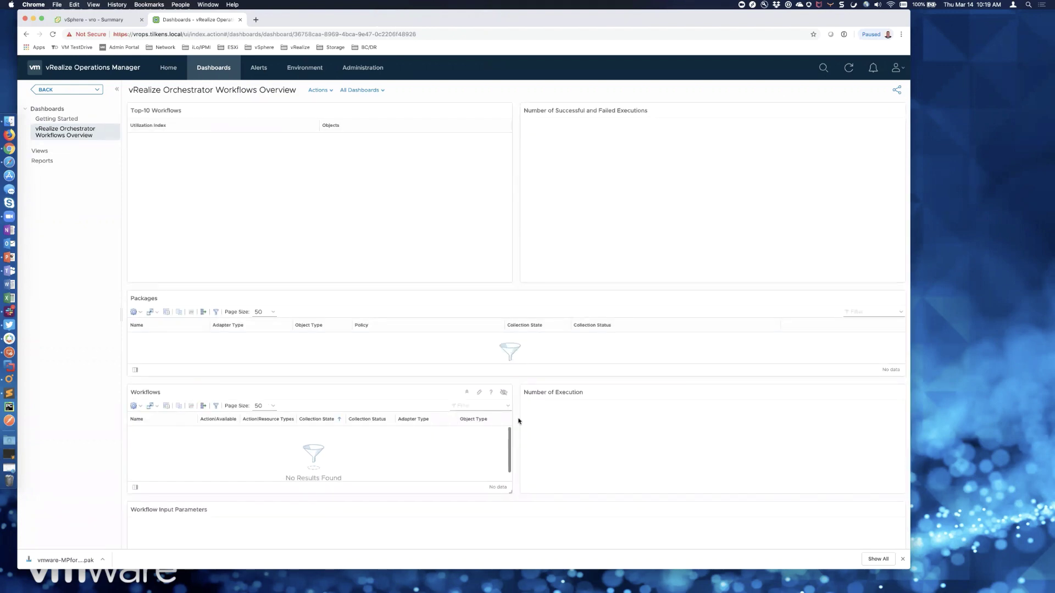
scroll(517, 412, "up", 5)
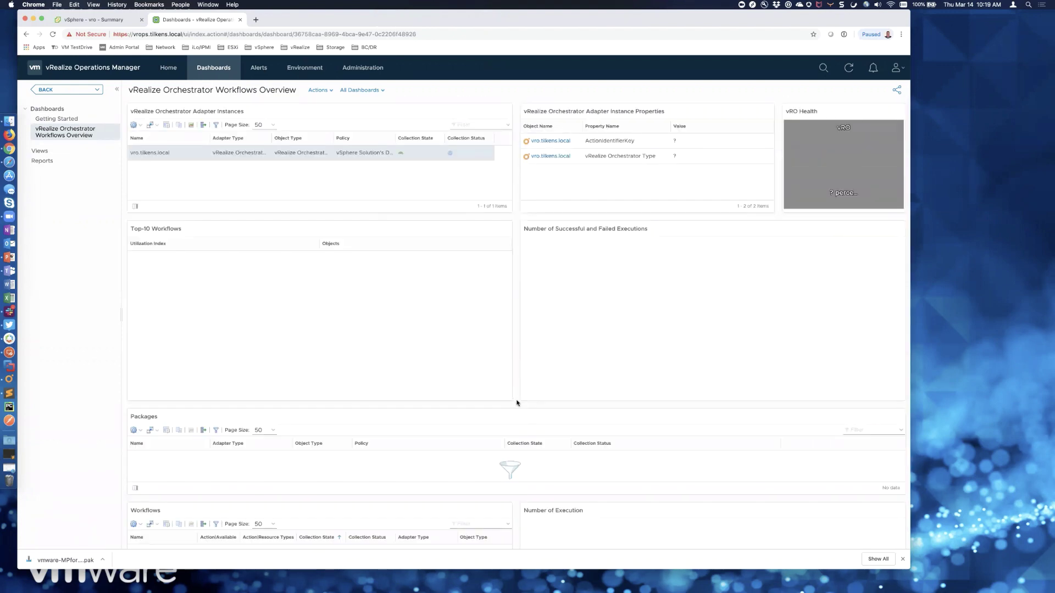
mouse_move(817, 180)
left_click(134, 125)
- Browse Environment to Management Pack for vRealize Orchestrator > vRO workflows > vro.tilkens.local and view its Actions
left_click(309, 70)
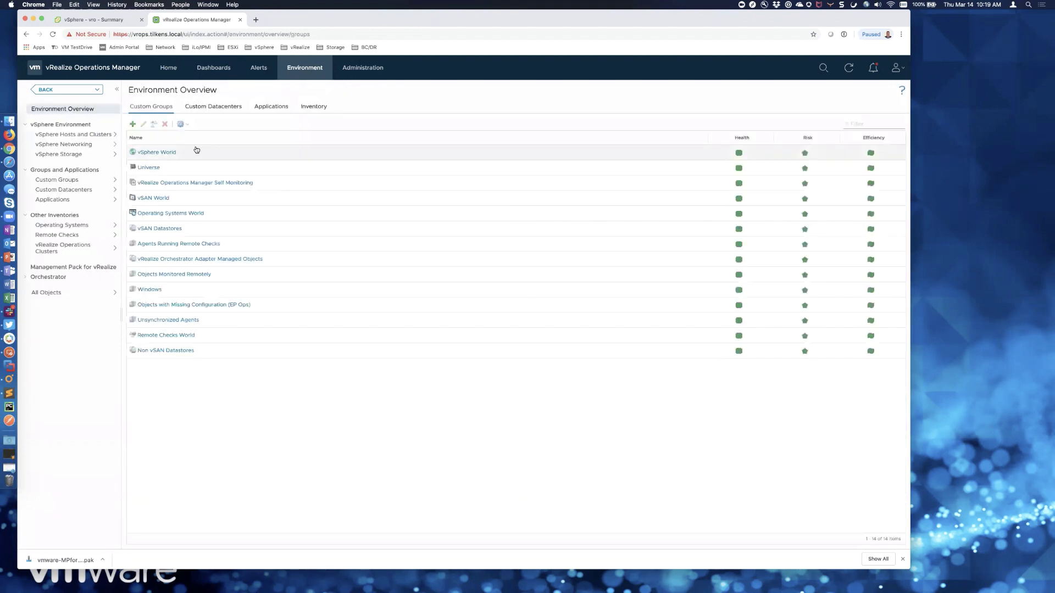
left_click(26, 277)
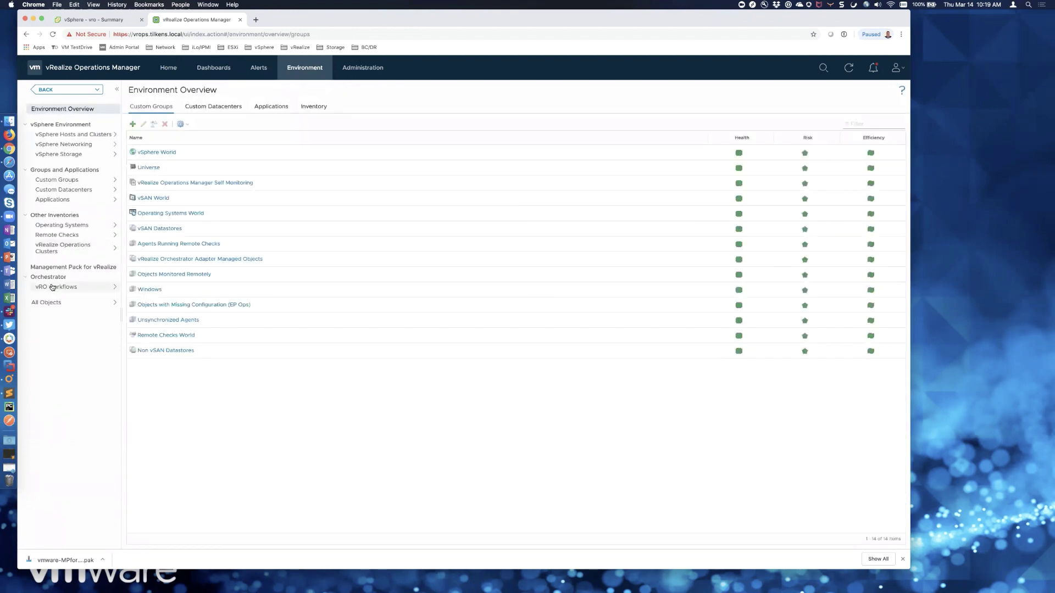
left_click(52, 287)
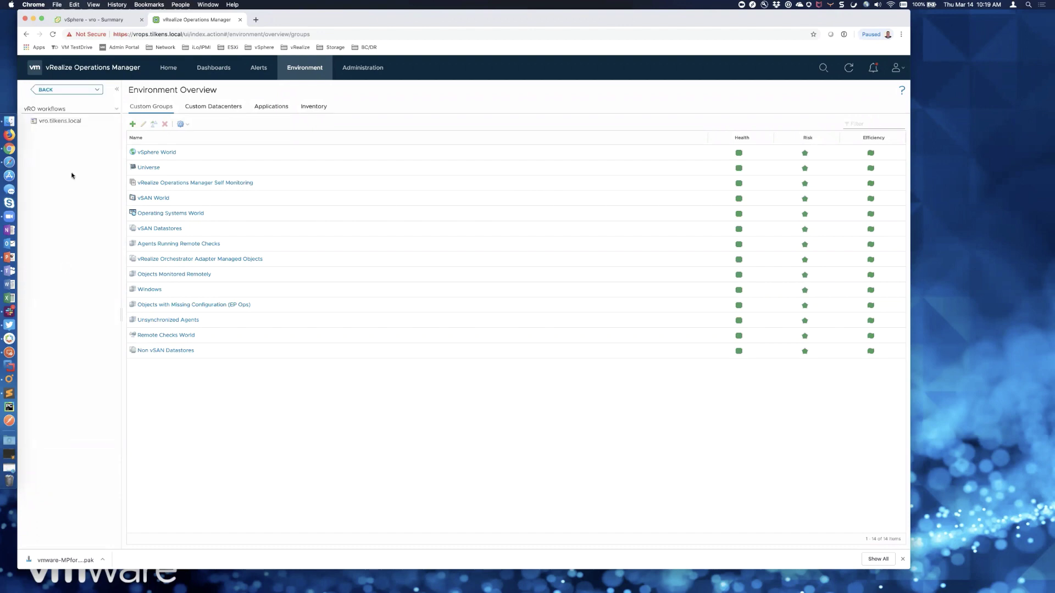
left_click(49, 122)
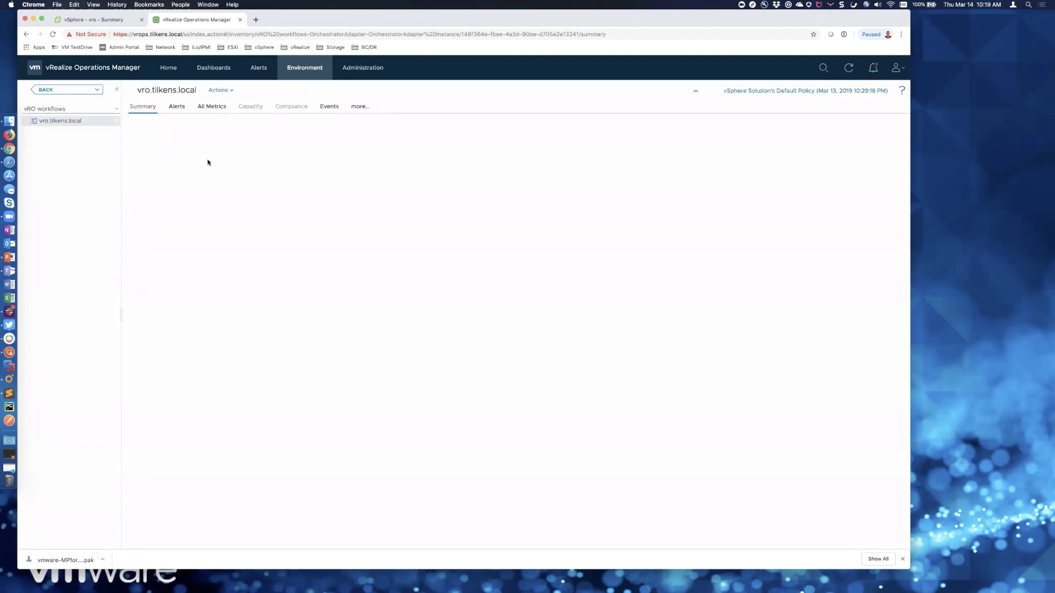
left_click(229, 90)
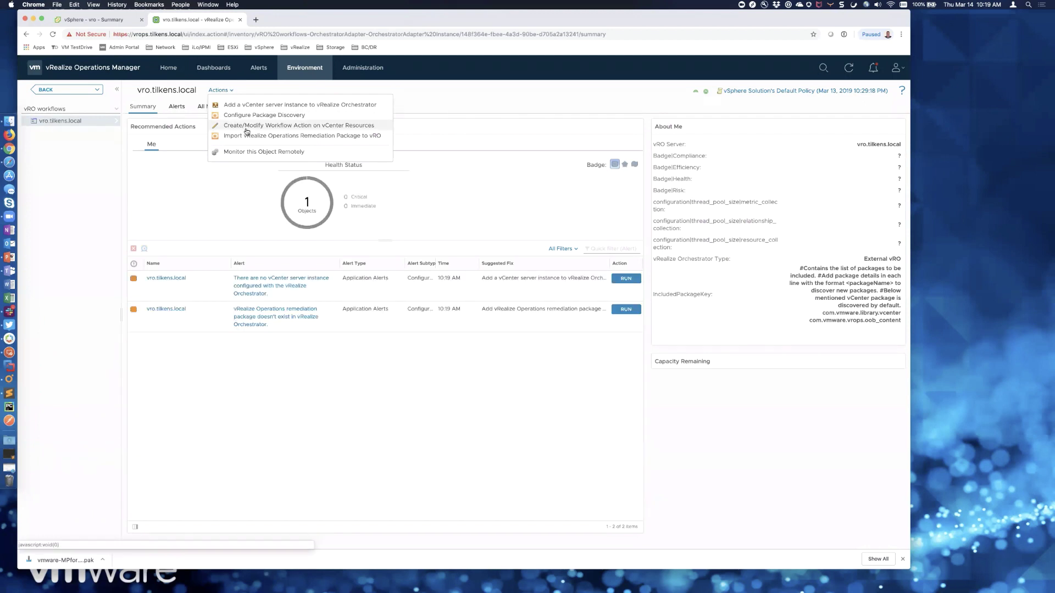
key("super+Tab")
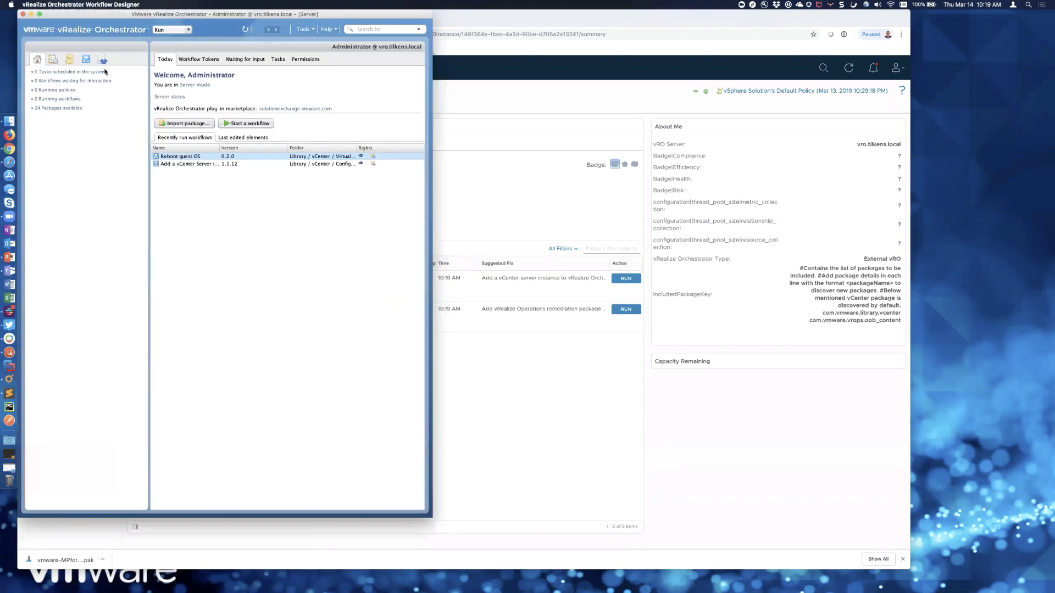
- Show the Orchestrator inventory of installed plug-ins, including the SNMP plug-in details
left_click(102, 59)
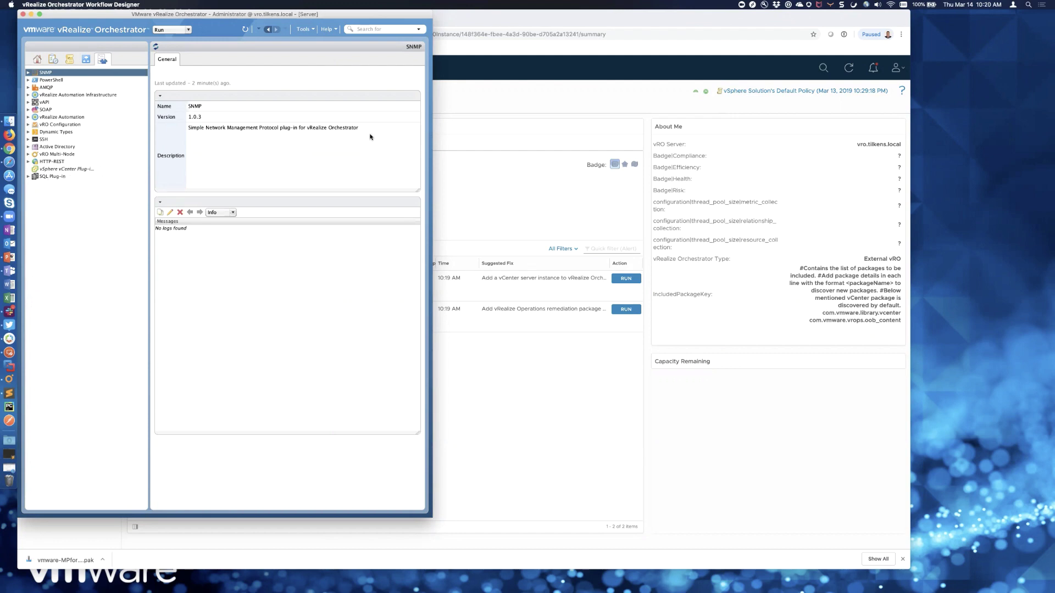
- Start the 'Add a vCenter server instance to vRealize Orchestrator' action with vcsa.tilkens.local as server
left_click(471, 96)
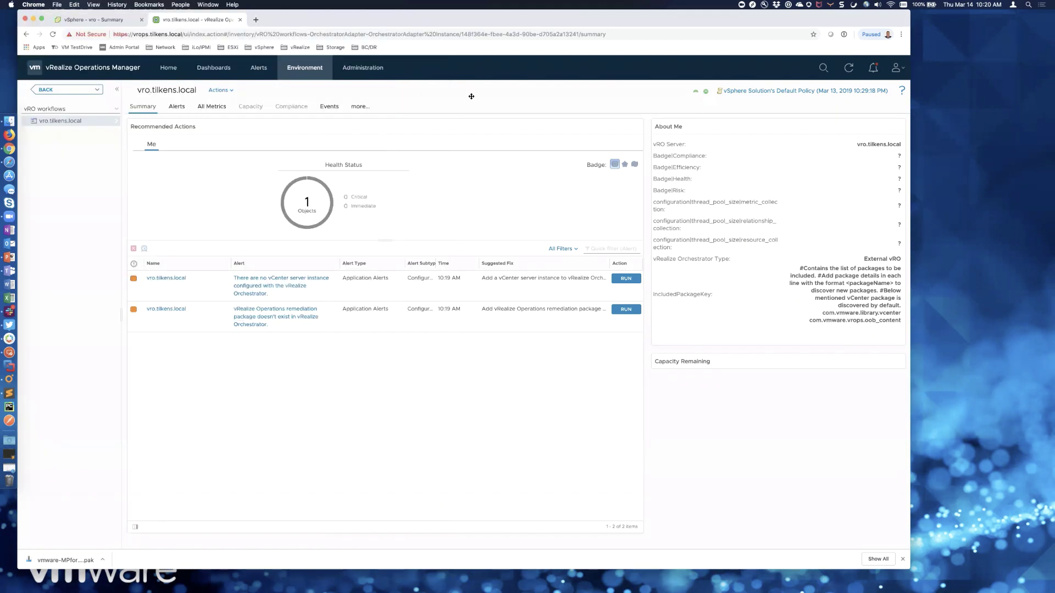
left_click(231, 91)
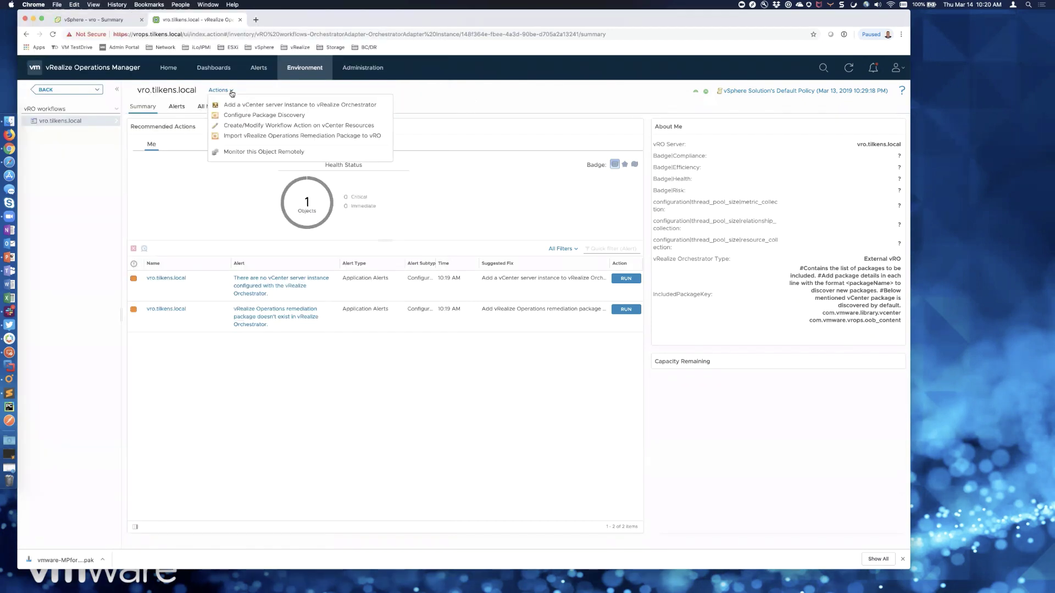
left_click(283, 105)
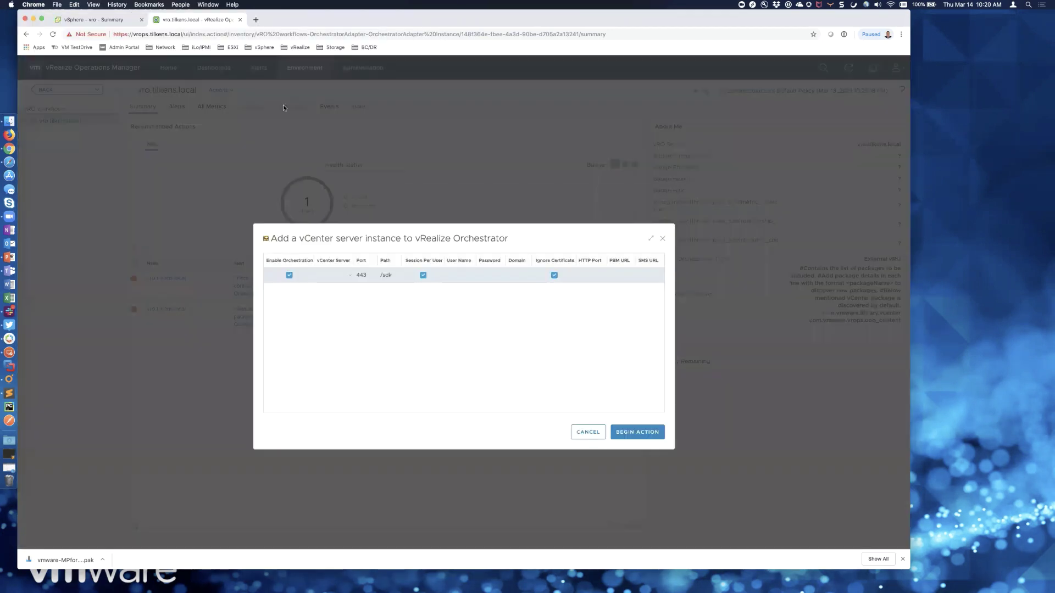
left_click(324, 275)
left_click(338, 276)
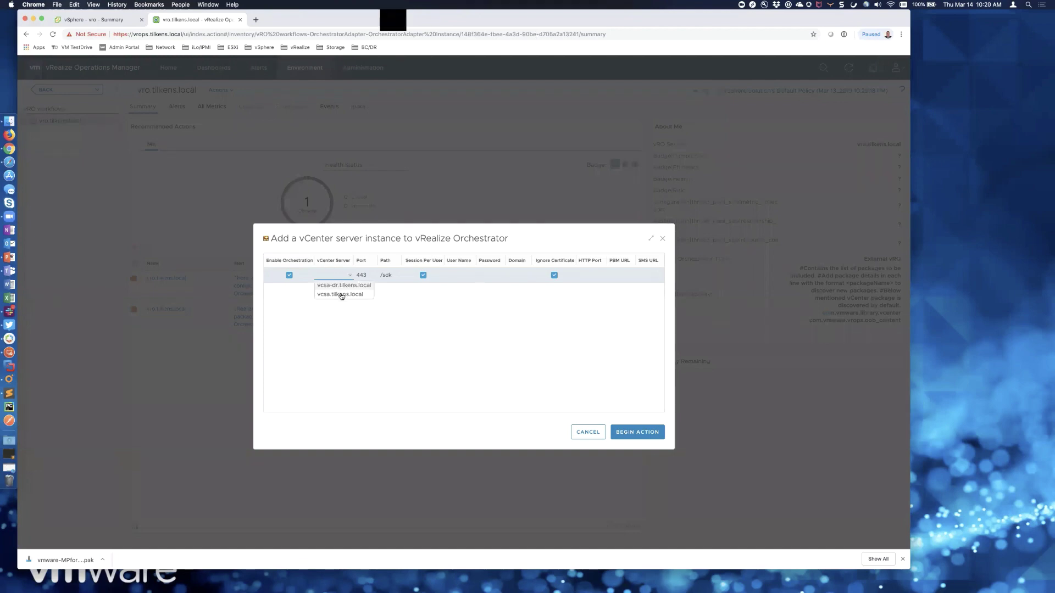
left_click(340, 295)
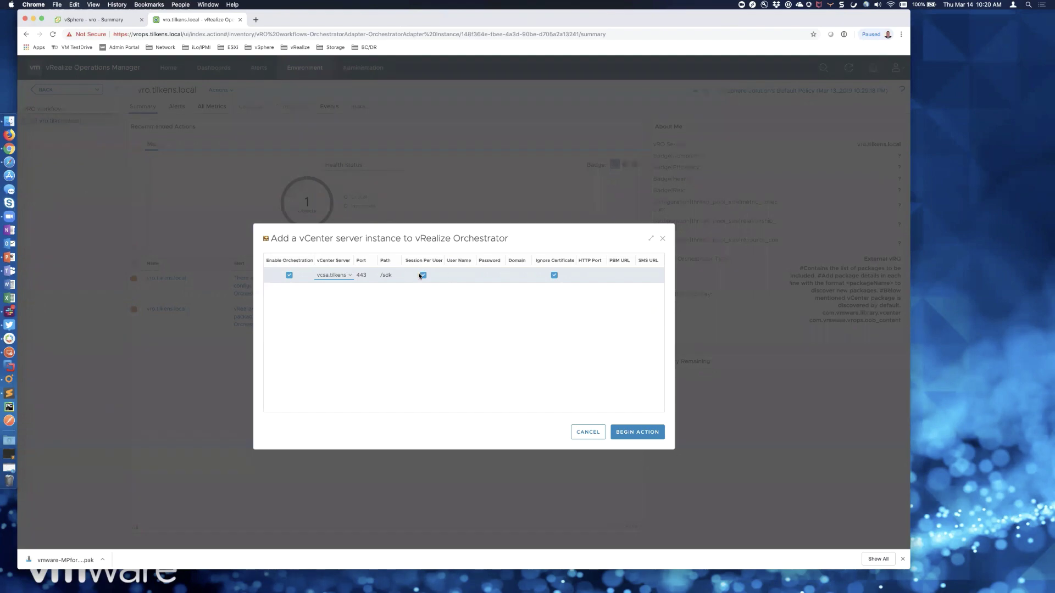
- Enter the administrator user name, its password and the vsphere.local domain for the instance
left_click(463, 274)
type("adm")
type("inistrator")
key("Tab")
type("••••••")
key("Tab")
type("vsphere.loca")
type("l")
left_click(590, 277)
left_click(650, 275)
key("super+Tab")
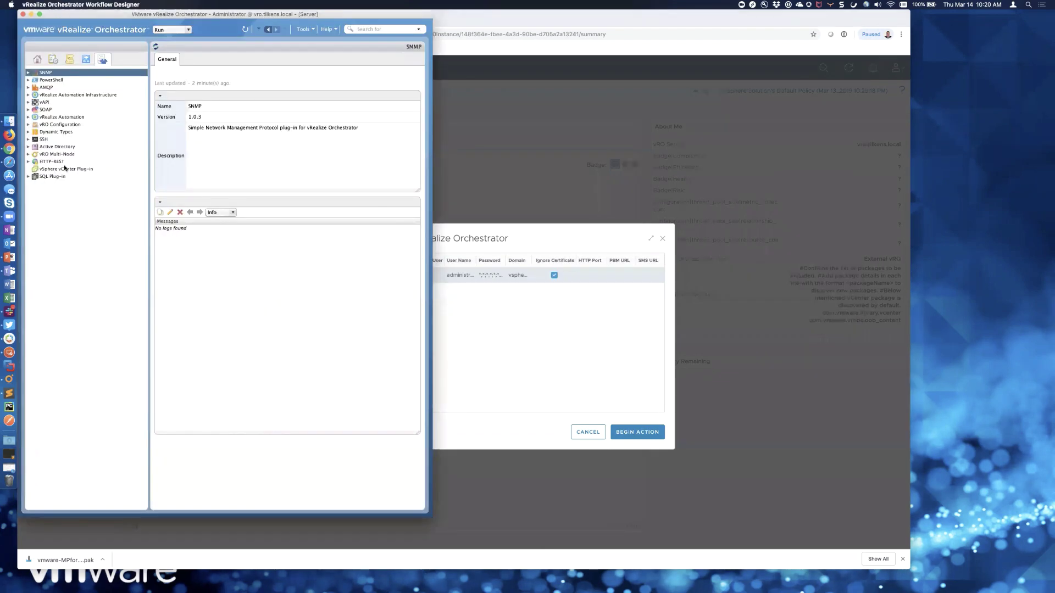
- Browse the vSphere vCenter Plug-in details and the vRealize Operations Manager workflow folder
left_click(65, 168)
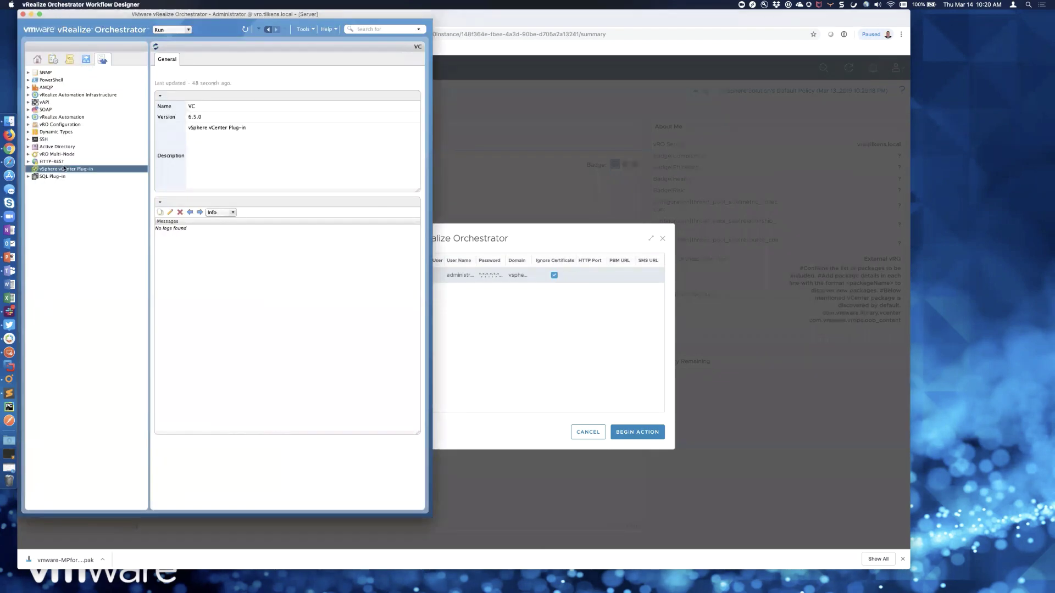
left_click(87, 61)
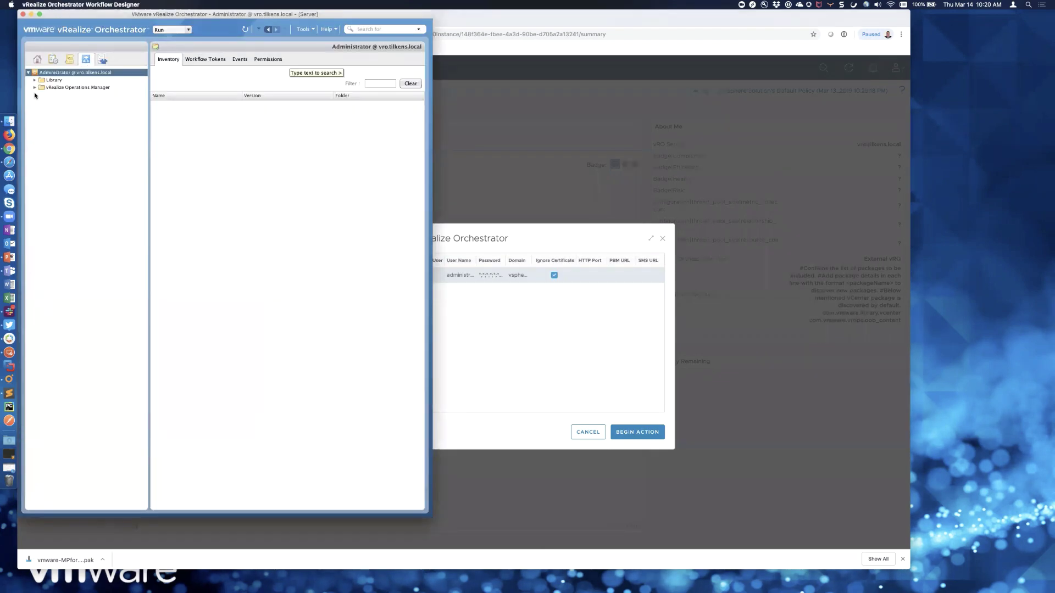
left_click(34, 87)
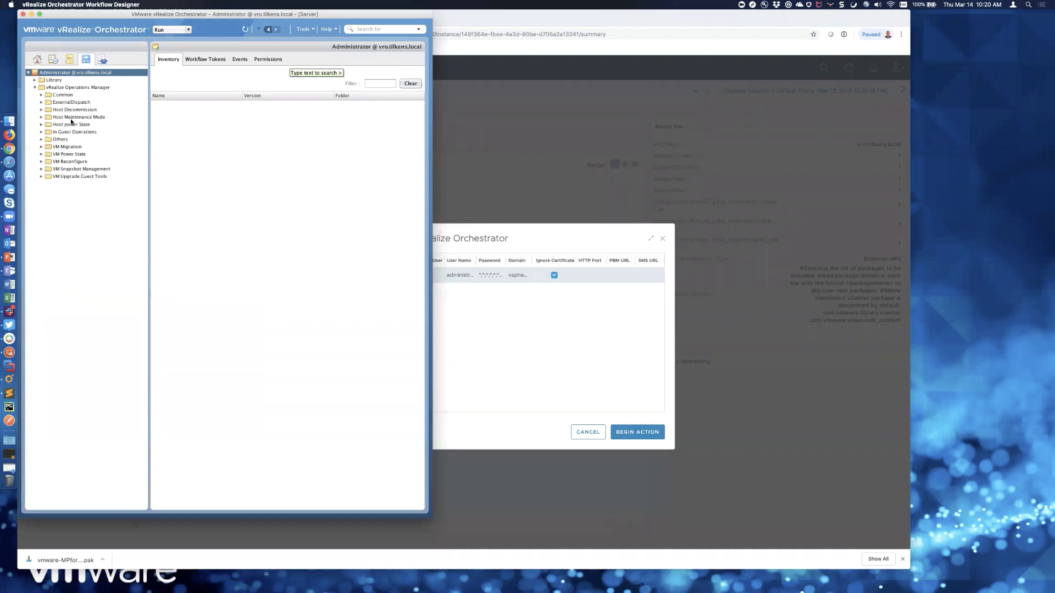
left_click(69, 60)
left_click(86, 59)
- Start the Add a vCenter Server instance workflow from Library > vCenter > Configuration
left_click(34, 80)
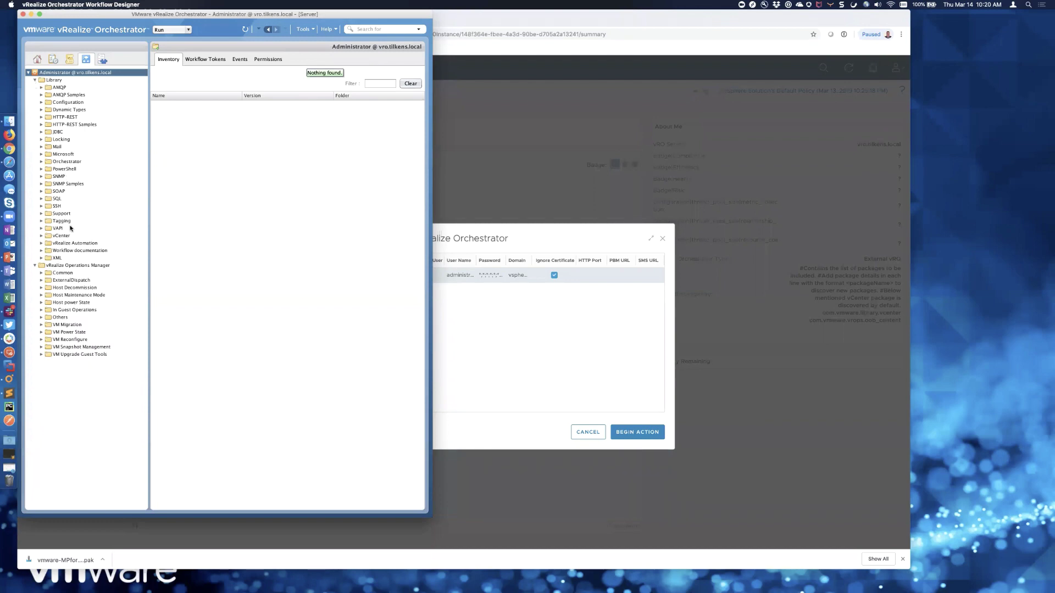
left_click(41, 236)
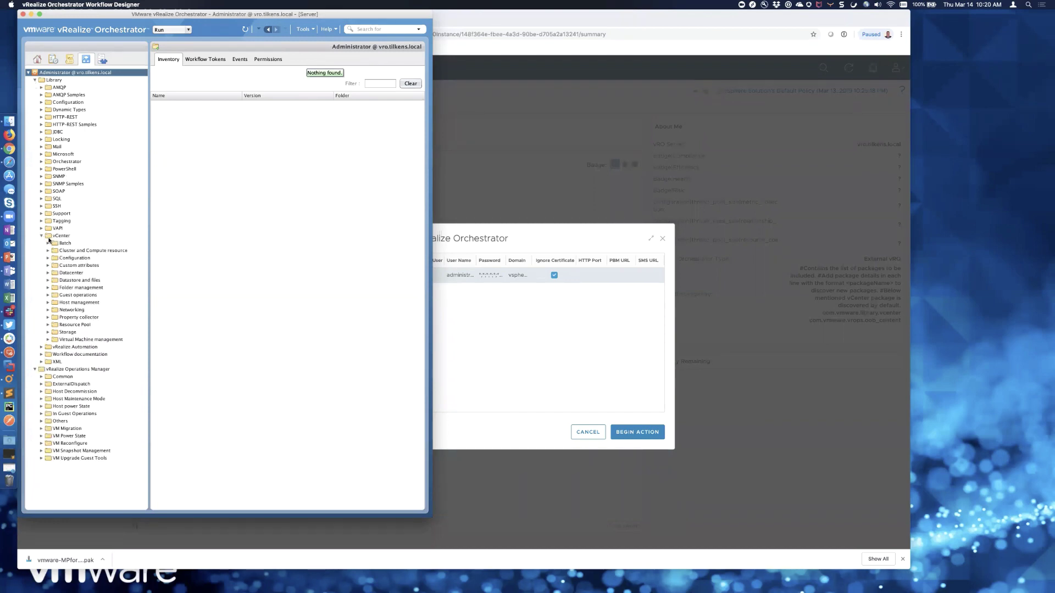
left_click(48, 258)
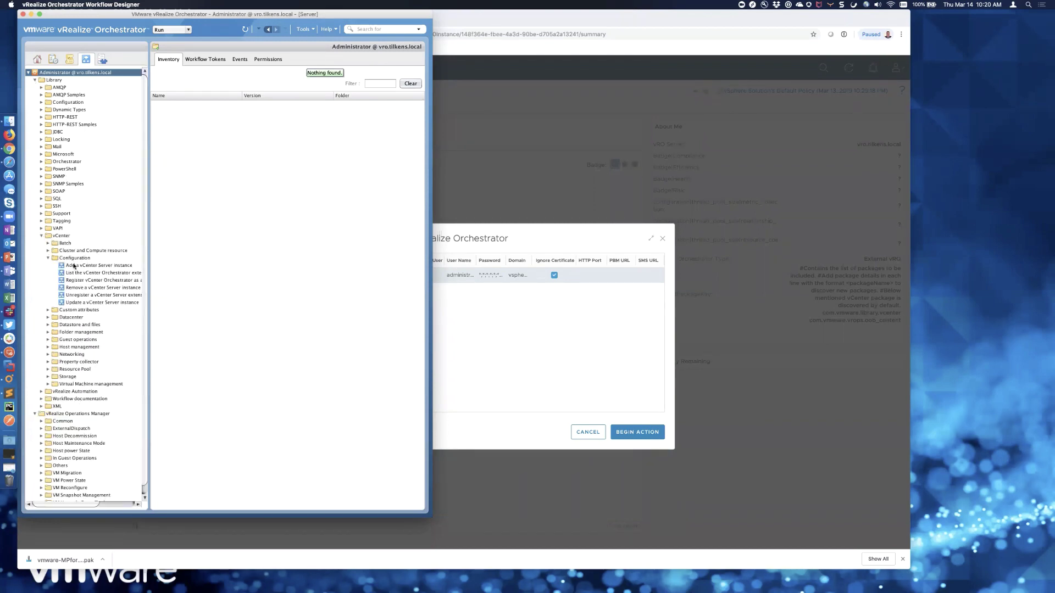
right_click(74, 267)
left_click(87, 273)
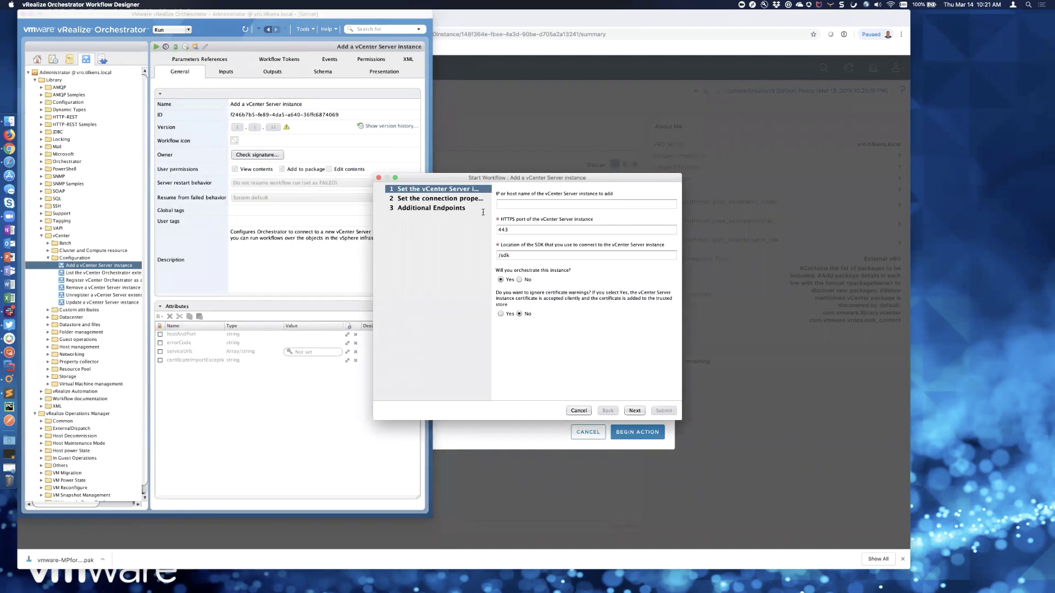
- Fill the workflow wizard with host vcsa.tilkens.local, the password and domain vsphere.local
left_click(529, 204)
type("vcsa.ti")
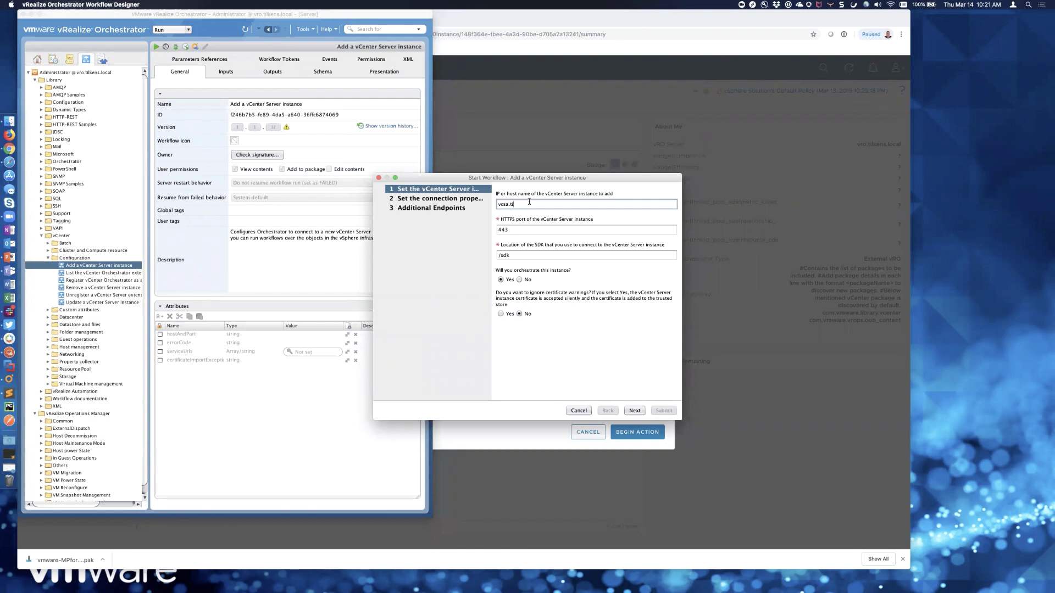
type("lkens.local")
left_click(501, 313)
left_click(635, 411)
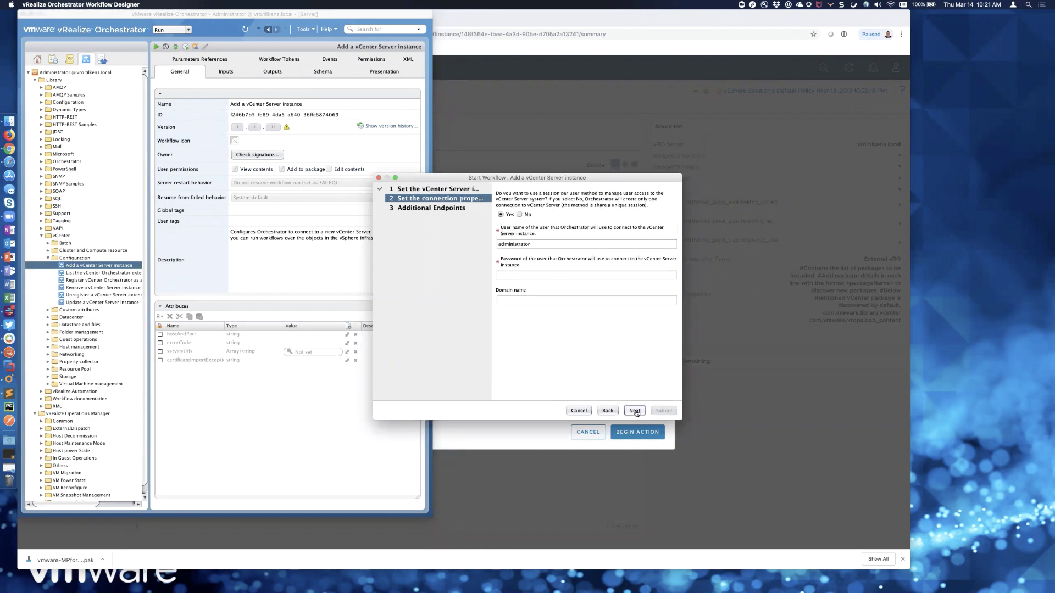
left_click(533, 277)
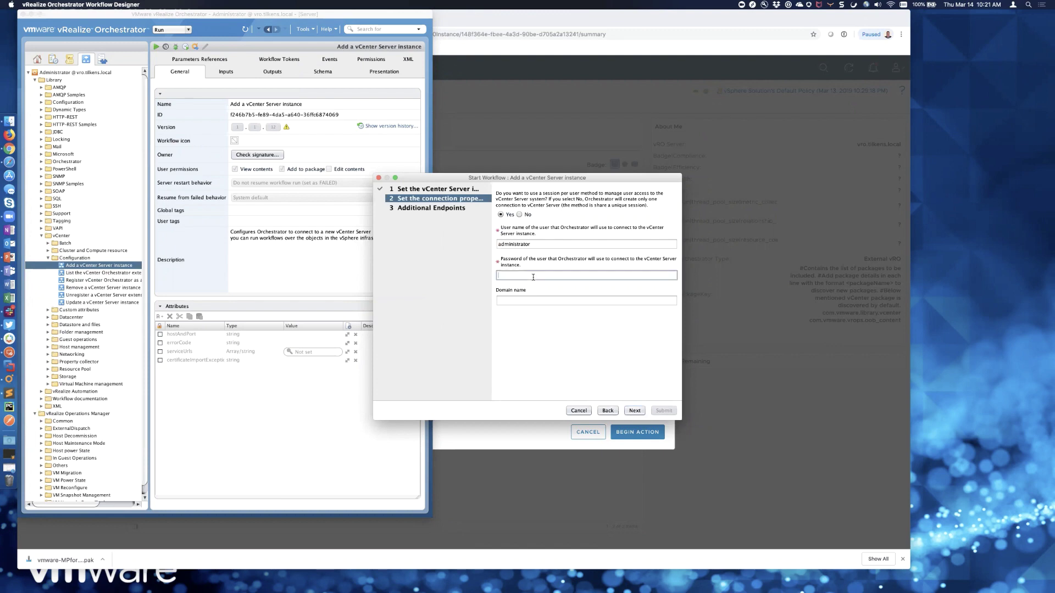
type("******")
key("Tab")
type("vs")
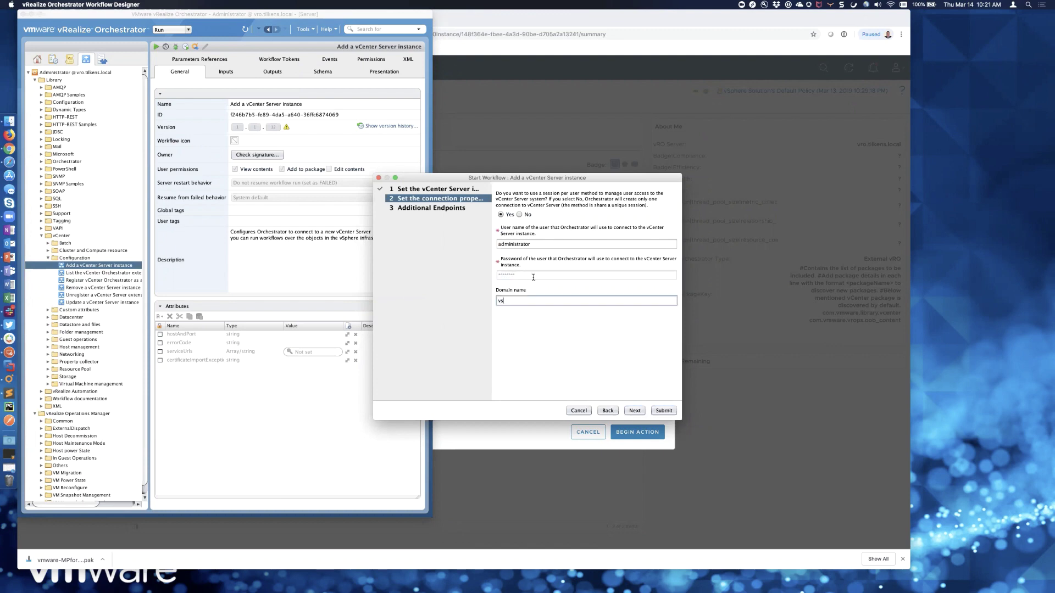
type("phere.local")
left_click(635, 411)
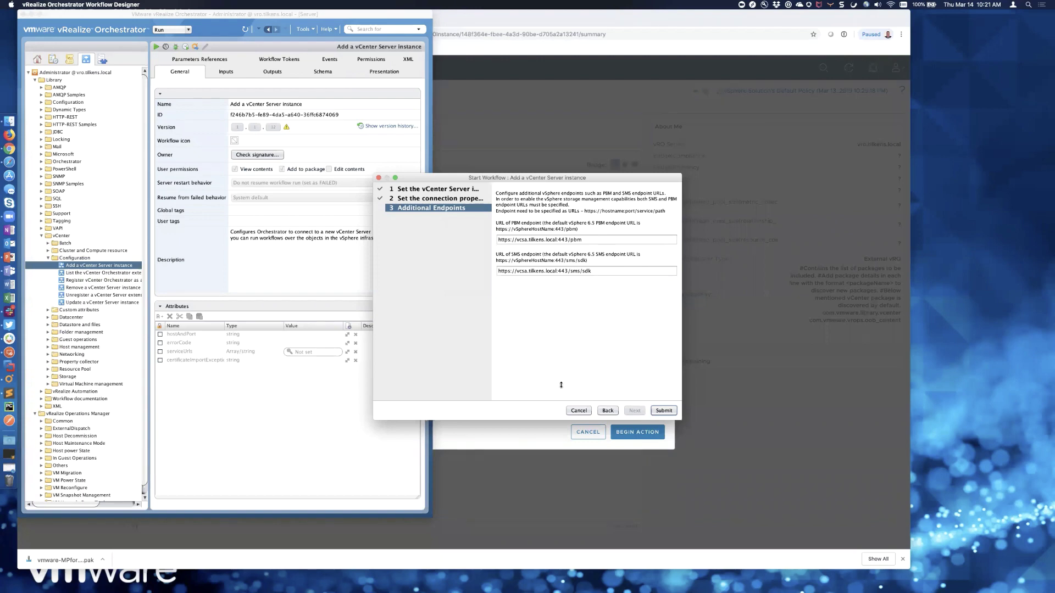
- Copy the PBM endpoint URL from the wizard into the vROps PBM URL cell
left_click(539, 436)
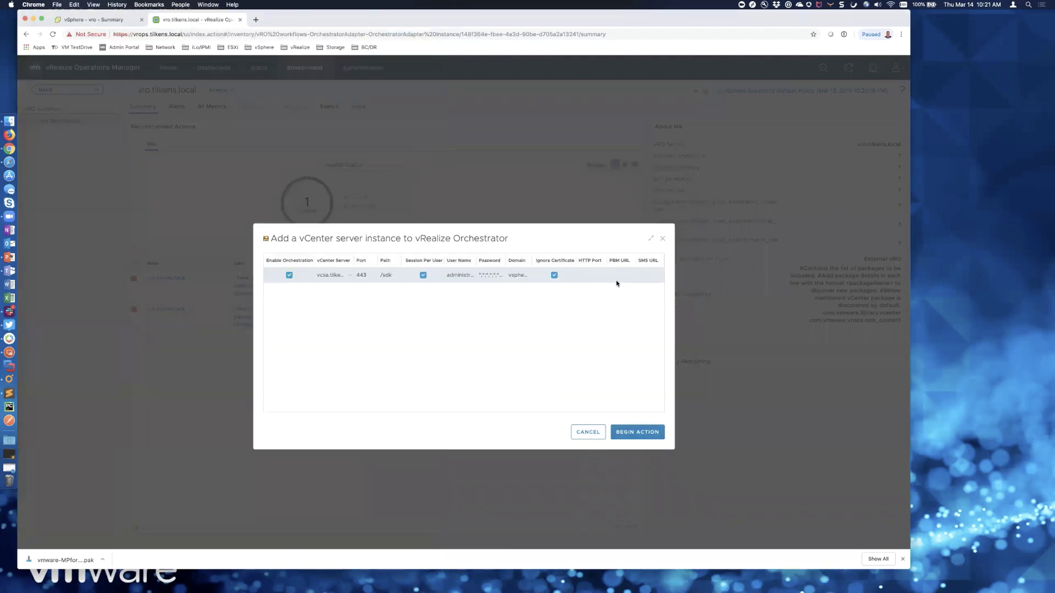
key("super+Tab")
key("super+a")
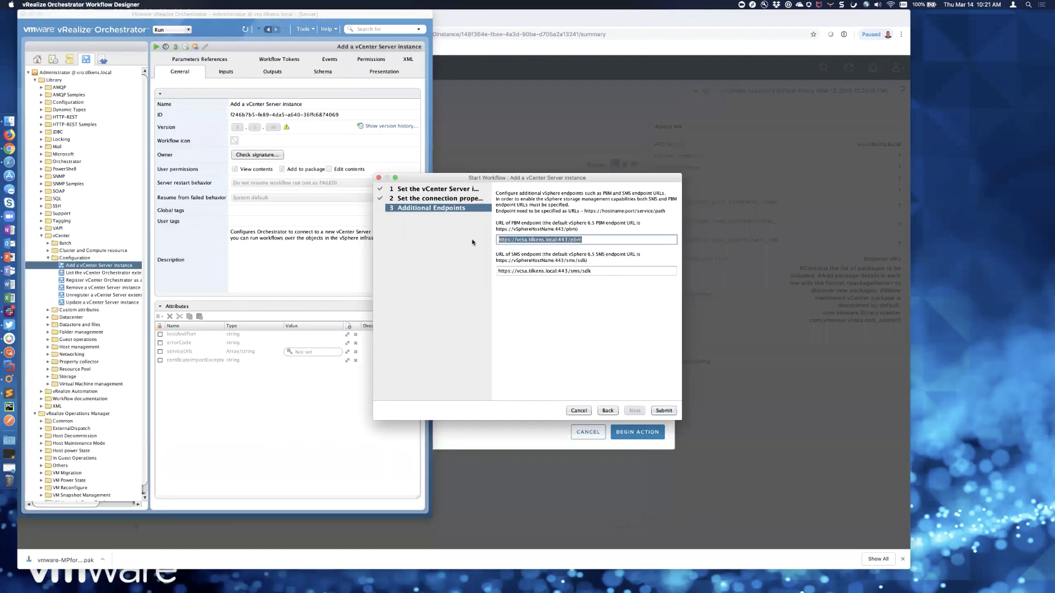
key("super+Tab")
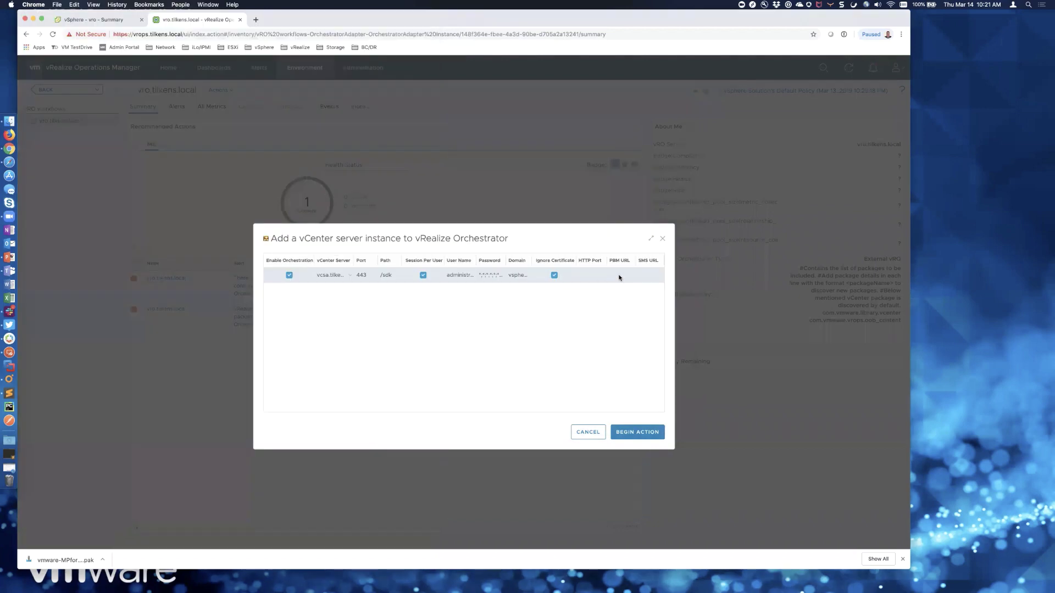
left_click(620, 275)
key("super+v")
key("Tab")
- Copy the SMS endpoint URL from the wizard into the vROps SMS URL cell
key("super+Tab")
left_click(505, 273)
key("super+a")
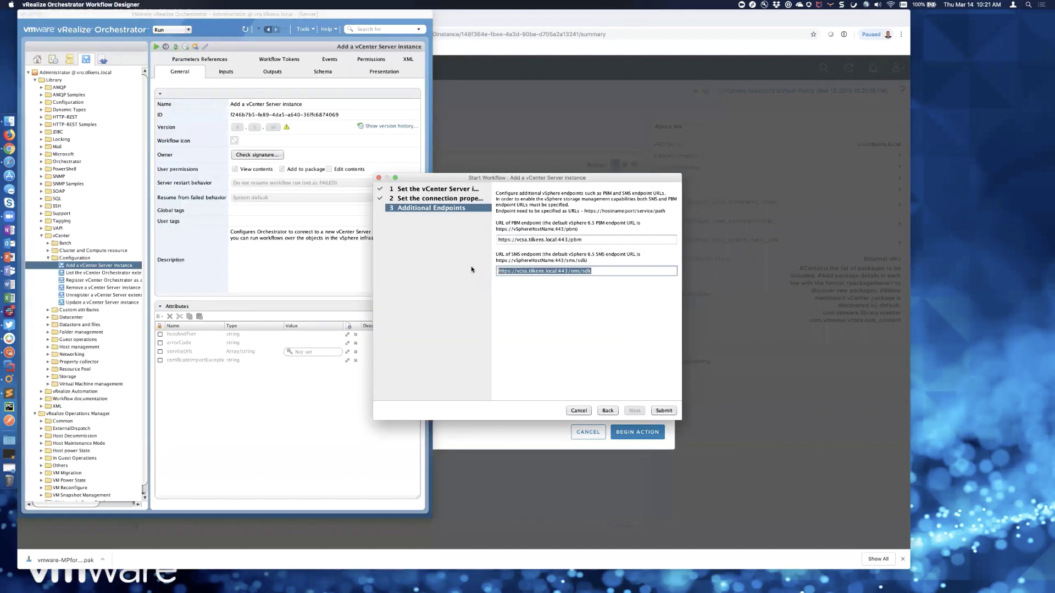
key("super+Tab")
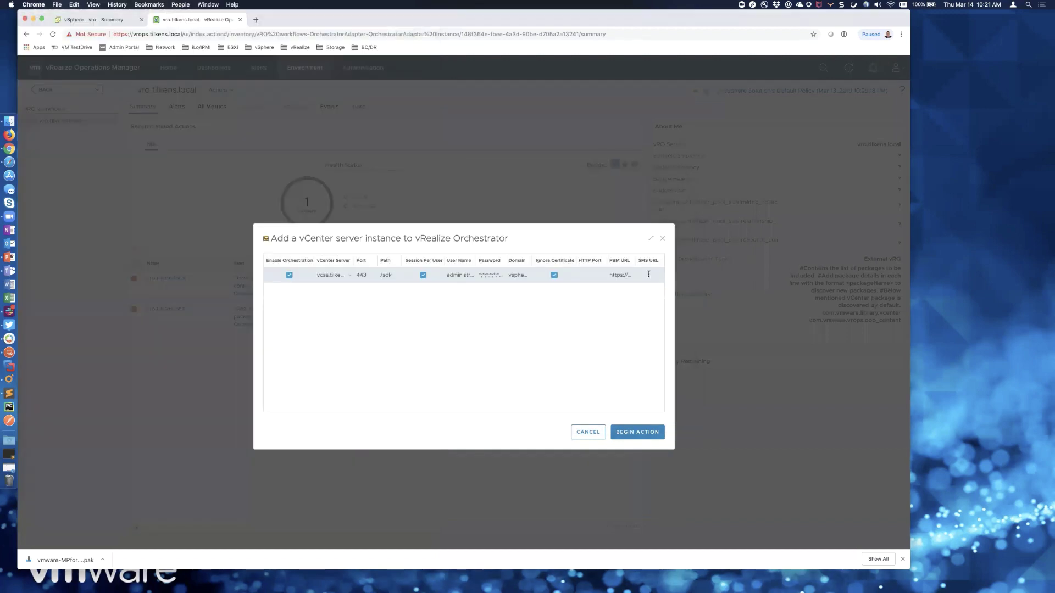
left_click(649, 274)
key("super+v")
- Set the HTTP port cell to 443, then cancel the Orchestrator workflow wizard
left_click(601, 276)
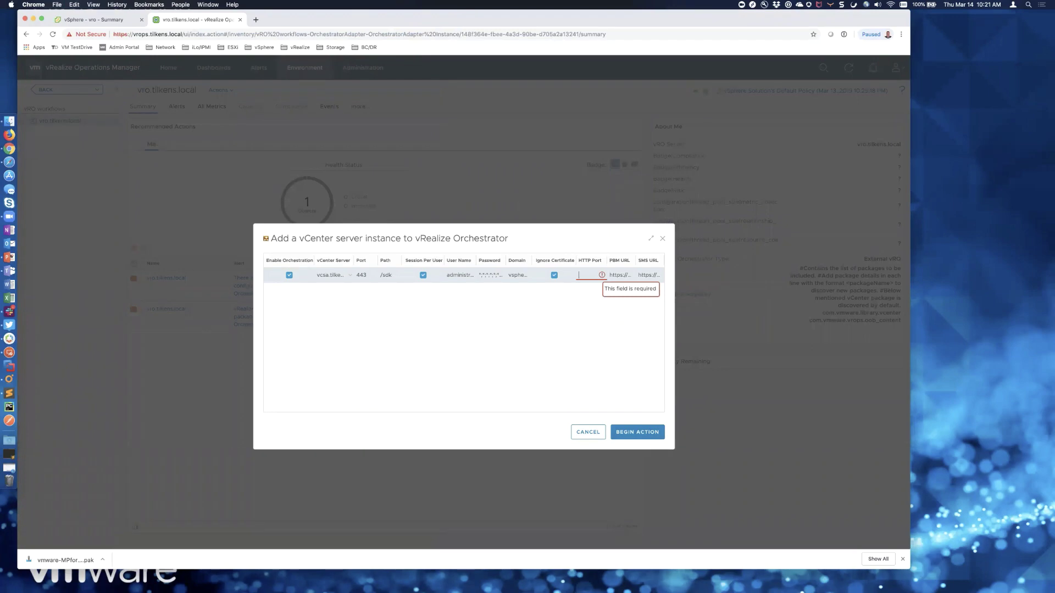
type("43")
left_click(614, 336)
key("super+Tab")
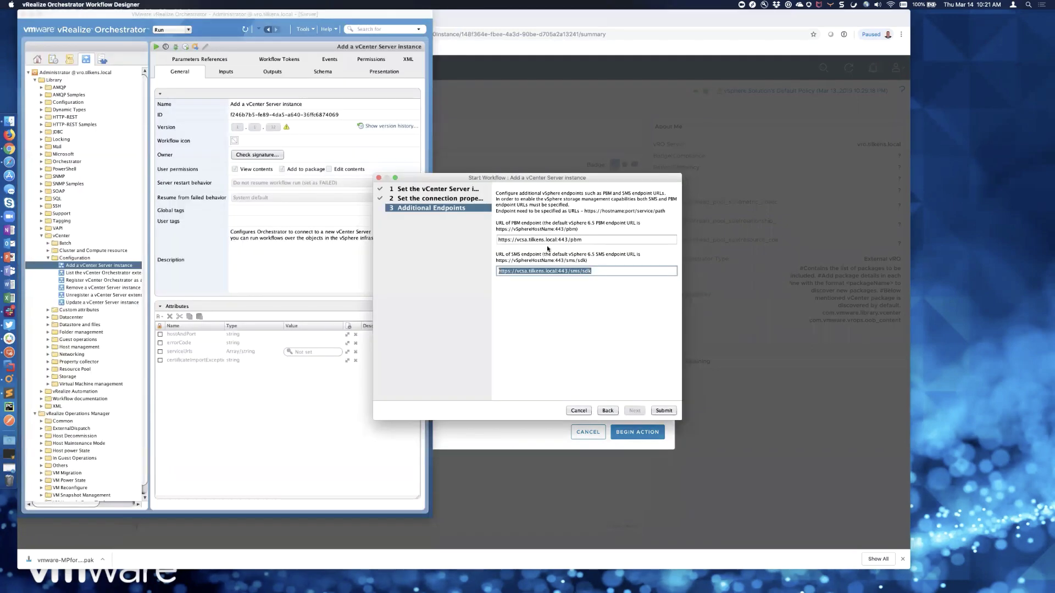
left_click(578, 411)
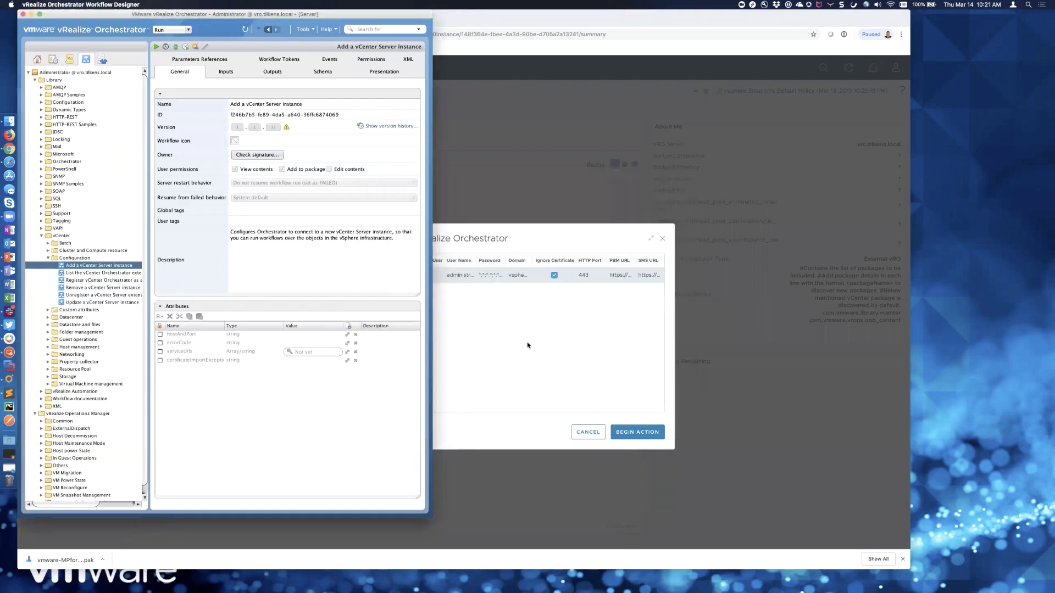
- Run the add-vCenter action from vROps and acknowledge the task-started confirmation
left_click(527, 341)
left_click(636, 431)
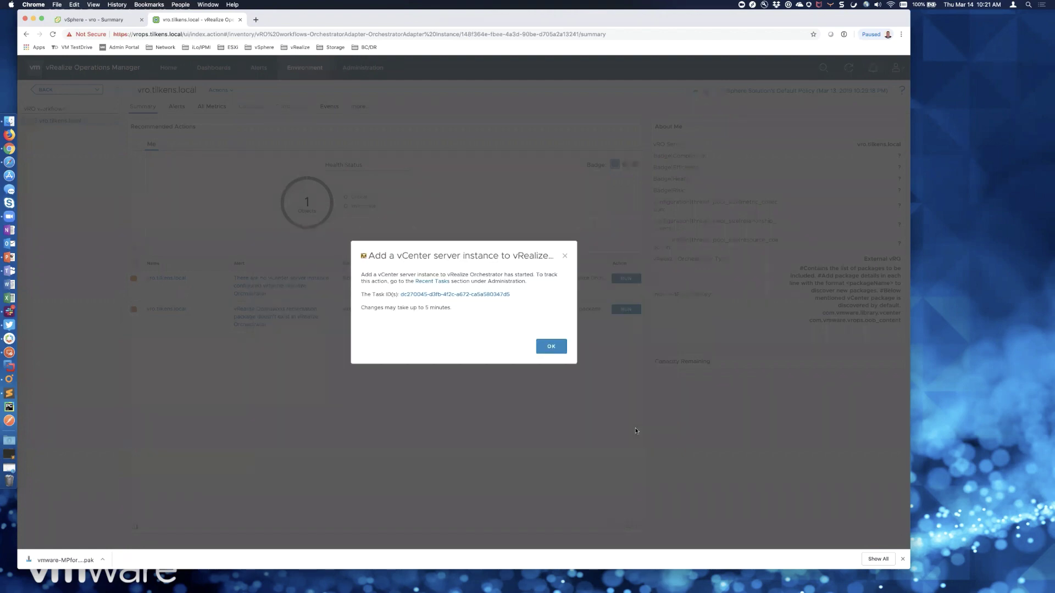
left_click(550, 350)
- Refresh Orchestrator and open the completed Add a vCenter Server instance run
key("super+Tab")
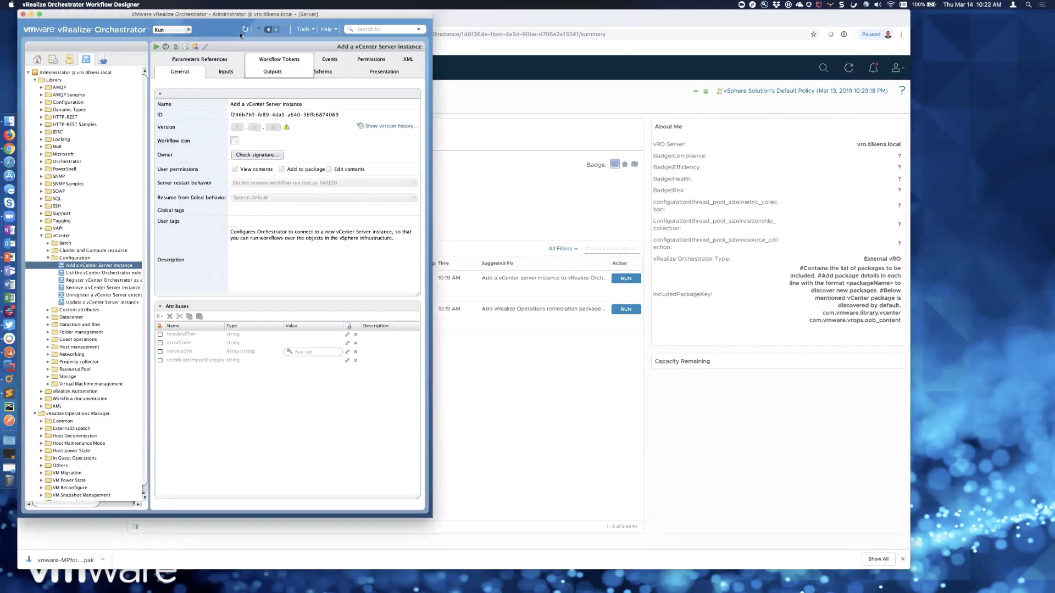
left_click(245, 32)
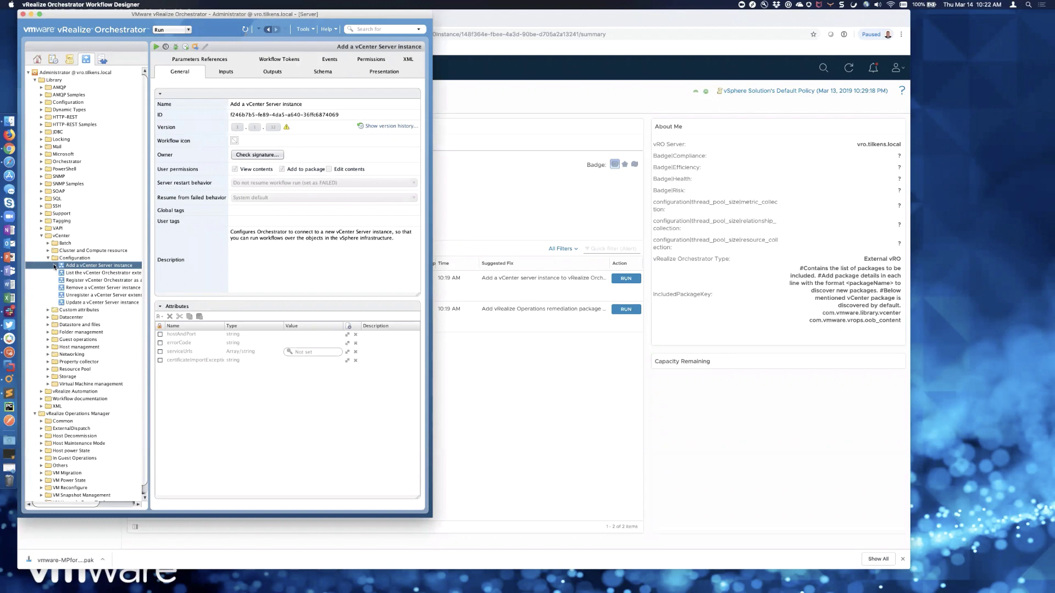
left_click(54, 266)
left_click(88, 273)
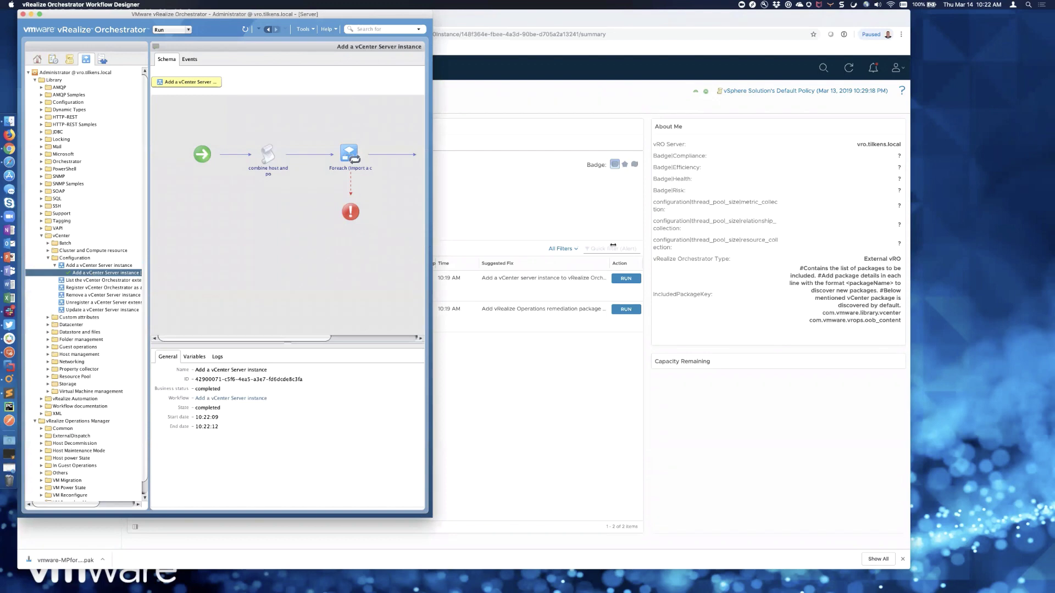
- Refresh the inventory and expand vcsa.tilkens.local > Datacenters > Elk Grove > vm > Templates
left_click_drag(613, 245, 616, 245)
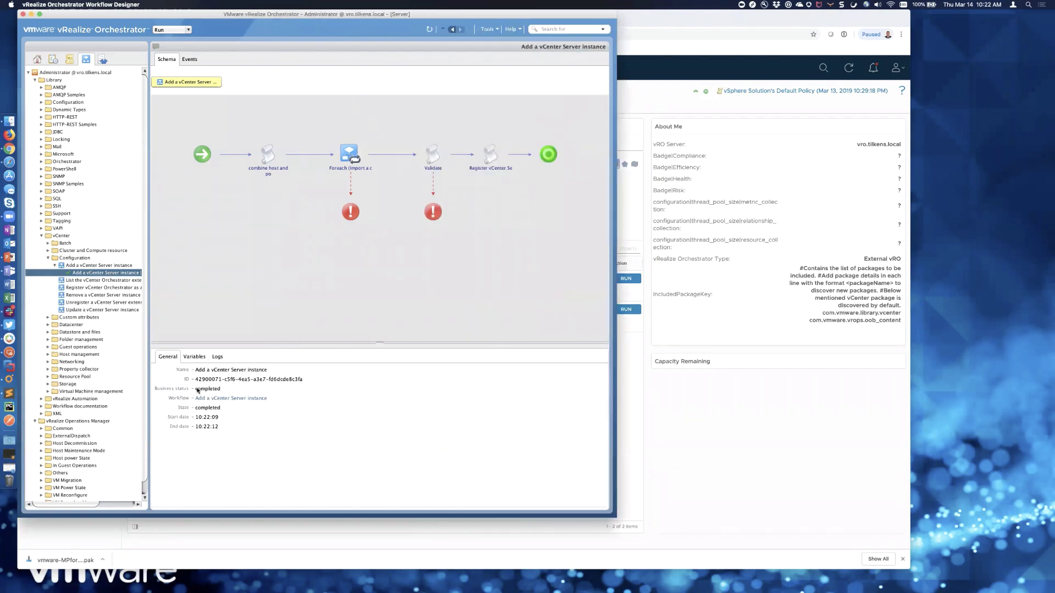
left_click(102, 60)
left_click(157, 48)
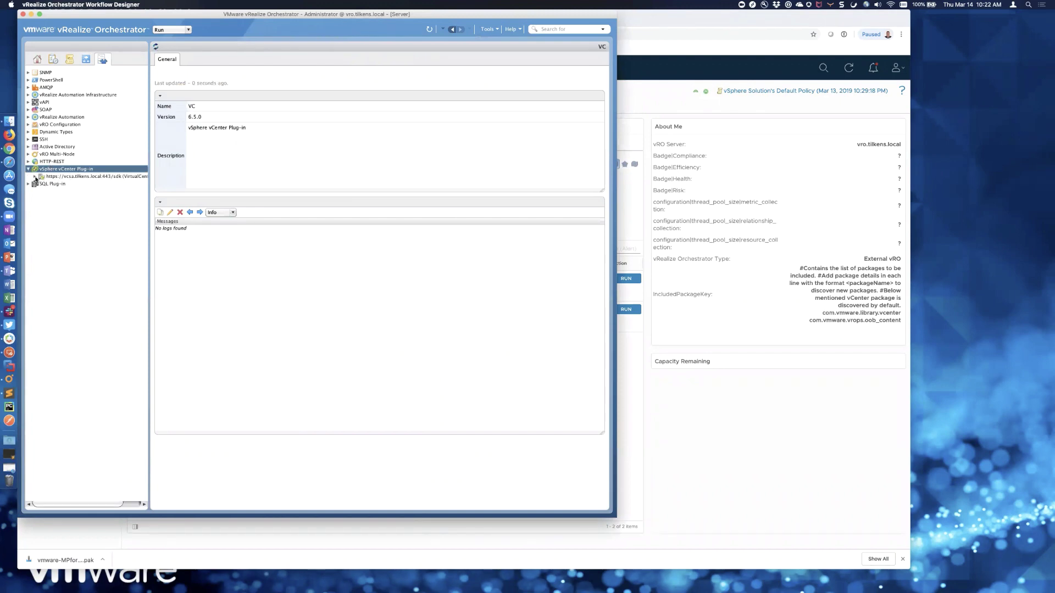
left_click(34, 176)
left_click(41, 192)
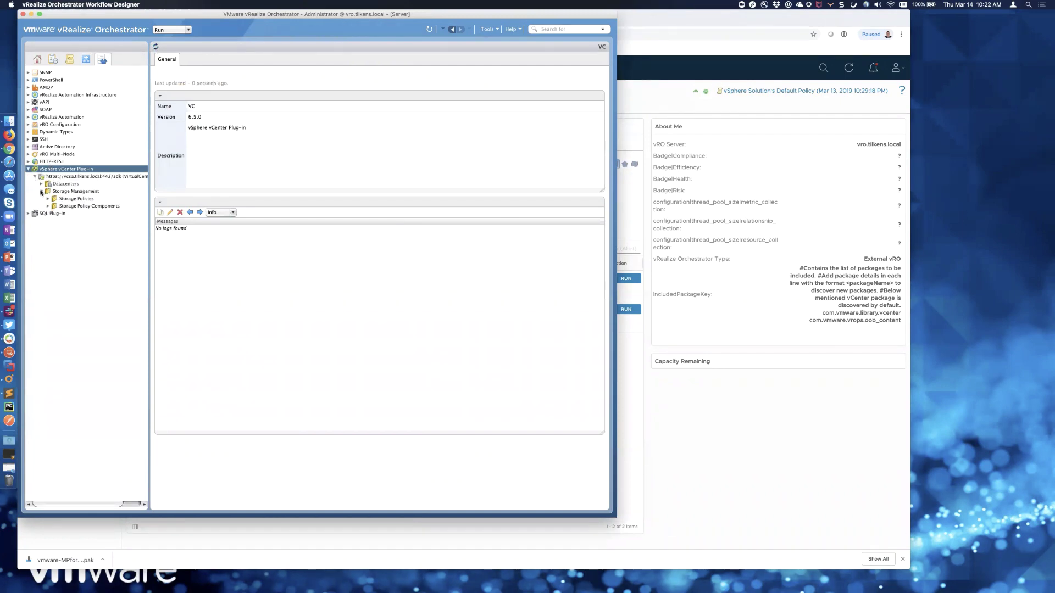
left_click(41, 184)
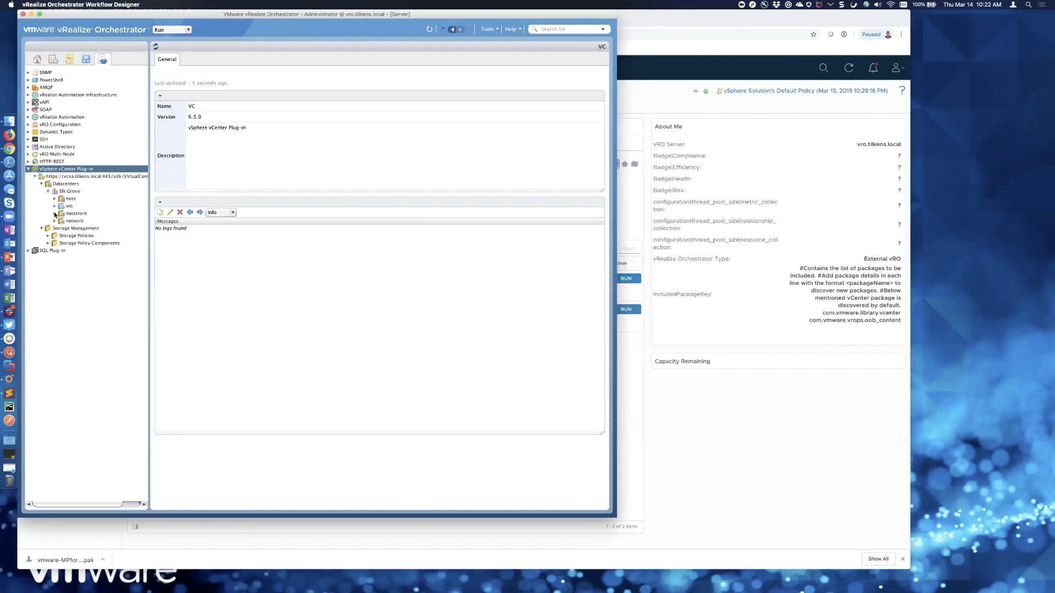
left_click(54, 206)
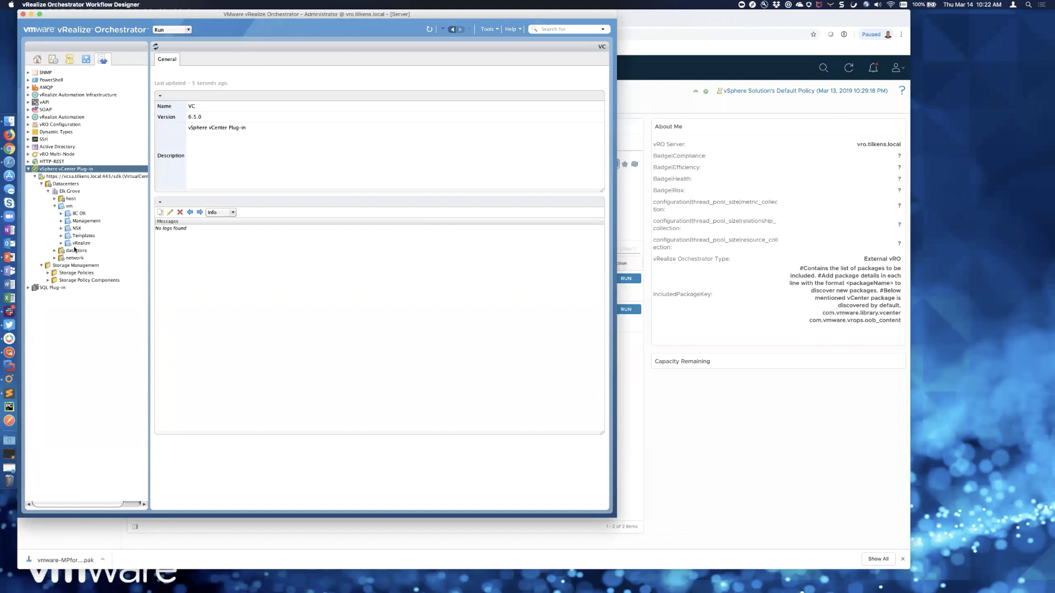
left_click(61, 236)
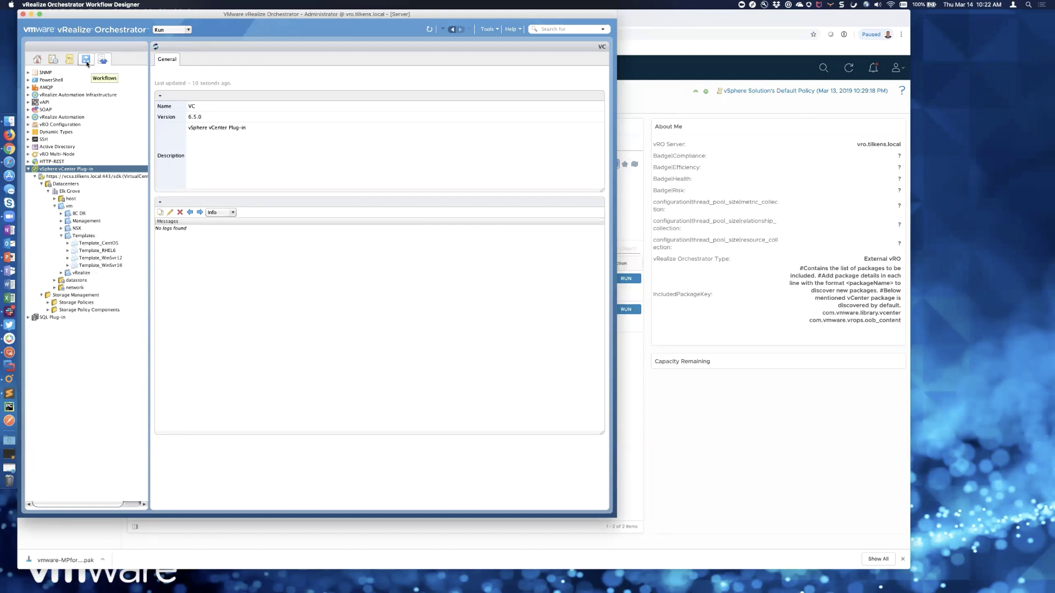
- Open the Add a vCenter Server instance workflow, start a new run, and return to vROps
left_click(86, 61)
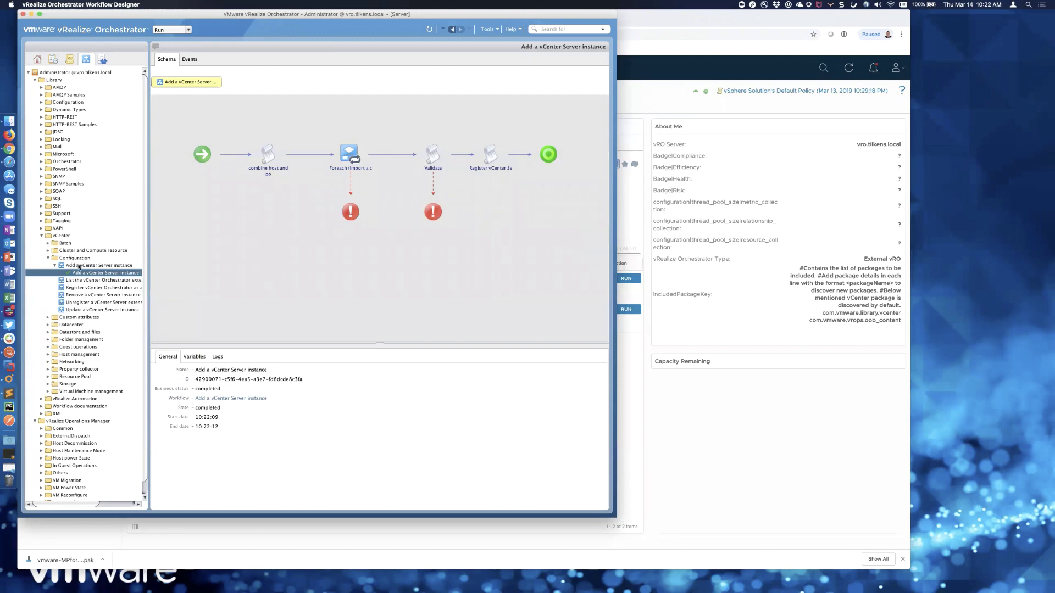
left_click(97, 266)
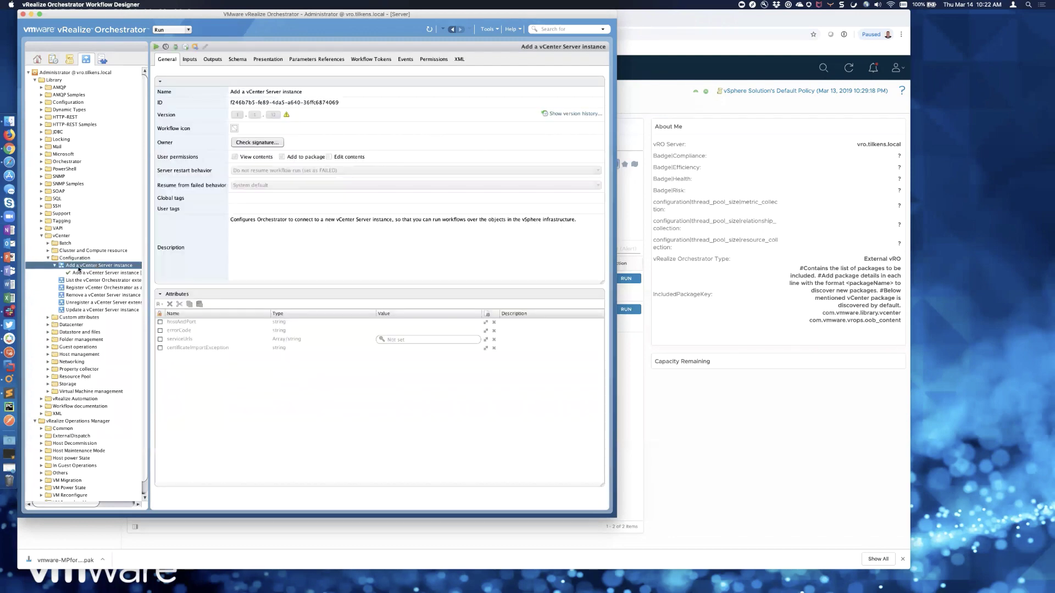
right_click(102, 268)
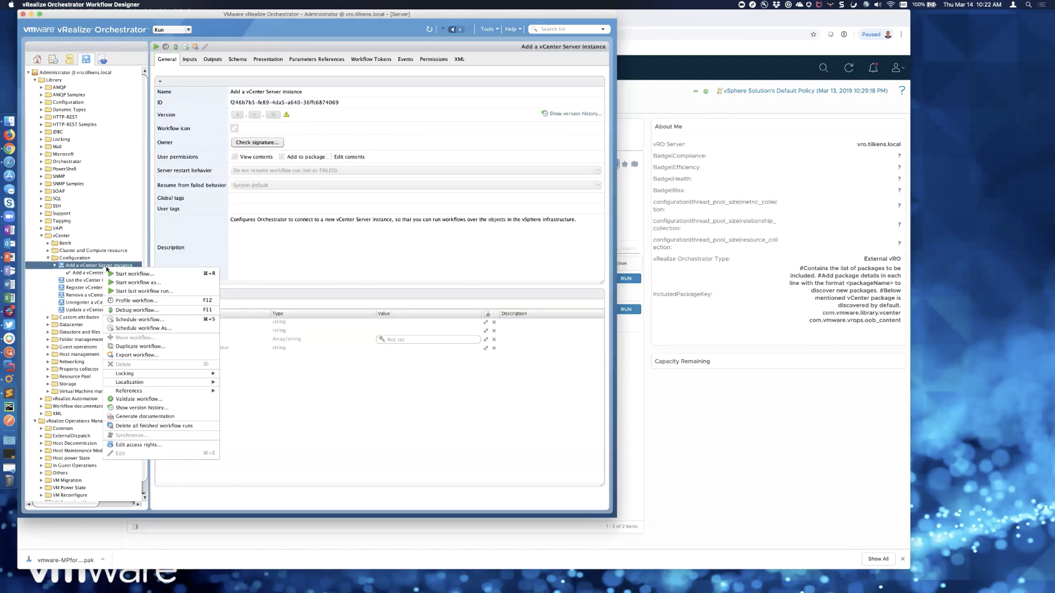
left_click(131, 275)
left_click(617, 438)
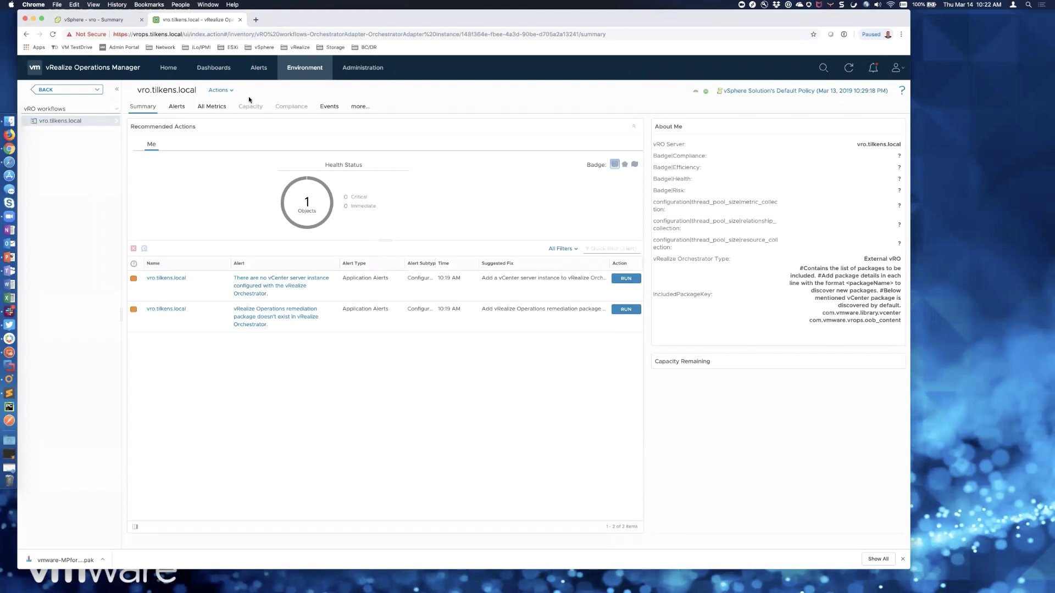
- Review the actions offered for the esxi-05.tilkens.local host under Elk Grove
left_click(292, 76)
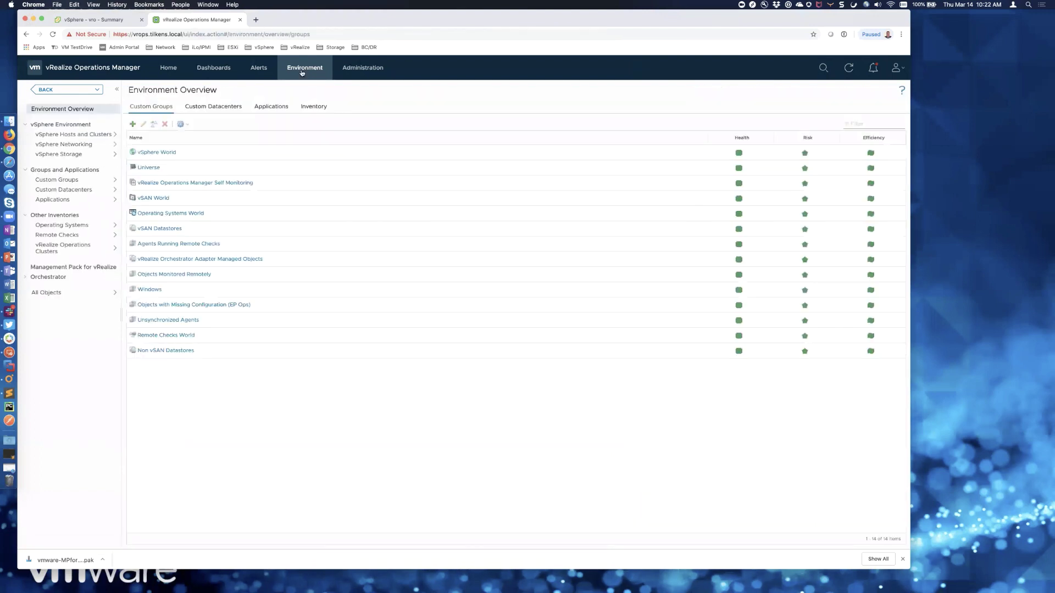
left_click(82, 135)
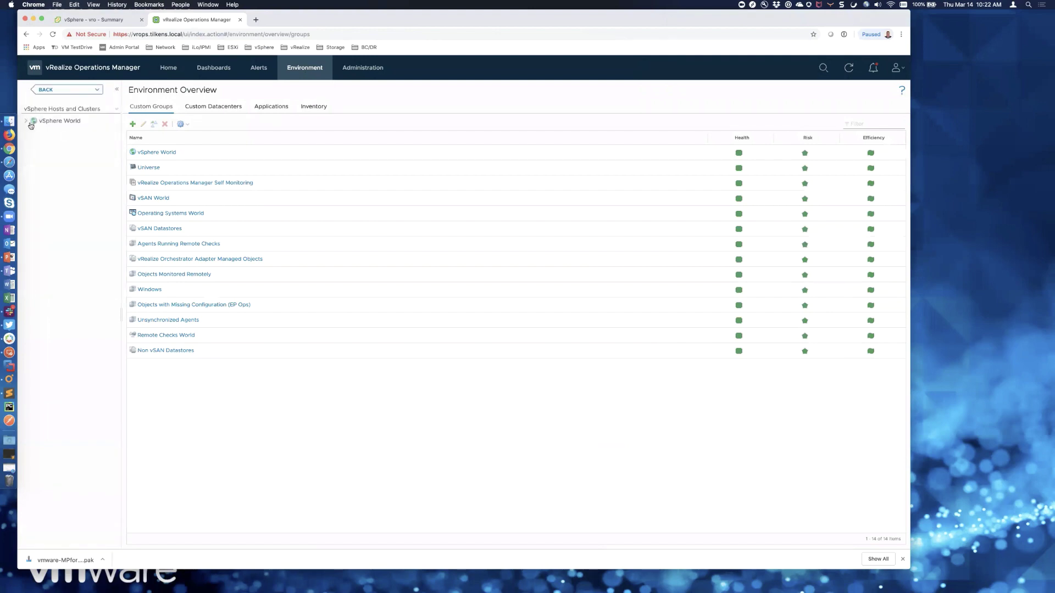
left_click(25, 121)
left_click(34, 141)
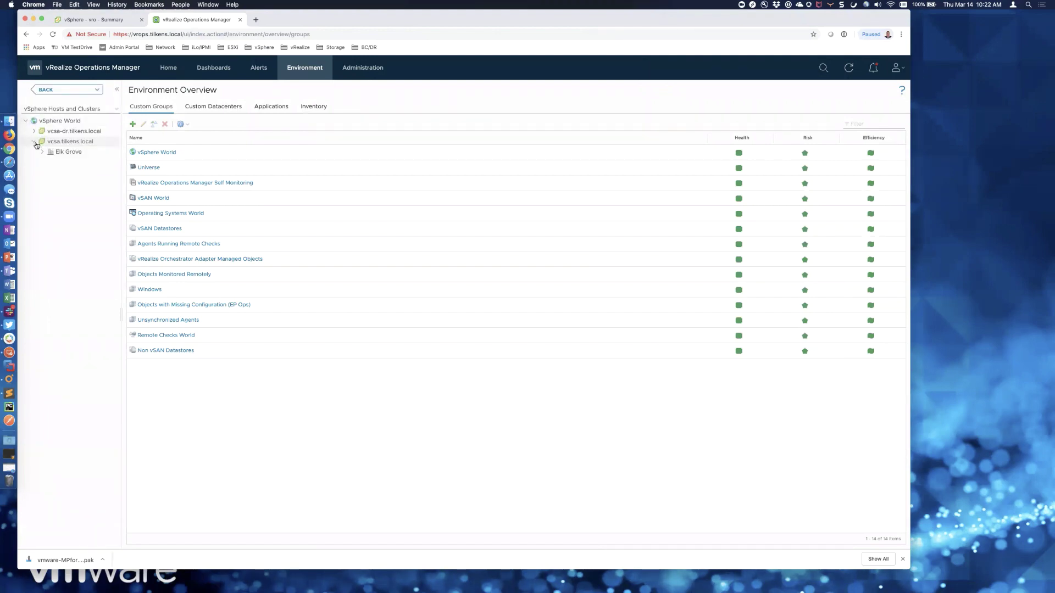
left_click(43, 153)
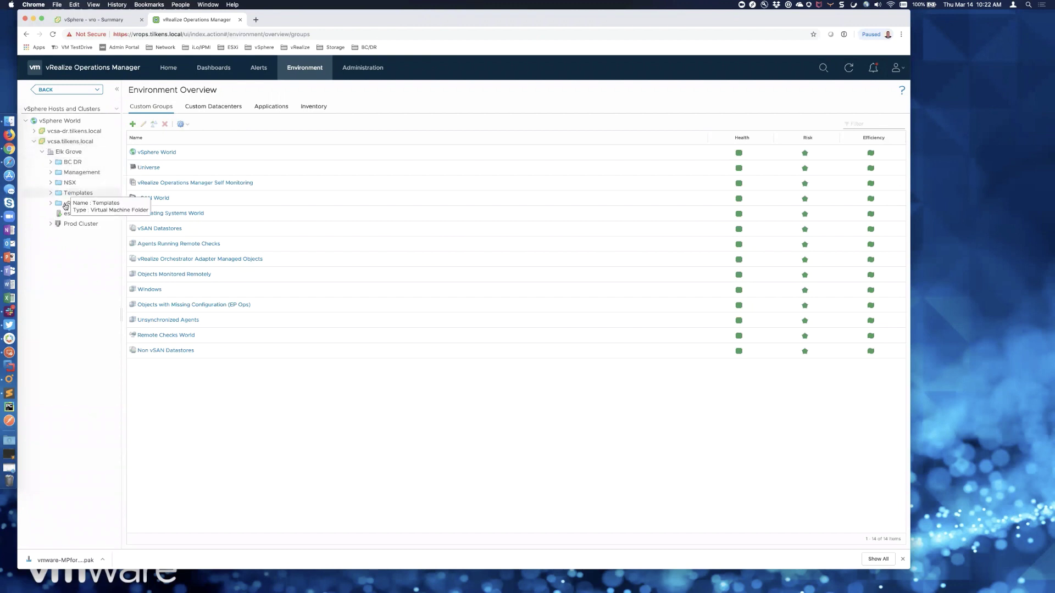
left_click(72, 215)
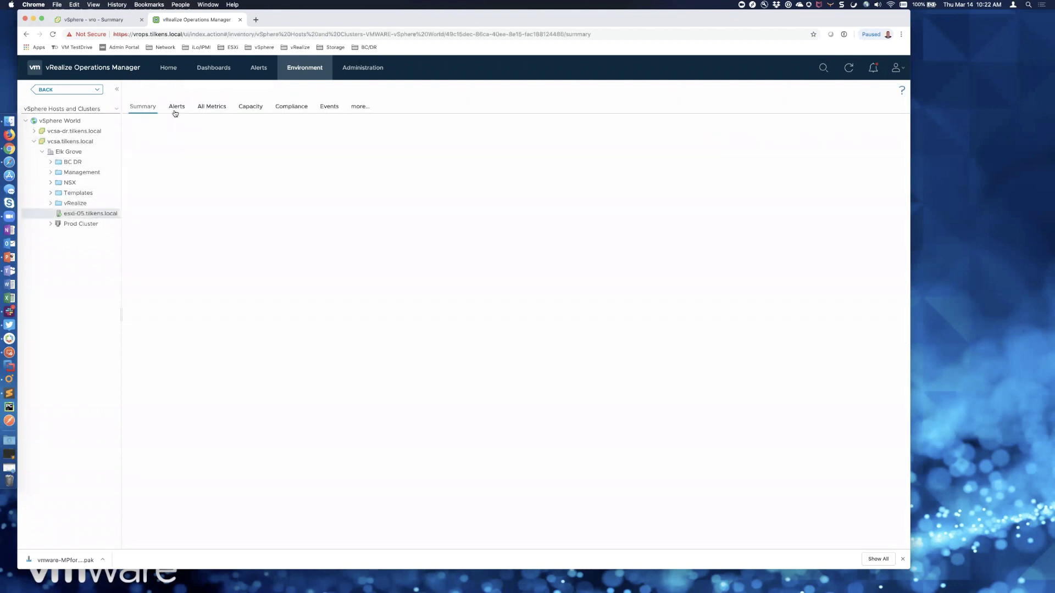
left_click(245, 92)
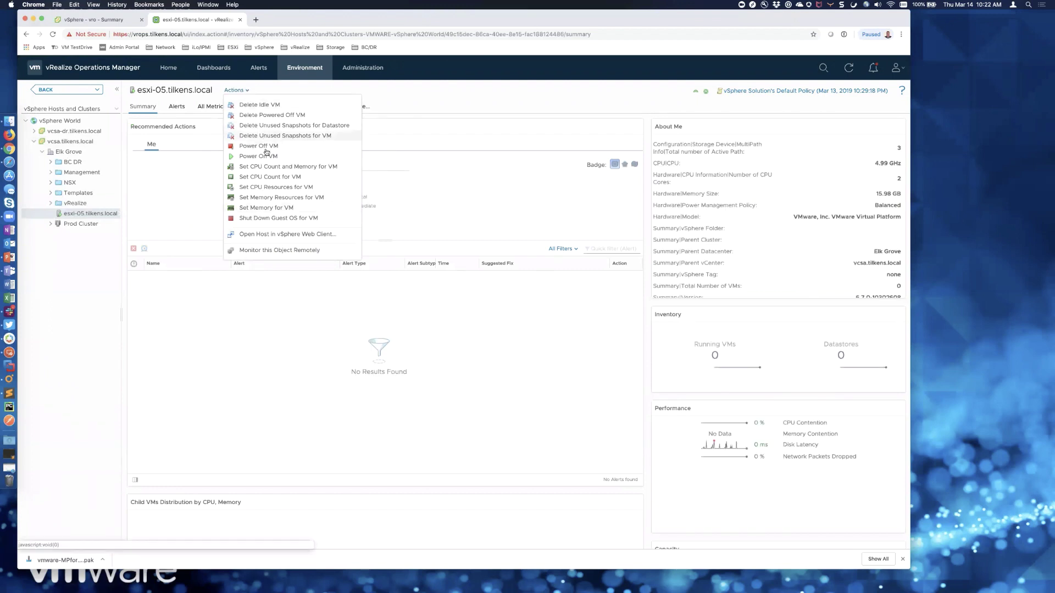
left_click(424, 93)
- Review the actions offered for the nsxmgr-dr VM in vcsa-dr's Arnold NSX folder
left_click(33, 133)
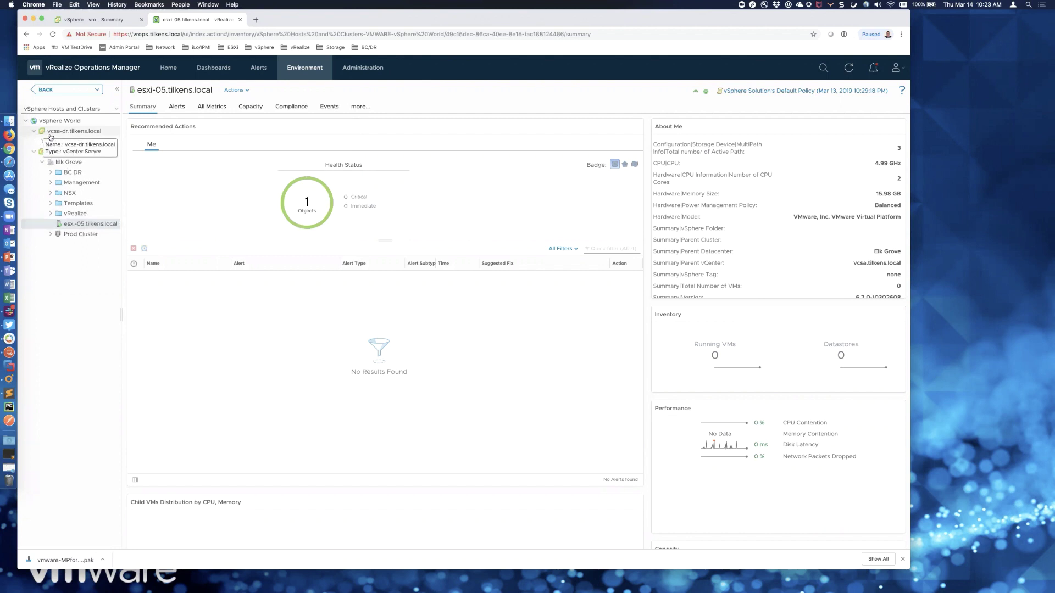
left_click(42, 141)
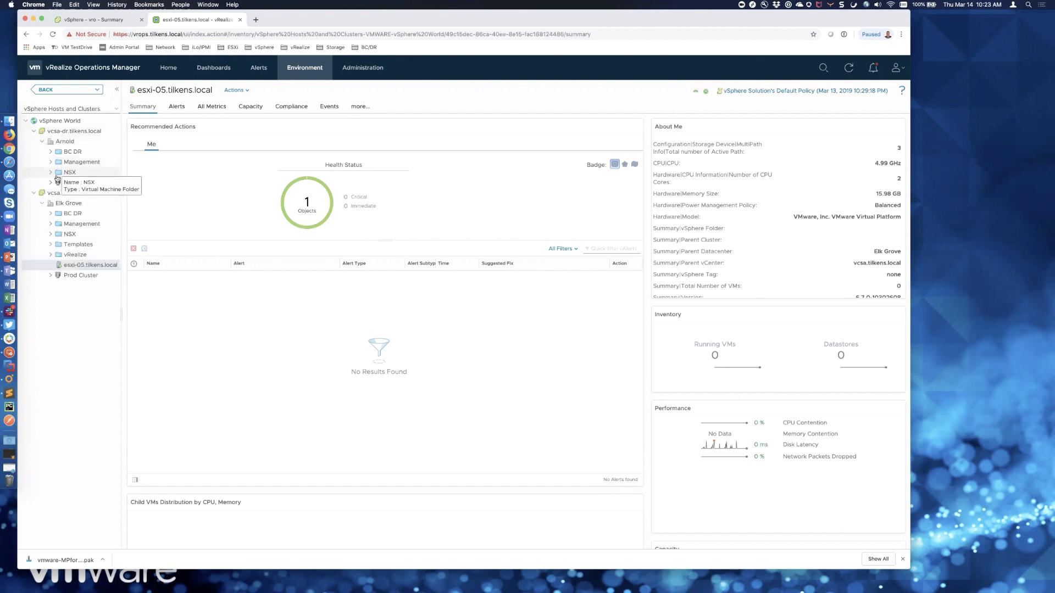
left_click(50, 172)
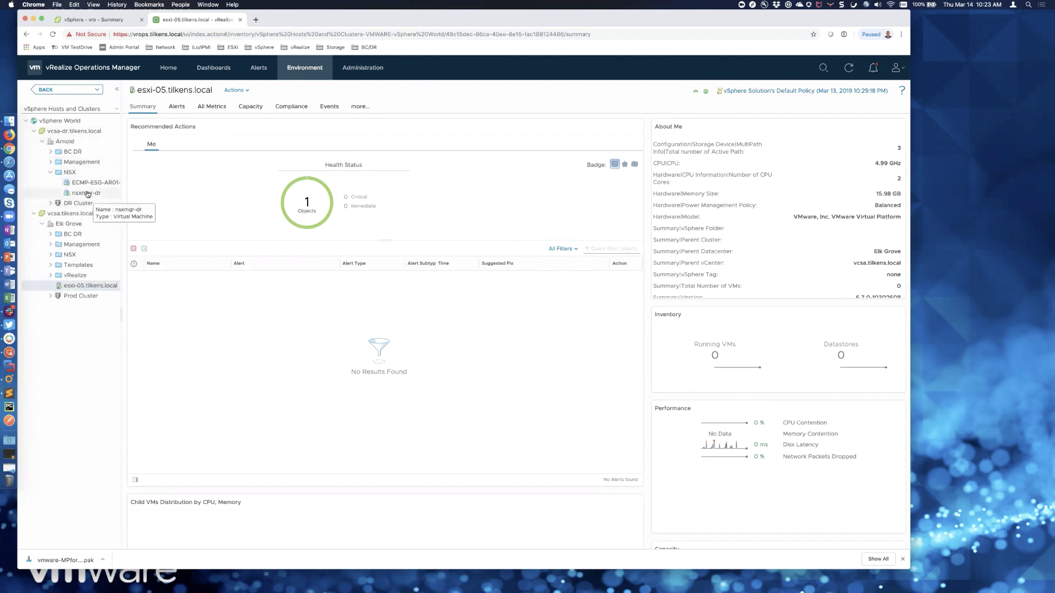
left_click(86, 193)
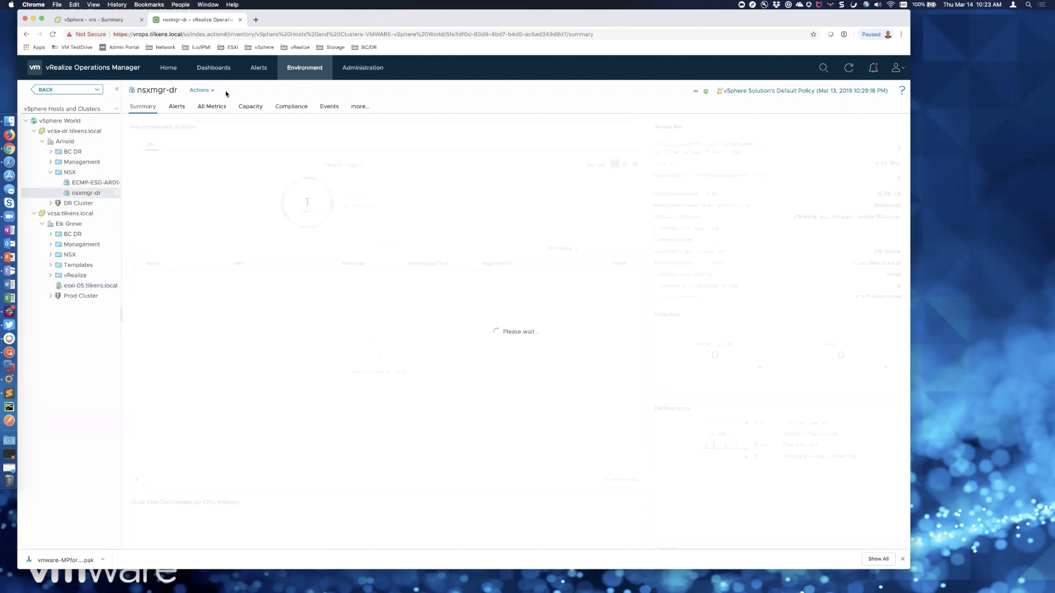
left_click(202, 90)
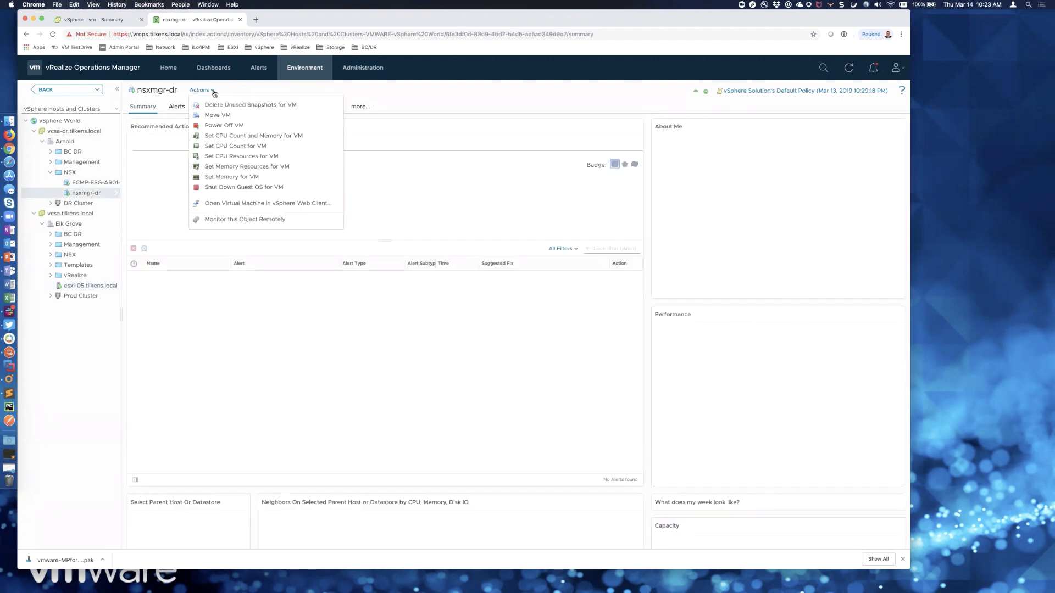
left_click(428, 85)
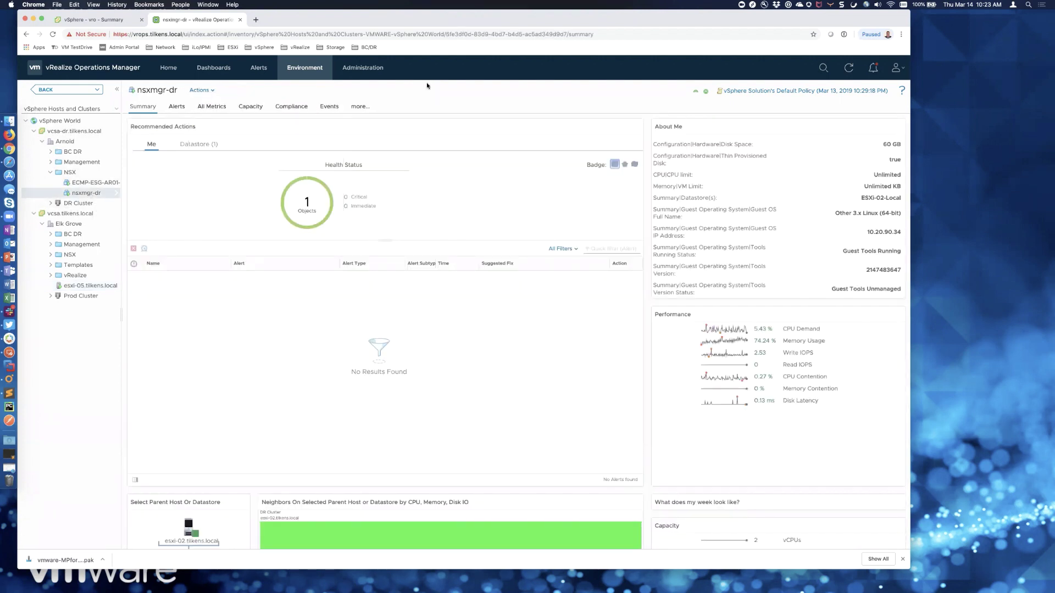
- Review the actions offered for the vrli VM in the vRealize folder
left_click(51, 275)
left_click(75, 285)
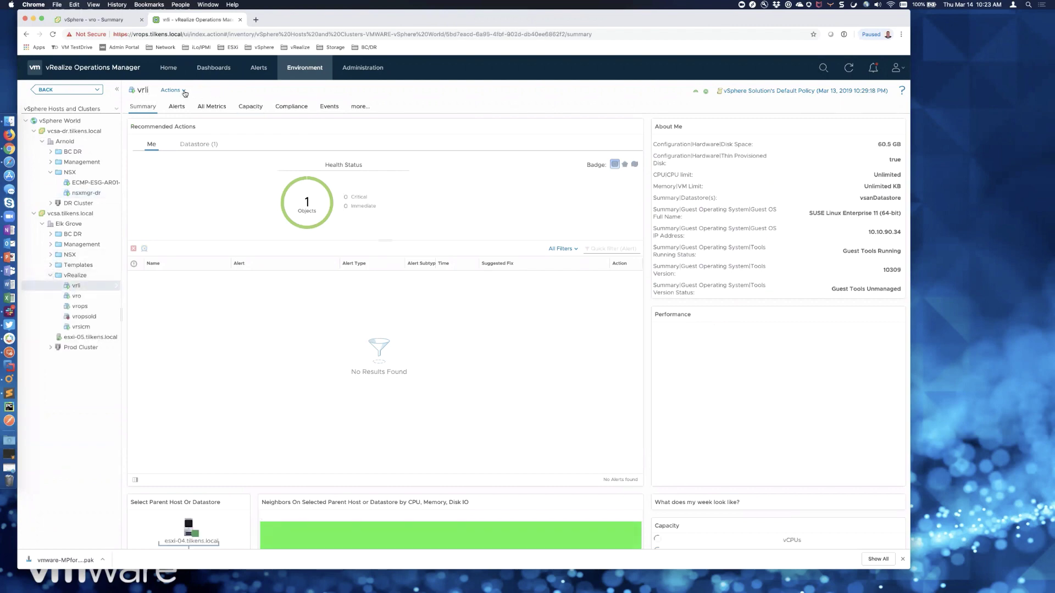
left_click(184, 91)
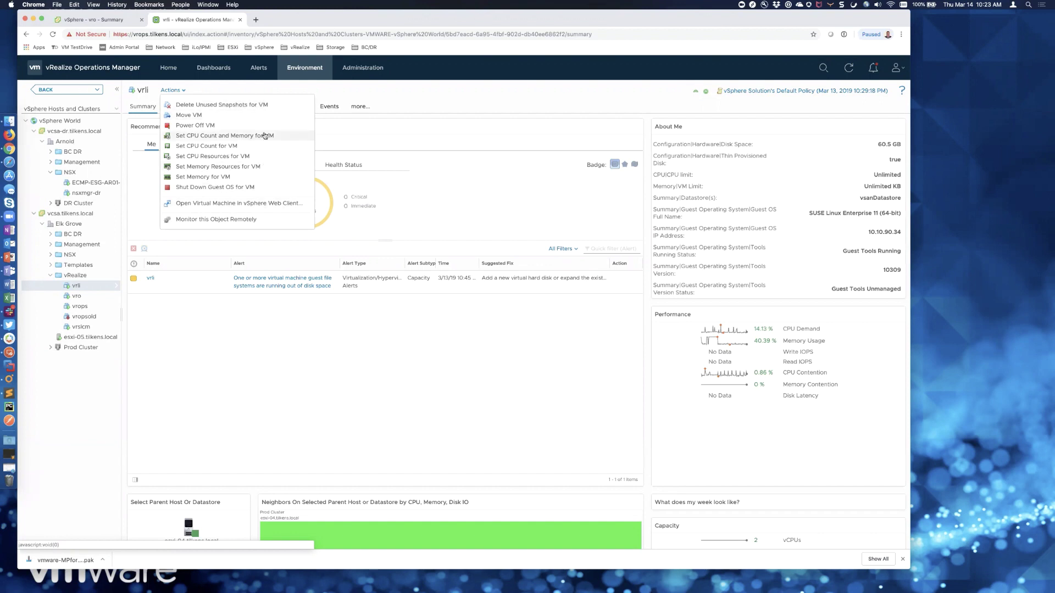
left_click(426, 84)
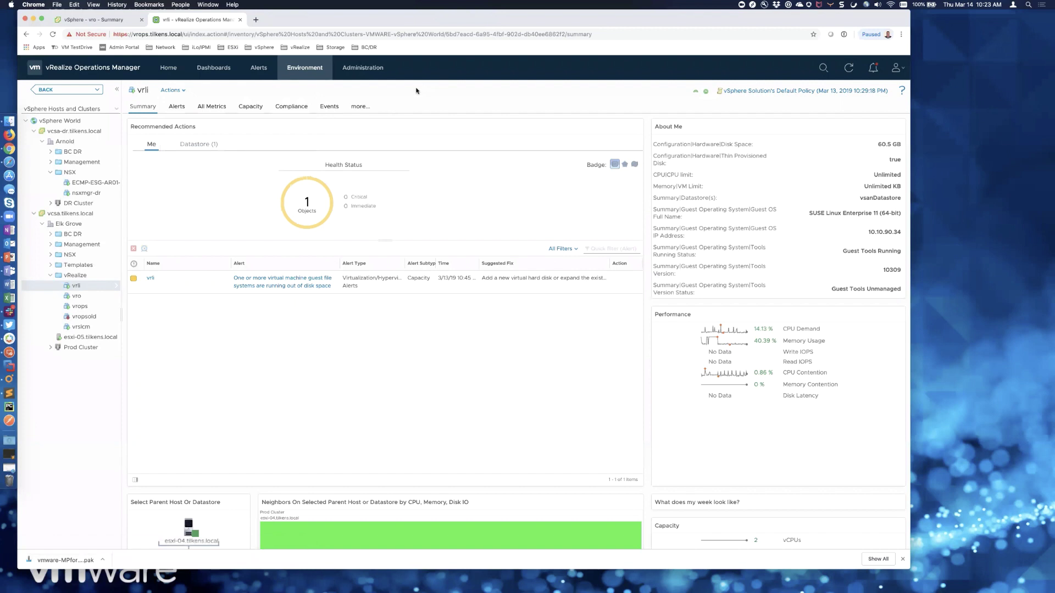
left_click(214, 68)
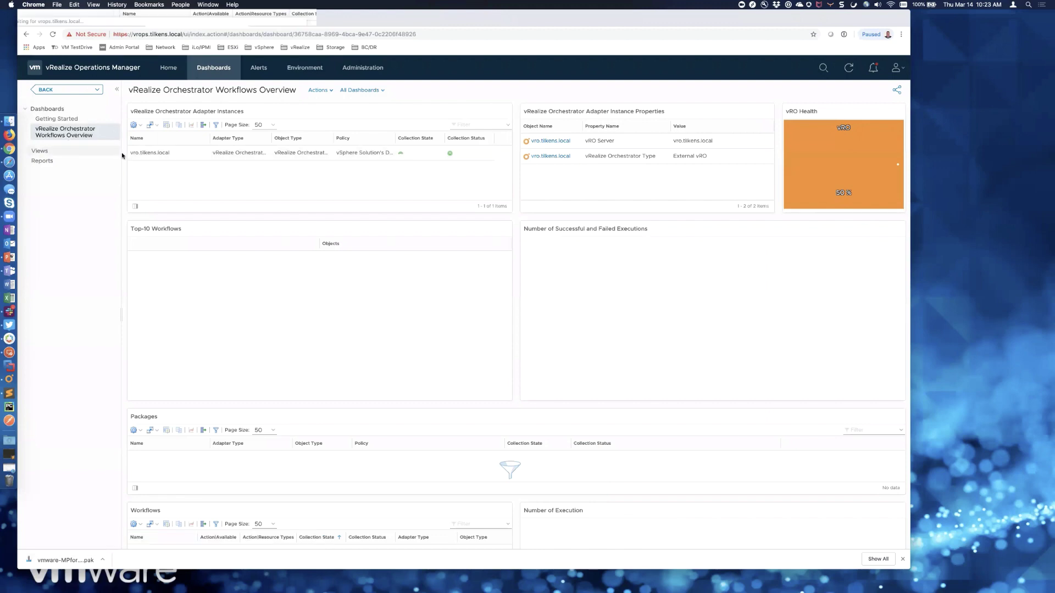
- Select the vro.tilkens.local adapter instance and scroll through its property and health panels
left_click(224, 154)
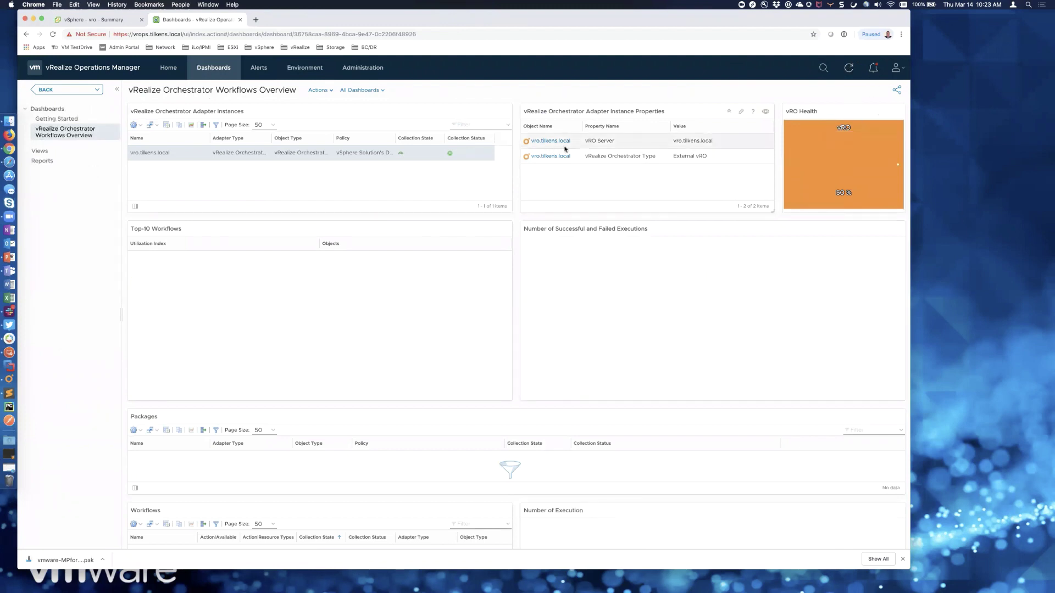
left_click(586, 145)
scroll(514, 247, "down", 5)
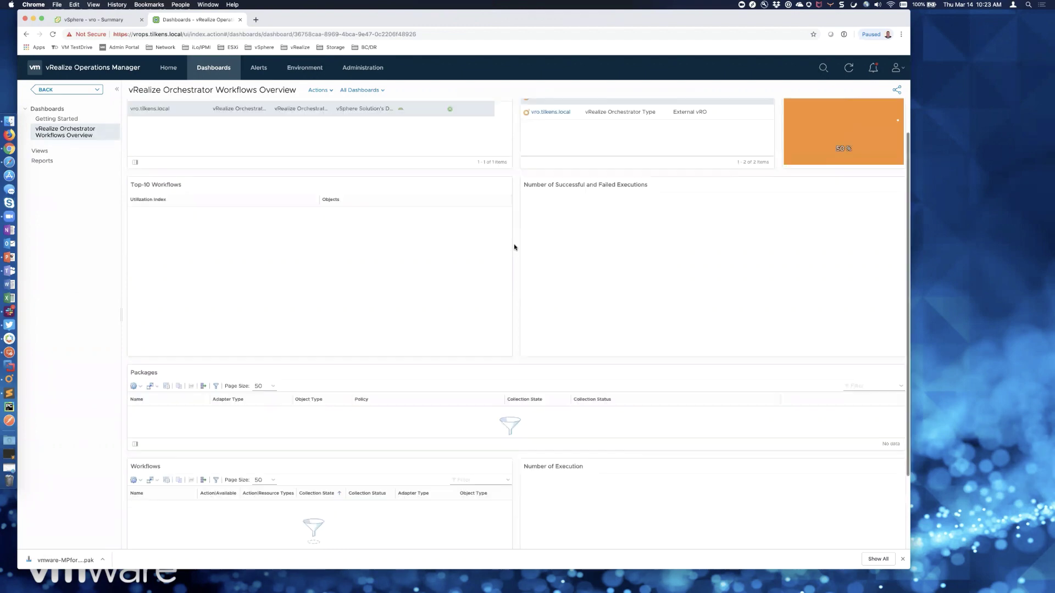
scroll(514, 247, "up", 5)
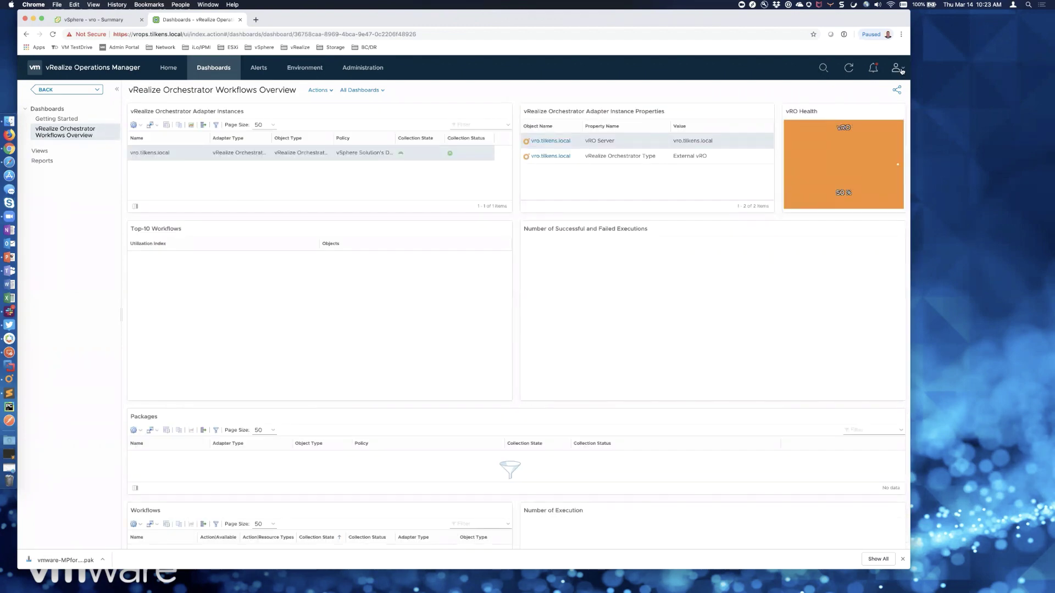
left_click(901, 70)
- Log out and attempt to sign in with the local admin account, dismissing the password-manager prompt
left_click(885, 132)
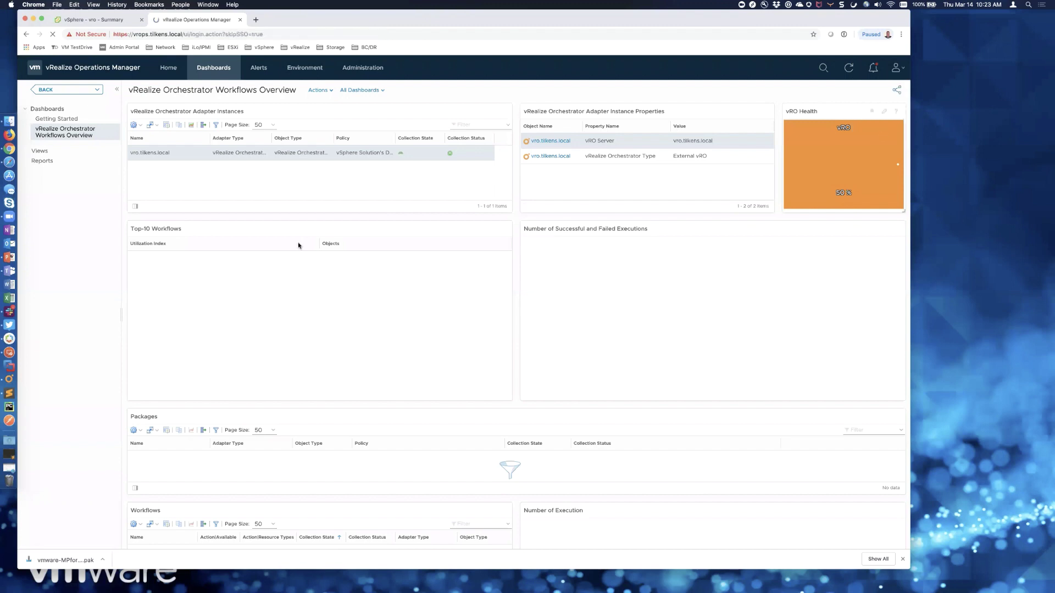
type("admin")
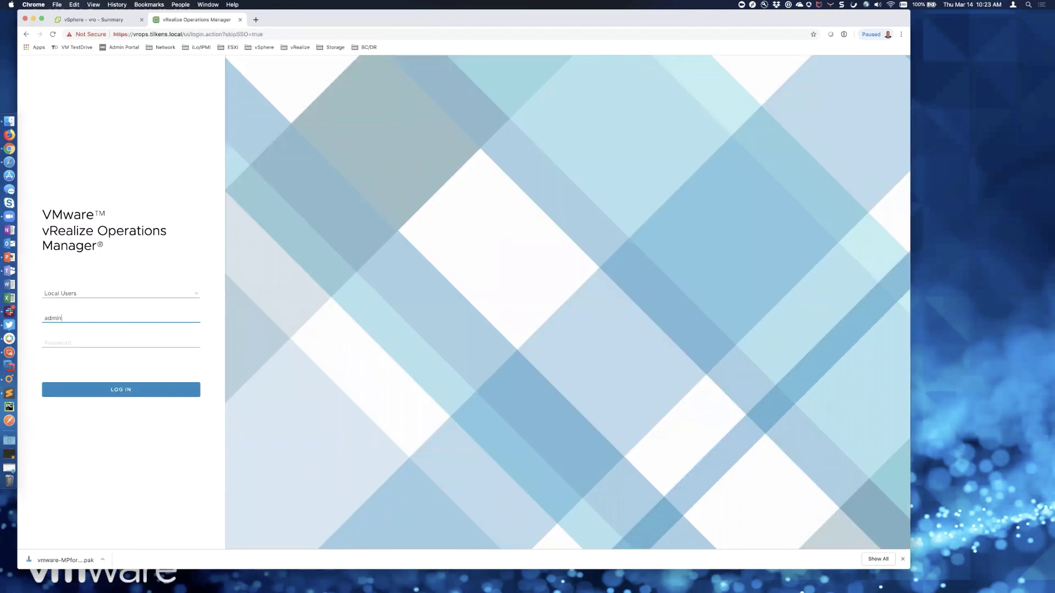
key("Tab")
type("••••")
key("Return")
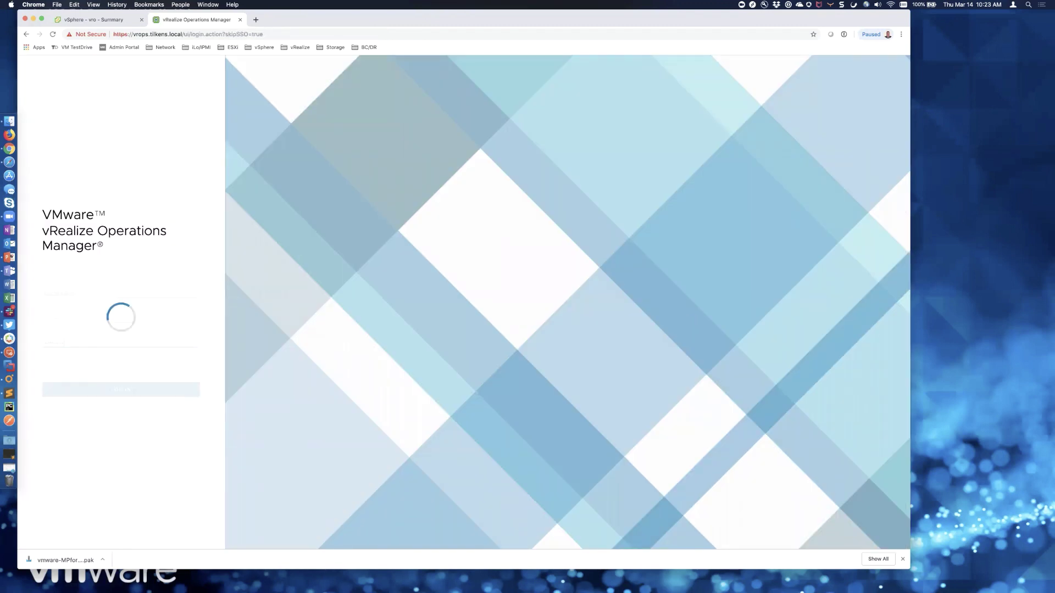
left_click(552, 224)
- Re-enter the password to complete the local login
left_click(124, 317)
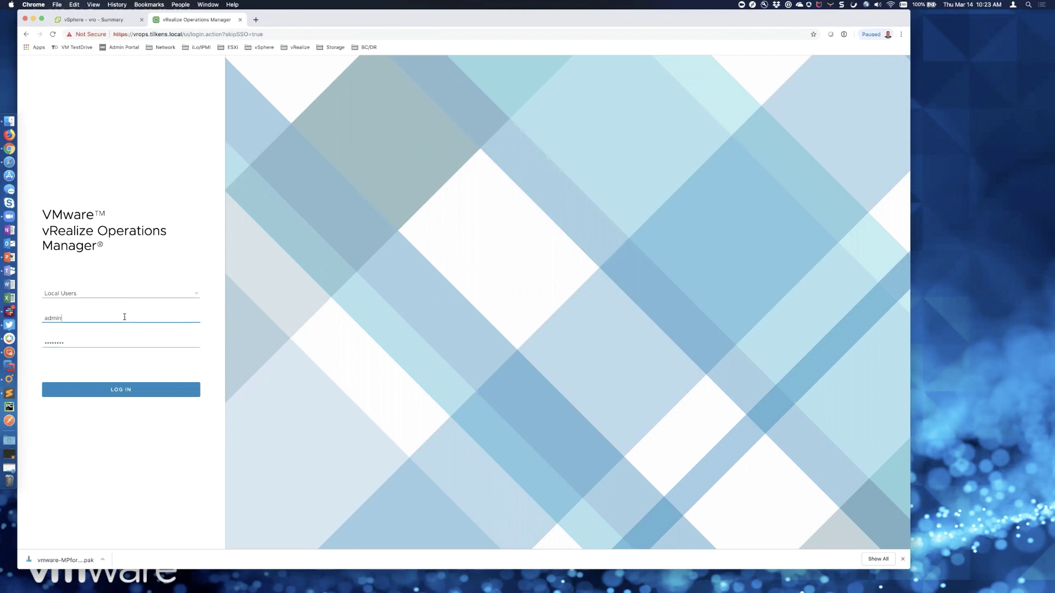
key("Tab")
type("••")
key("Return")
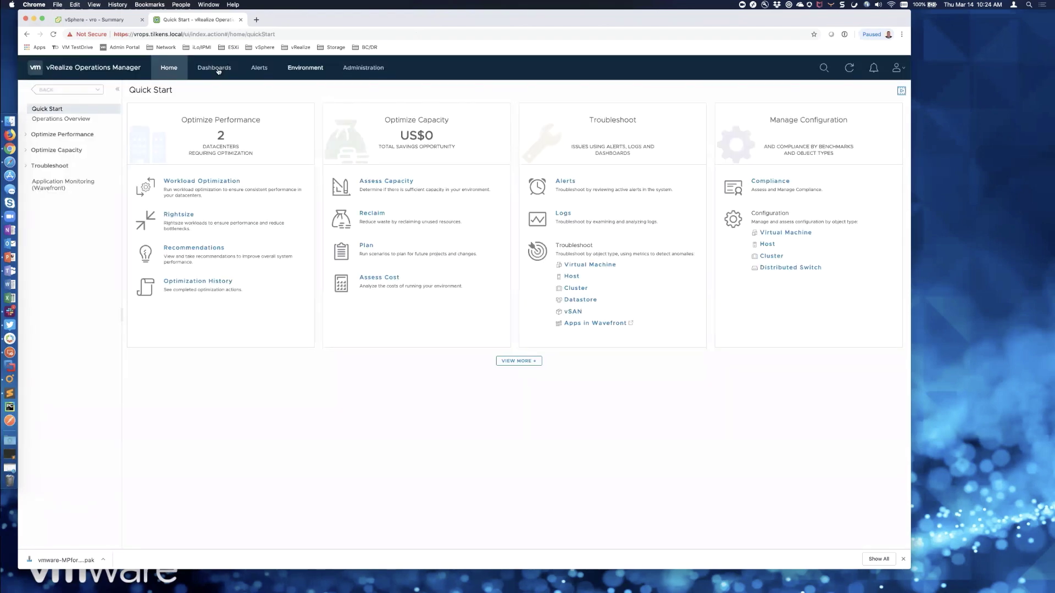
left_click(208, 70)
- Check the vRealize Orchestrator Workflows Overview dashboard now lists the packages and workflows
left_click(66, 132)
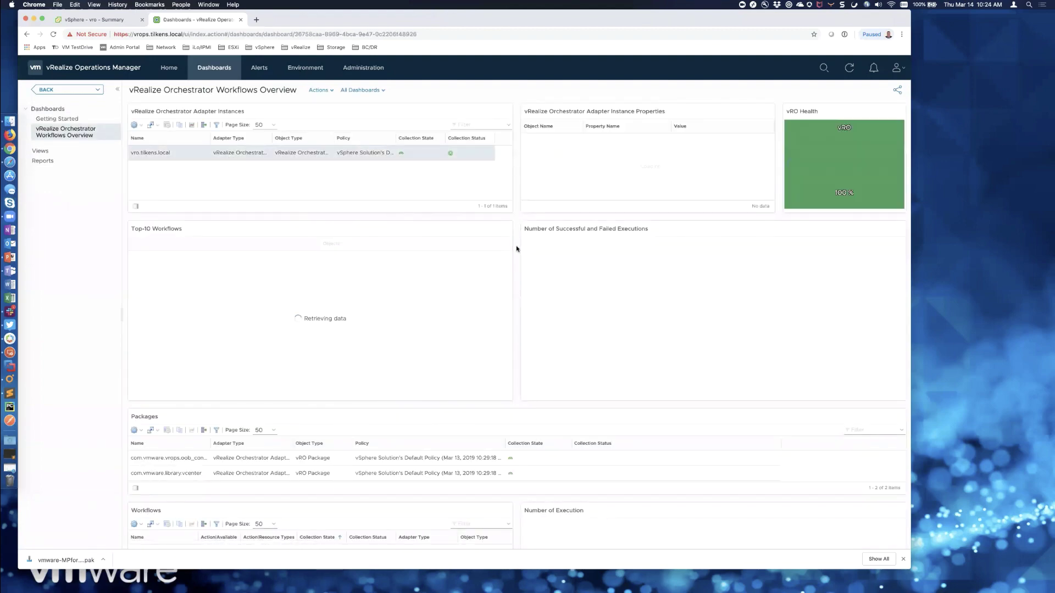
scroll(517, 247, "down", 5)
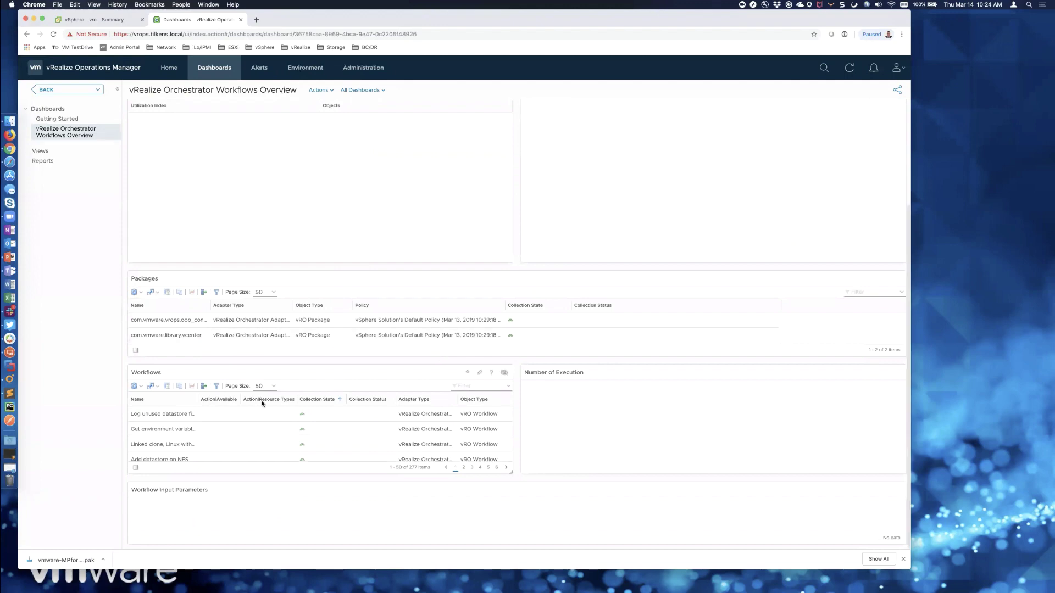
scroll(452, 189, "up", 5)
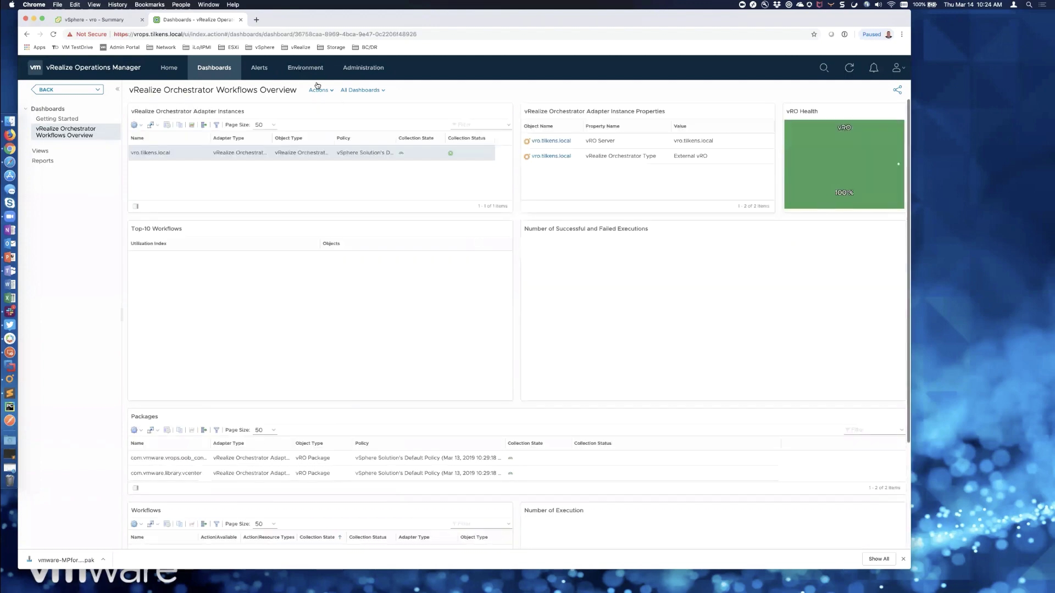
- Show the actions for the utility VM under vcsa.tilkens.local > Elk Grove > Management
left_click(306, 68)
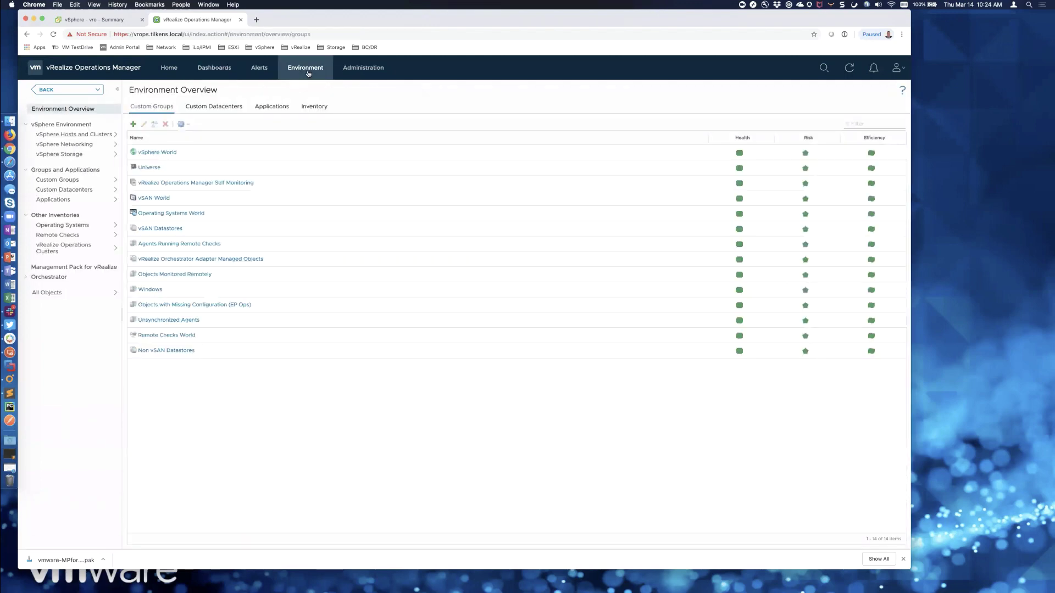
left_click(70, 135)
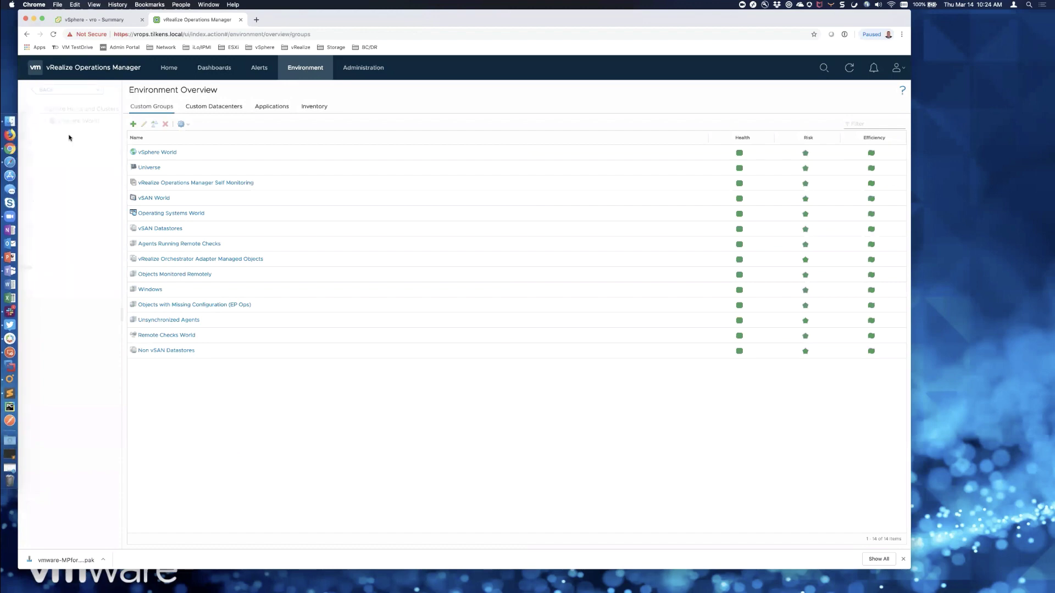
left_click(25, 120)
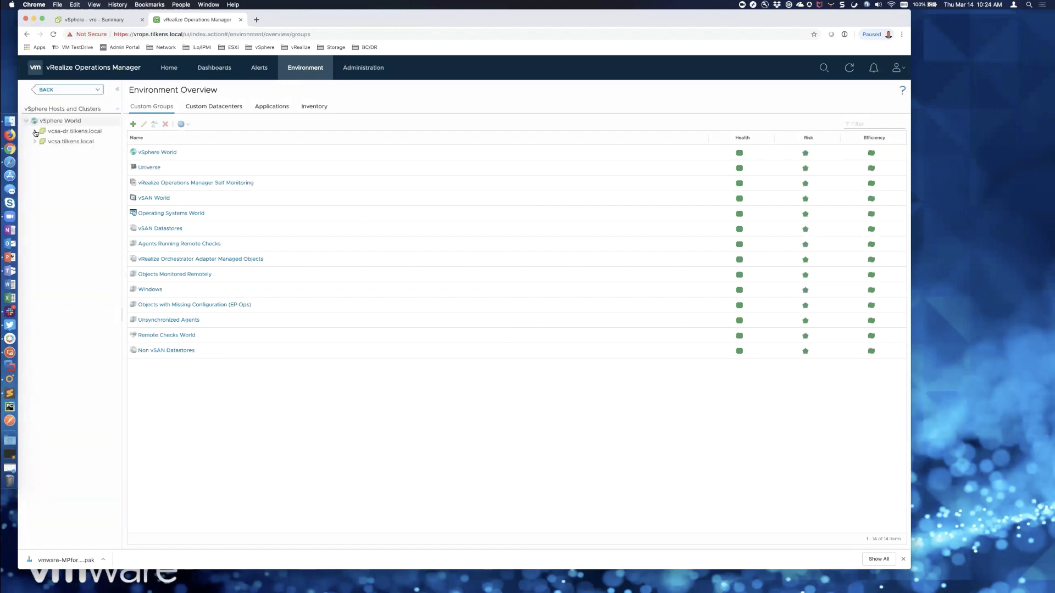
left_click(34, 141)
left_click(44, 152)
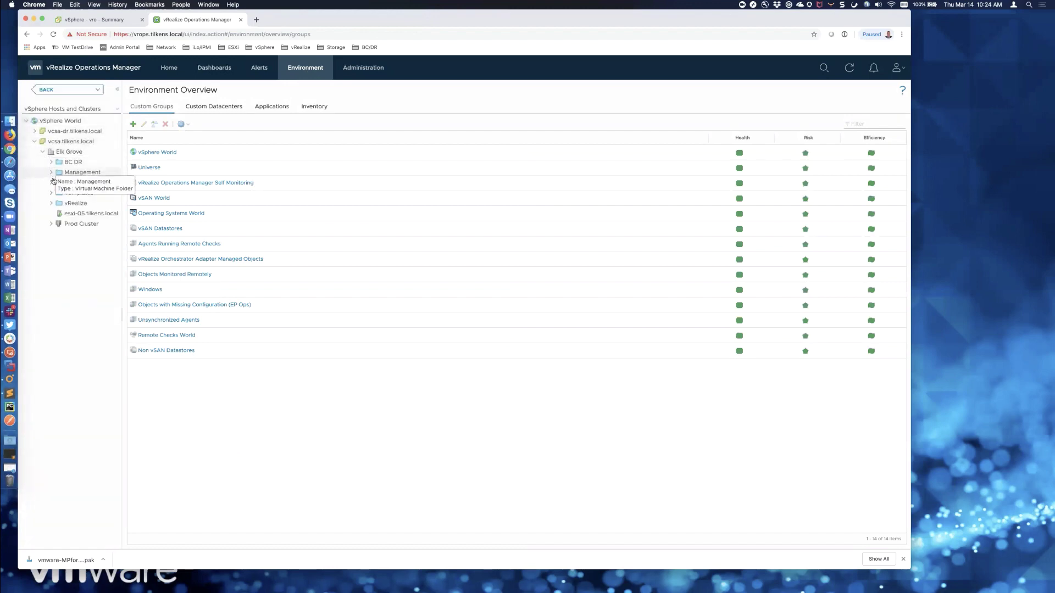
left_click(51, 173)
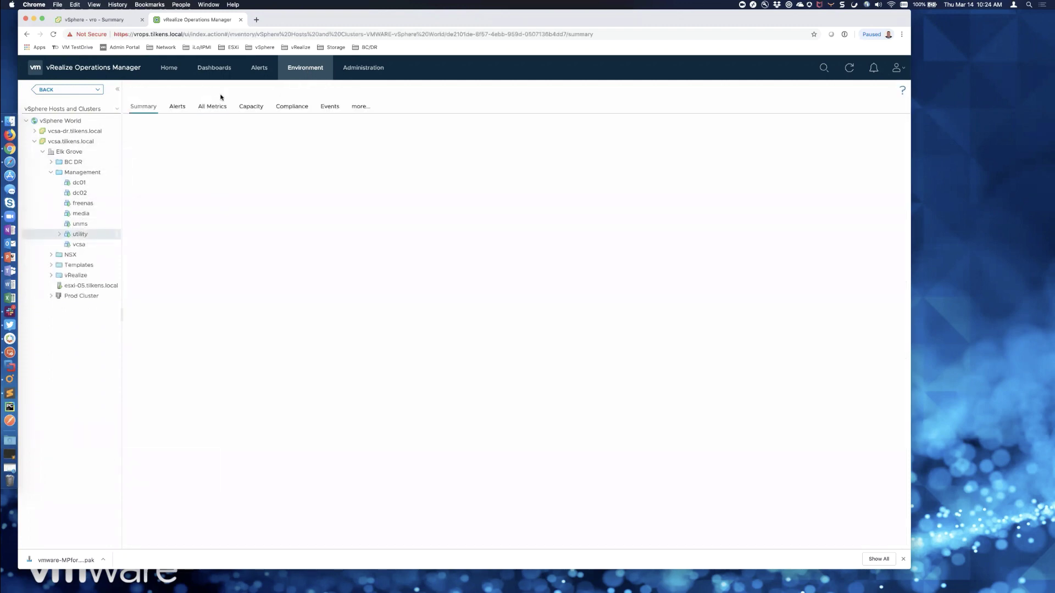
left_click(193, 93)
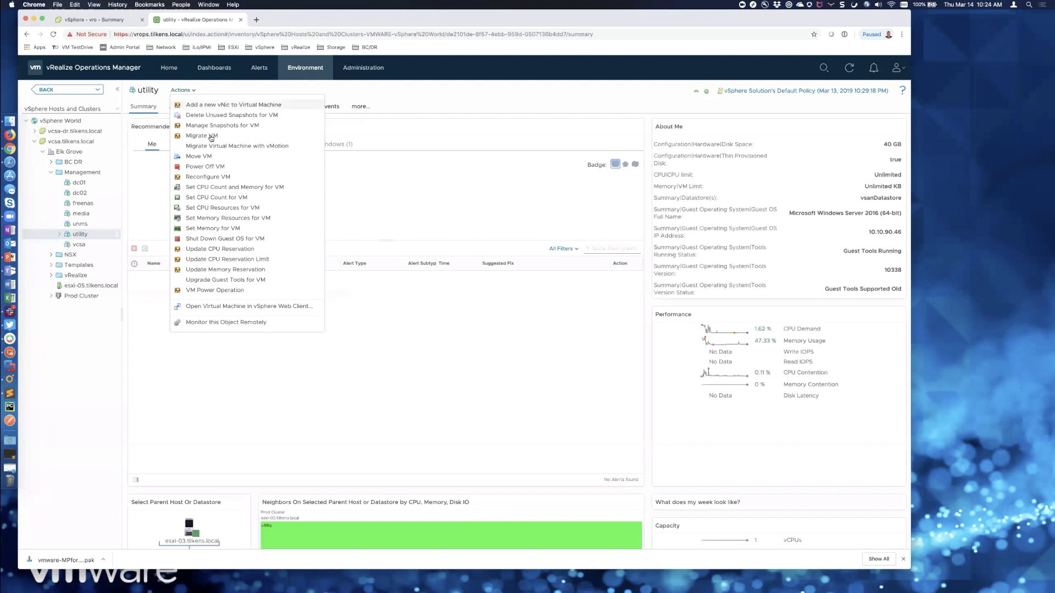
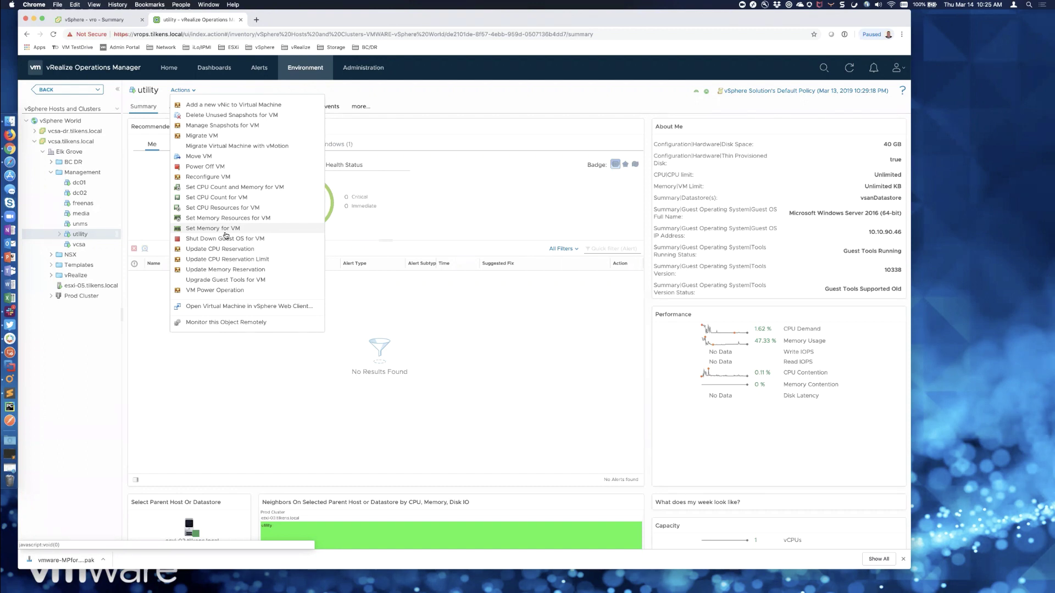
- Dismiss the utility VM's actions menu and switch to the Dashboards list
left_click(450, 99)
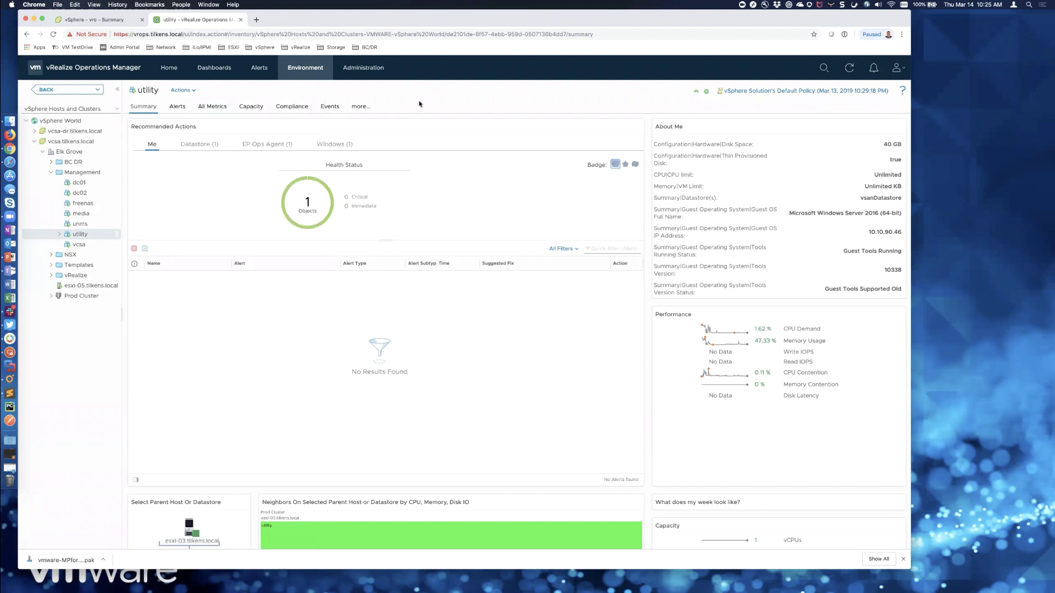
left_click(215, 68)
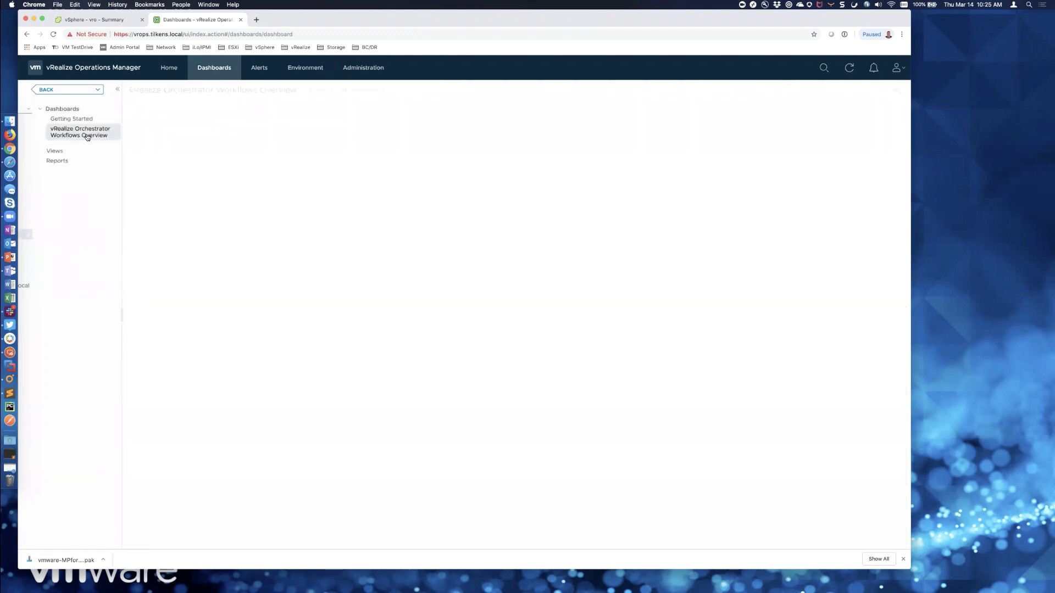
- Select the vro.tilkens.local adapter instance and choose Create/Modify Workflow Action on vCenter Resources
left_click(182, 154)
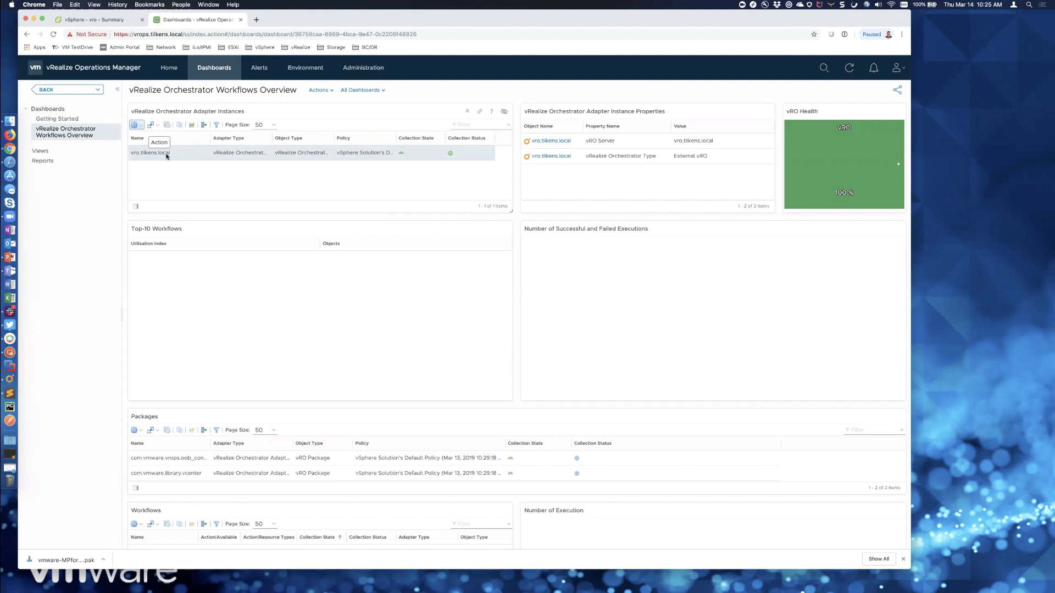
left_click(138, 126)
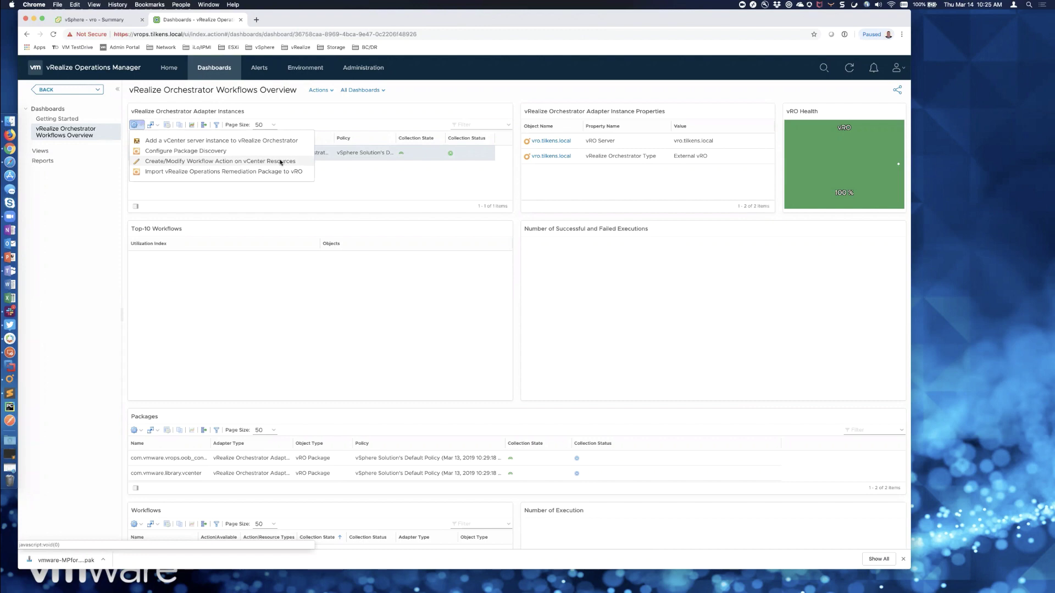
left_click(281, 162)
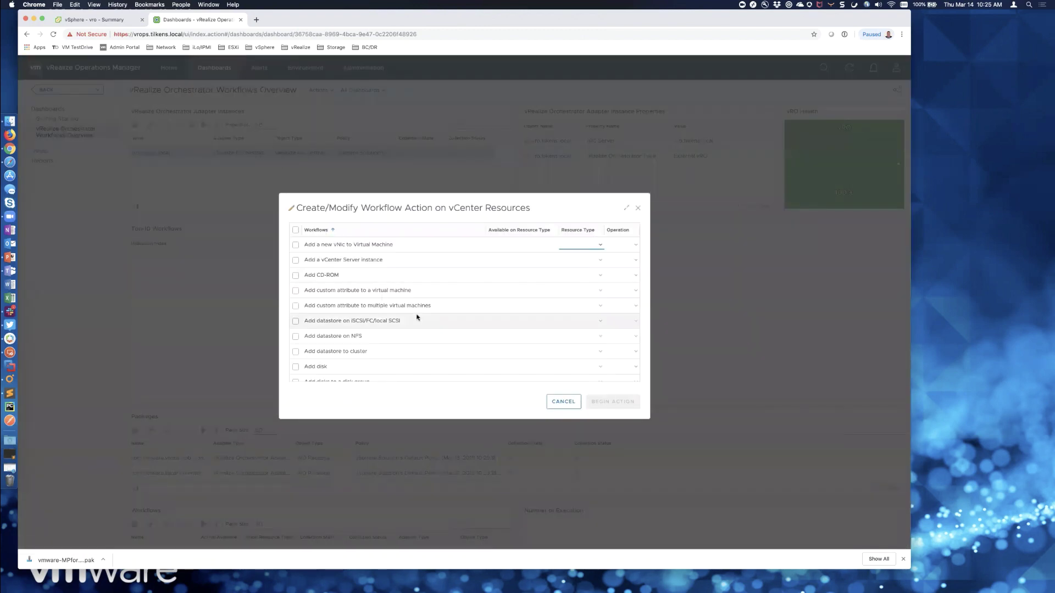
- Enlarge the workflow list, scroll down, and check the Reboot guest OS workflow
scroll(417, 317, "down", 15)
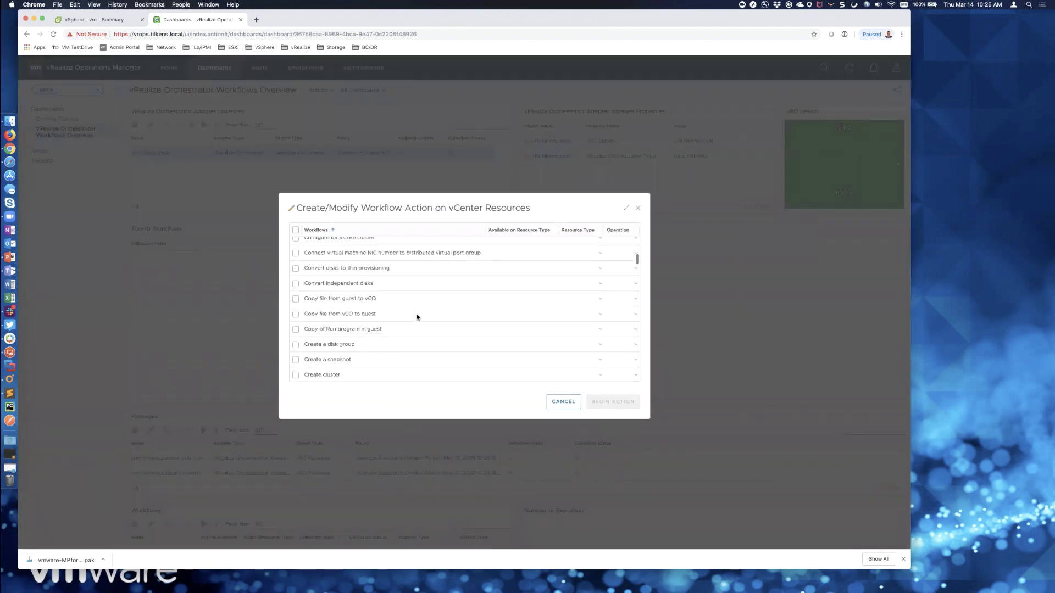
scroll(417, 317, "down", 10)
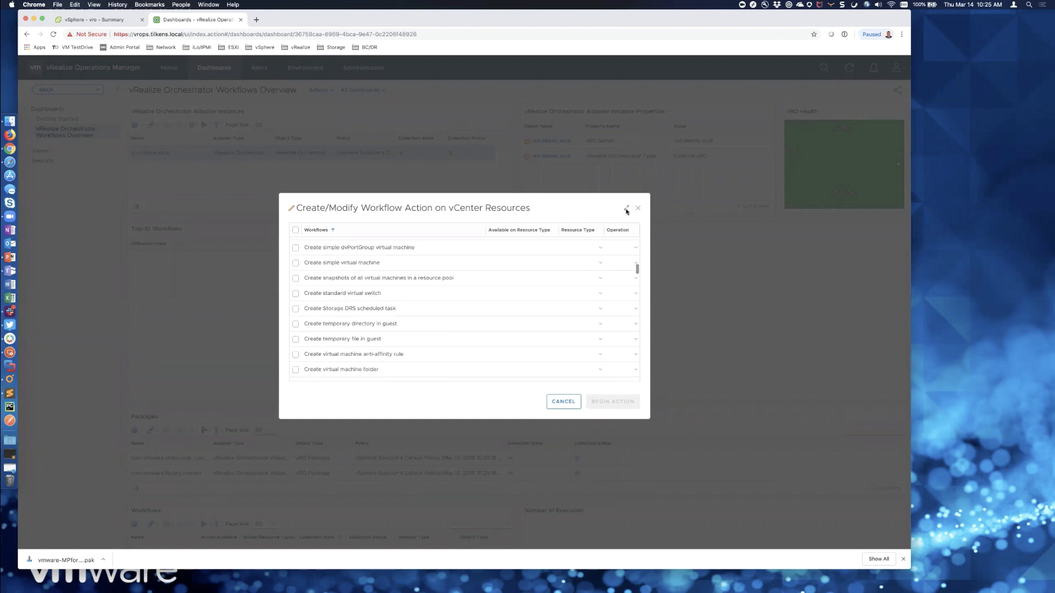
left_click(626, 208)
scroll(295, 282, "down", 5)
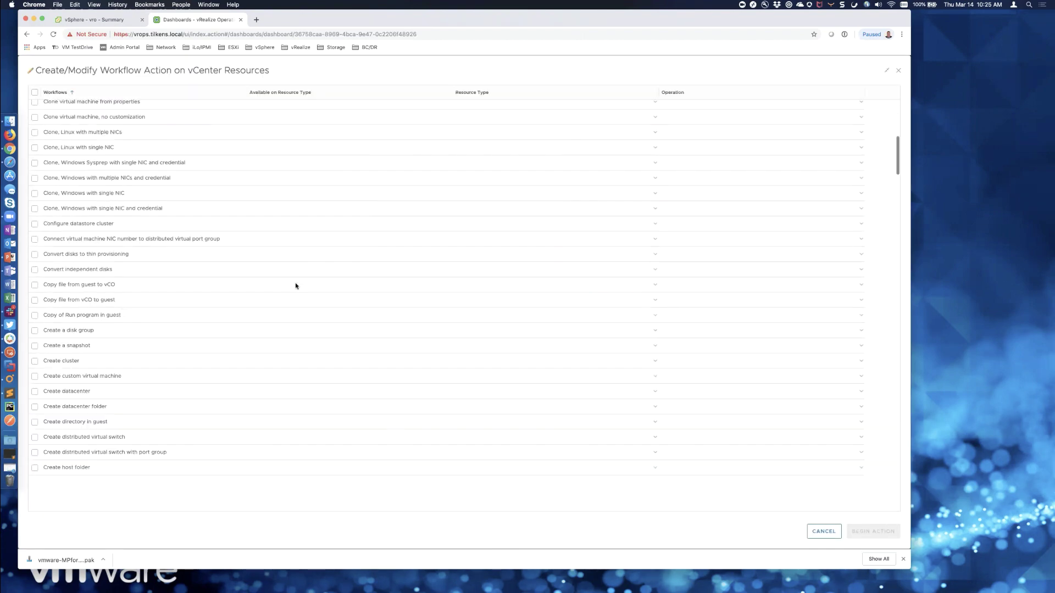
scroll(295, 283, "down", 1)
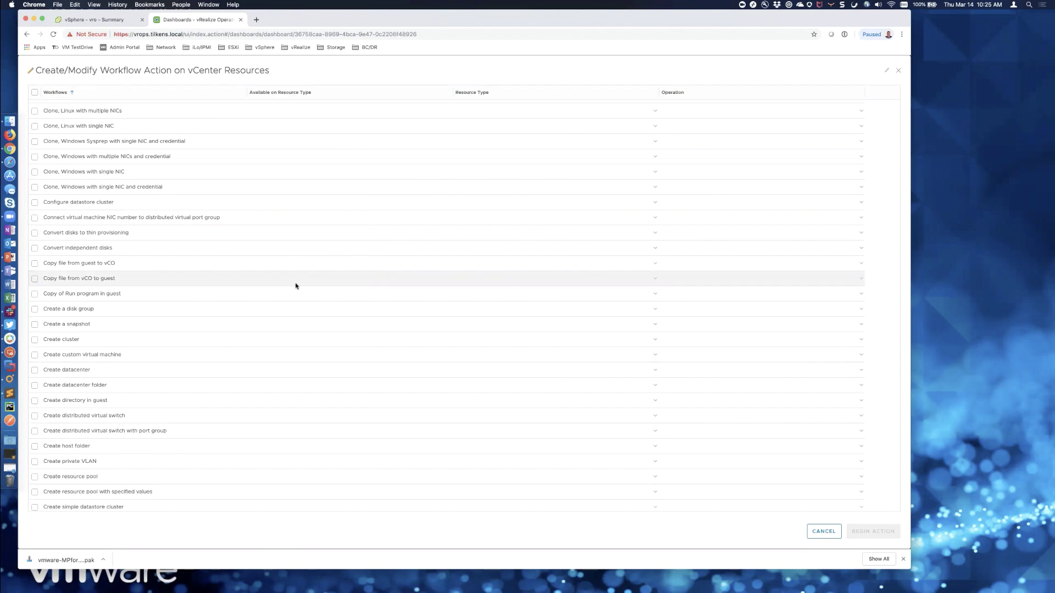
scroll(295, 285, "down", 8)
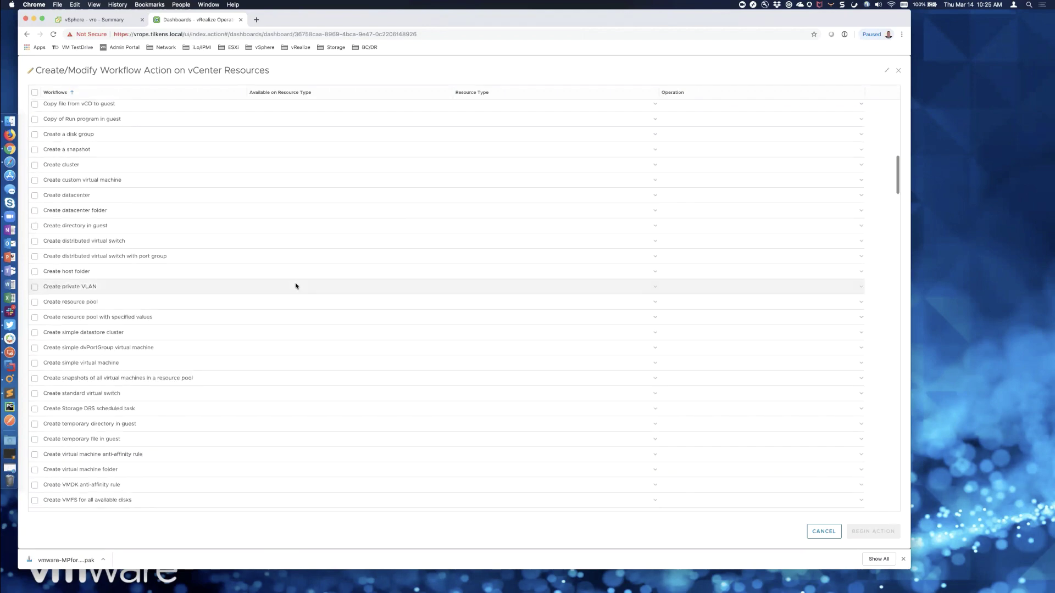
scroll(295, 286, "down", 20)
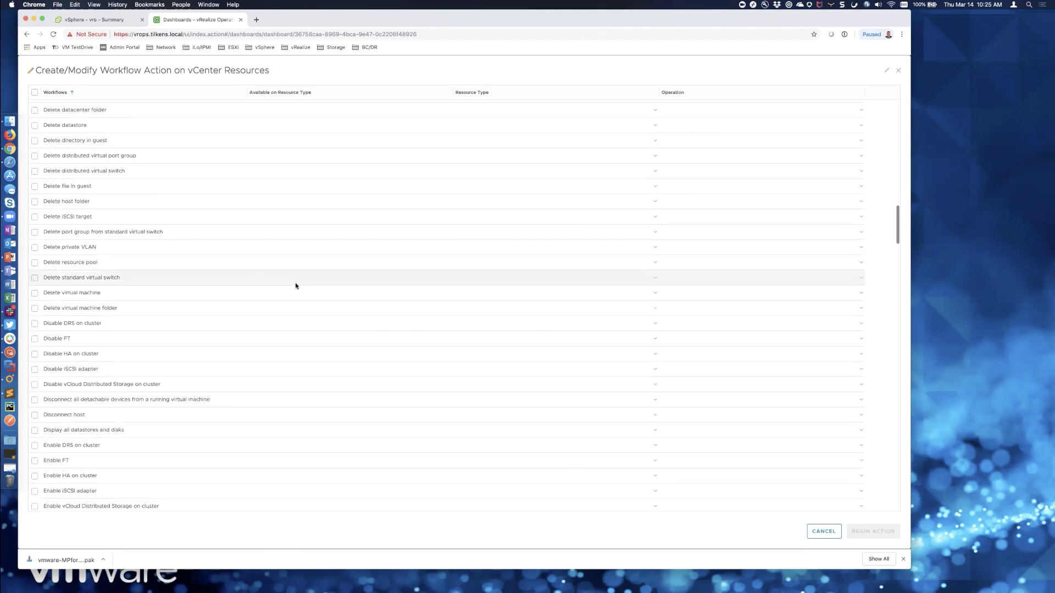
scroll(295, 285, "down", 20)
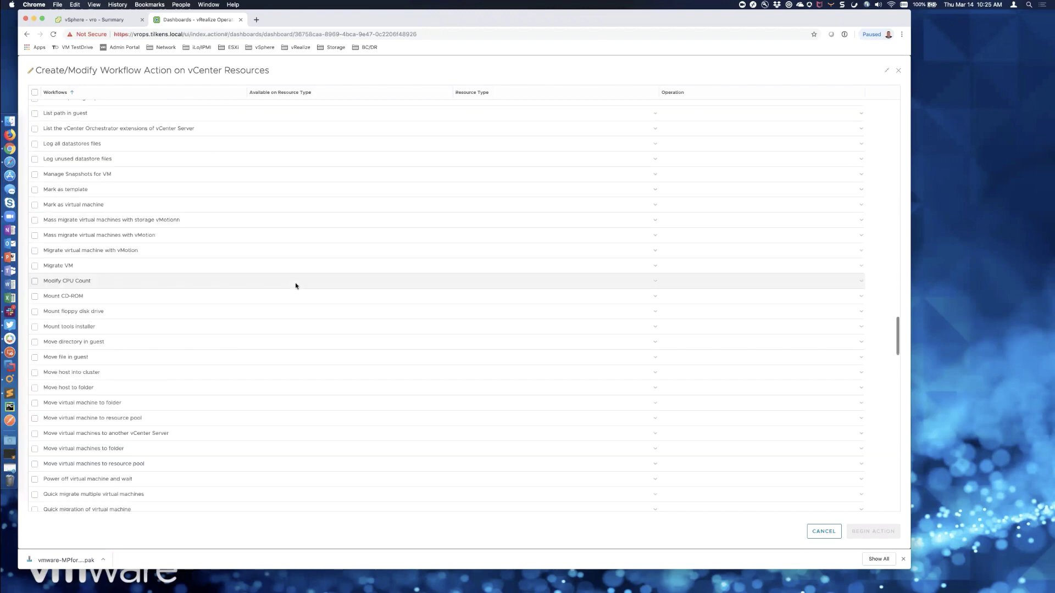
scroll(295, 285, "down", 18)
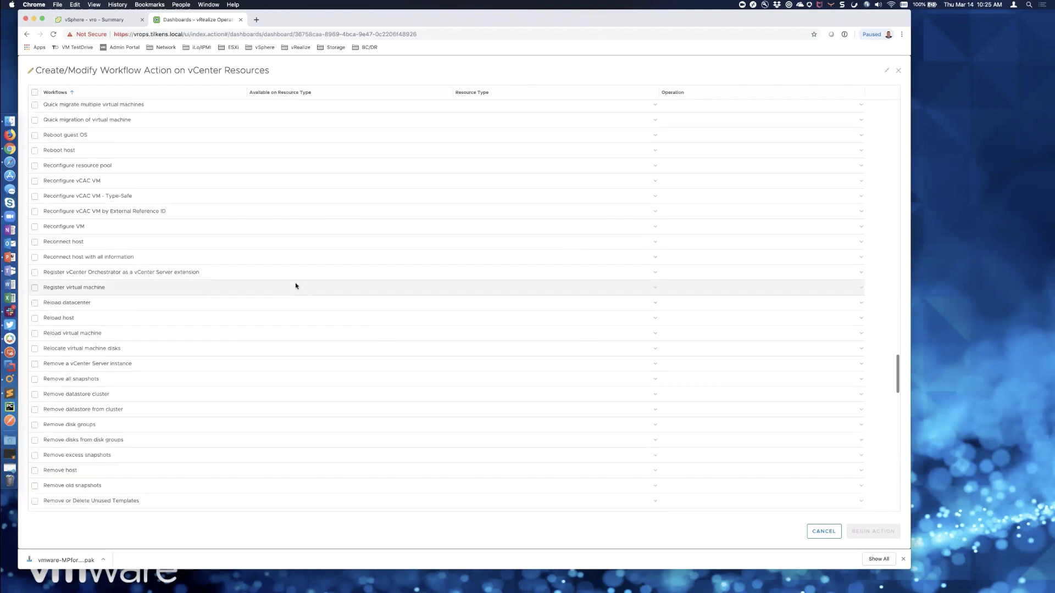
scroll(295, 286, "down", 1)
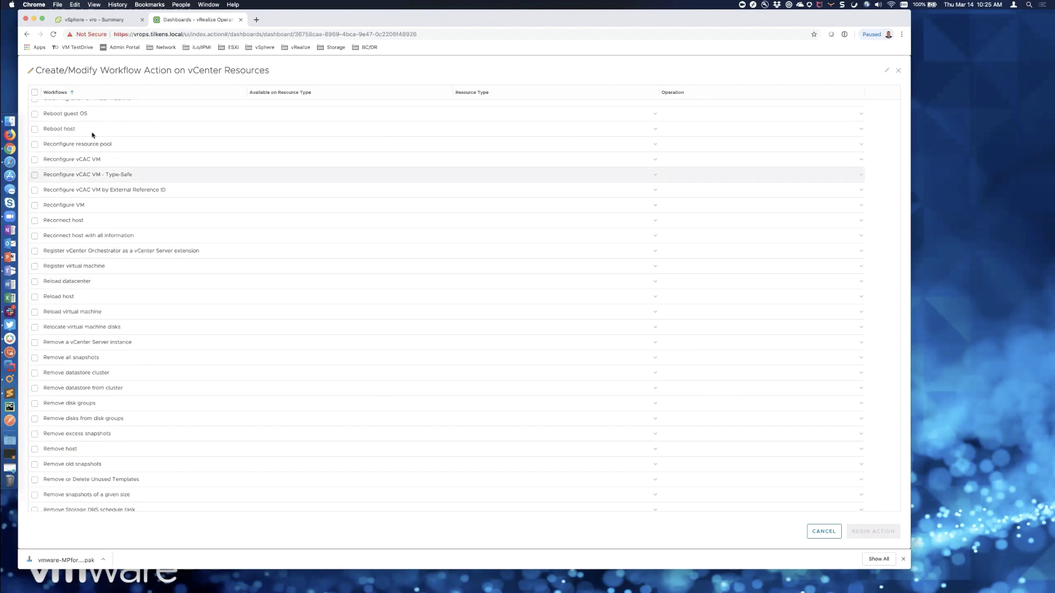
left_click(34, 115)
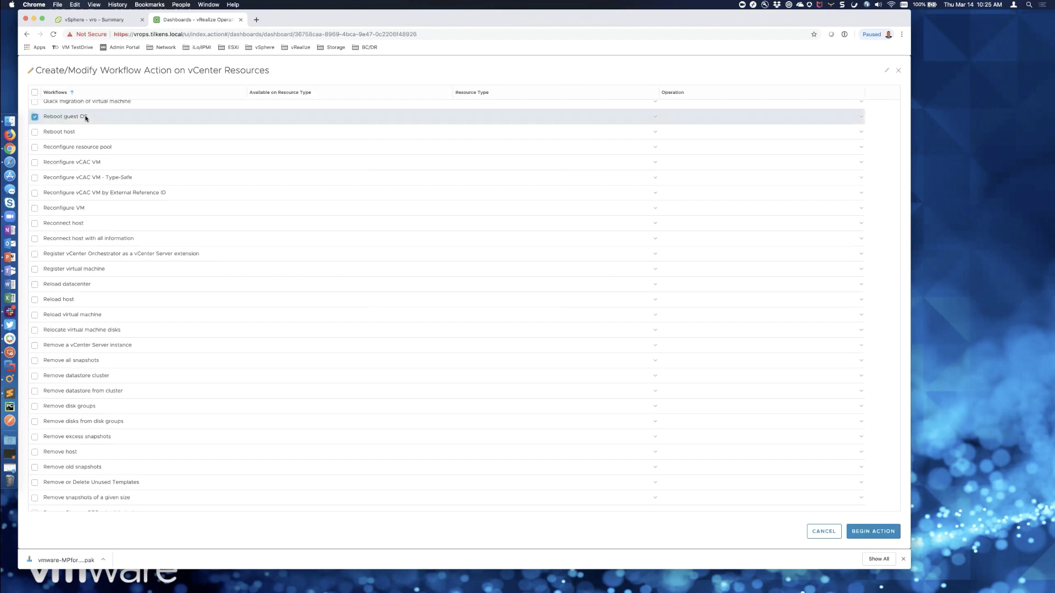
- Set Reboot guest OS resource type to Virtual Machine and operation to Add, then begin the action
scroll(150, 165, "up", 3)
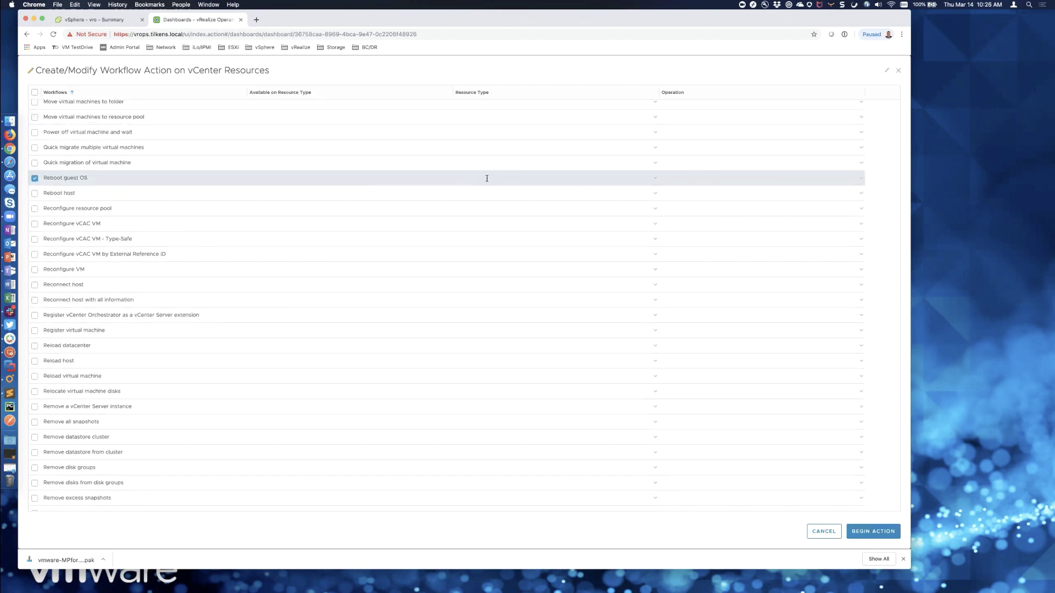
left_click(654, 178)
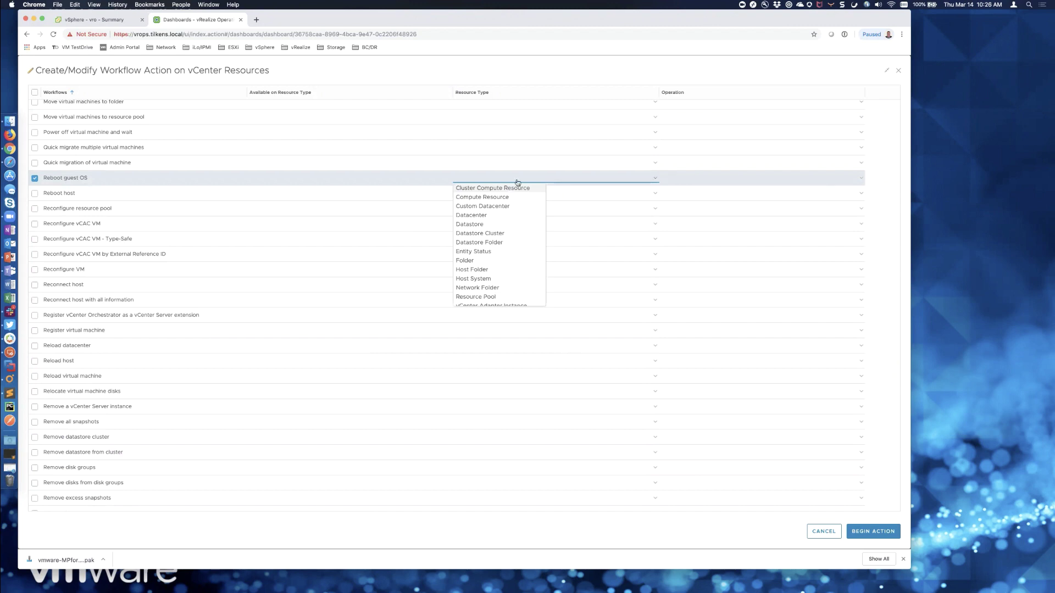
scroll(486, 277, "down", 2)
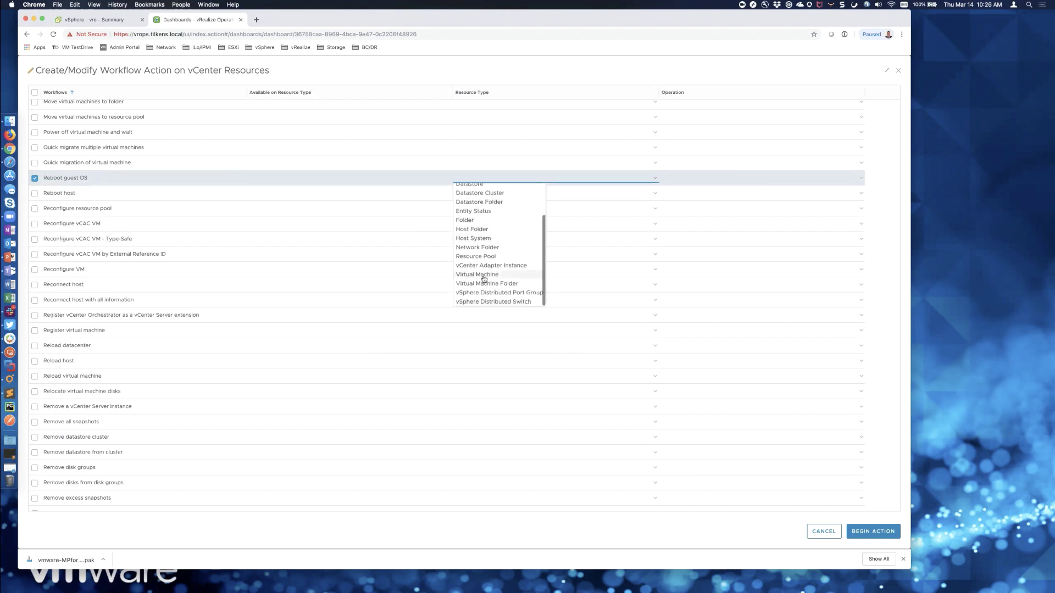
left_click(480, 274)
left_click(818, 179)
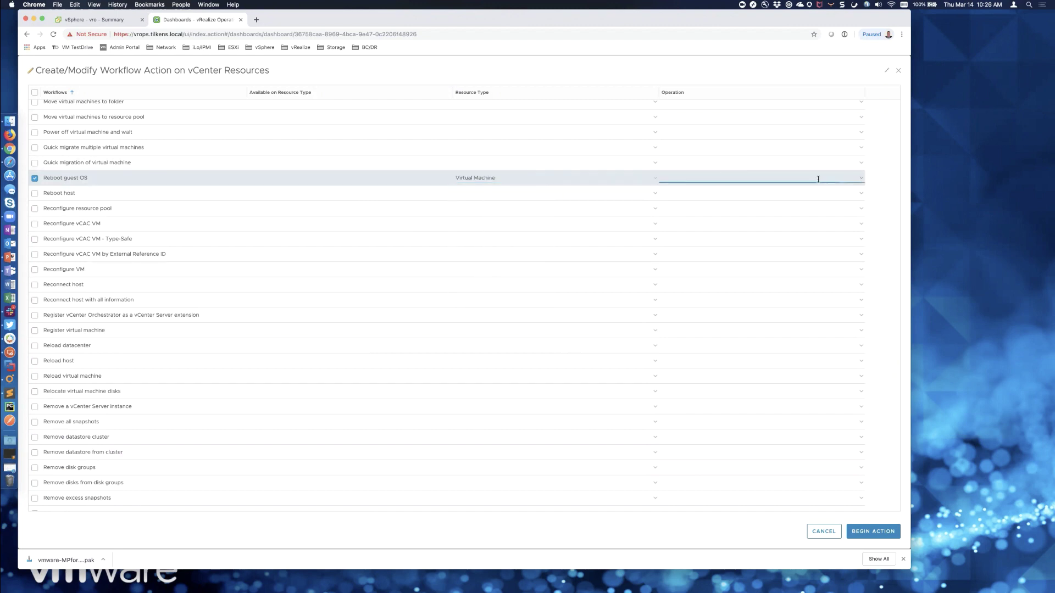
left_click(861, 178)
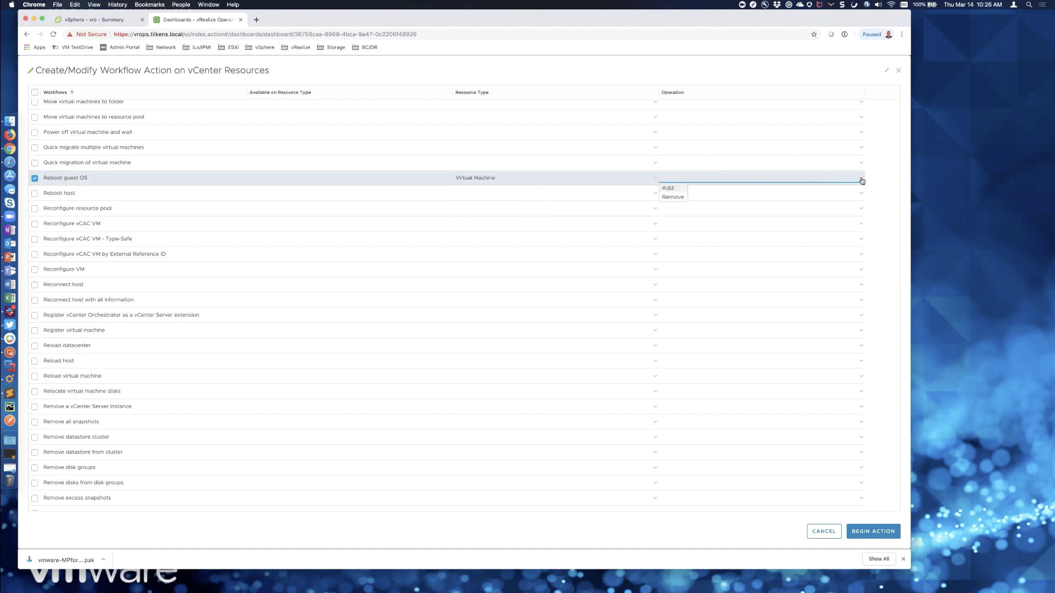
left_click(669, 189)
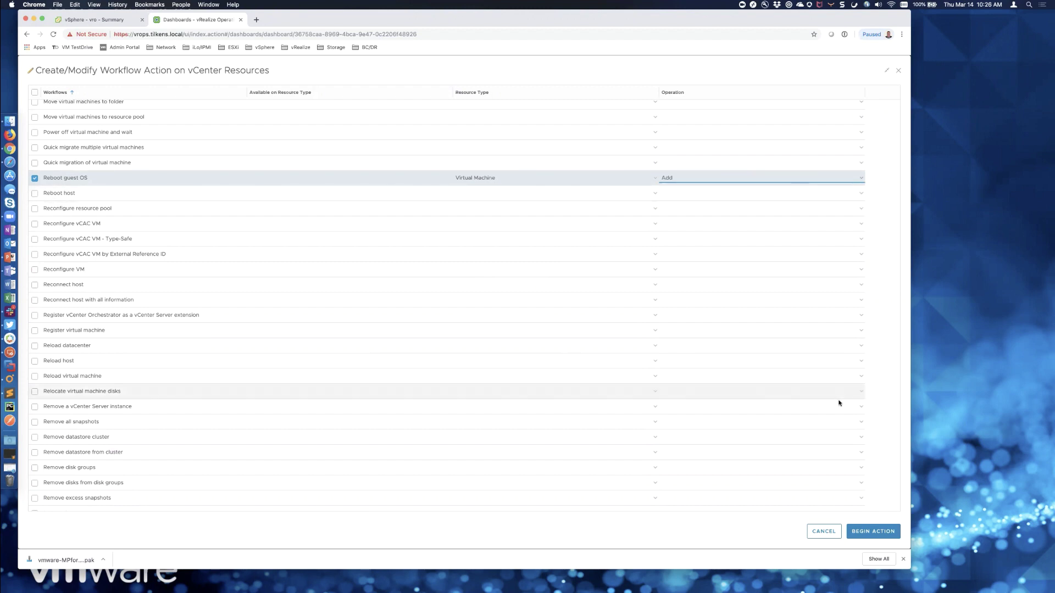
left_click(873, 529)
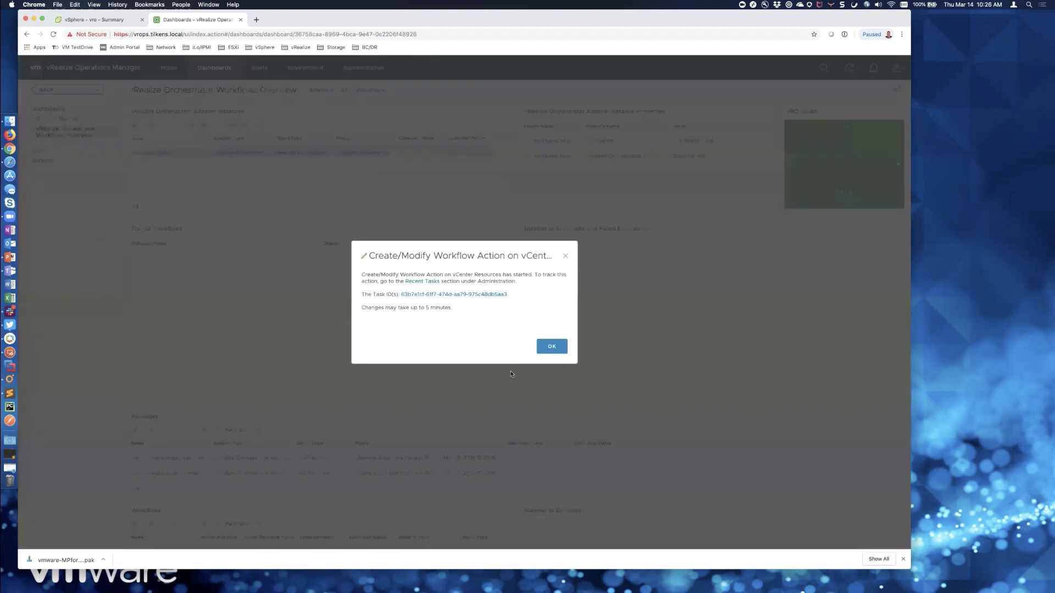
- Verify in Administration > History > Recent Tasks the workflow action task completed, then search 'utility'
left_click(546, 346)
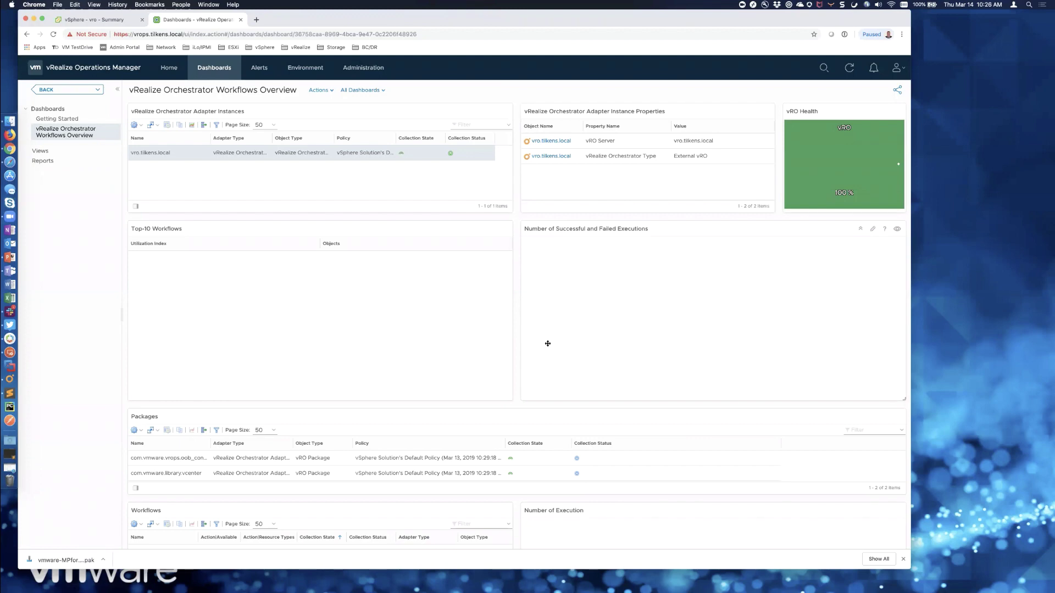
left_click(385, 71)
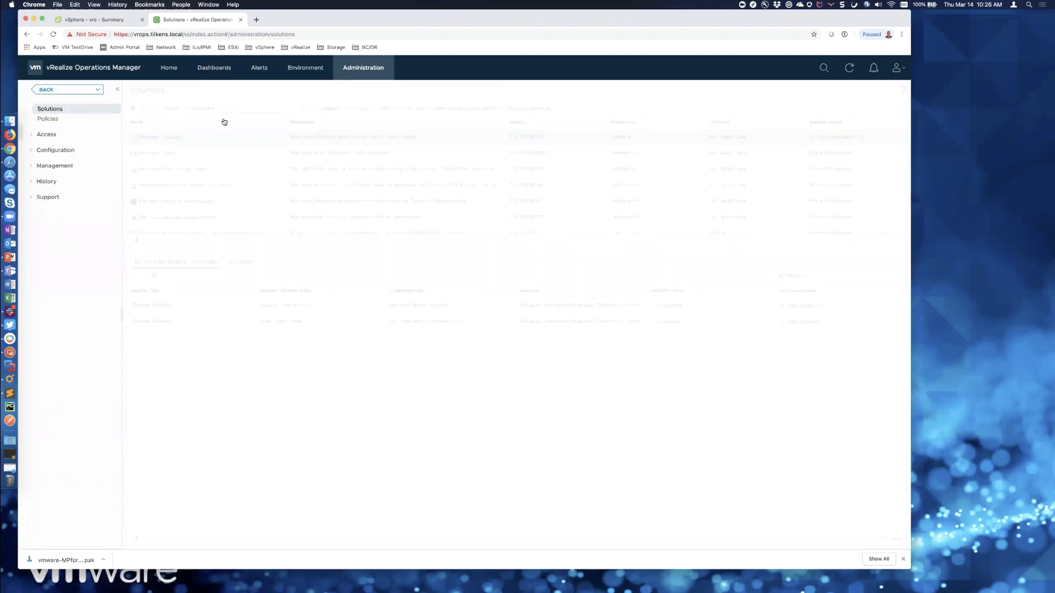
left_click(28, 183)
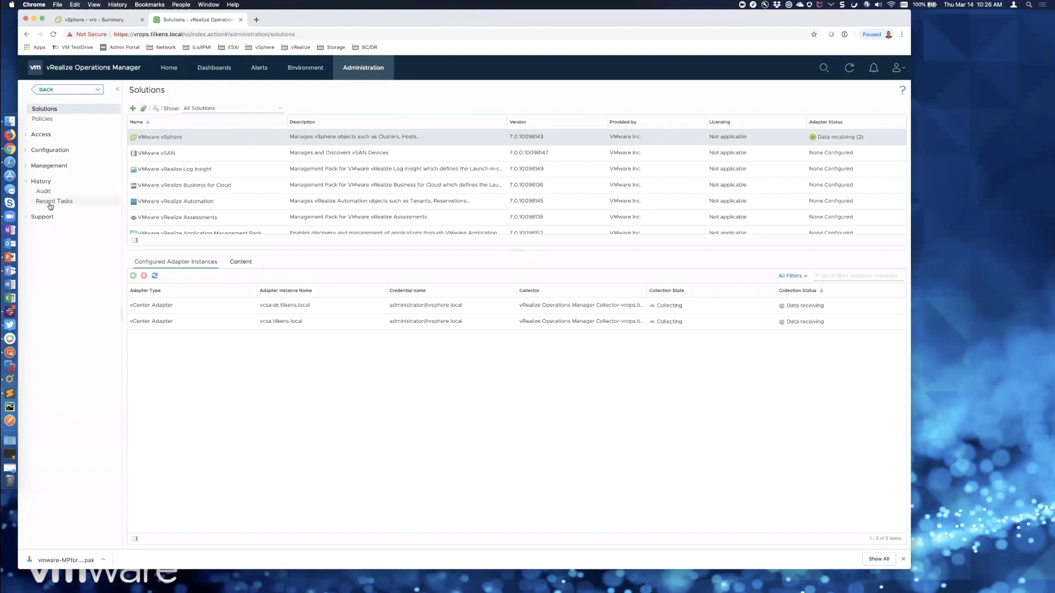
left_click(51, 203)
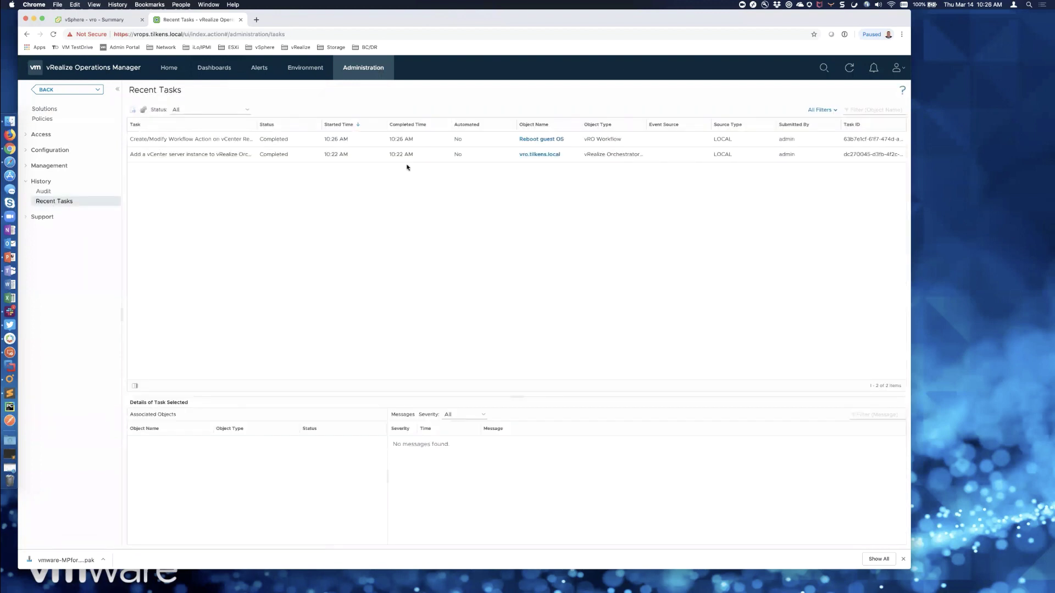
left_click(611, 156)
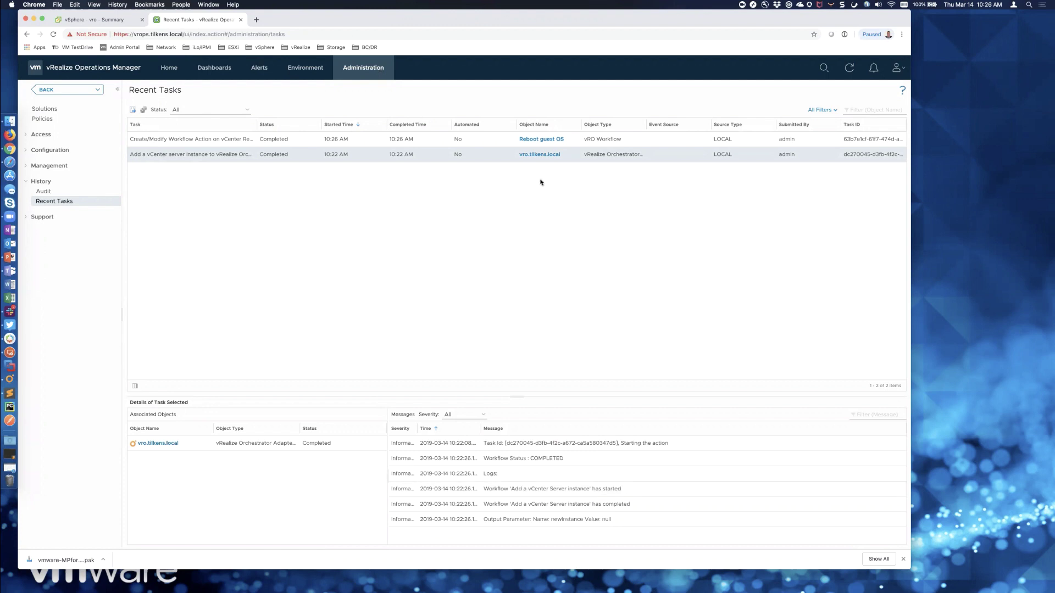
left_click(621, 137)
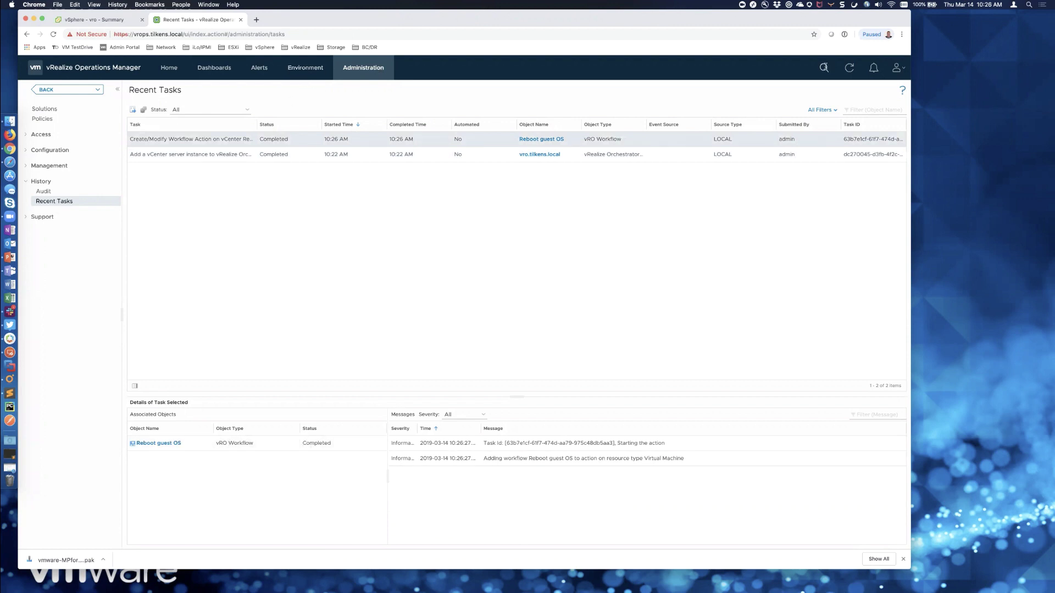
left_click(823, 67)
type("utility")
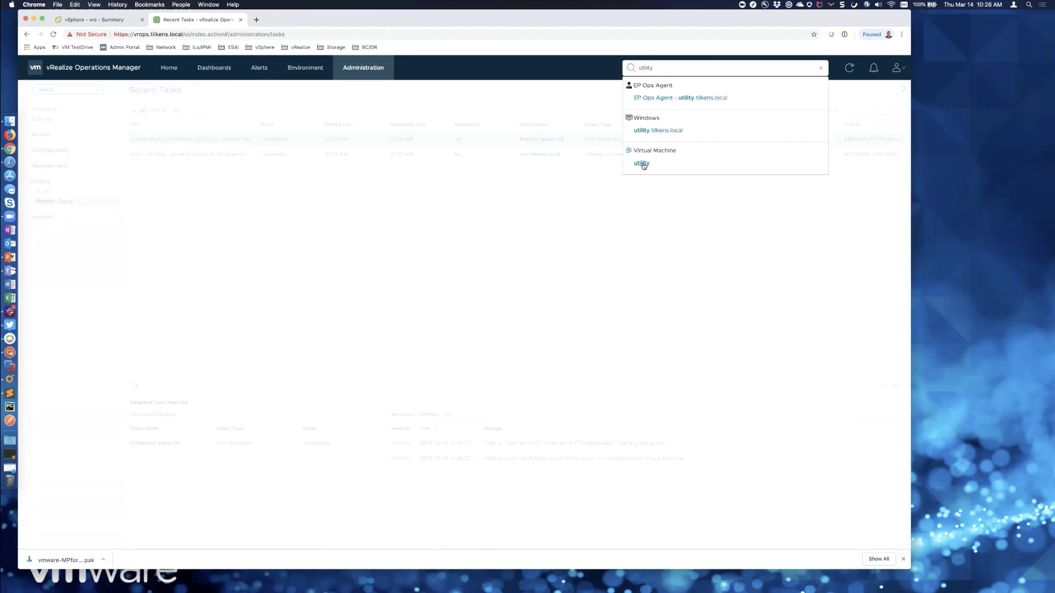
- Open the utility VM's page, glance at its actions, then log out of vRealize Operations
left_click(642, 163)
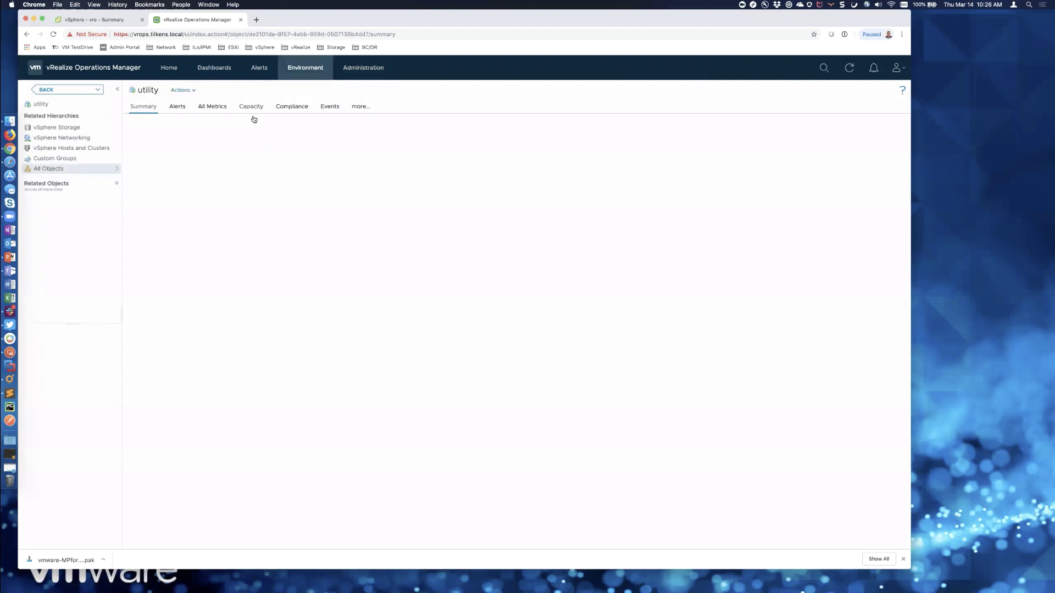
left_click(194, 90)
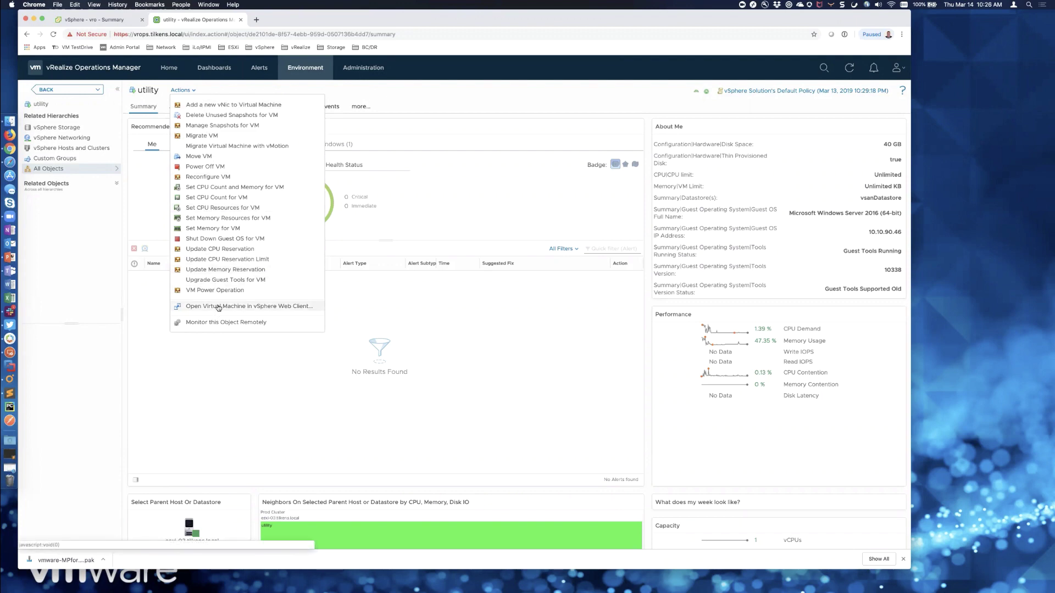
left_click(441, 96)
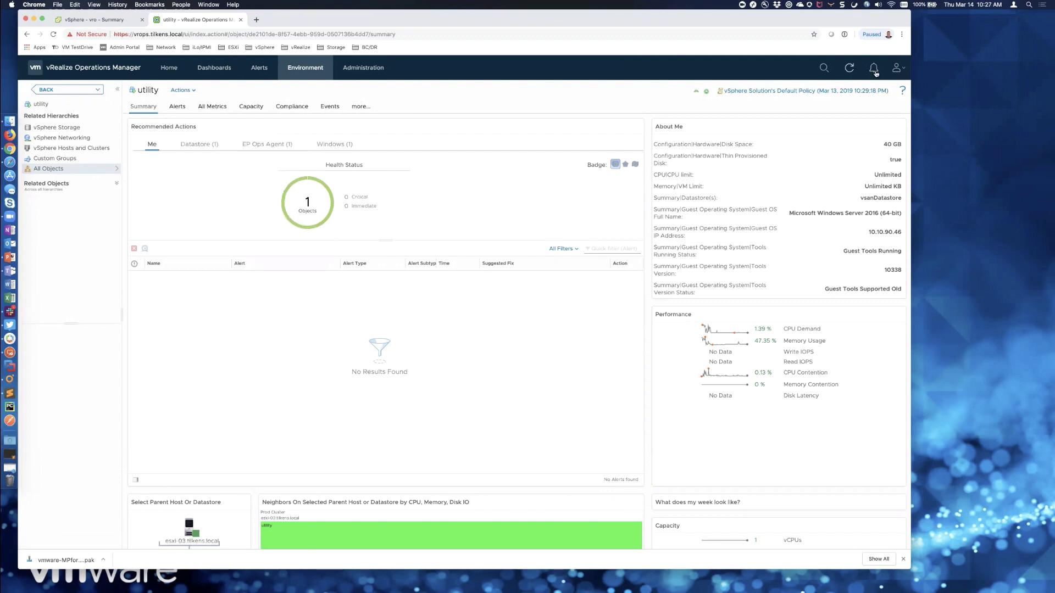
left_click(896, 67)
left_click(876, 134)
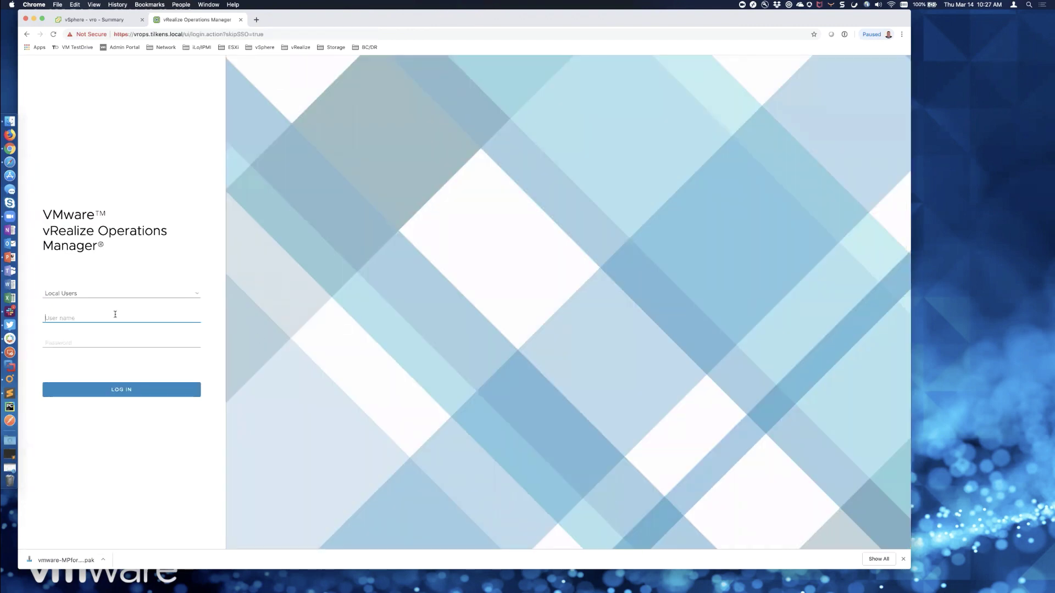
- Log back in as admin with the account password
type("admin")
key("Tab")
type("****")
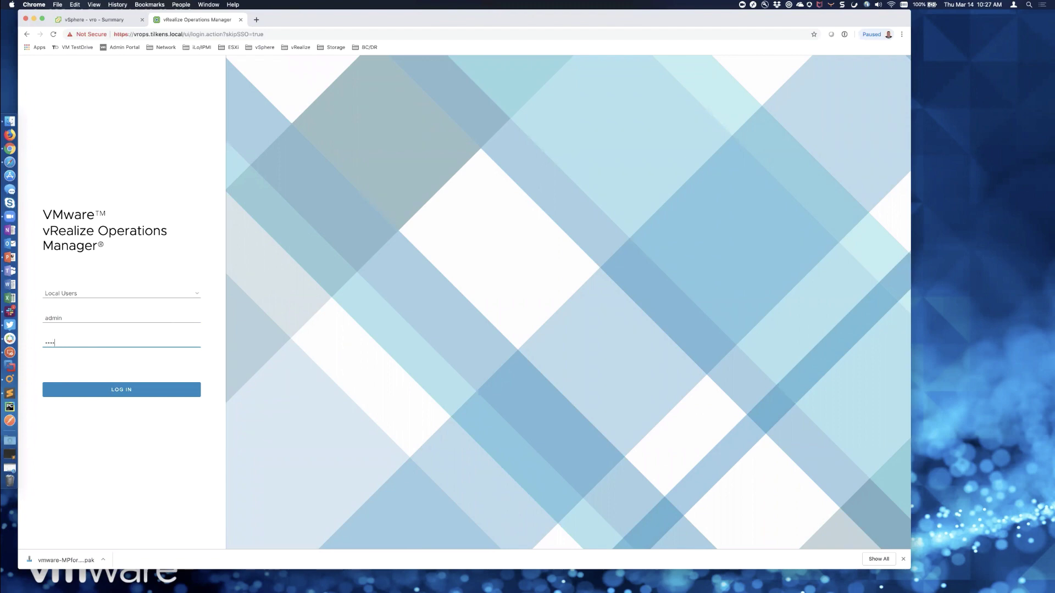
type("****")
key("Return")
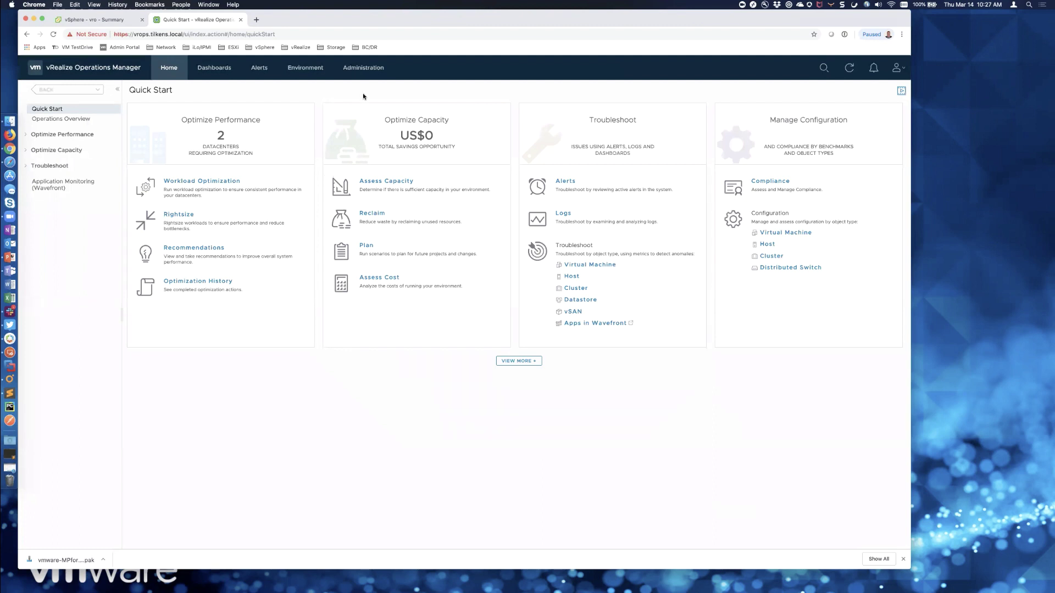
- Search for 'utility', open the utility VM's summary, and review its Actions list
left_click(824, 67)
type("utility")
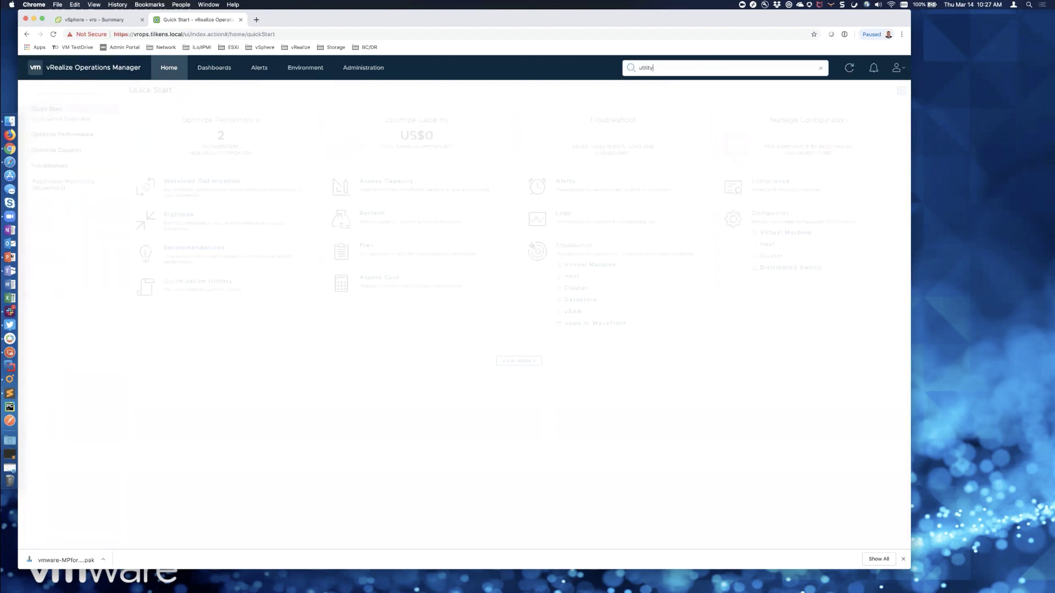
left_click(648, 162)
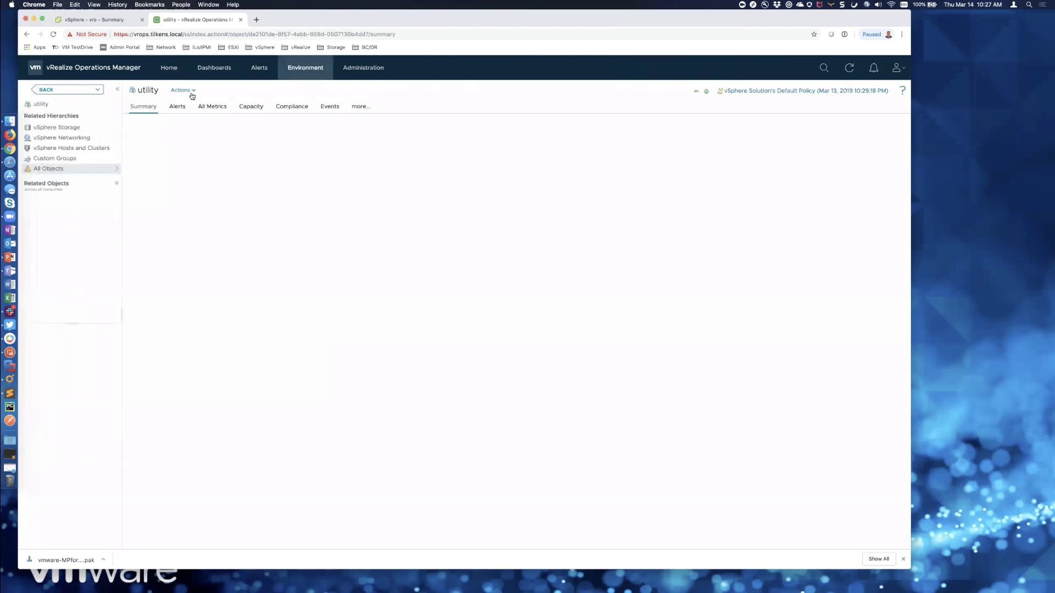
left_click(193, 92)
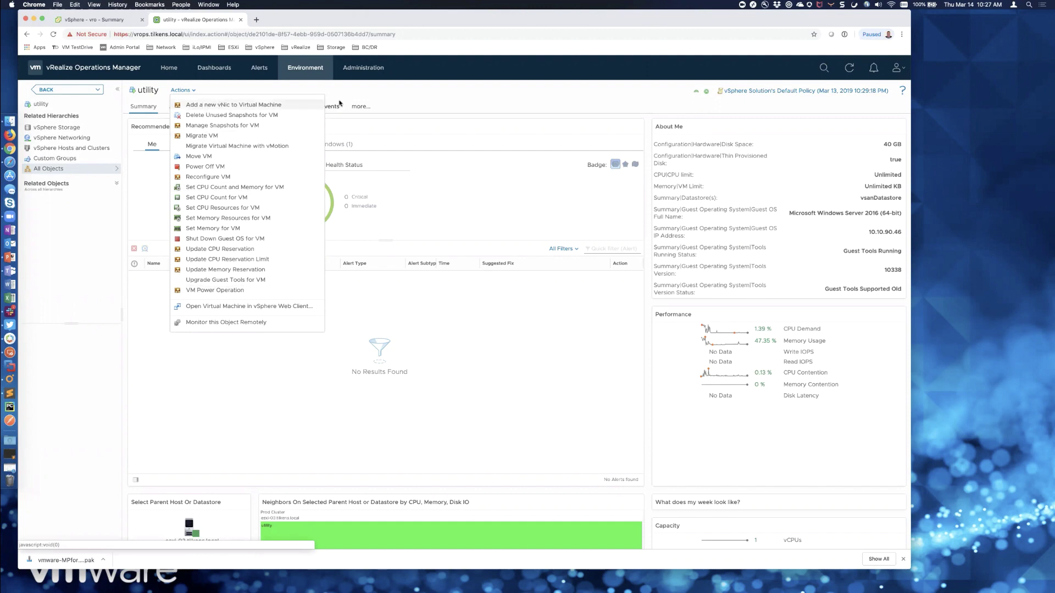
left_click(383, 95)
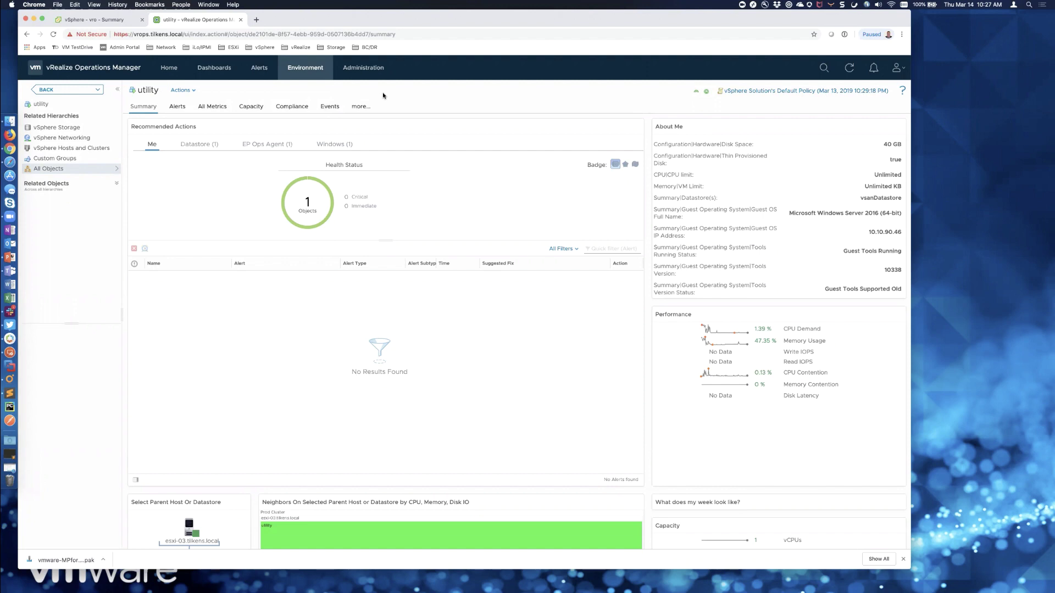
- Under Administration > Access Control > Roles, create a new role named after a user
left_click(363, 67)
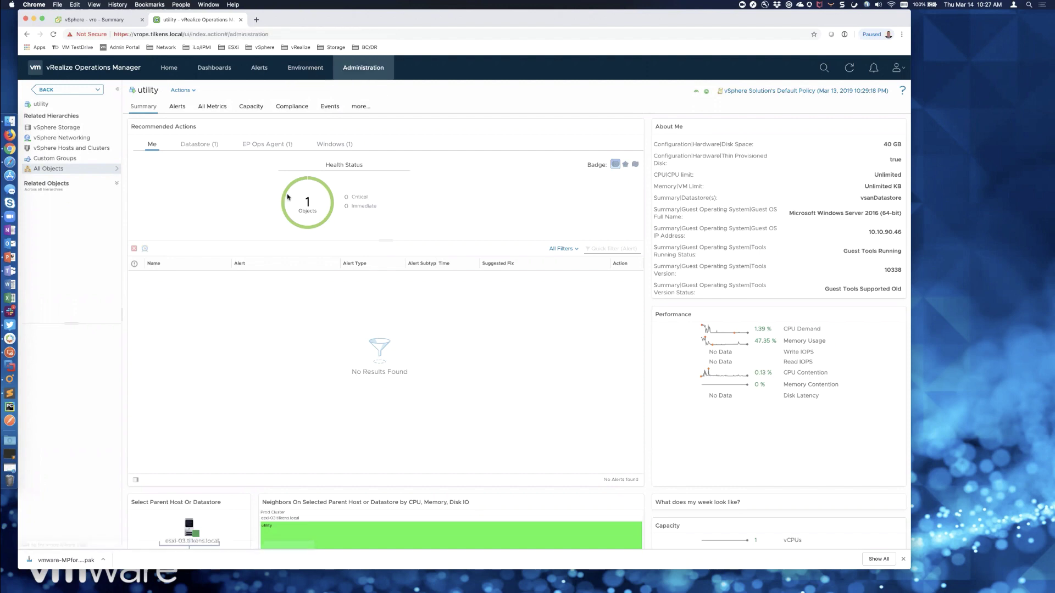
left_click(23, 138)
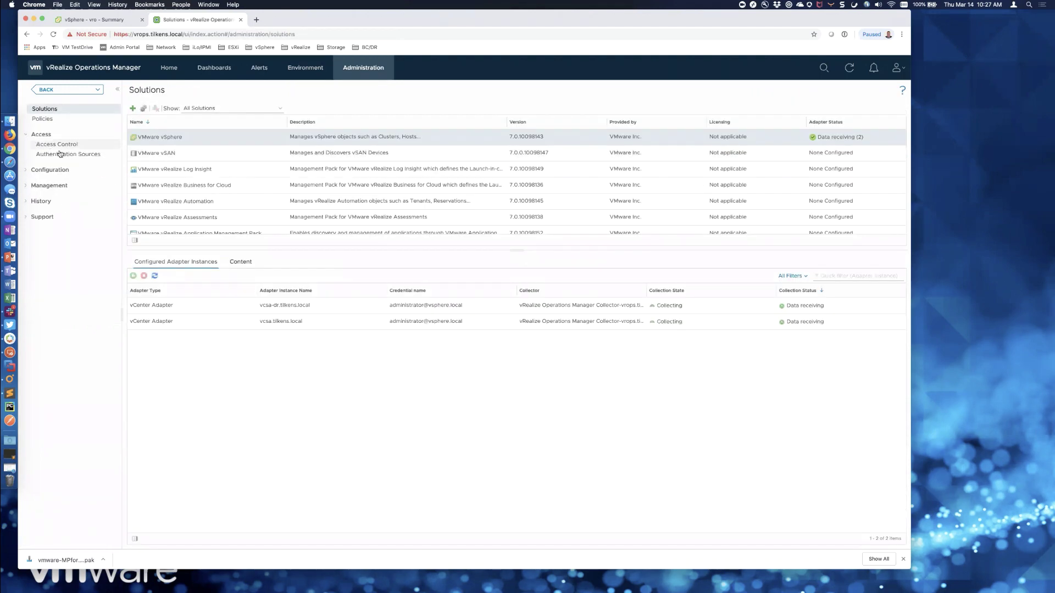
left_click(62, 155)
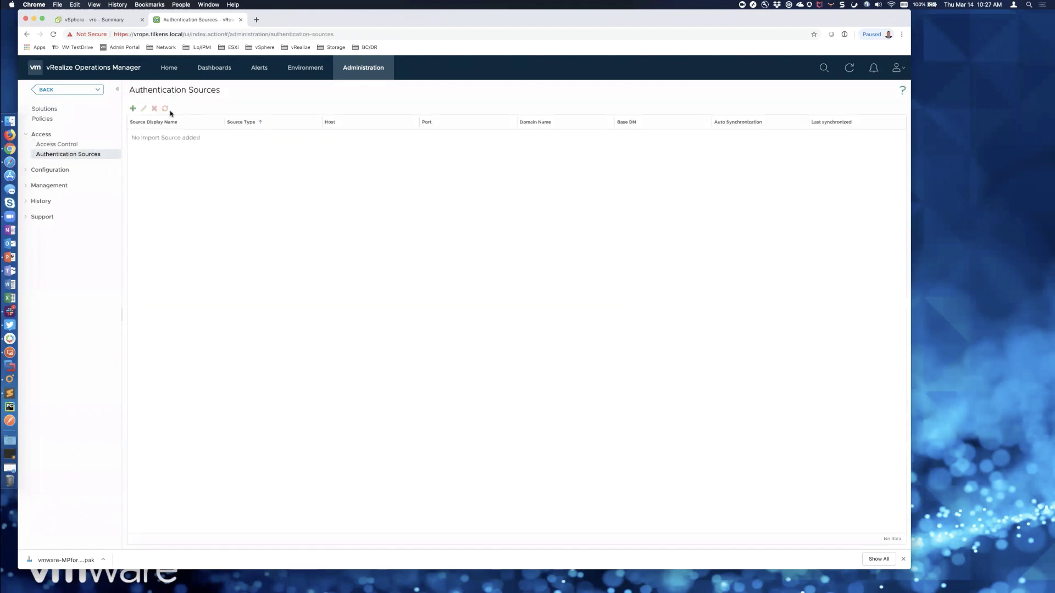
left_click(69, 145)
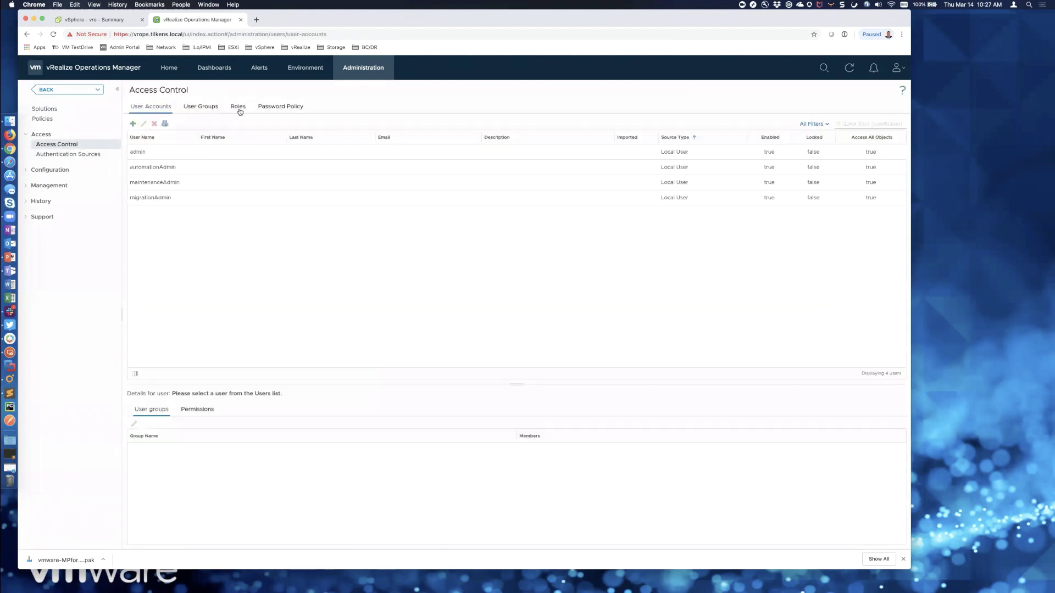
left_click(238, 107)
left_click(132, 123)
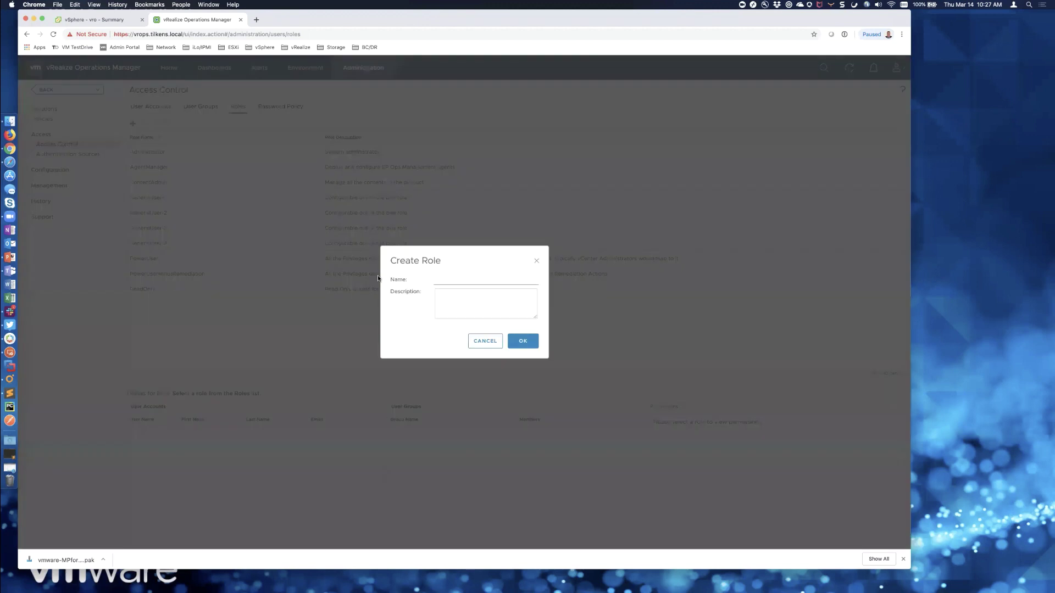
left_click(468, 280)
left_click(520, 342)
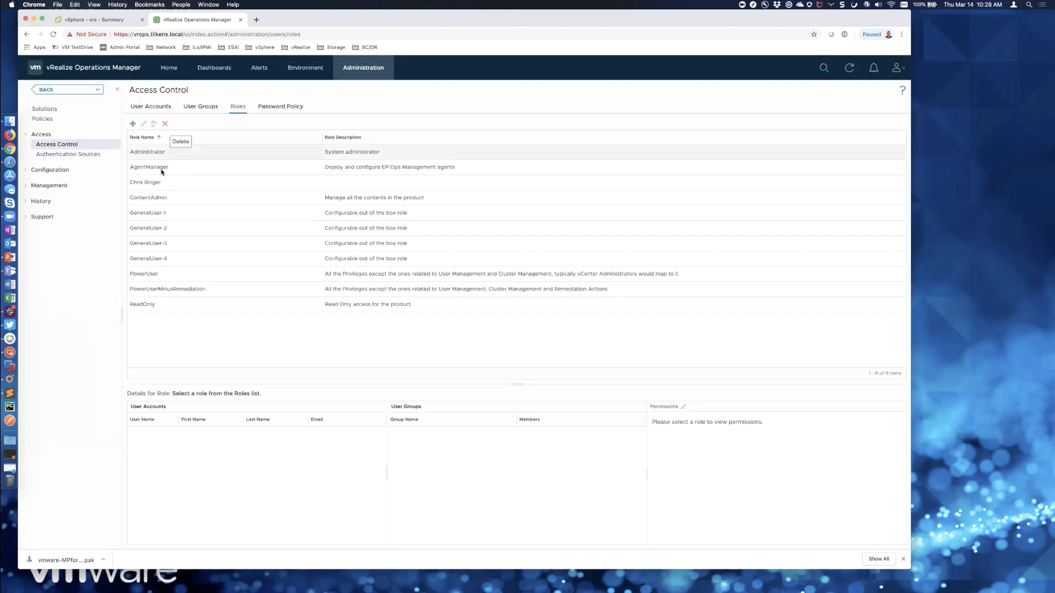
- Edit the new role's permissions, expanding Alerts, Administration, and Environment > Action
left_click(178, 183)
left_click(683, 406)
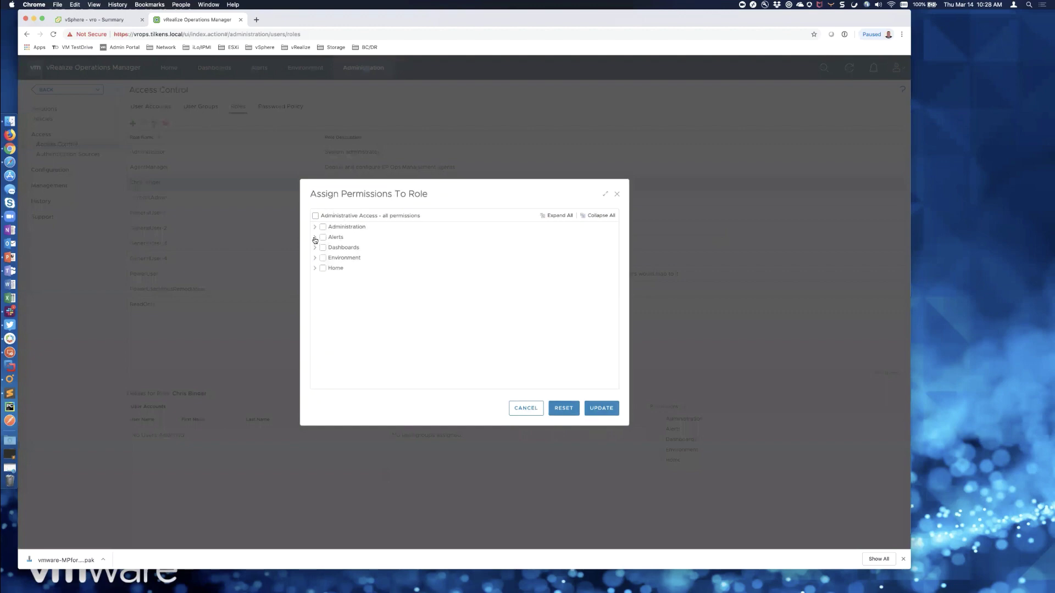
left_click(315, 237)
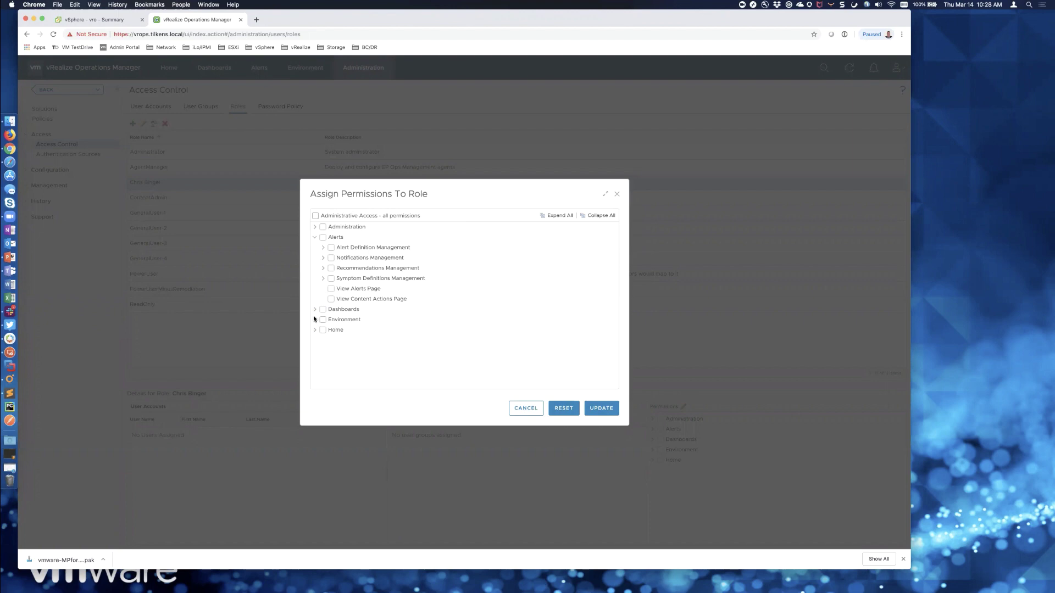
left_click(315, 228)
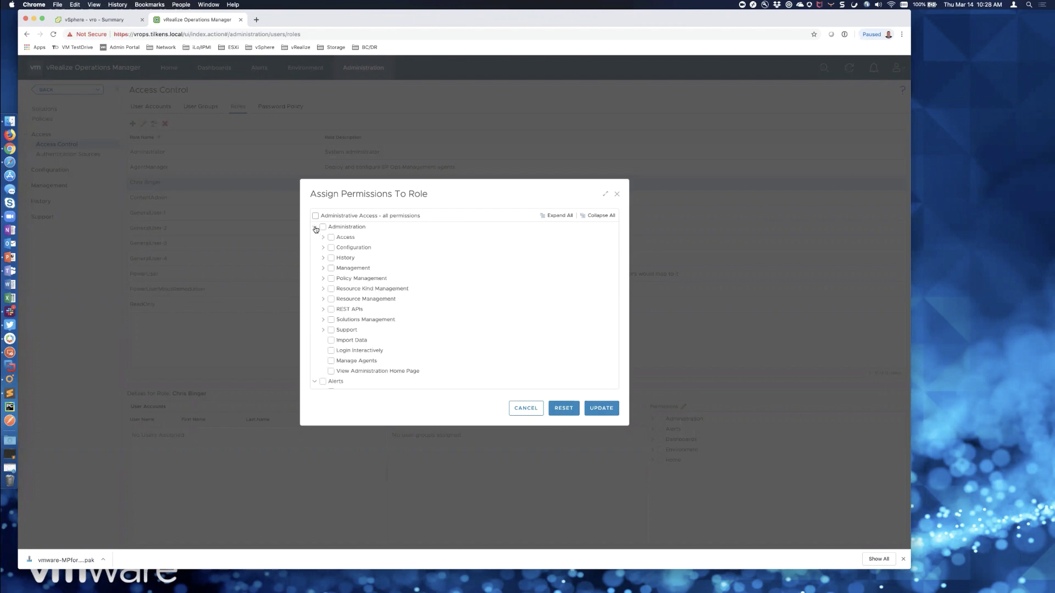
left_click(315, 227)
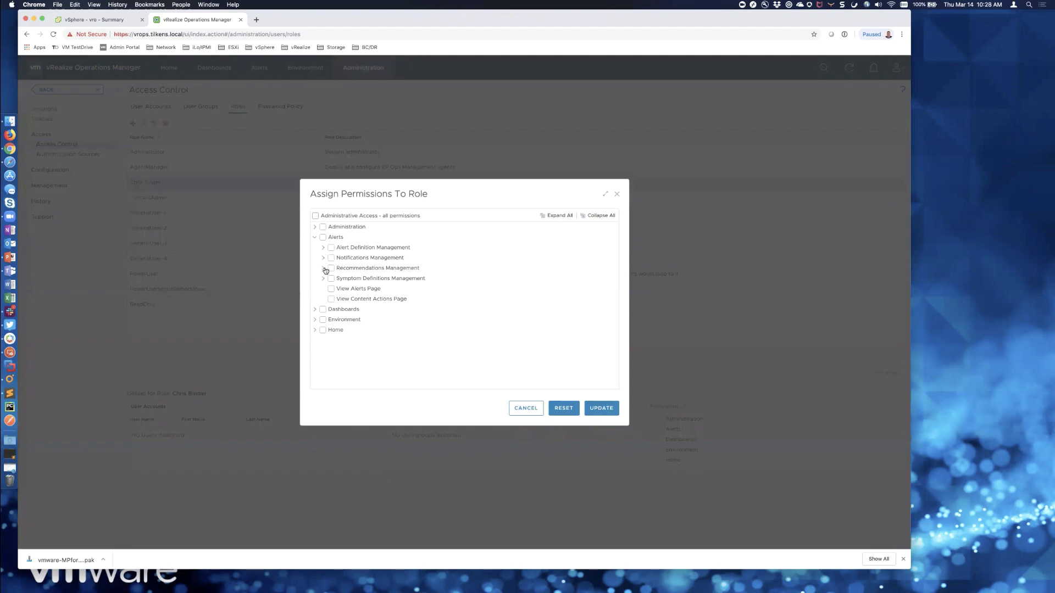
left_click(315, 320)
left_click(324, 330)
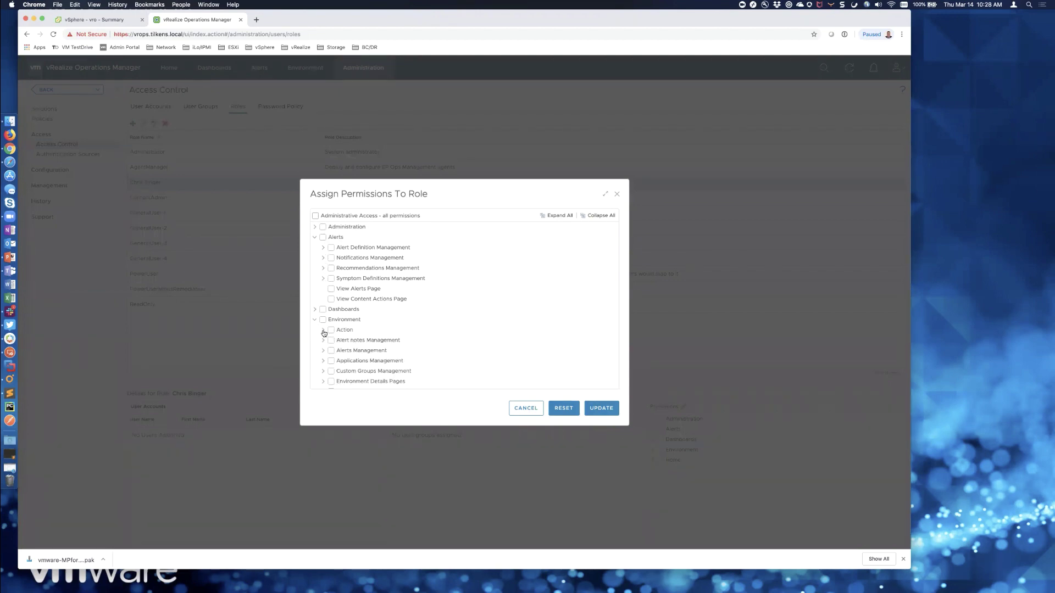
- Browse the Action permissions, including adding a vCenter to Orchestrator, then cancel without saving
scroll(383, 345, "down", 4)
scroll(384, 344, "down", 10)
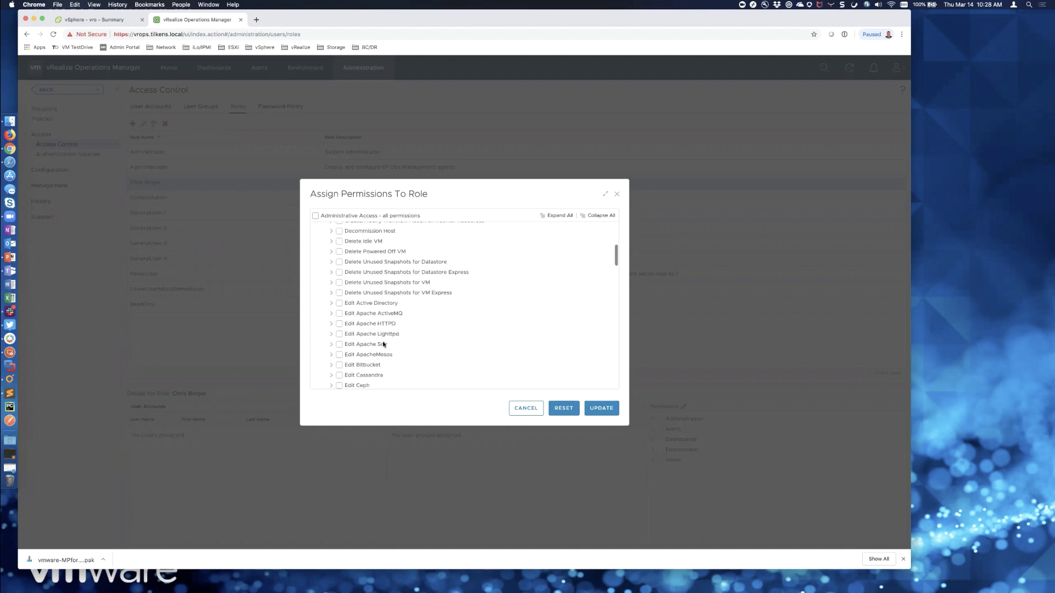
scroll(383, 345, "down", 10)
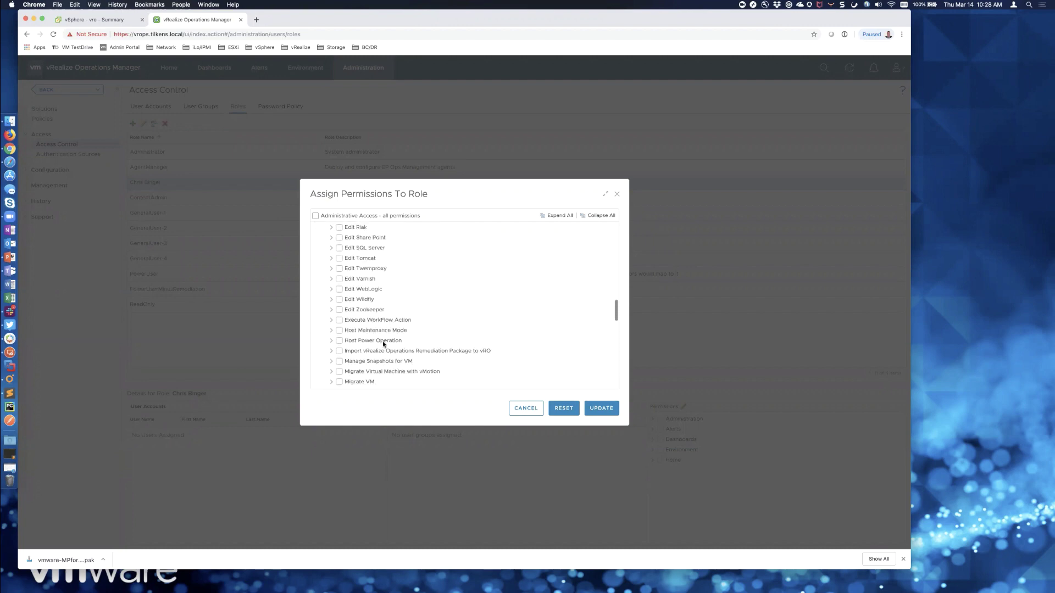
scroll(384, 344, "down", 9)
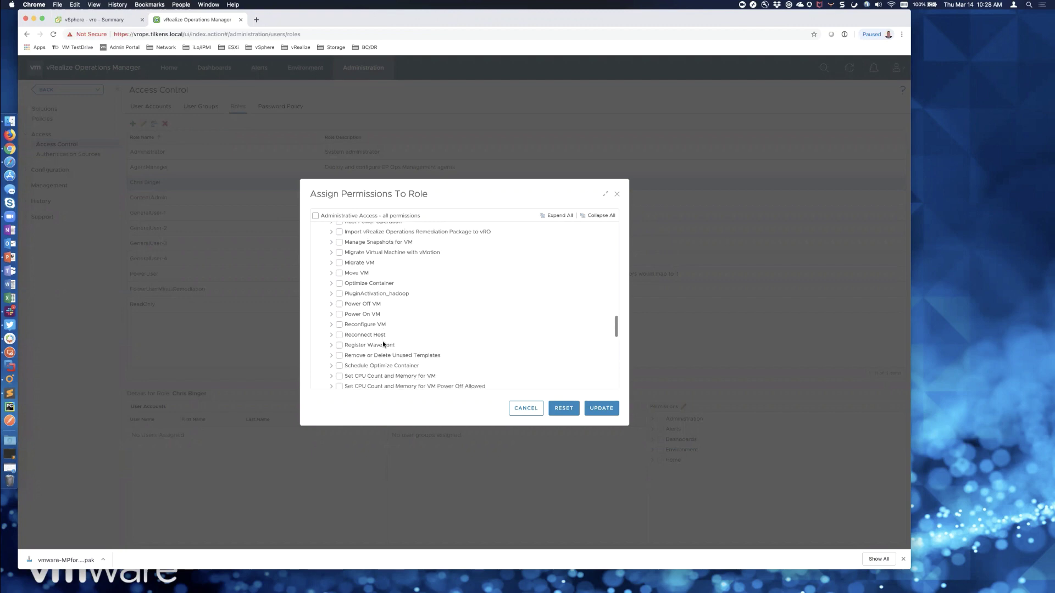
scroll(383, 344, "up", 20)
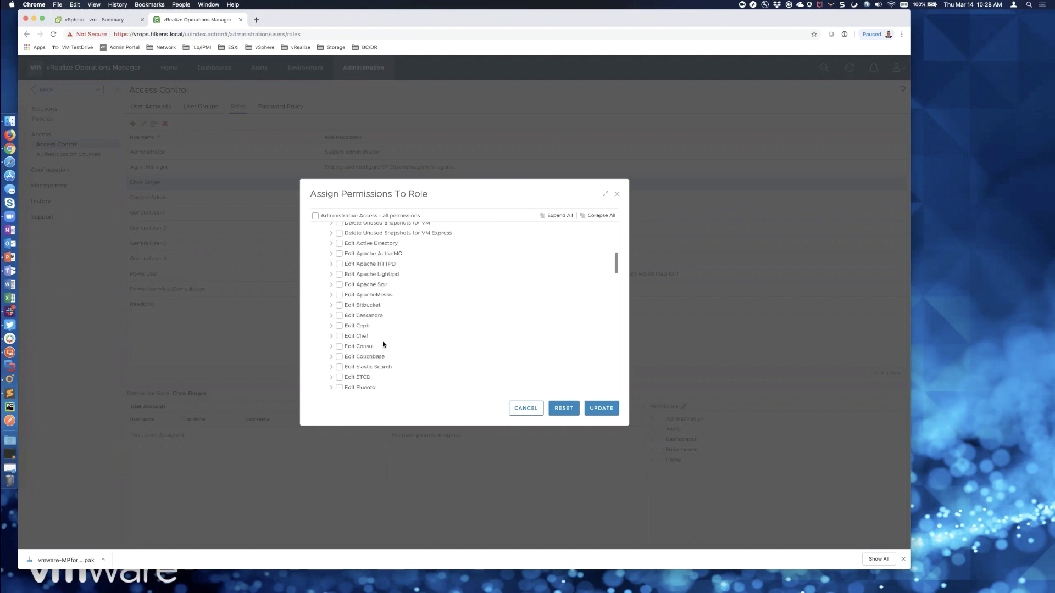
scroll(384, 345, "up", 2)
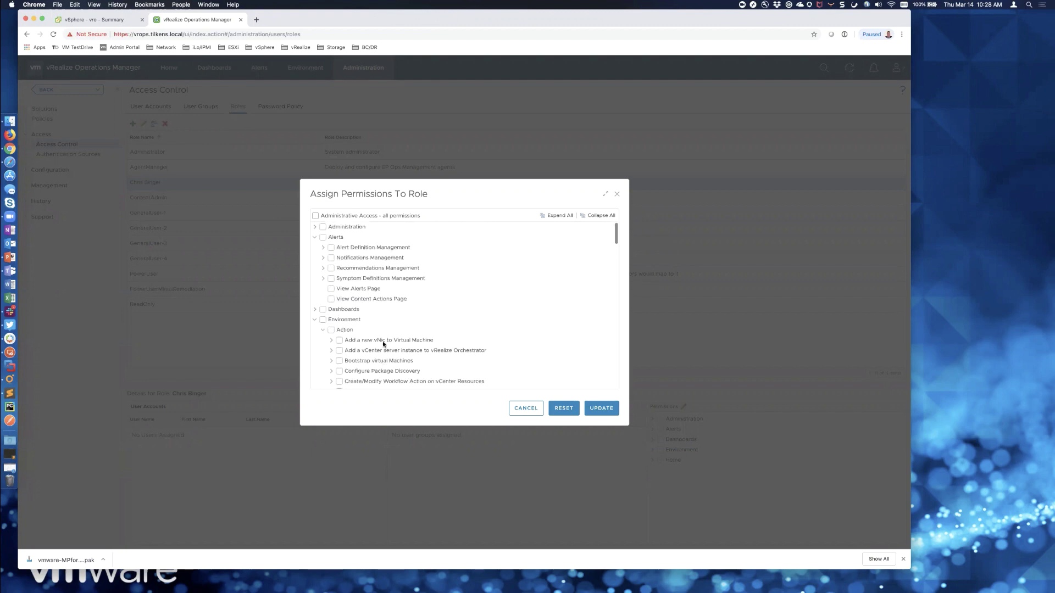
scroll(379, 342, "down", 4)
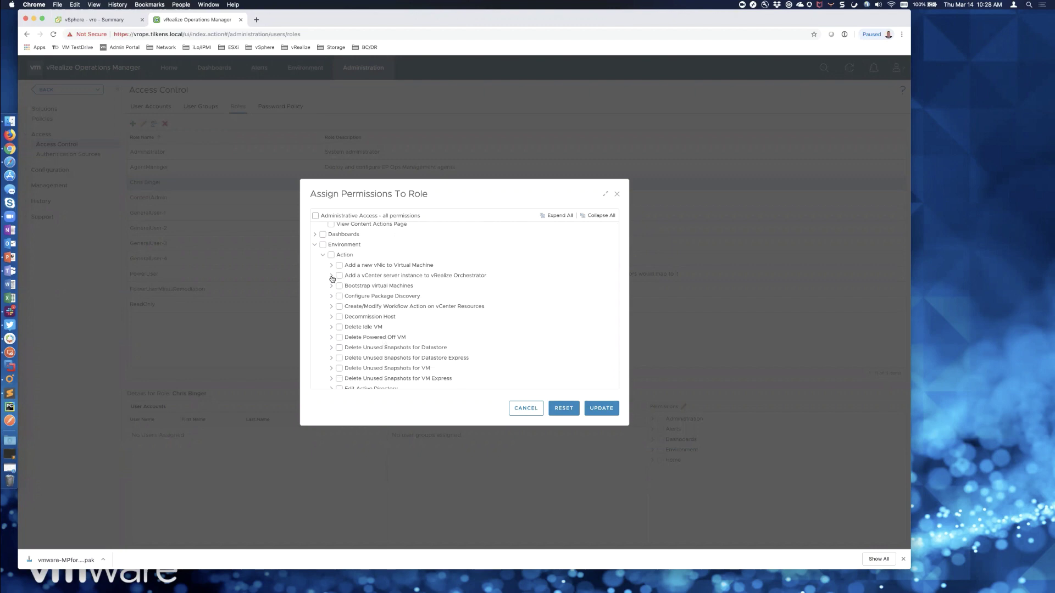
left_click(331, 275)
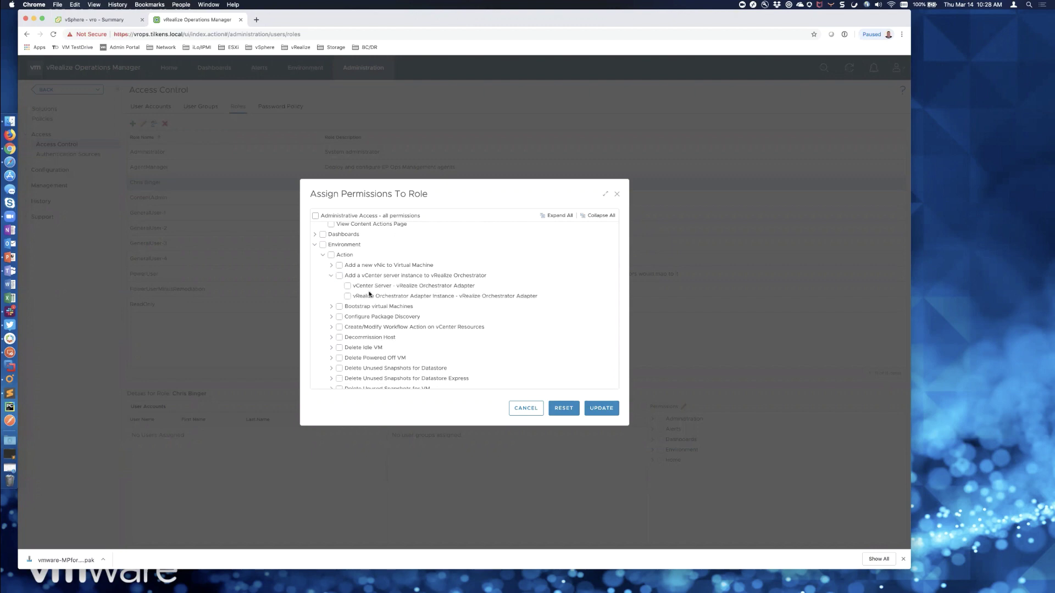
left_click(332, 275)
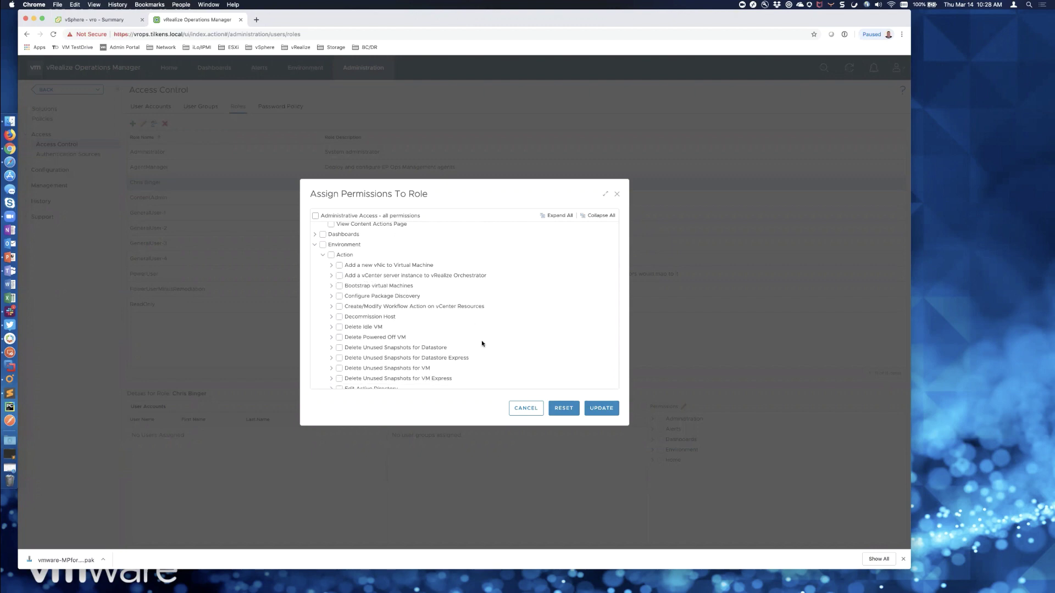
left_click(526, 408)
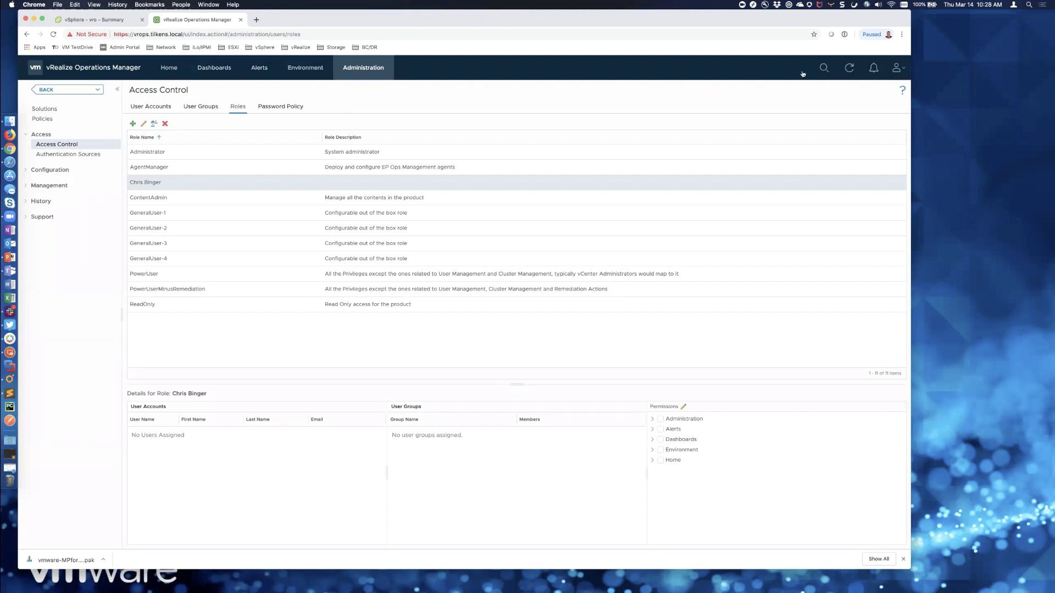
left_click(823, 68)
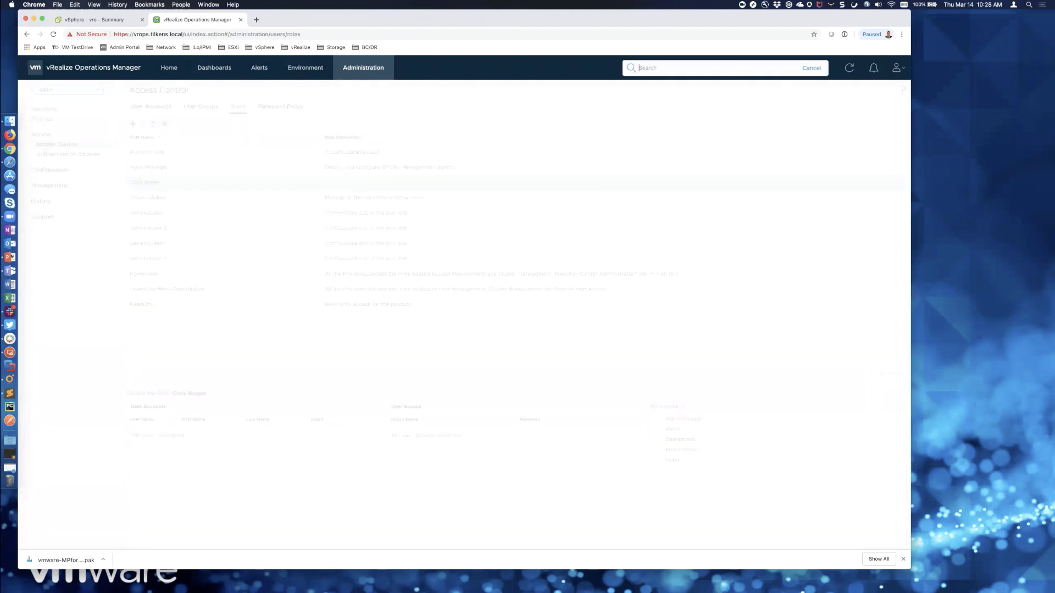
type("utility")
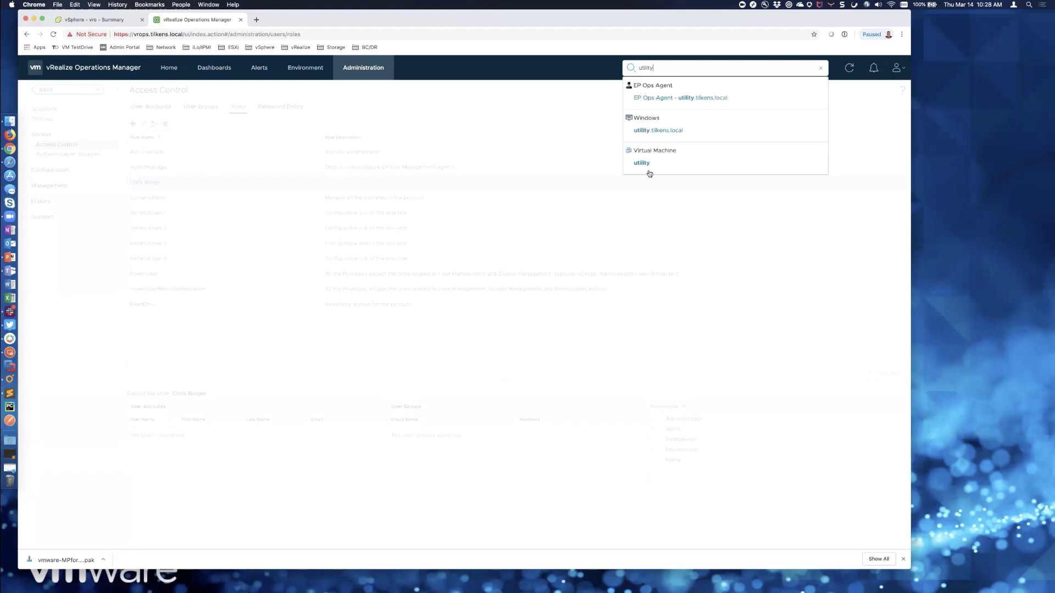
left_click(643, 164)
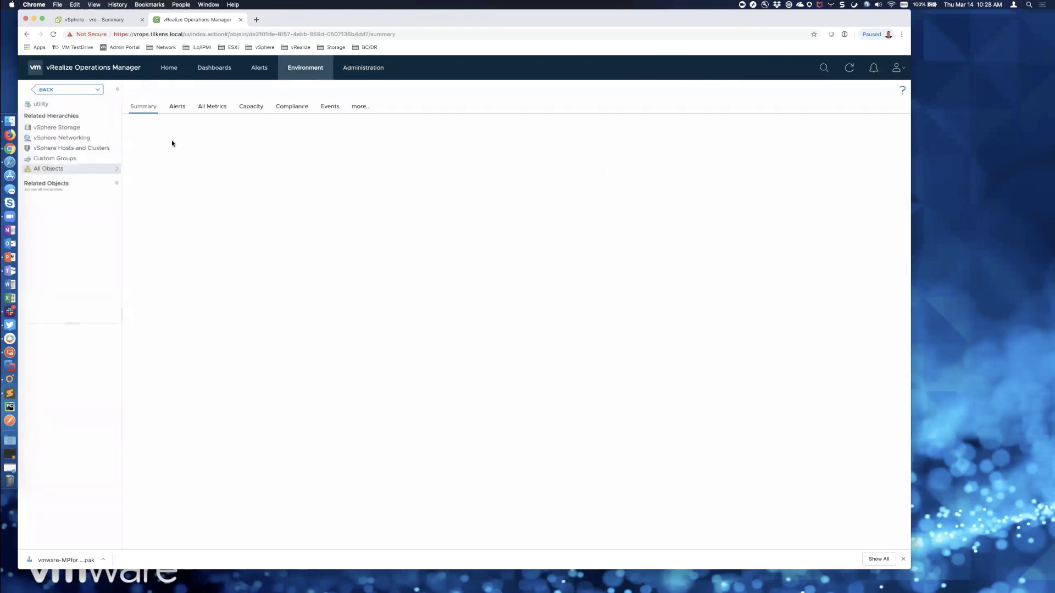
left_click(195, 92)
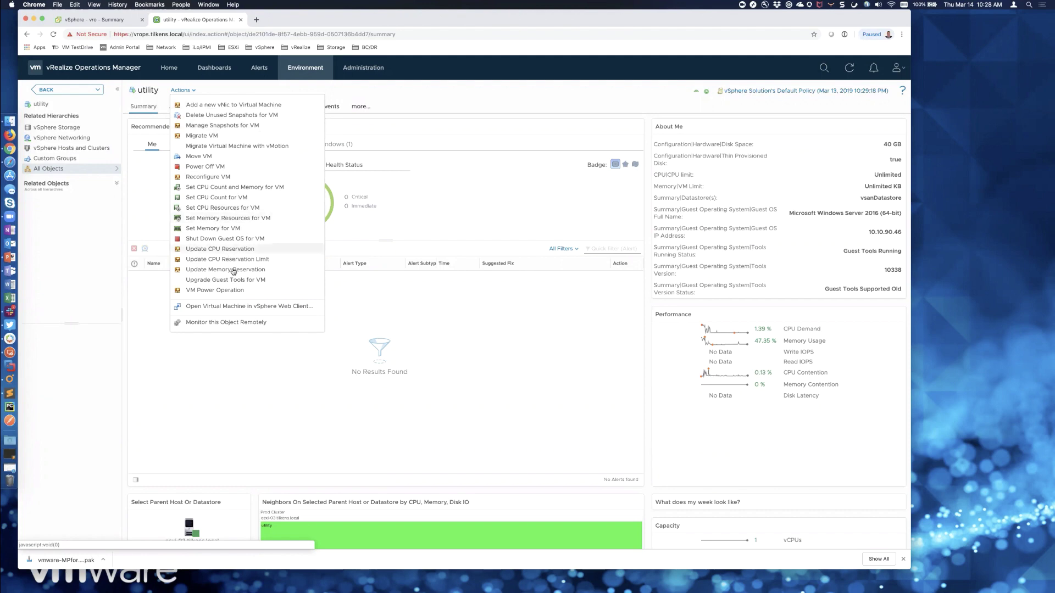
left_click(206, 290)
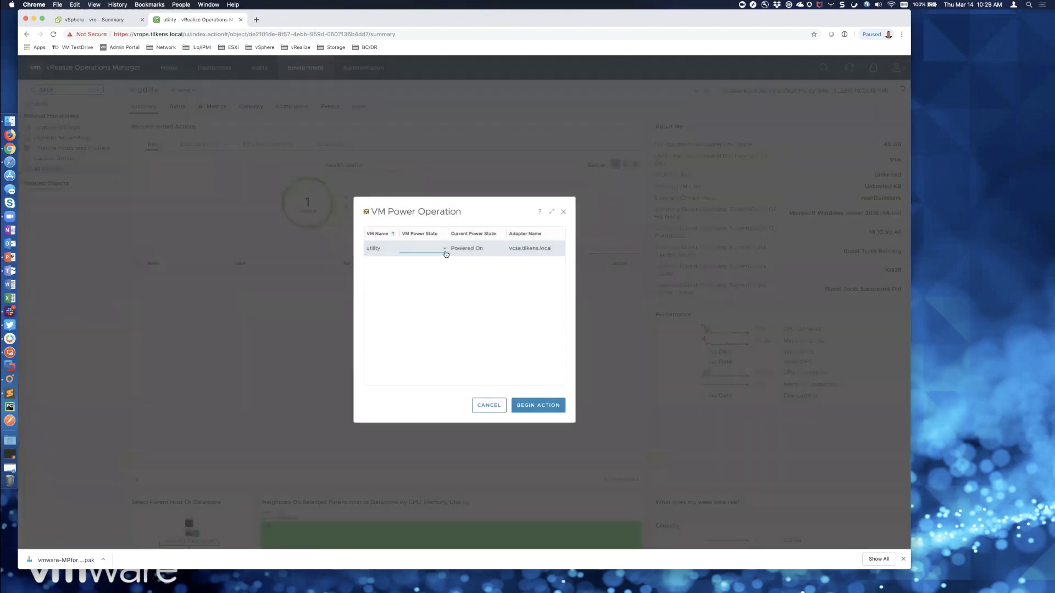
left_click(445, 251)
left_click(417, 268)
left_click(458, 300)
left_click(484, 407)
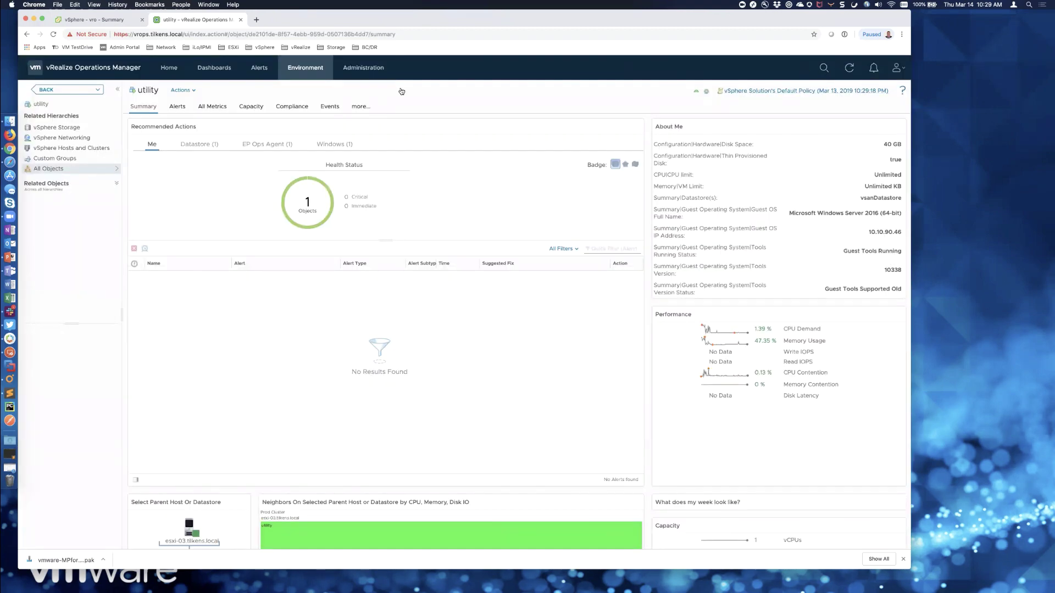
- Connect via Remote Desktop to the UTILITY server, accepting its certificate, then return to the browser
left_click(195, 91)
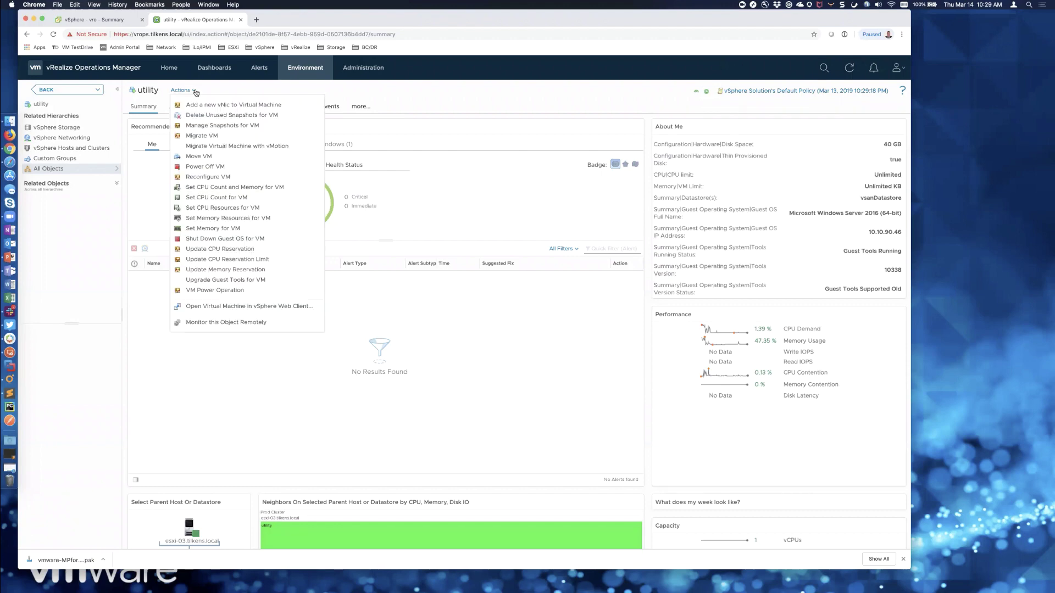
left_click(195, 91)
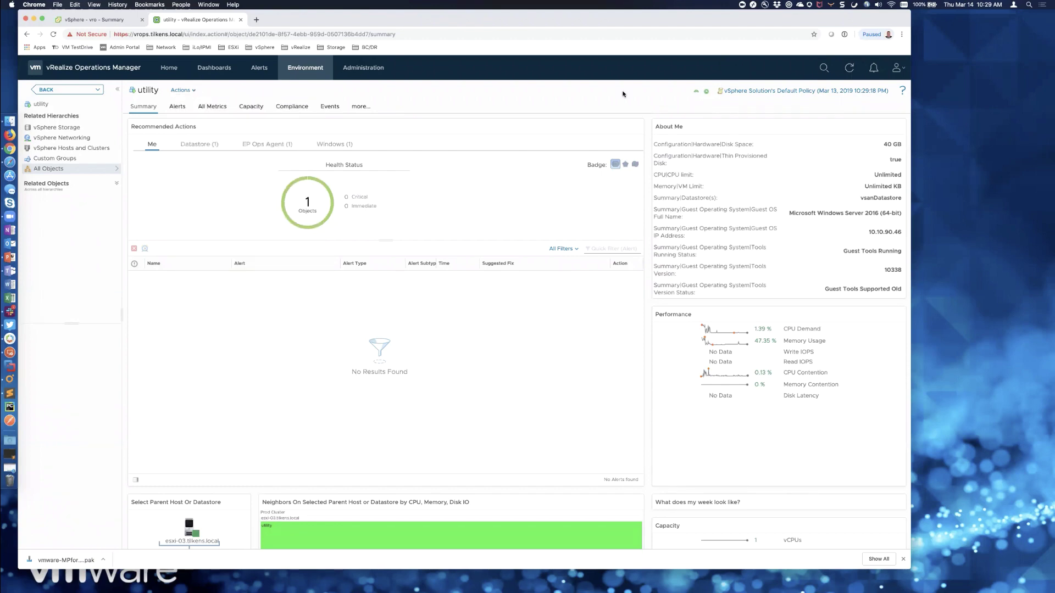
left_click(10, 352)
double_click(675, 159)
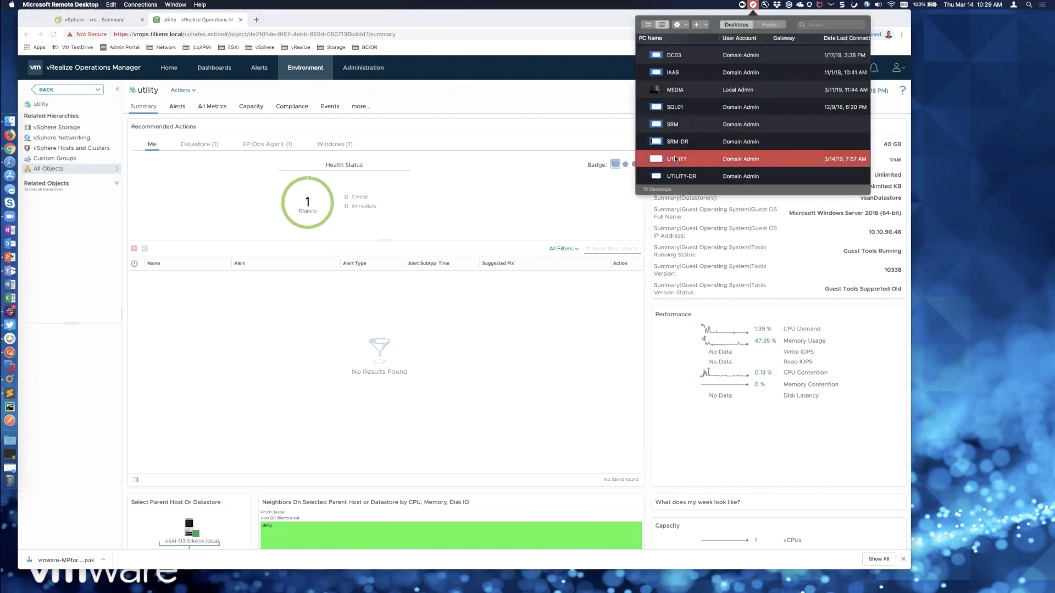
key("Return")
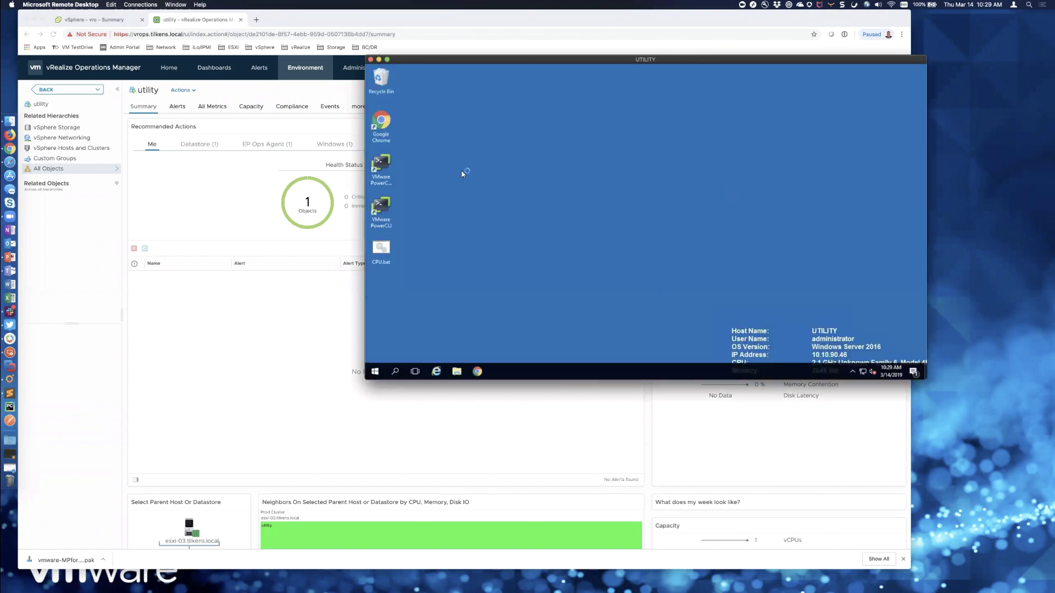
left_click(887, 53)
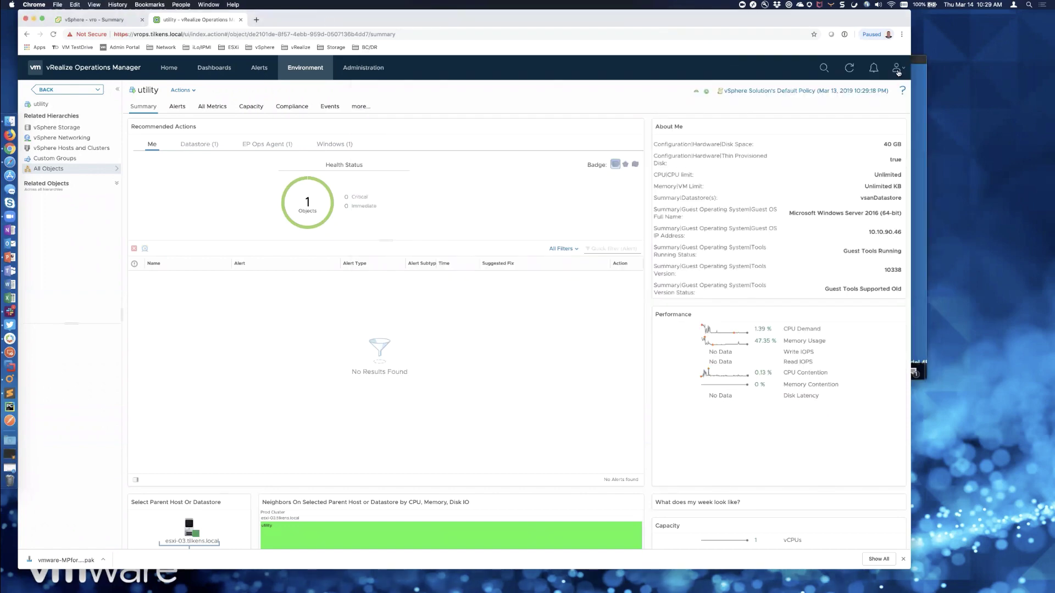
left_click(898, 72)
- Log out of Operations Manager and log back in as admin
left_click(879, 134)
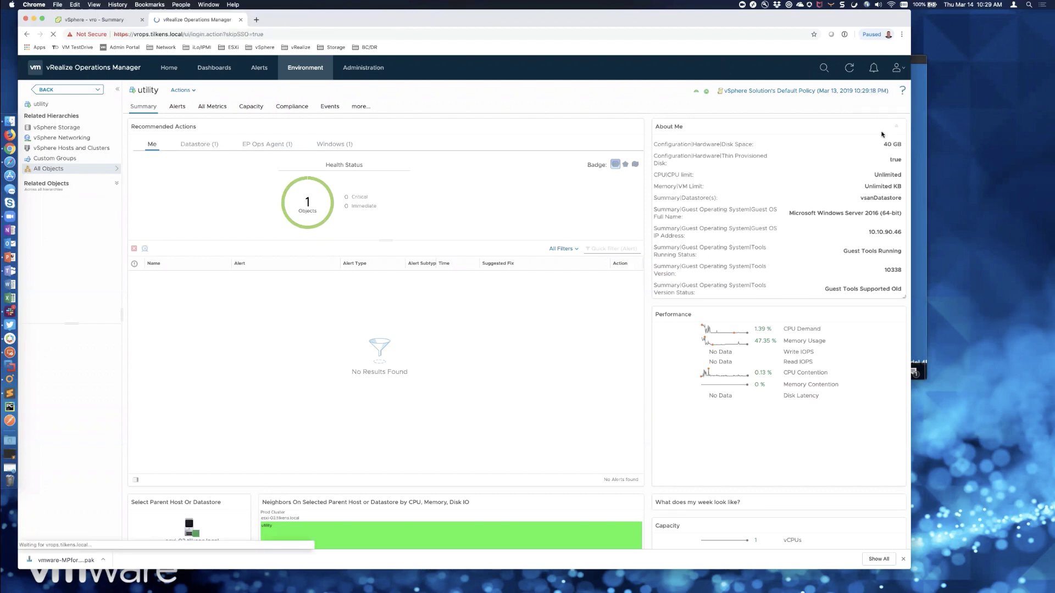
type("admin")
key("Tab")
type("••")
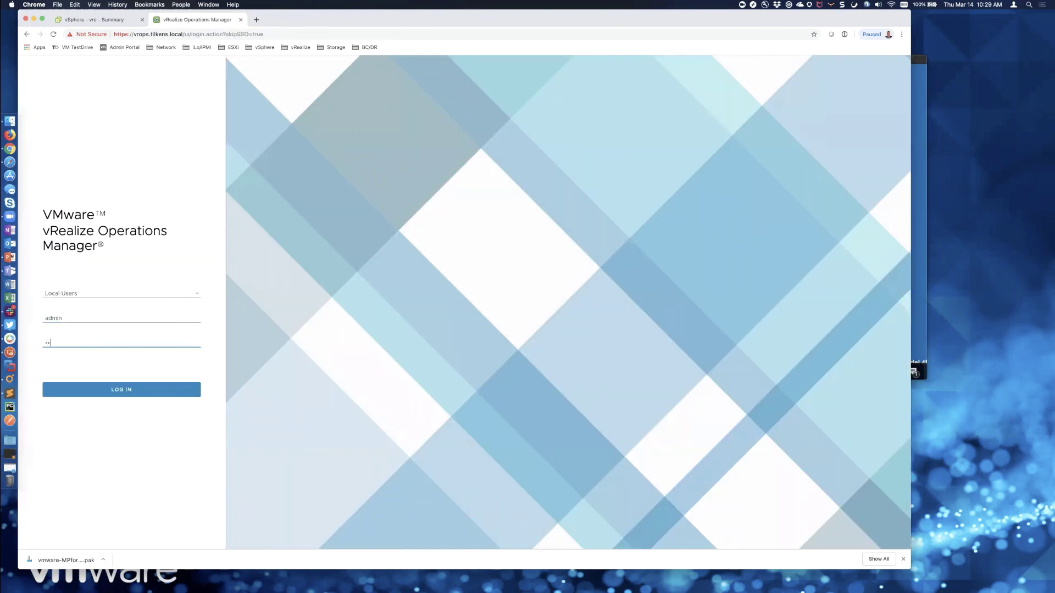
type("••••••")
key("Return")
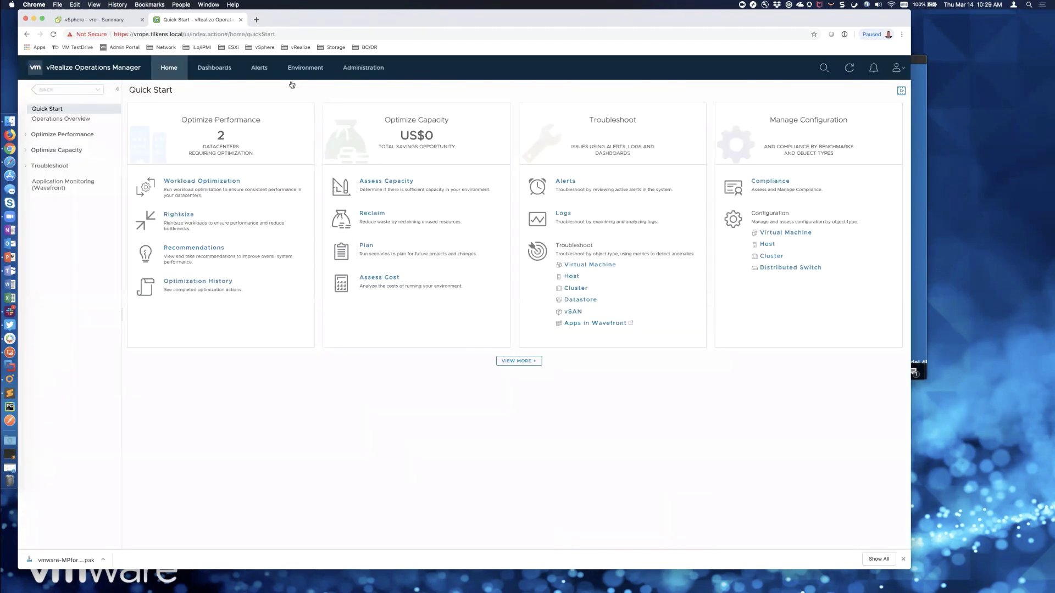
- Search 'ut', open the utility VM's summary, and show its actions including Reboot guest OS
left_click(823, 67)
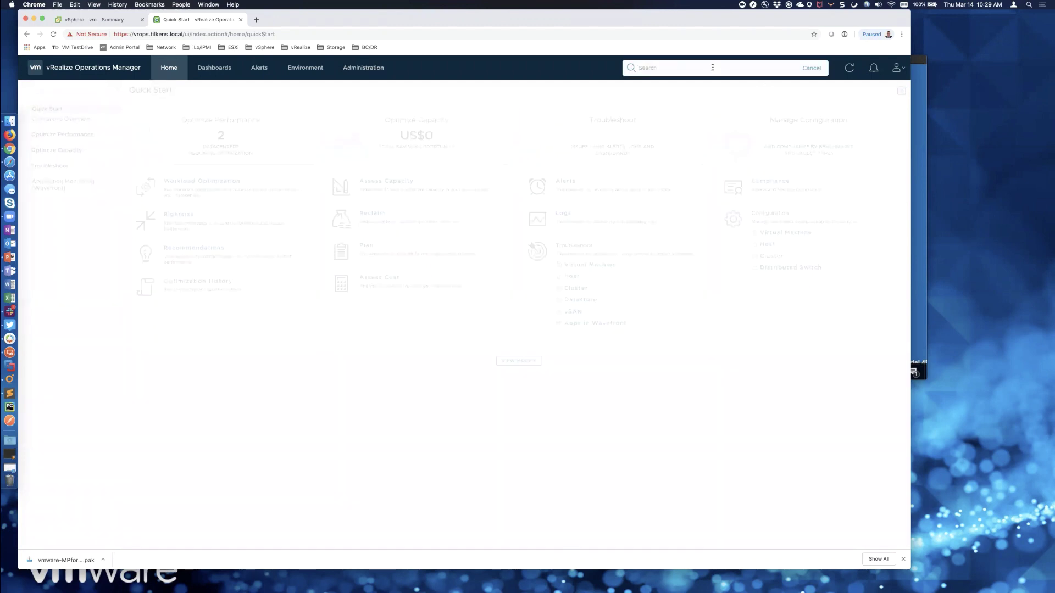
type("utility")
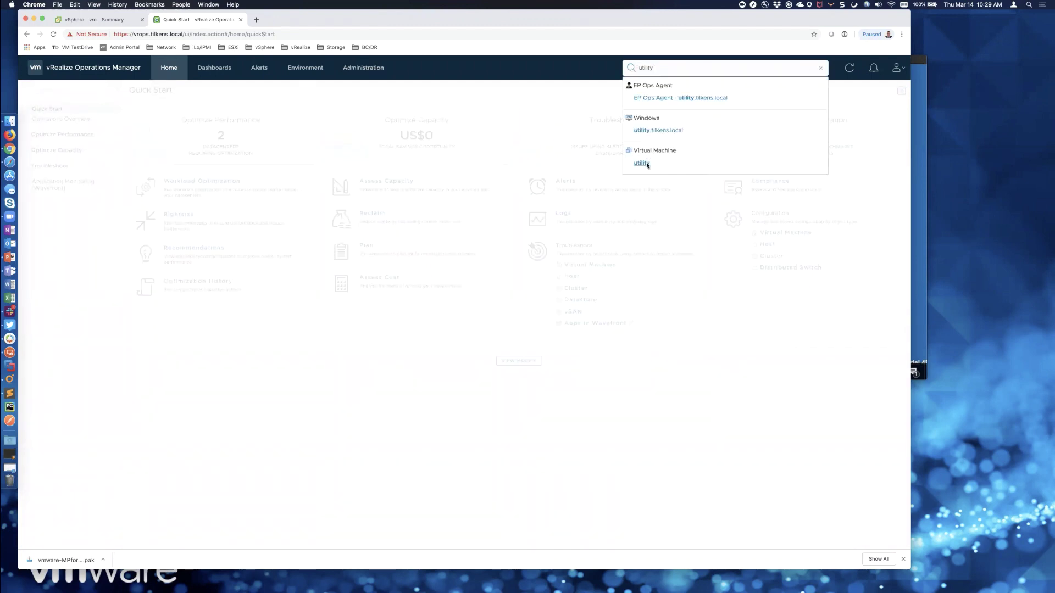
left_click(642, 164)
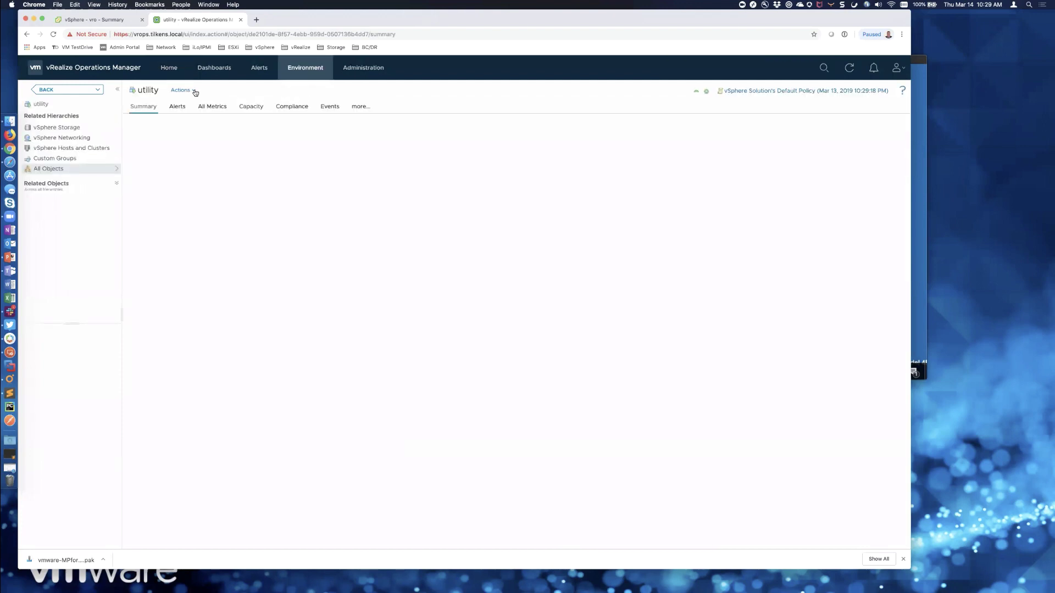
left_click(194, 92)
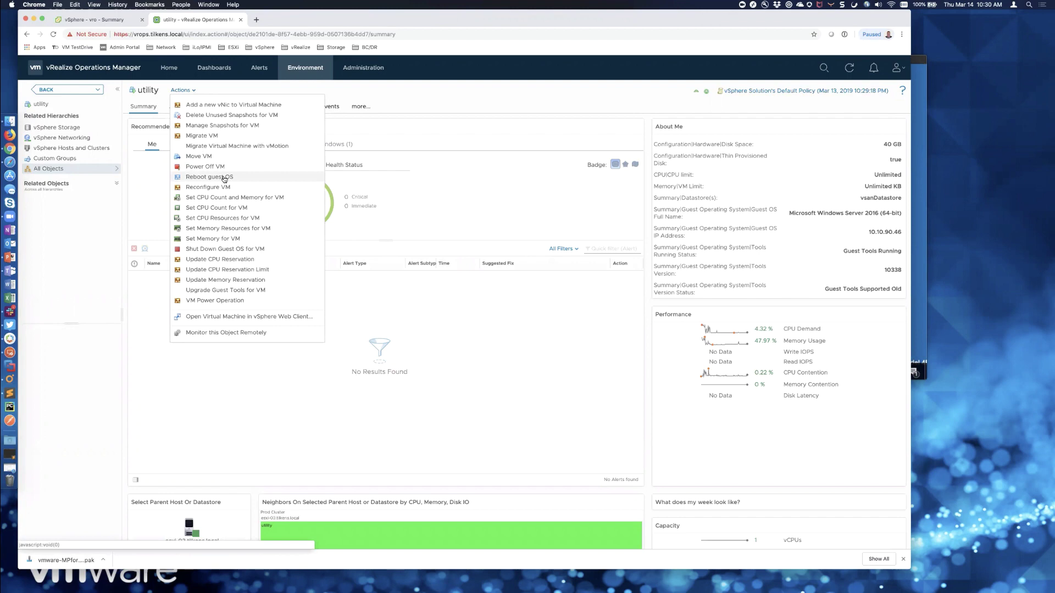
- Move the UTILITY remote session window aside and bring the browser back in front
left_click(922, 63)
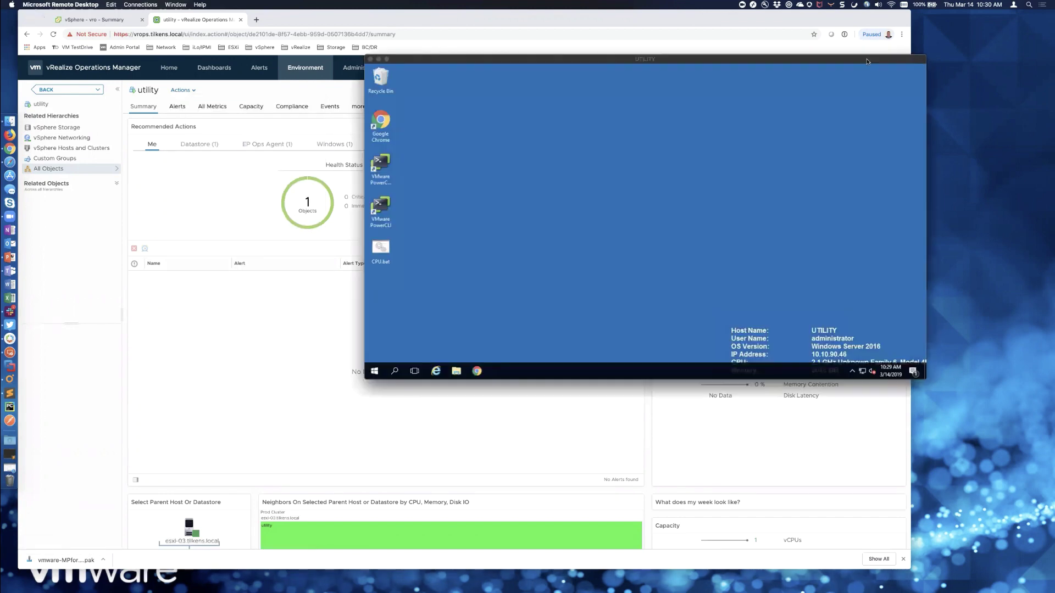
left_click_drag(867, 61, 987, 78)
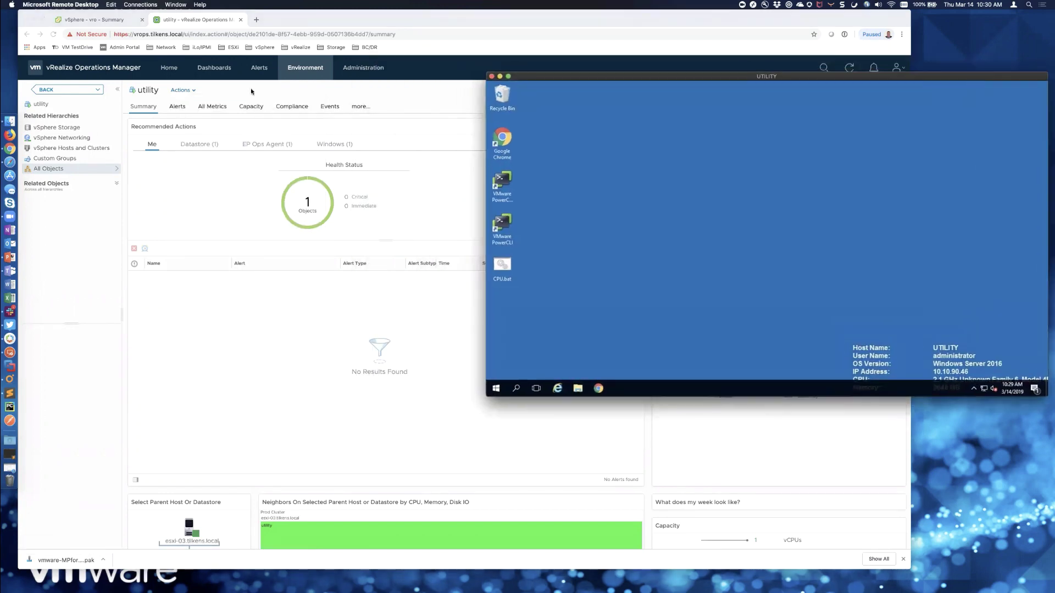
left_click(220, 92)
- Run Reboot guest OS on the utility VM, confirm it, and switch to vSphere Client
left_click(193, 91)
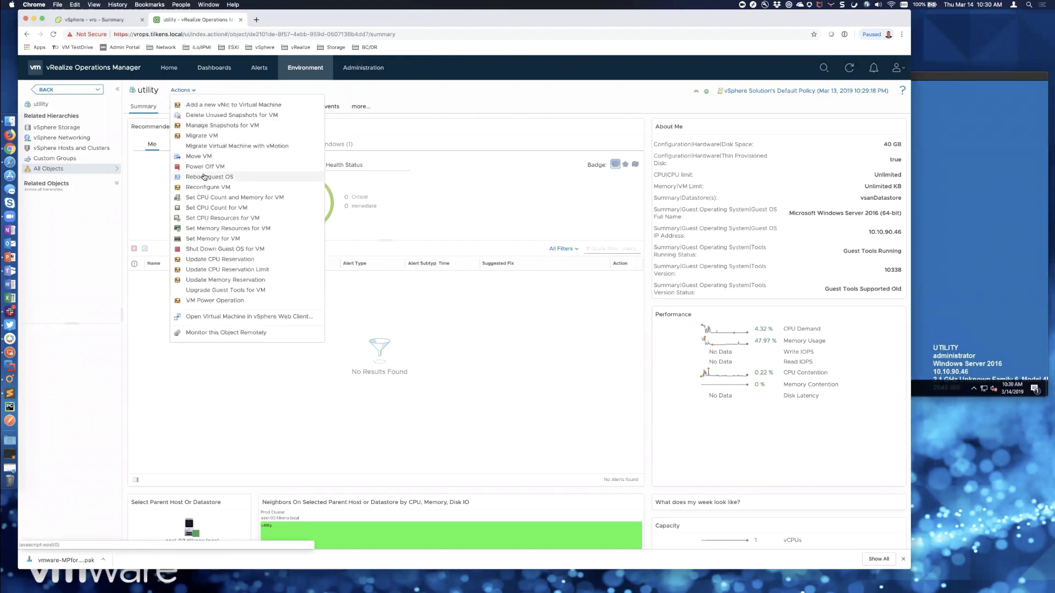
left_click(204, 176)
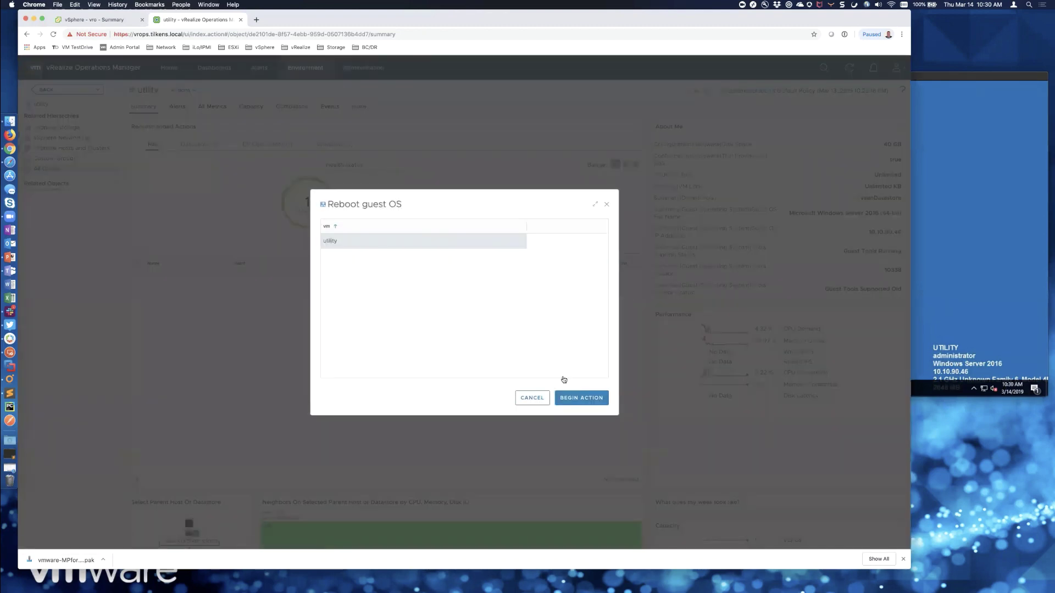
left_click(575, 400)
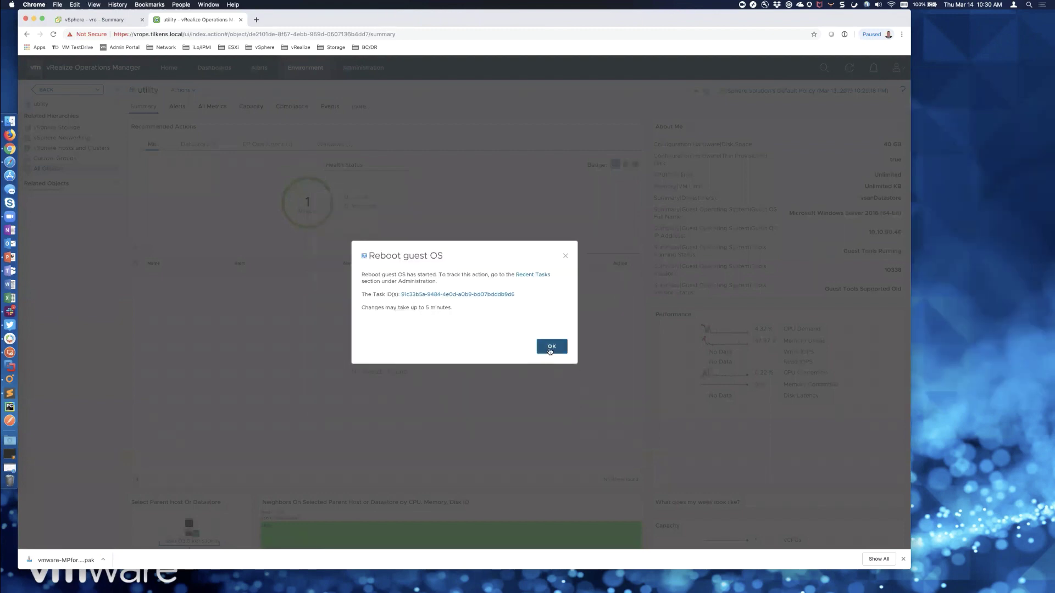
left_click(552, 346)
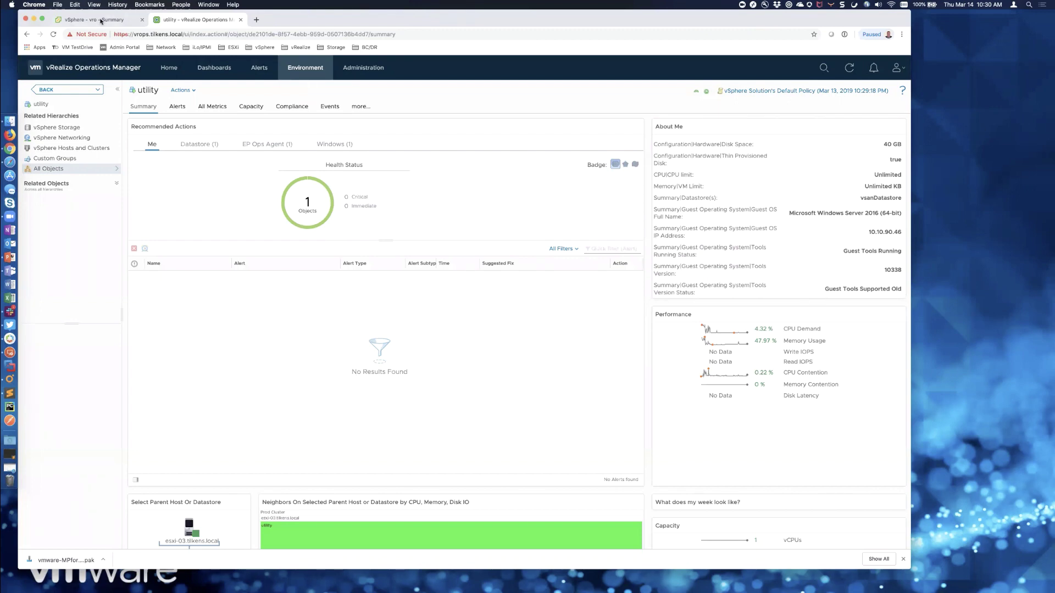
key("ctrl+shift+Tab")
- View the utility VM's web console showing its rebooted lock screen, then return to Operations Manager
left_click(63, 398)
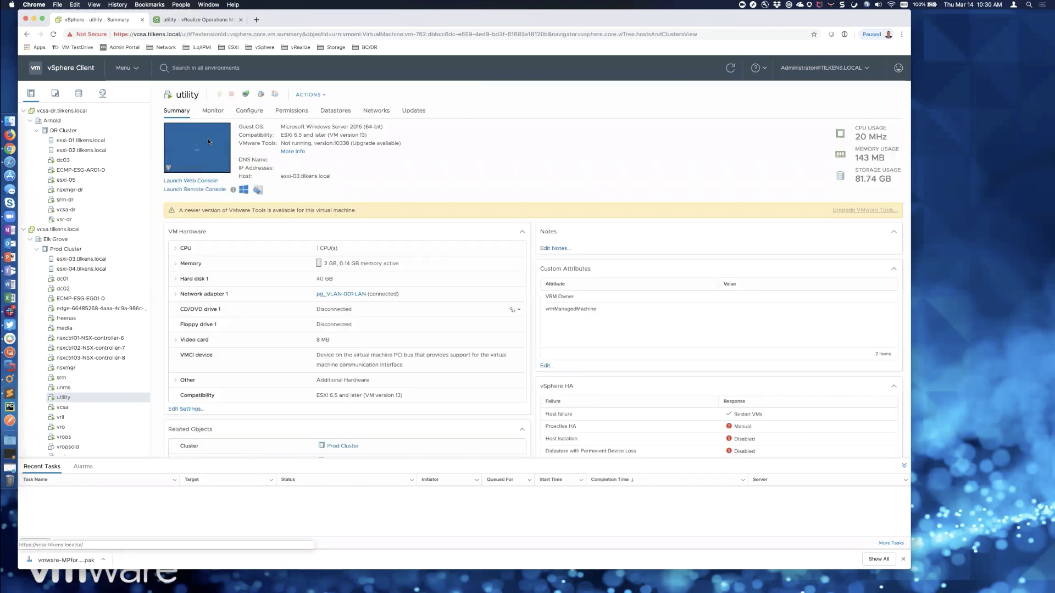
left_click(203, 181)
left_click(558, 342)
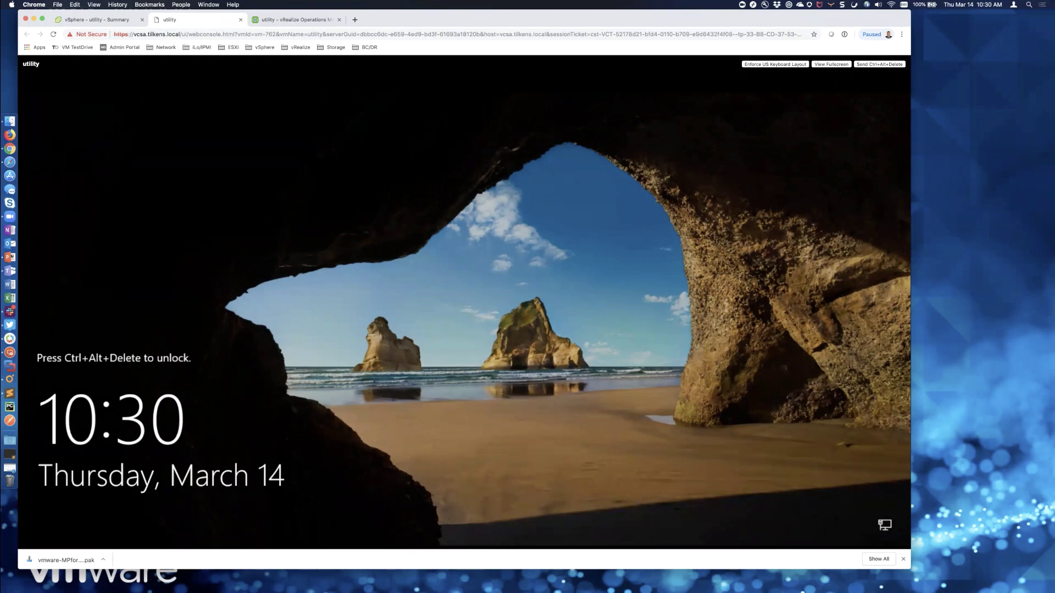
left_click(241, 20)
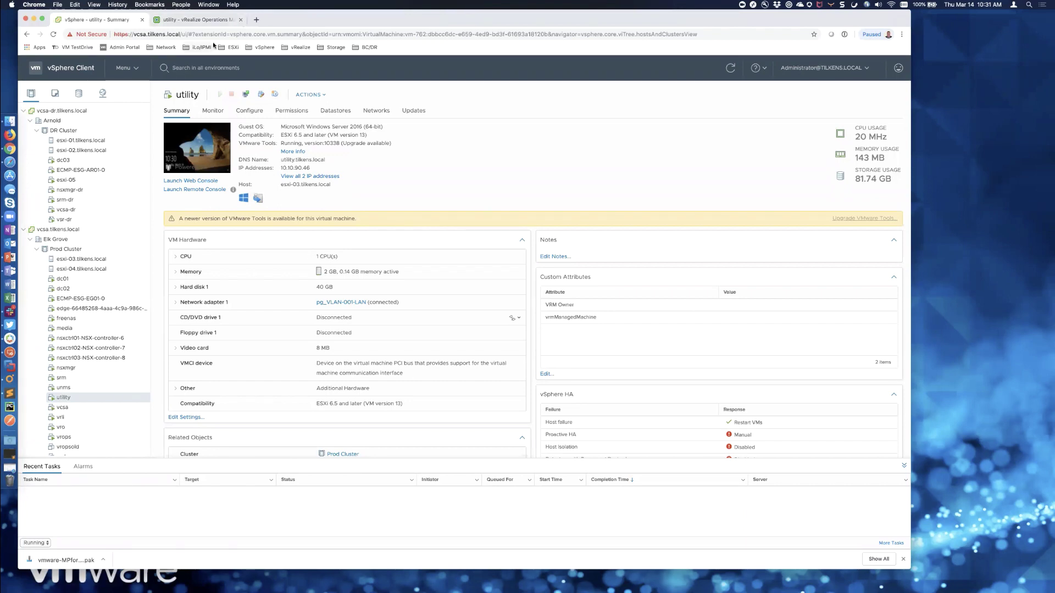
left_click(189, 20)
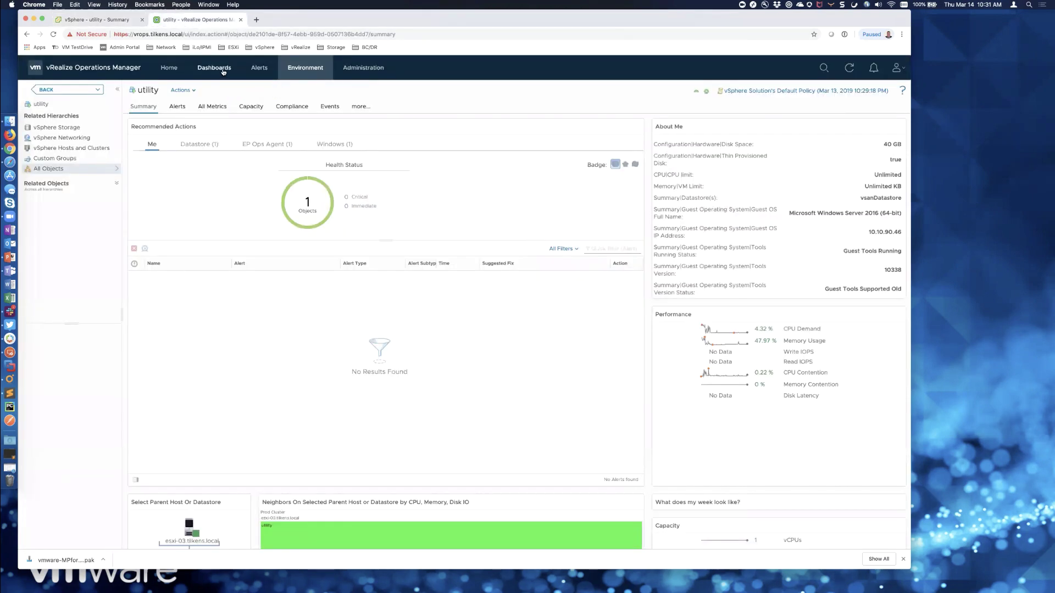
- Filter Symptom Definitions by 'cpu' and edit 'Virtual machine sustained CPU usage is 100%'
left_click(261, 69)
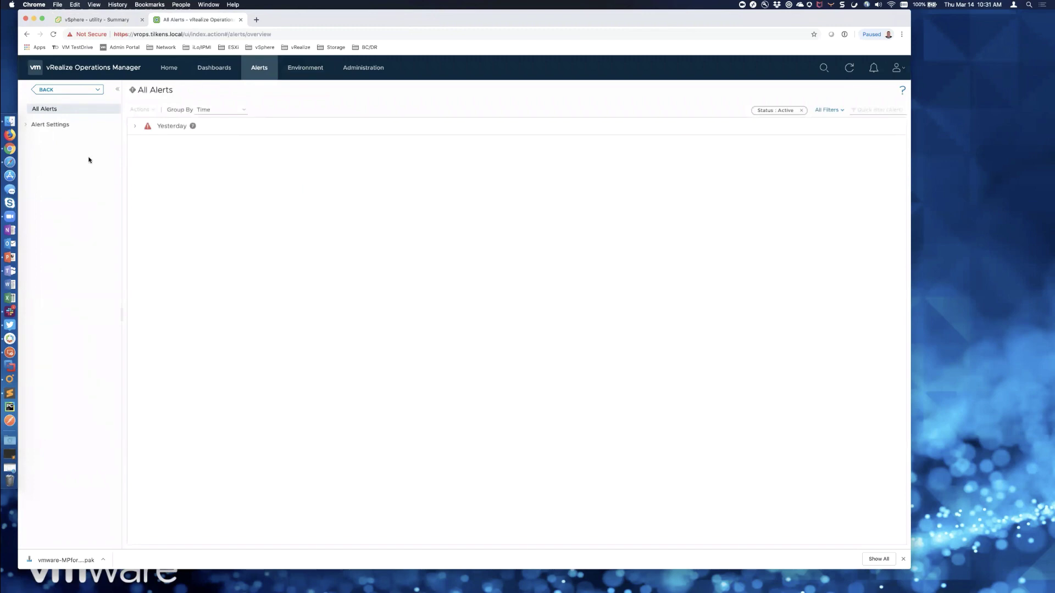
left_click(28, 126)
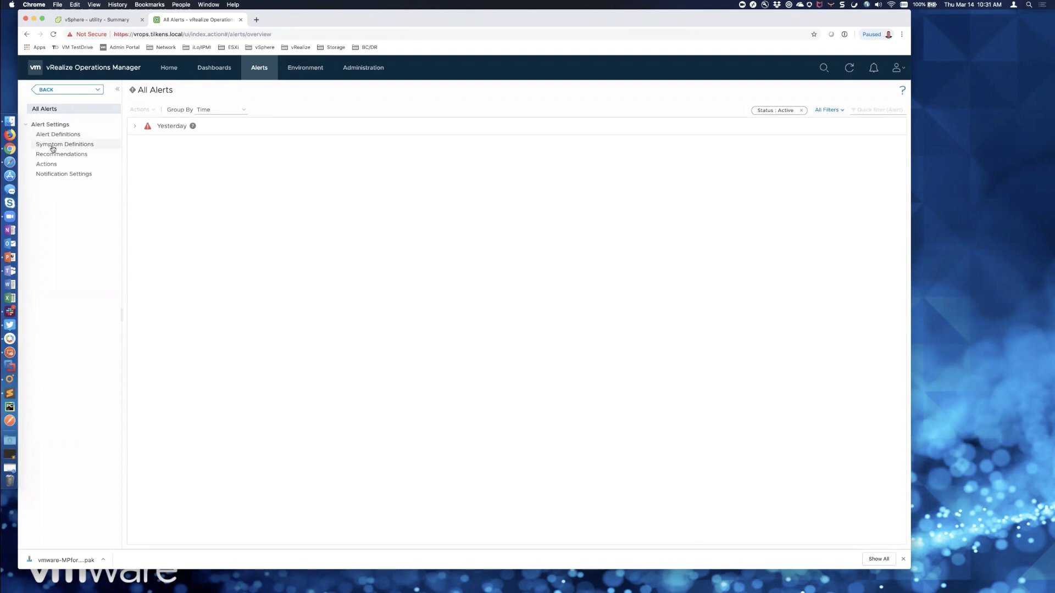
left_click(53, 145)
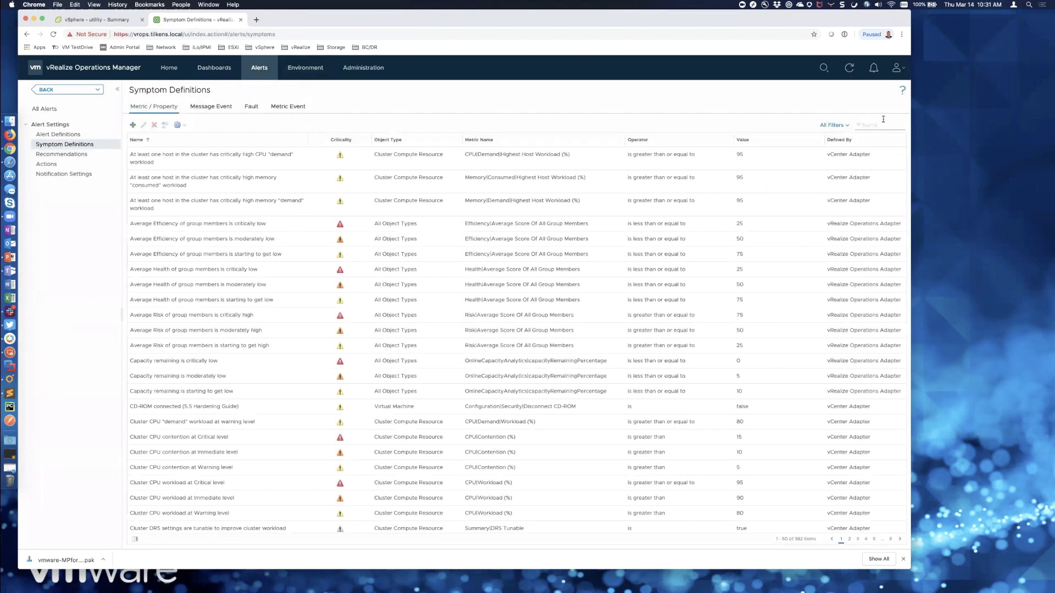
left_click(882, 126)
type("cpu")
key("Return")
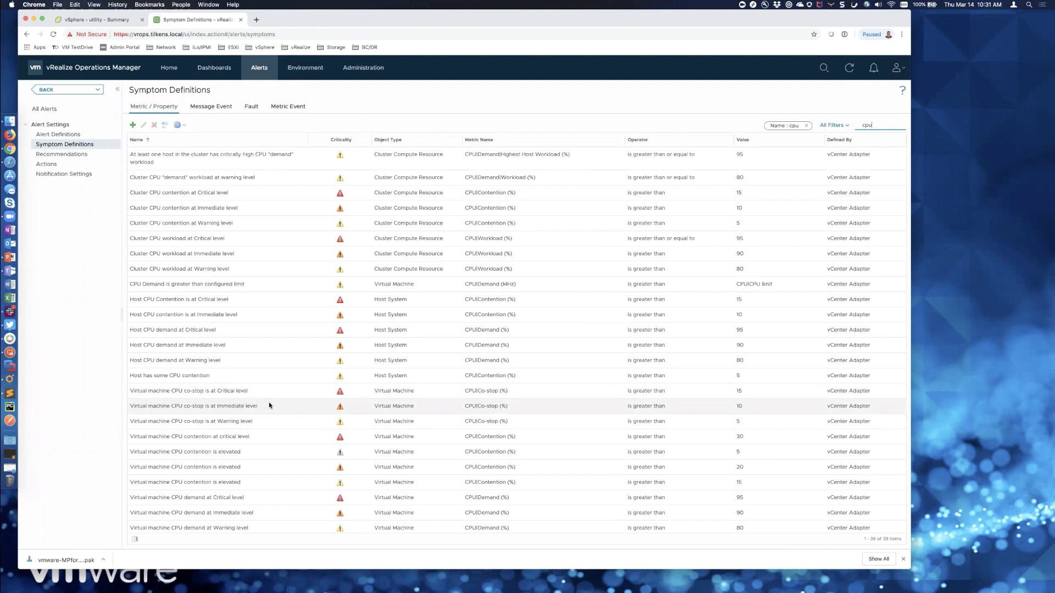
scroll(269, 405, "down", 1)
scroll(269, 405, "down", 3)
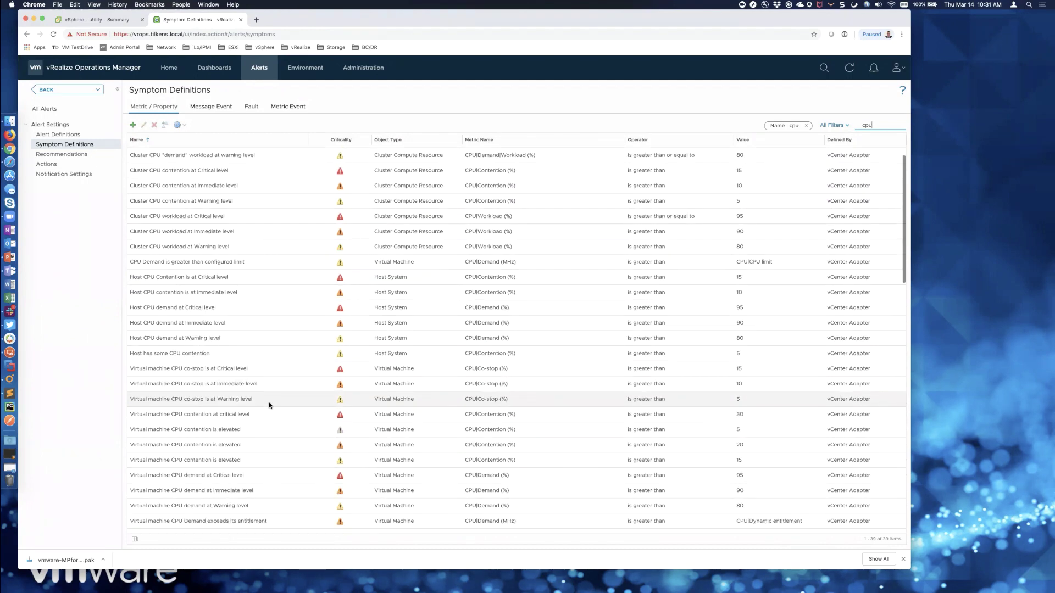
scroll(269, 405, "down", 12)
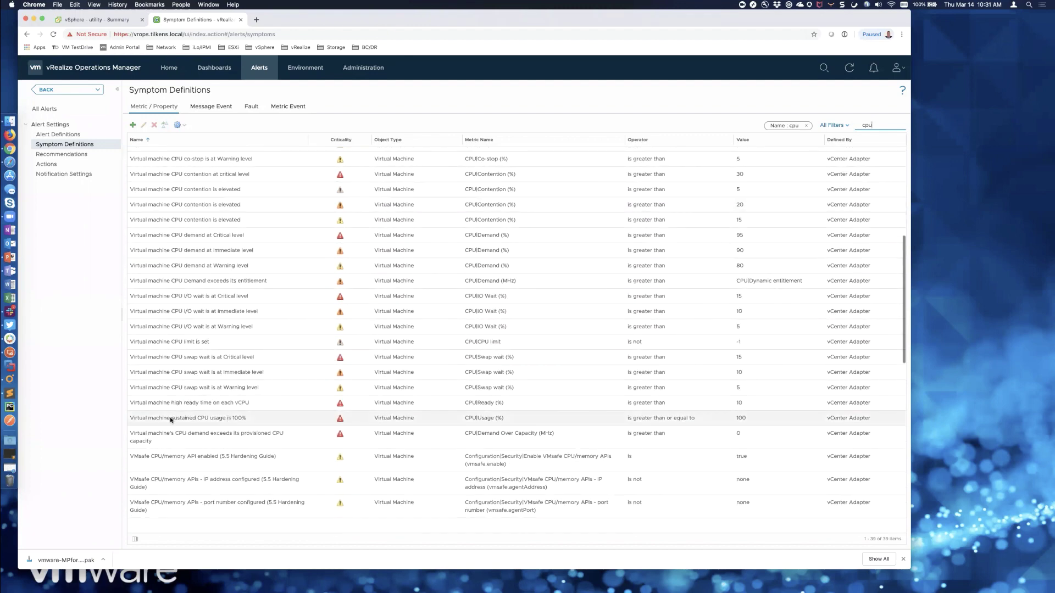
left_click(256, 420)
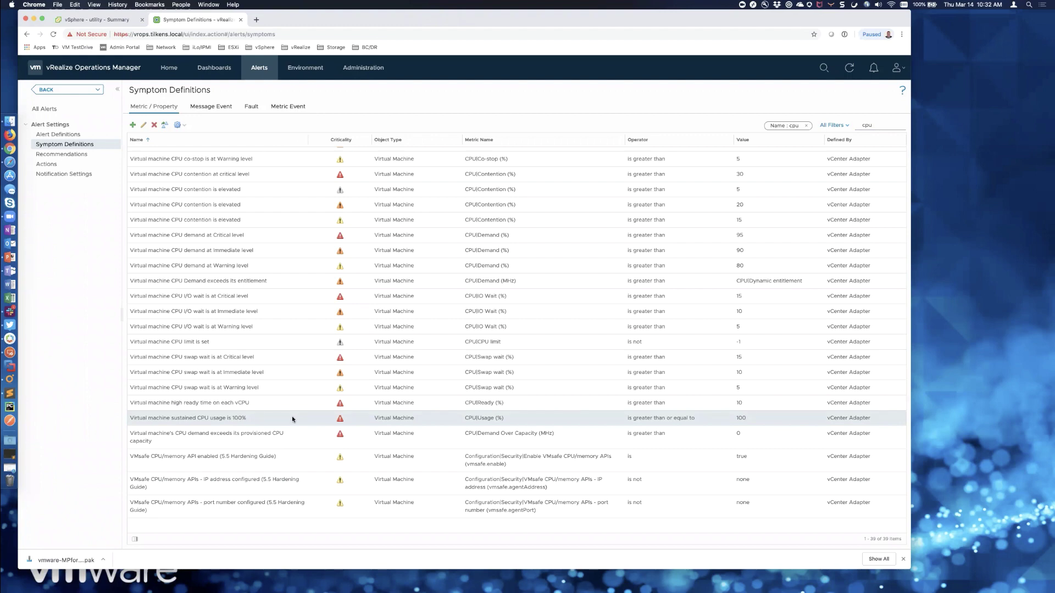
left_click(143, 125)
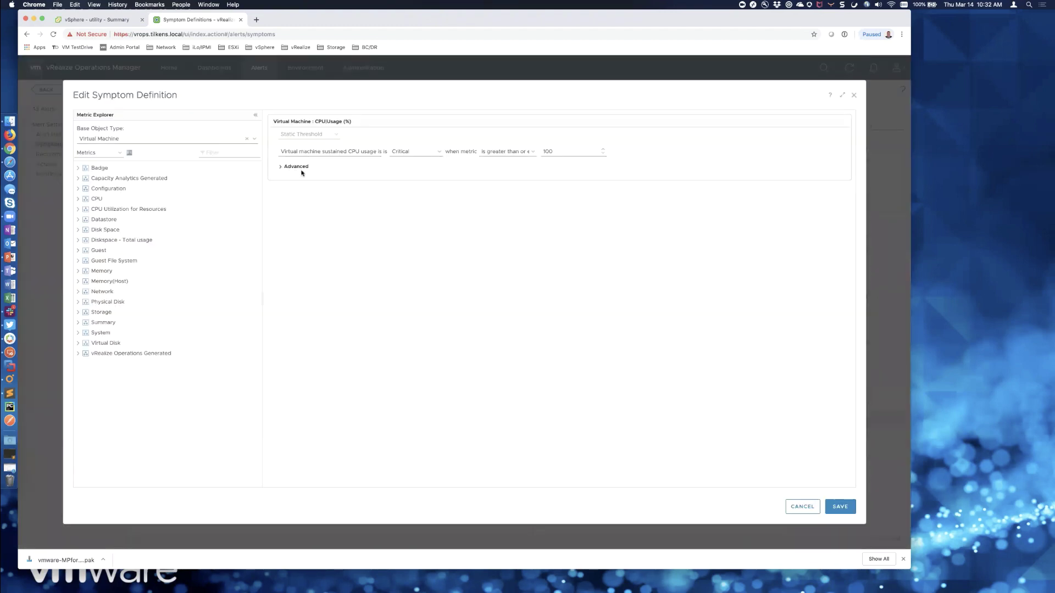
- Under Advanced, set the symptom's Wait Cycle to 1, with Cancel Cycle at 1, and save
left_click(297, 167)
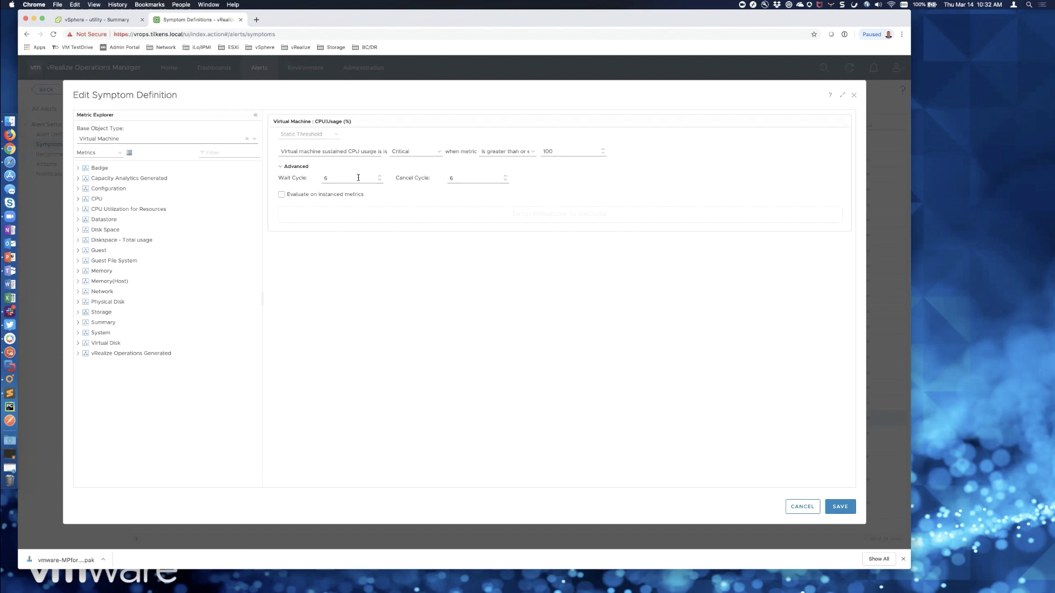
left_click(358, 178)
type("1")
left_click(474, 179)
mouse_move(320, 196)
left_click(838, 506)
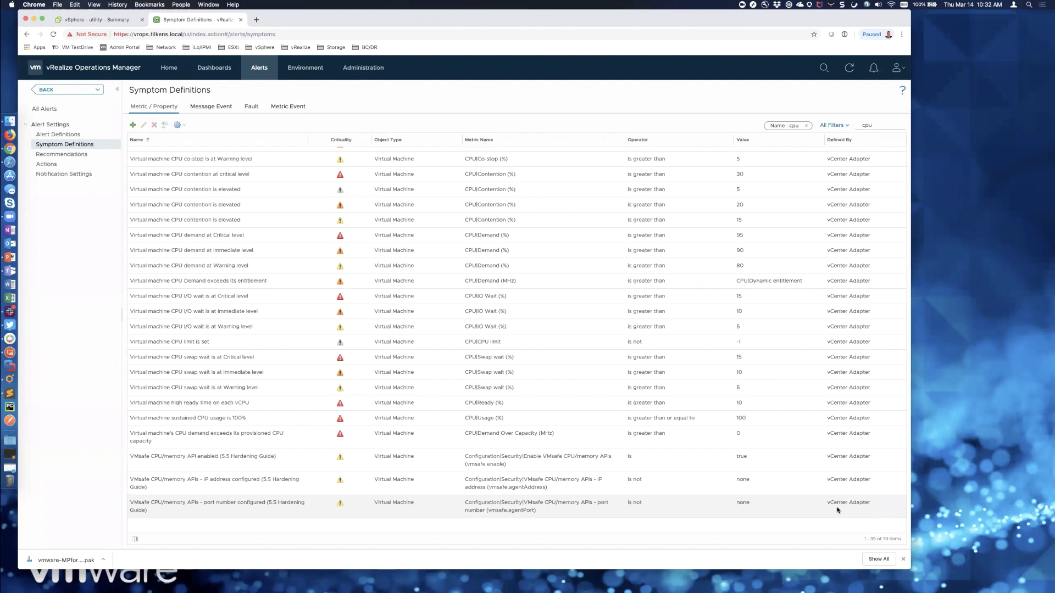
- Add recommendation 'Automated Reboot of VM' using vRealize Orchestrator Adapter's Reboot guest OS action
left_click(62, 154)
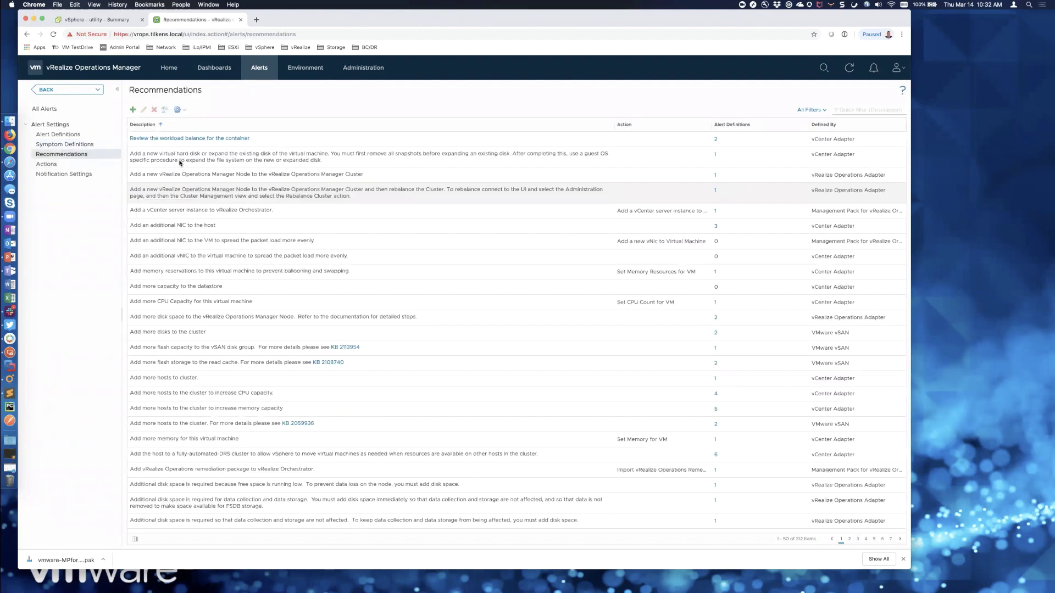
double_click(311, 139)
left_click(416, 286)
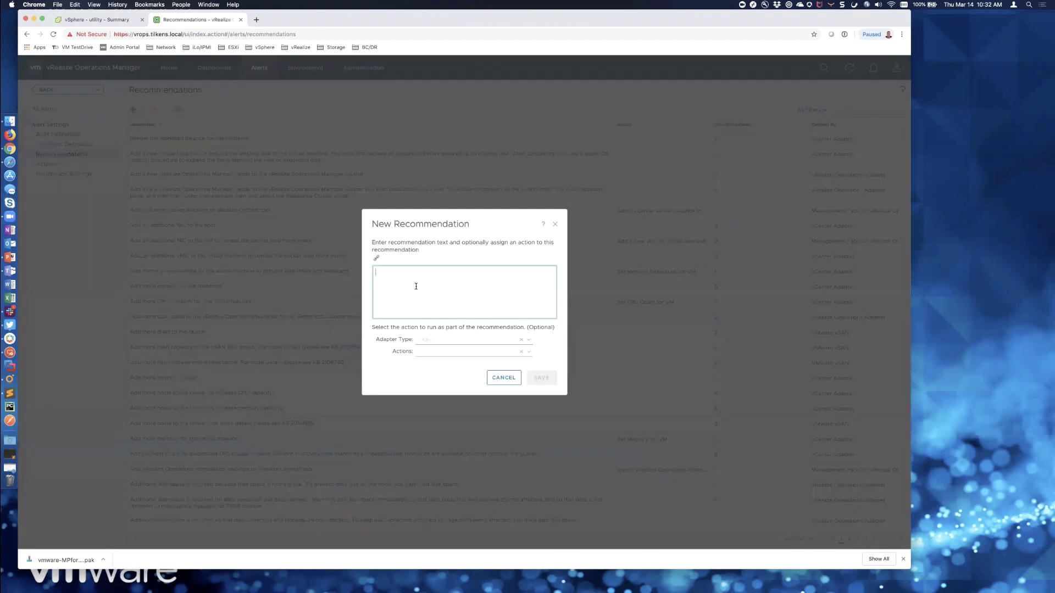
type("RE")
key("BackSpace")
type("Automated R")
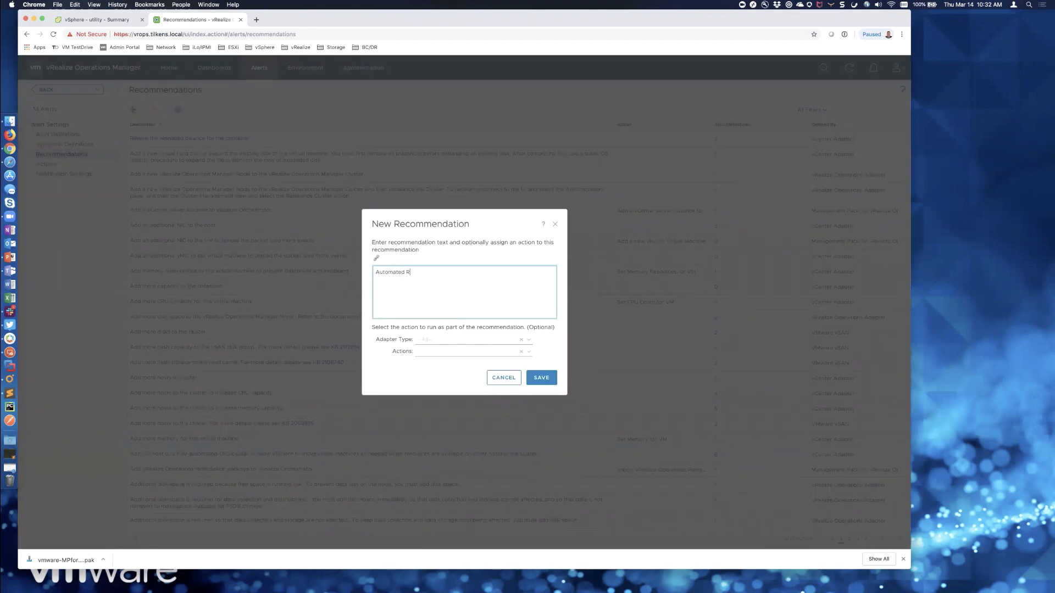
type("eboot of VM")
left_click(527, 340)
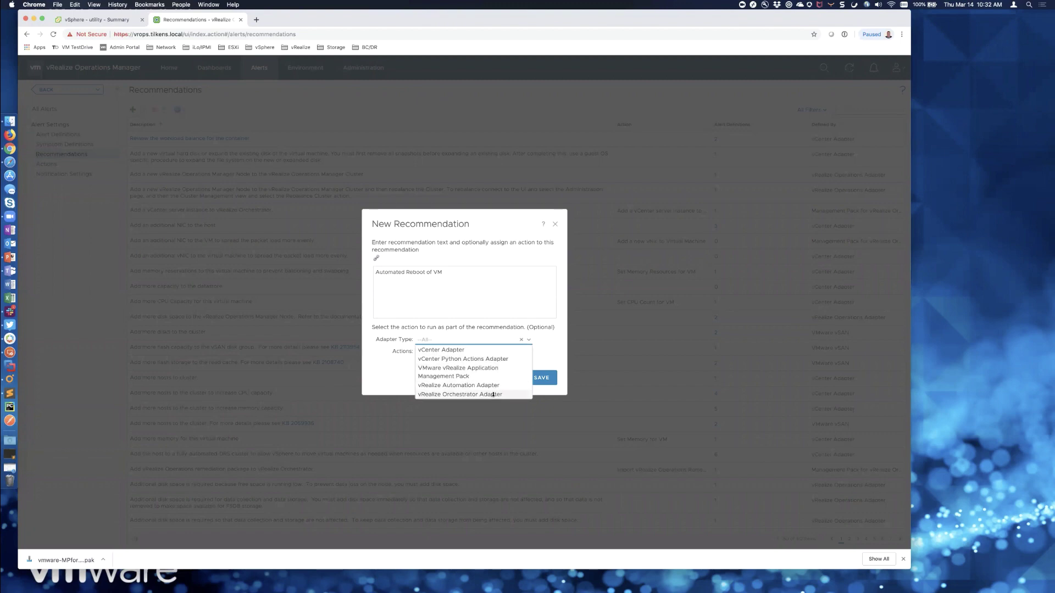
left_click(493, 395)
left_click(527, 352)
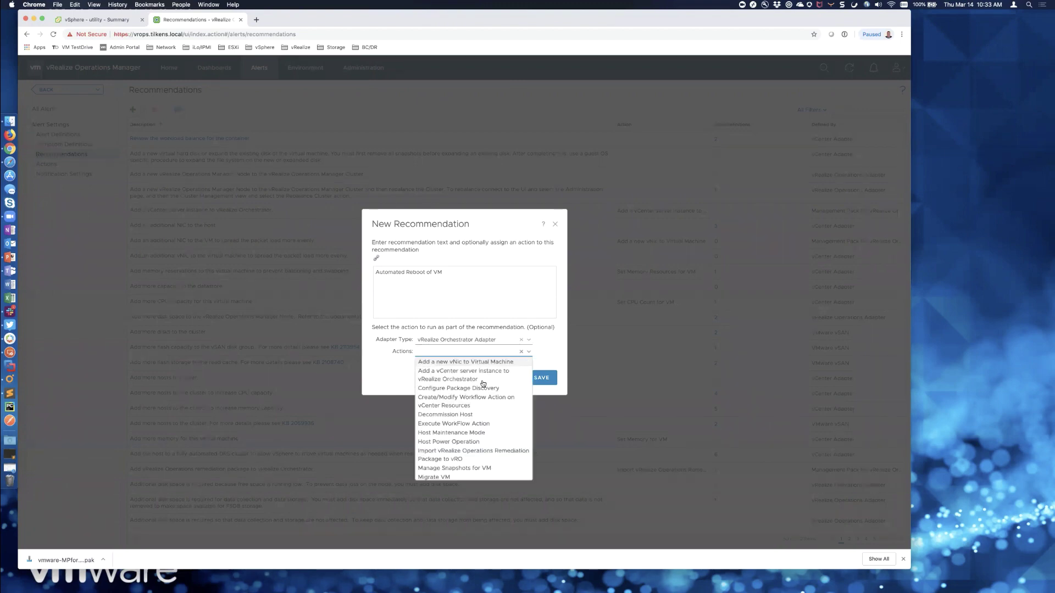
scroll(462, 437, "down", 5)
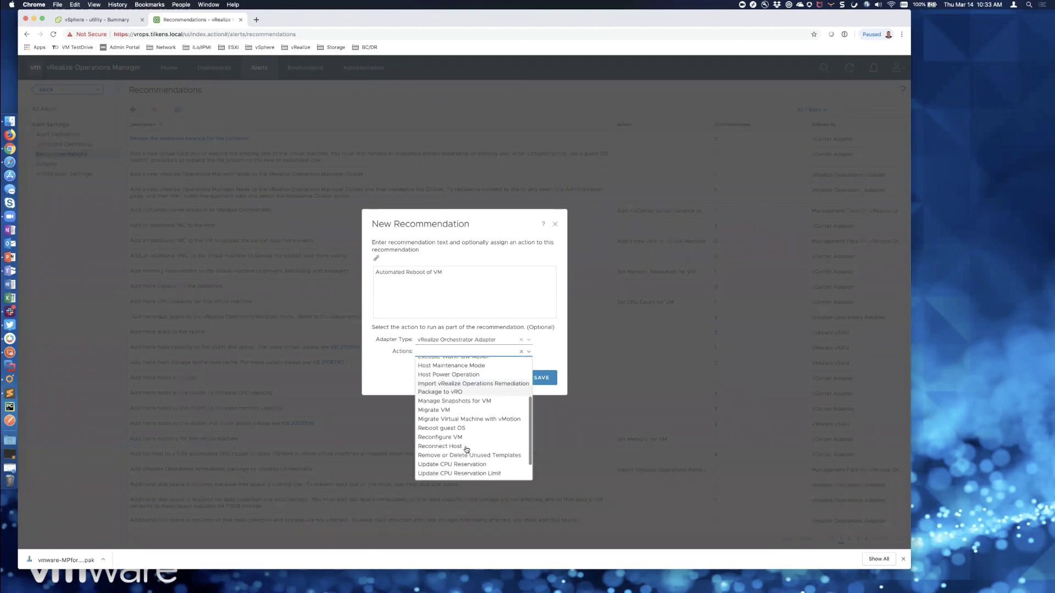
left_click(456, 429)
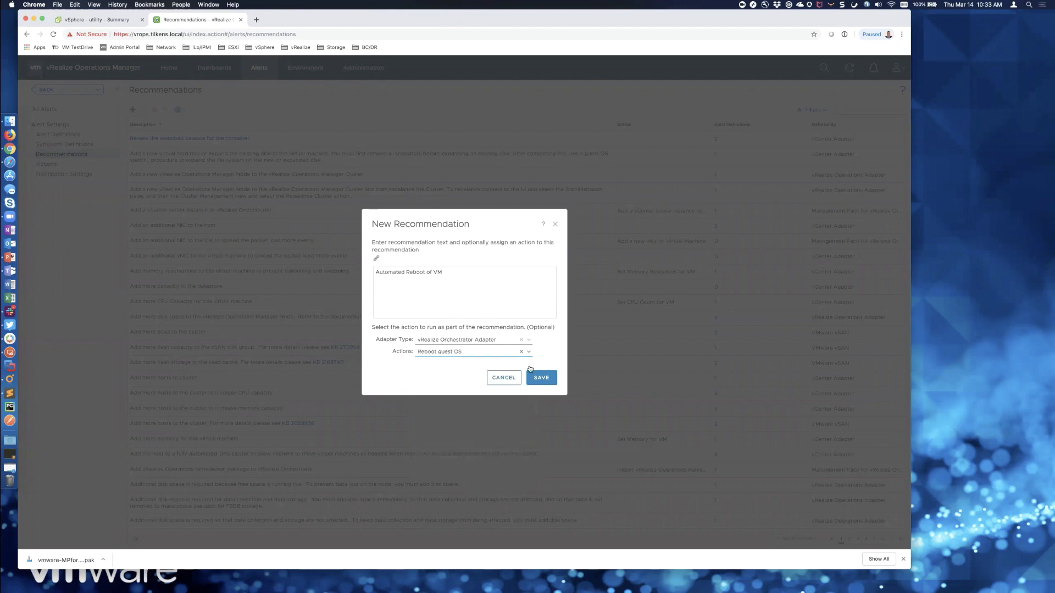
left_click(541, 379)
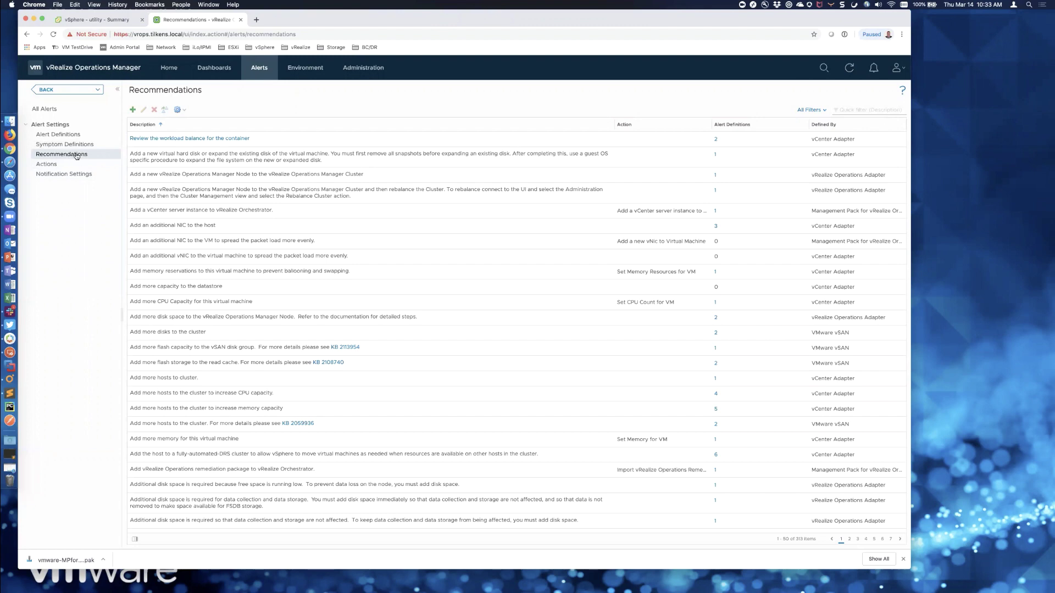
- Filter Alert Definitions by 'cpu' and edit 'Virtual machine CPU usage is at 100% for an extended period of time'
left_click(70, 136)
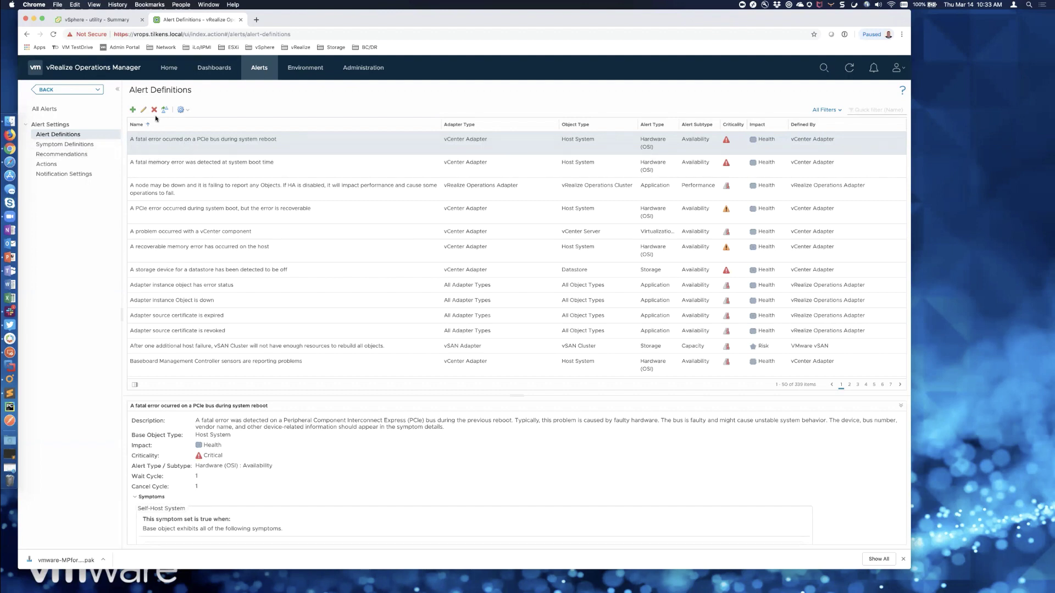
left_click(868, 109)
type("cpu")
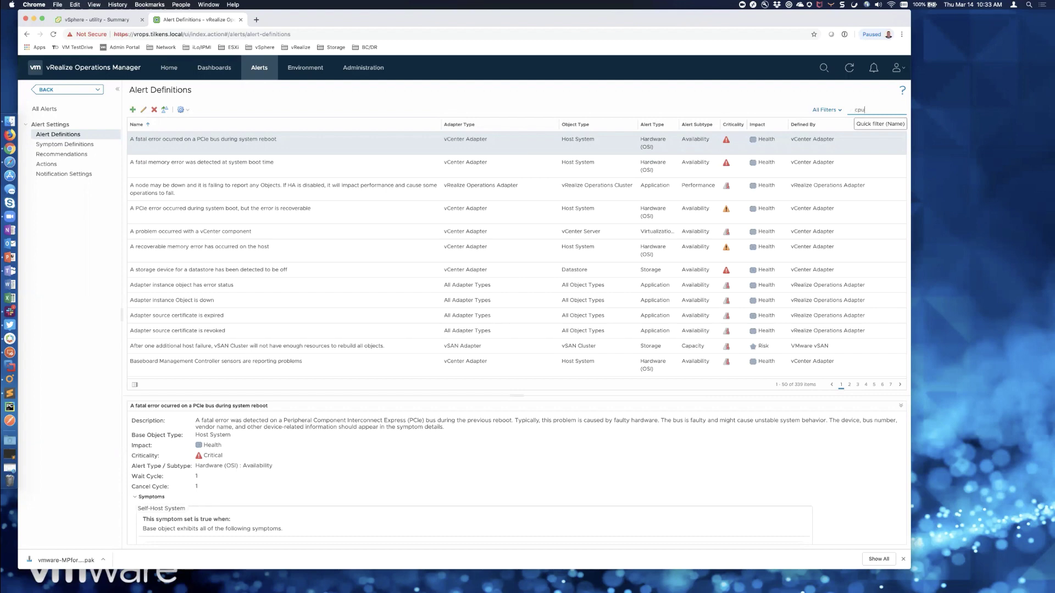
key("Return")
scroll(341, 255, "down", 2)
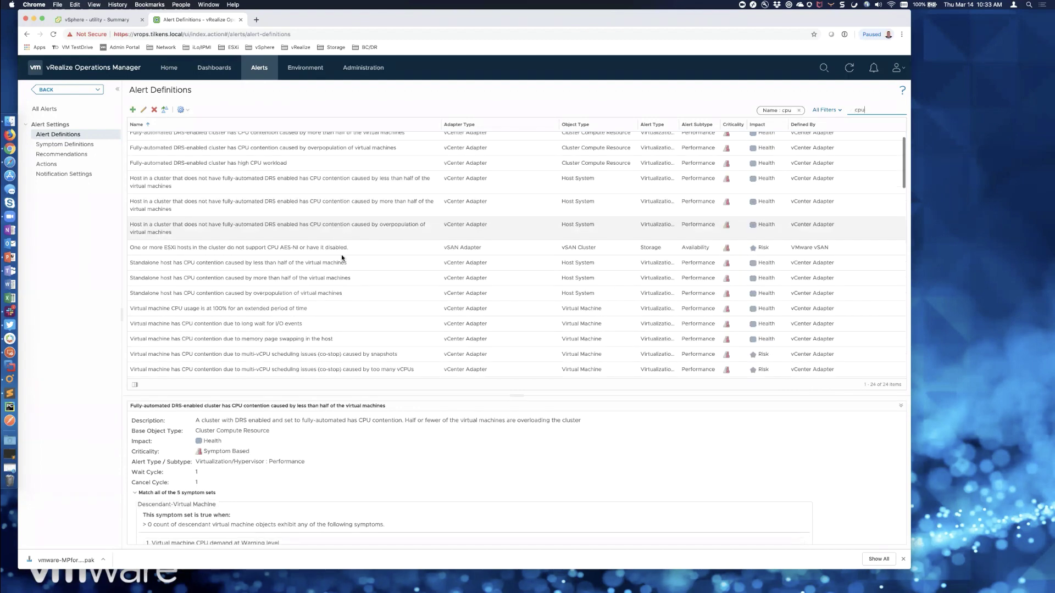
scroll(341, 255, "down", 1)
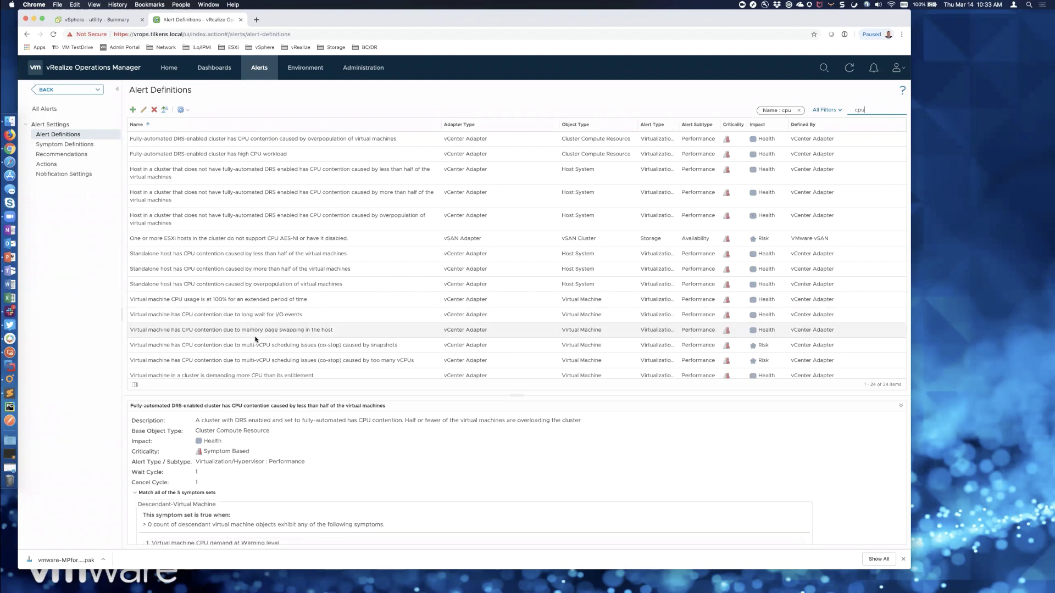
scroll(255, 332, "down", 1)
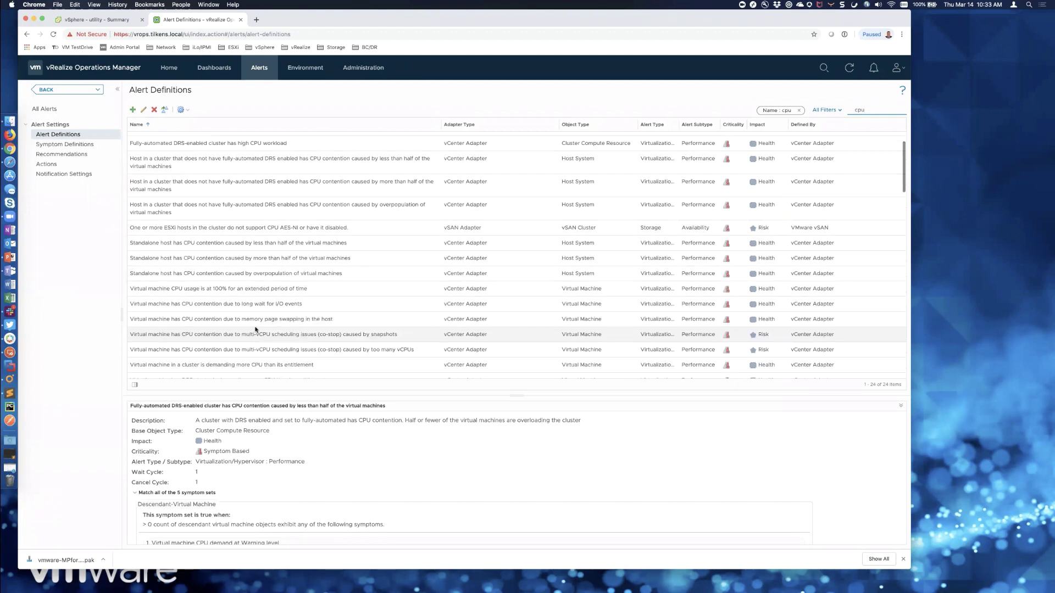
left_click(238, 291)
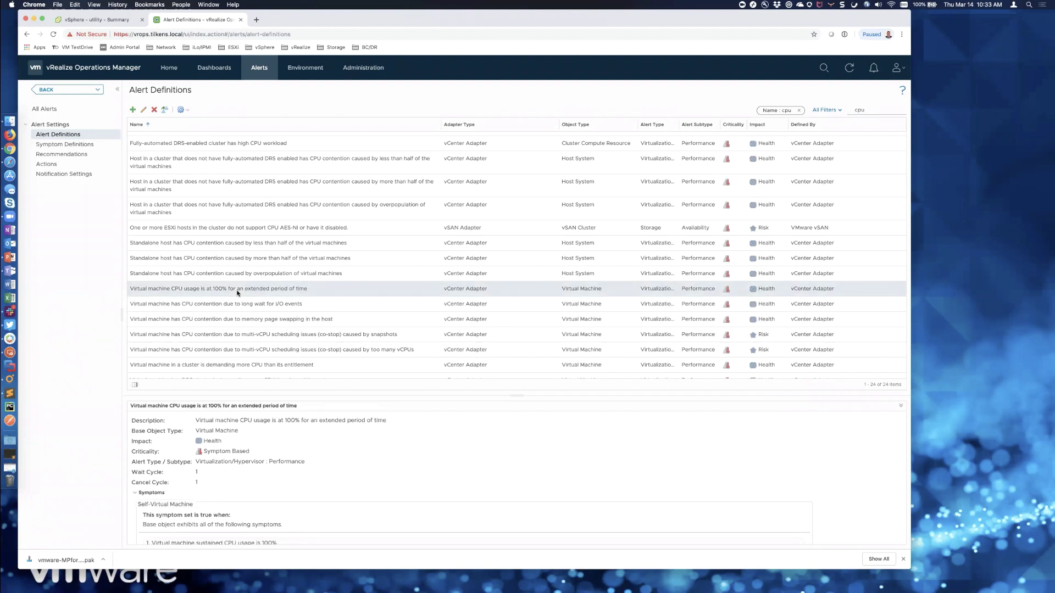
left_click(143, 110)
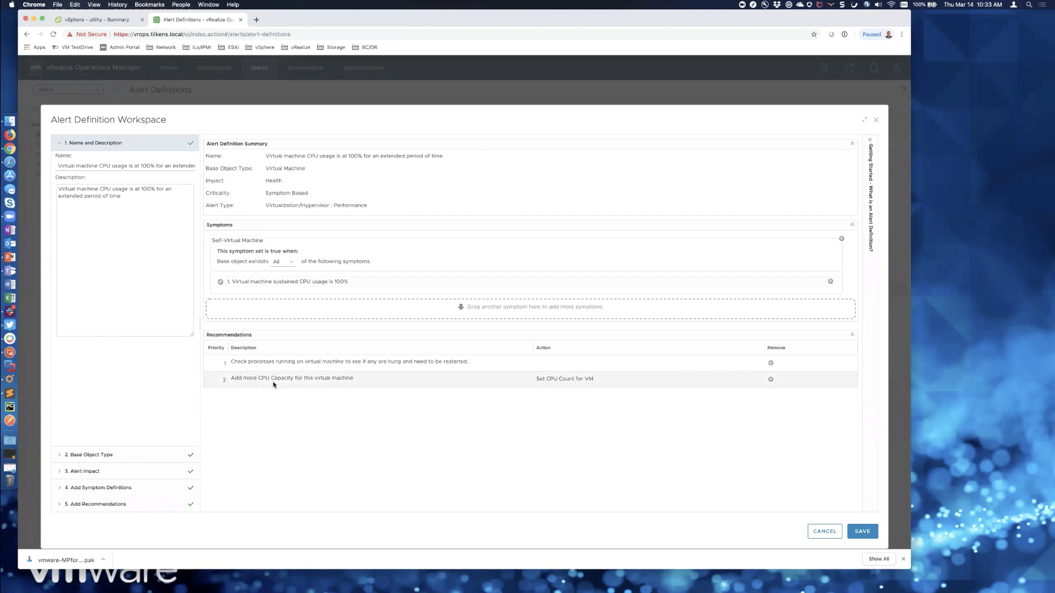
- Filter recommendations by 'reboot', drag Automated Reboot of VM into the alert's Recommendations, and save
left_click(109, 504)
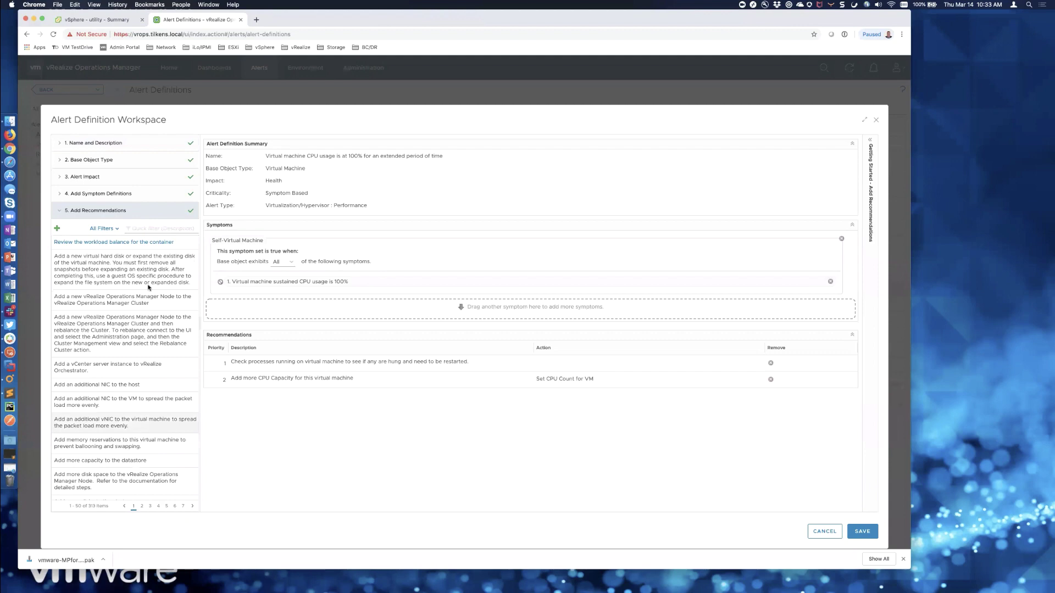
left_click(156, 228)
type("reboot")
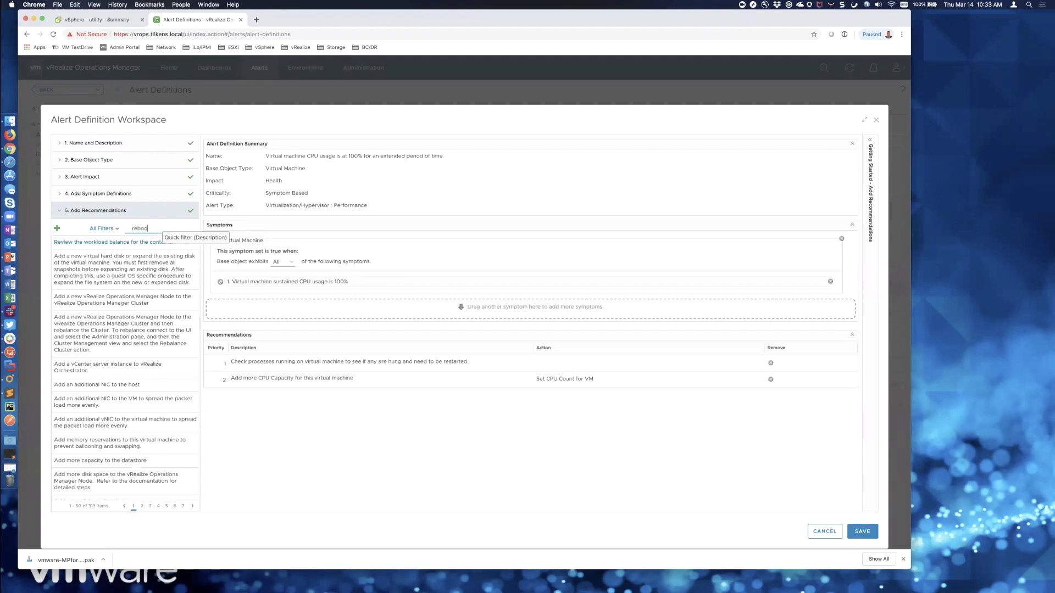
left_click_drag(89, 242, 341, 383)
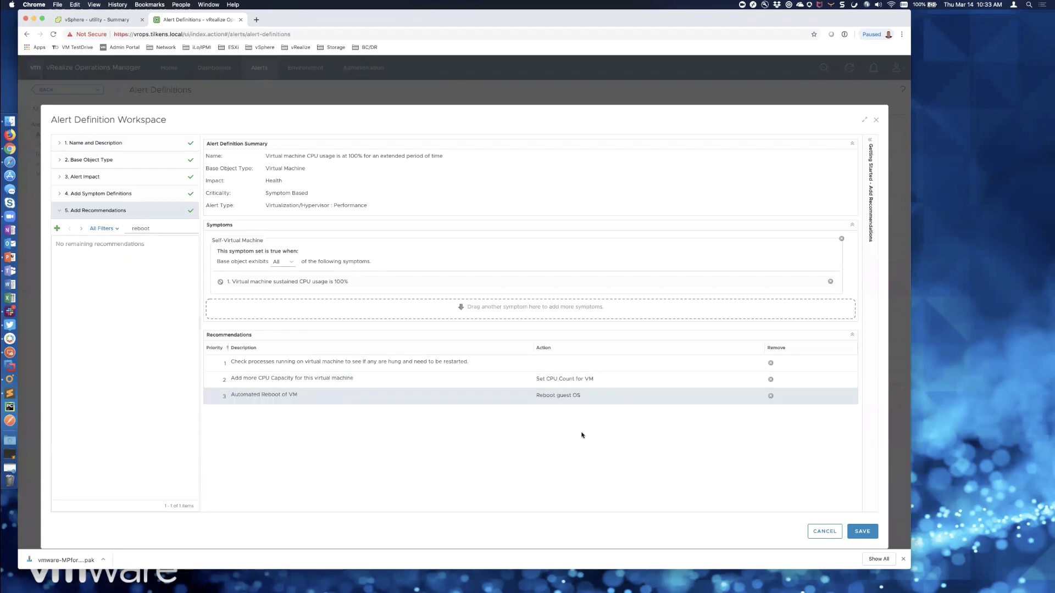
left_click(862, 532)
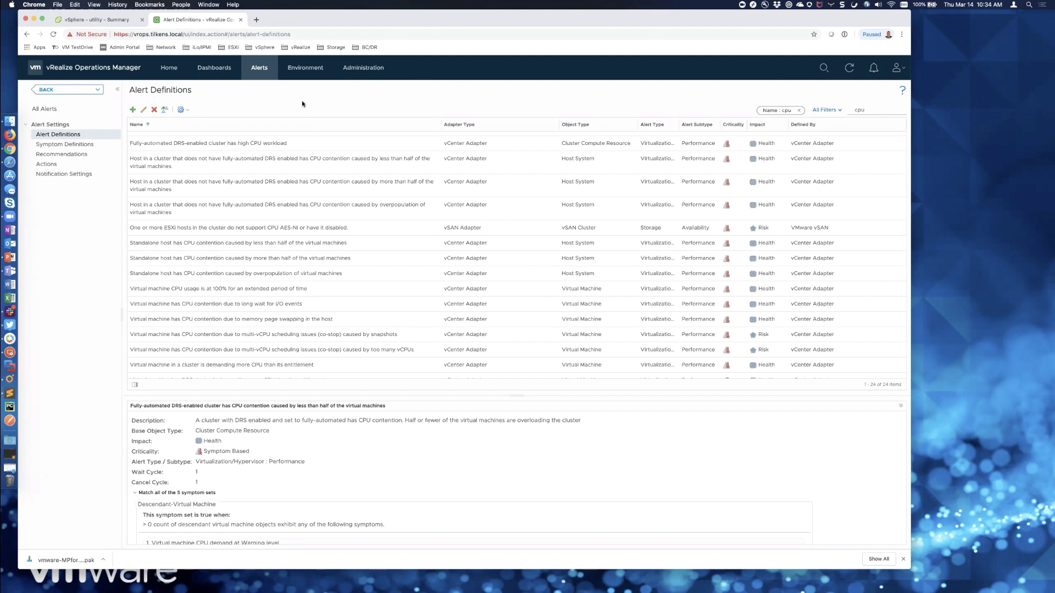
- Open the Policy Library under Administration > Policies and select vSphere Solution's Default Policy
left_click(366, 70)
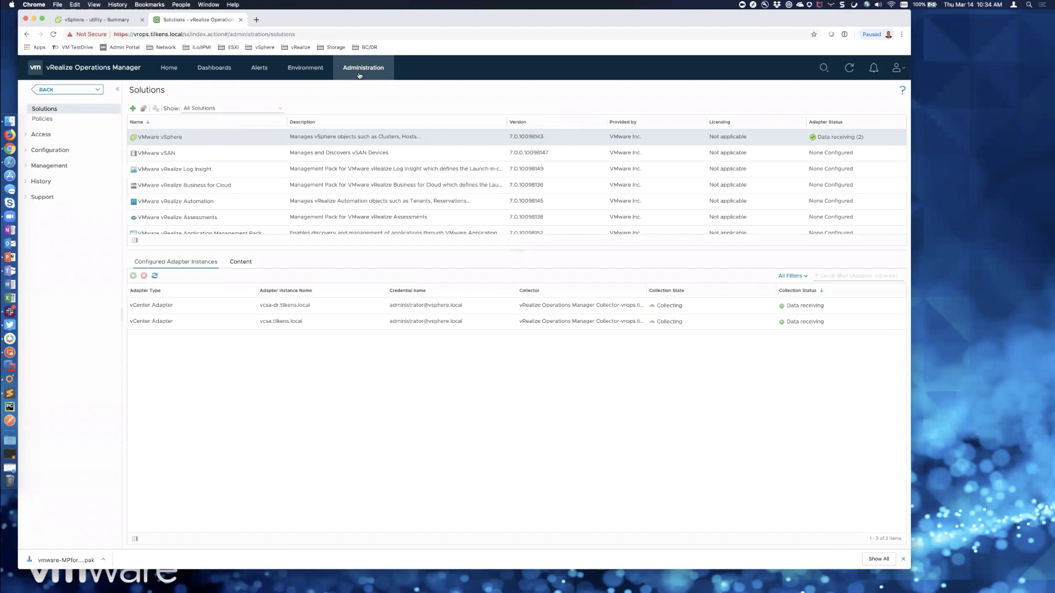
left_click(50, 119)
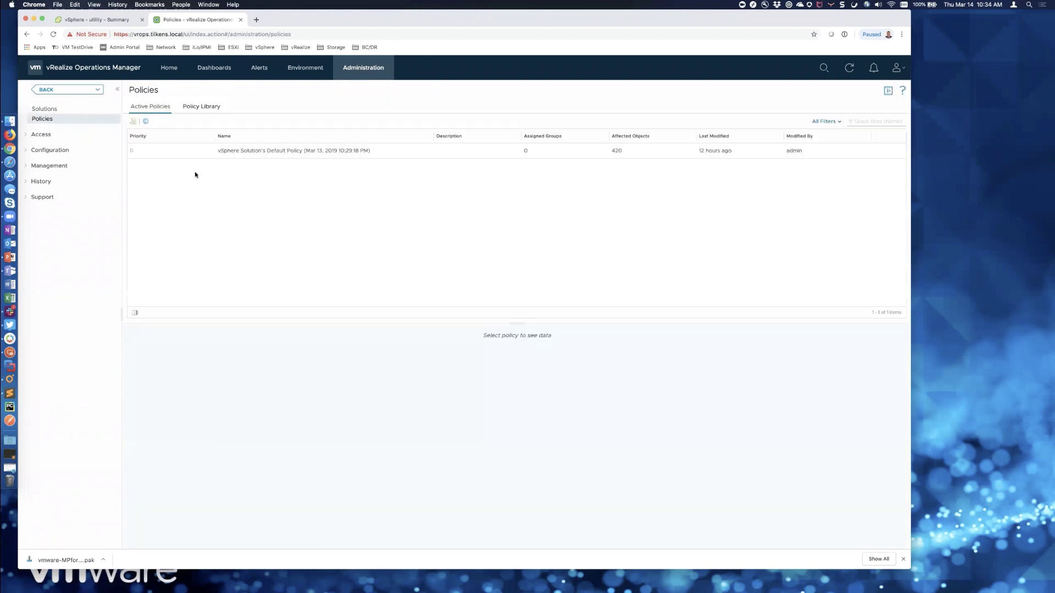
left_click(202, 107)
left_click(217, 232)
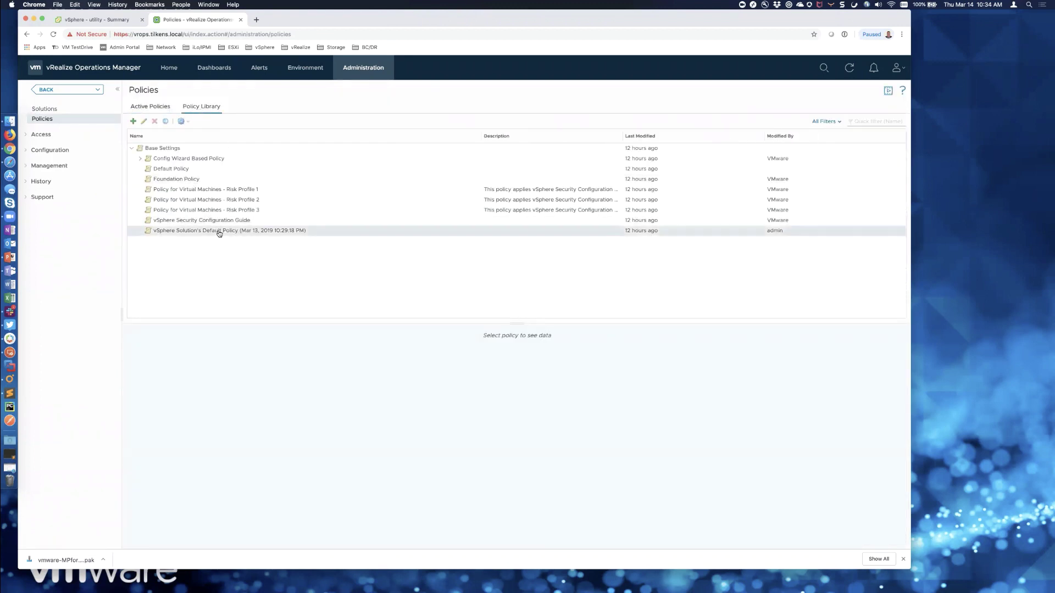
- Start a 'Utility VM' policy, review its 'cpu' alert definitions, then cancel without saving
left_click(133, 125)
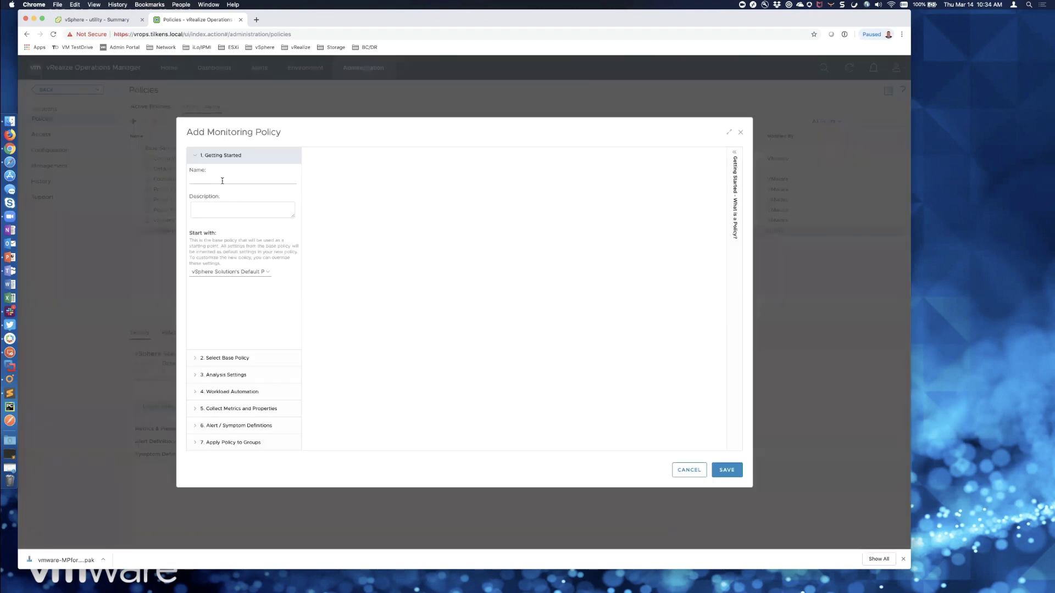
left_click(222, 181)
type("Utility VM")
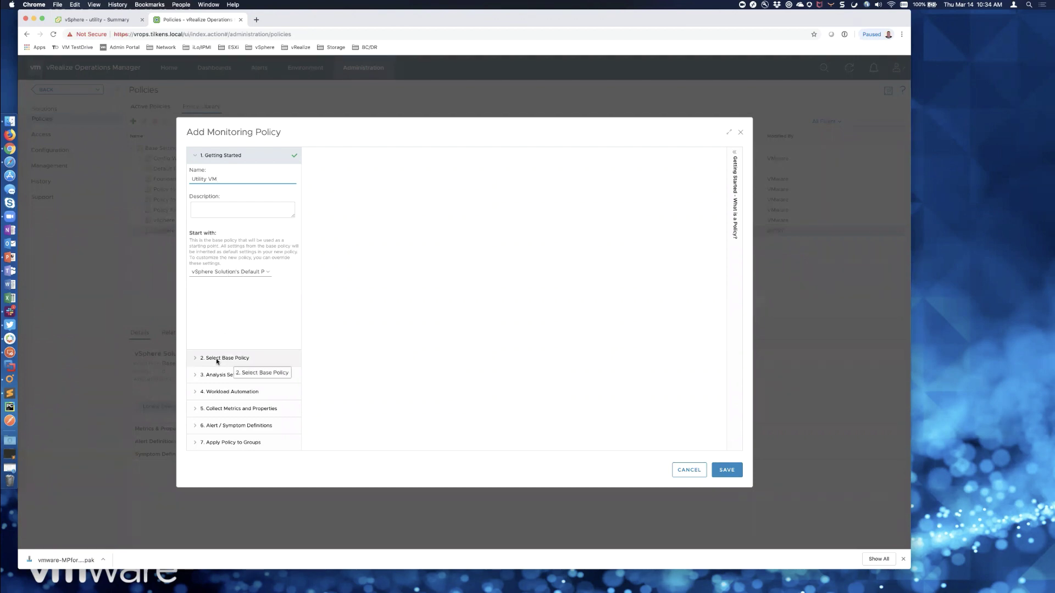
left_click(226, 426)
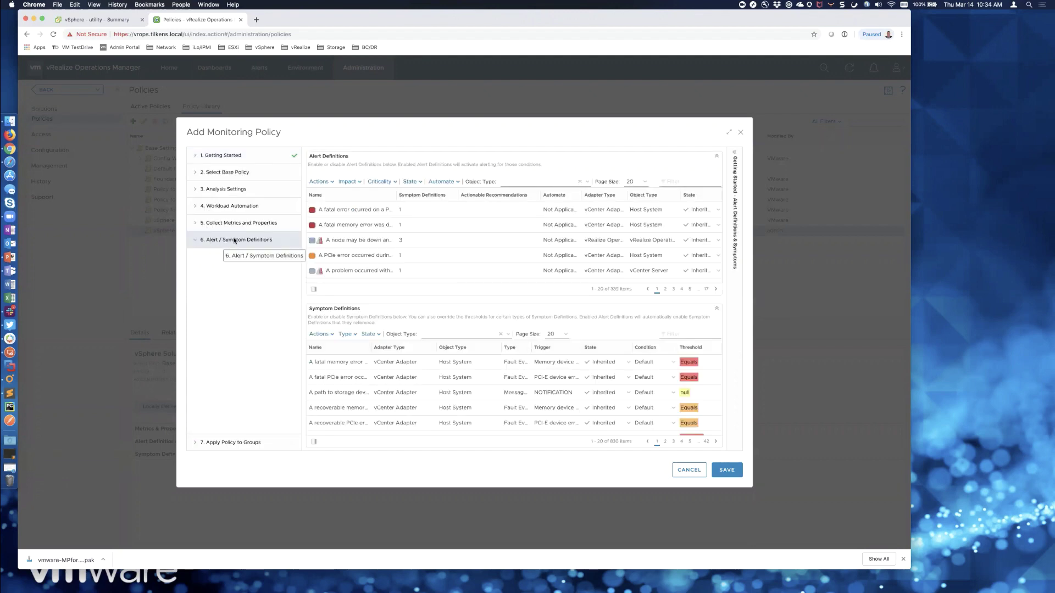
left_click(729, 133)
left_click(841, 121)
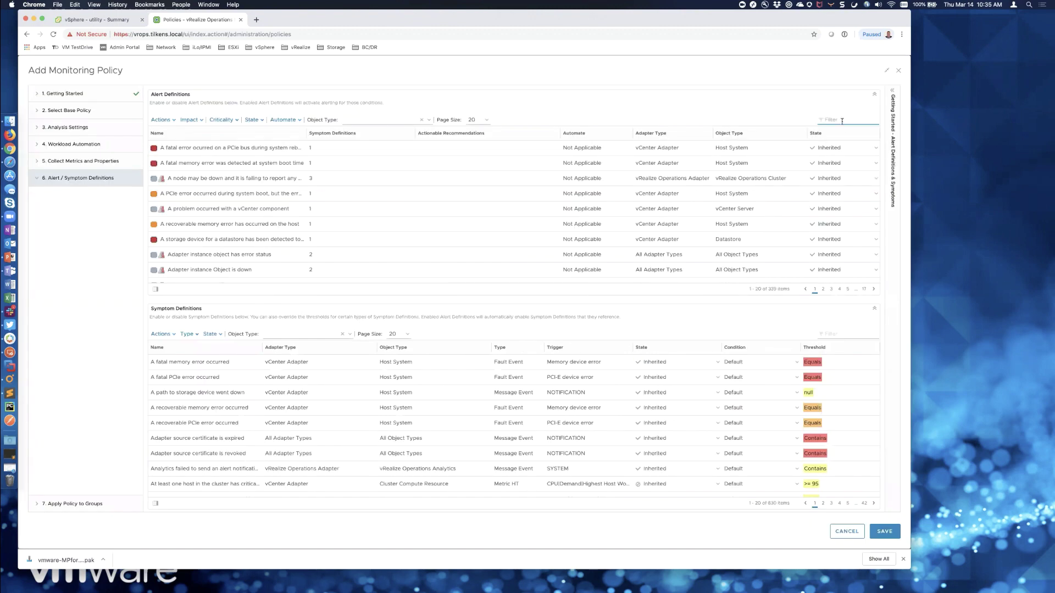
type("cpu")
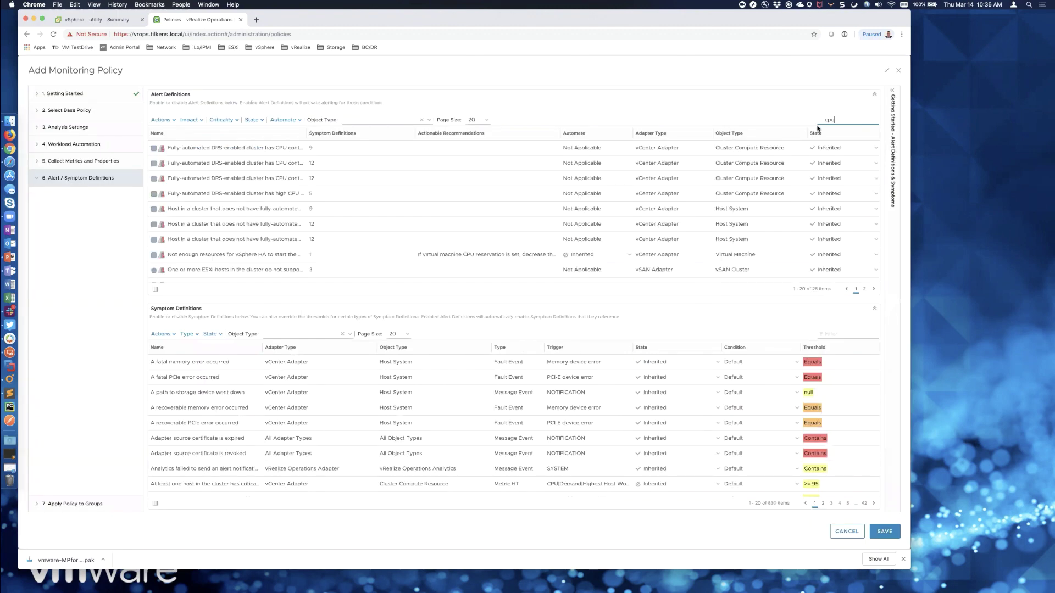
scroll(363, 236, "down", 5)
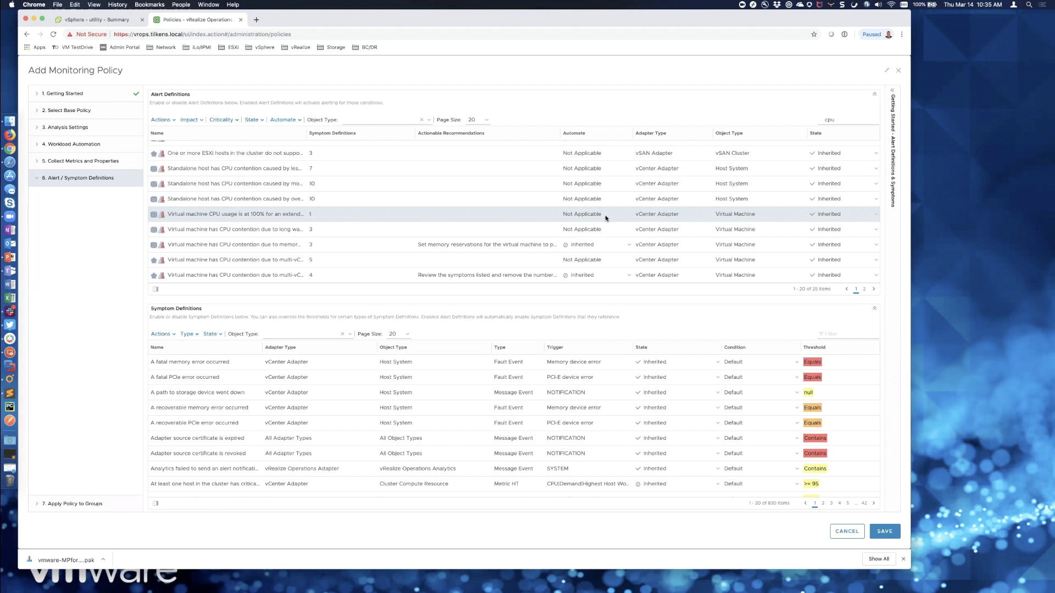
scroll(837, 527, "down", 1)
left_click(837, 526)
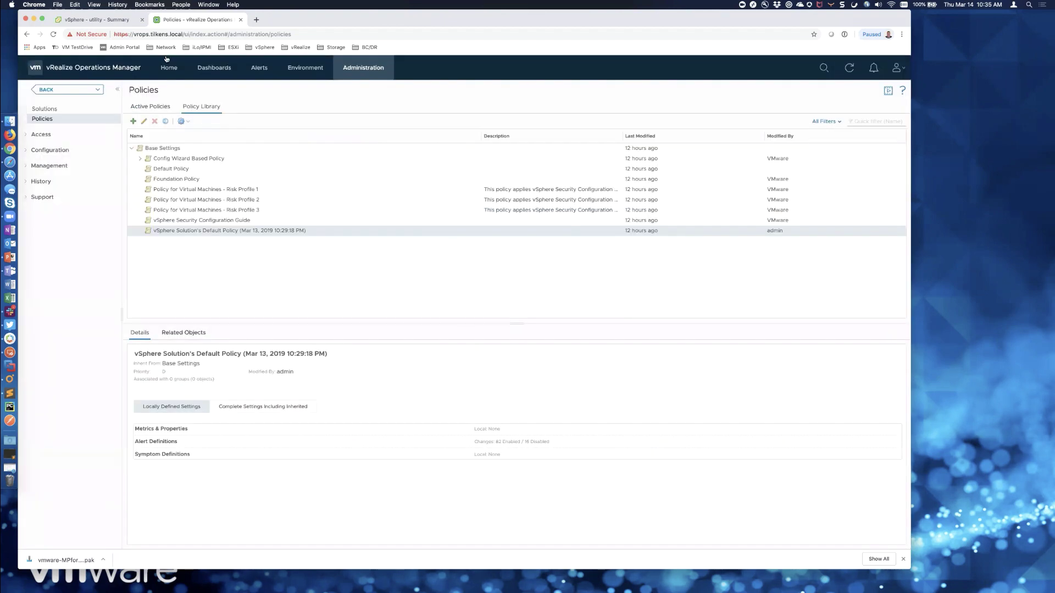
- Filter the Recommendations list under Alert Settings by 'reb'
left_click(259, 67)
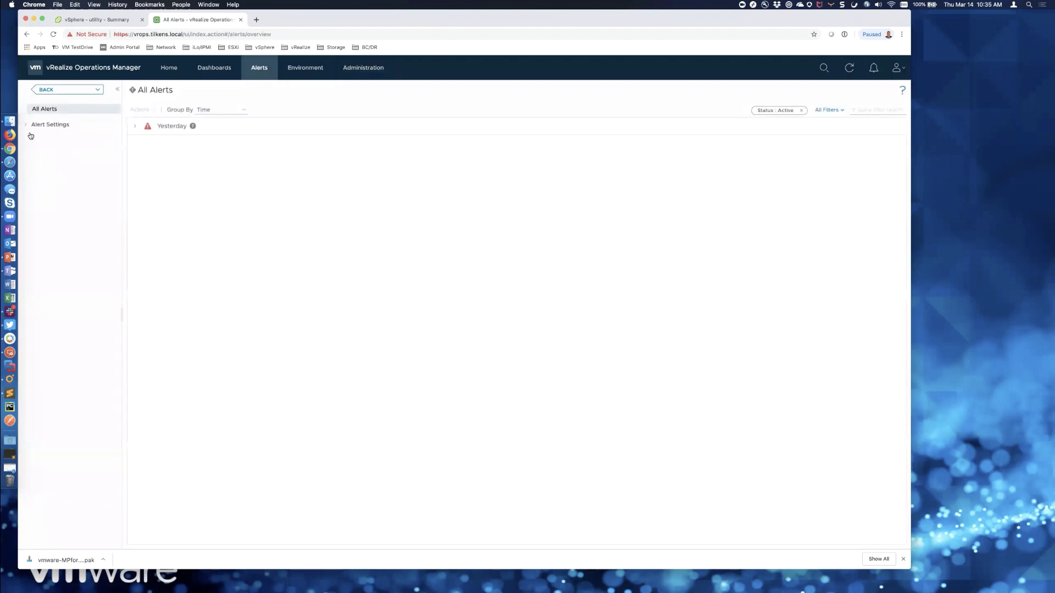
left_click(28, 126)
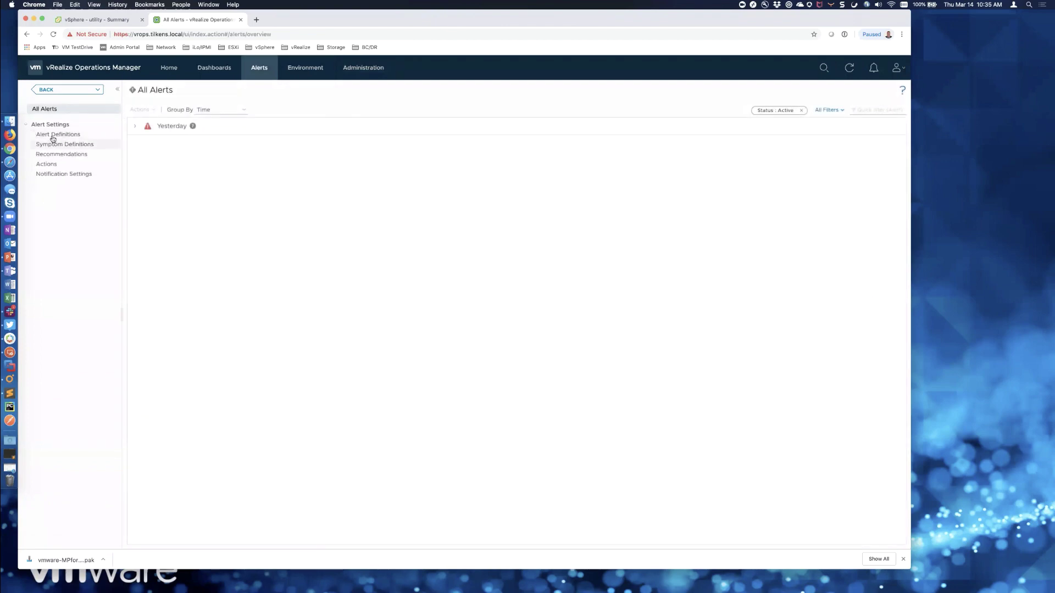
left_click(53, 135)
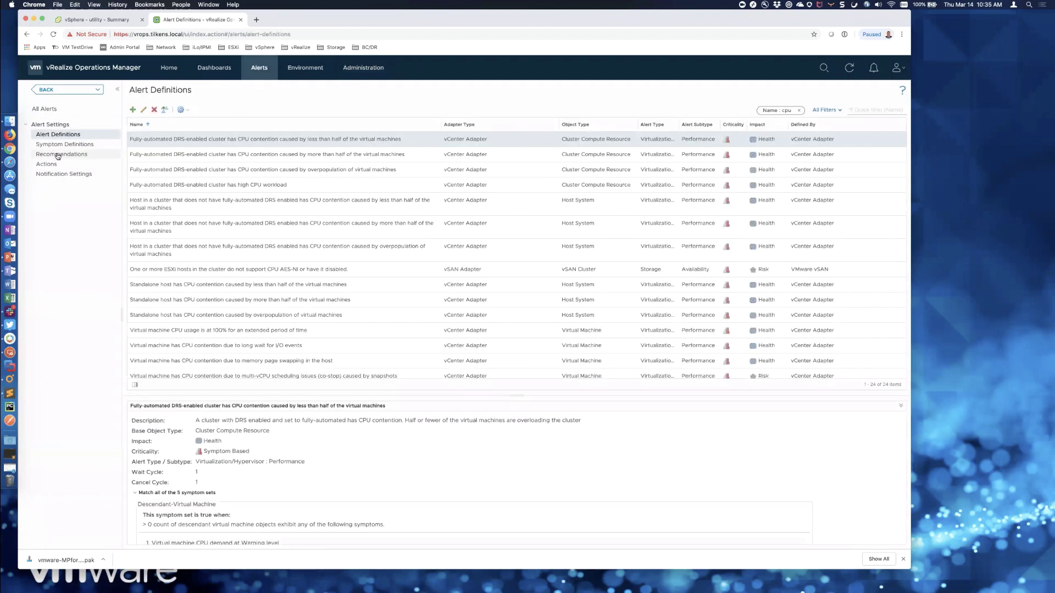
left_click(58, 155)
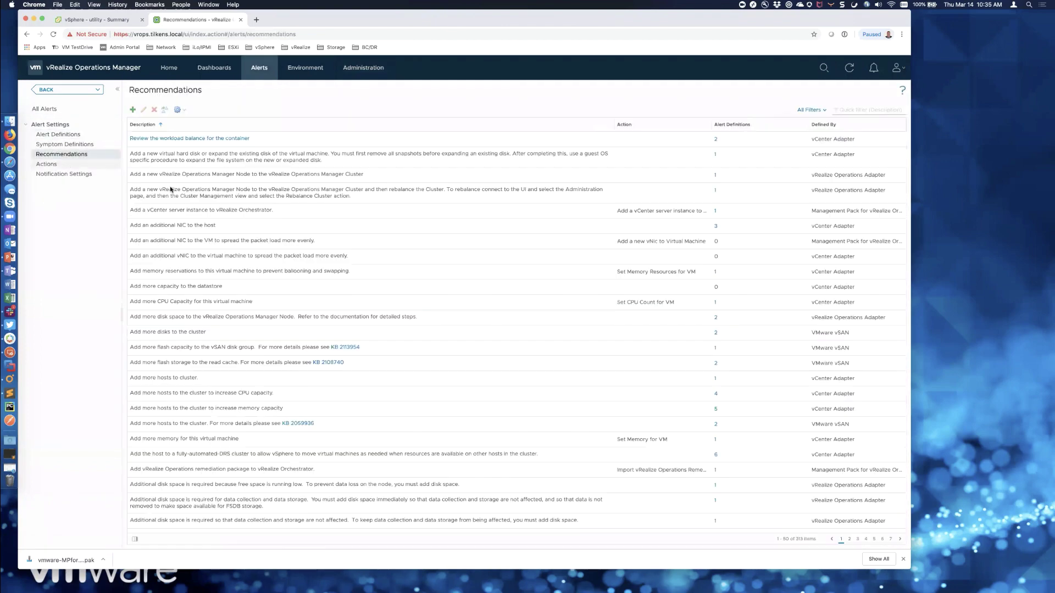
left_click(863, 111)
type("reboot")
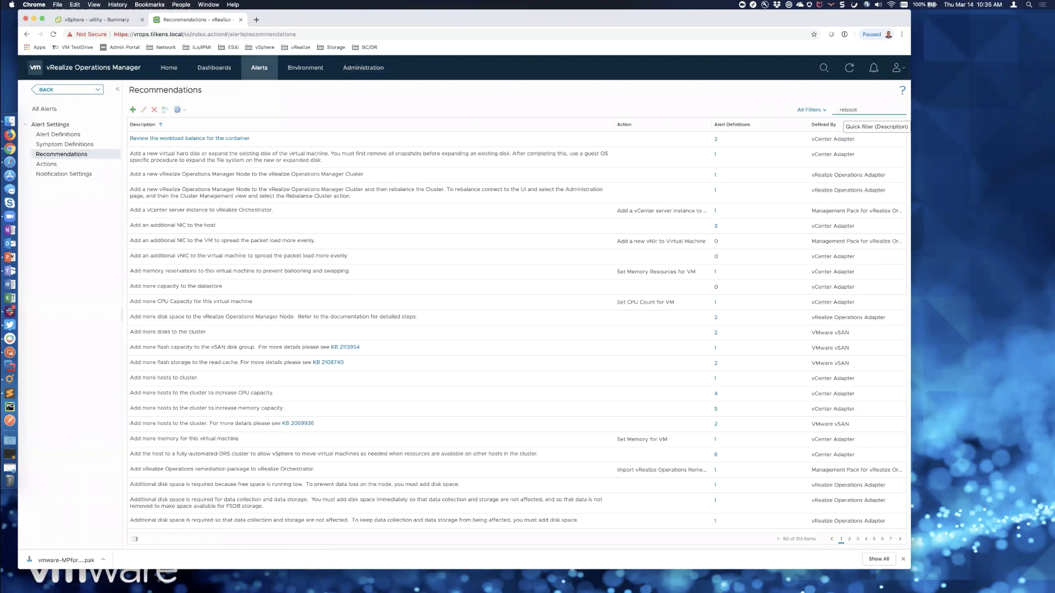
key("Return")
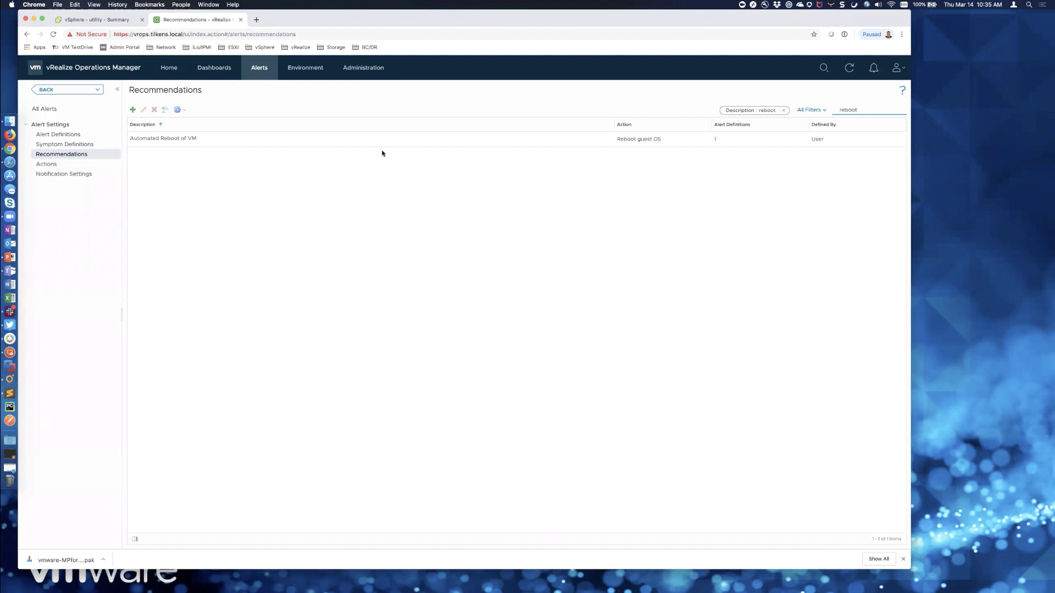
- Inspect Automated Reboot of VM's Reboot guest OS action without changes, then return to Alert Definitions
left_click(282, 142)
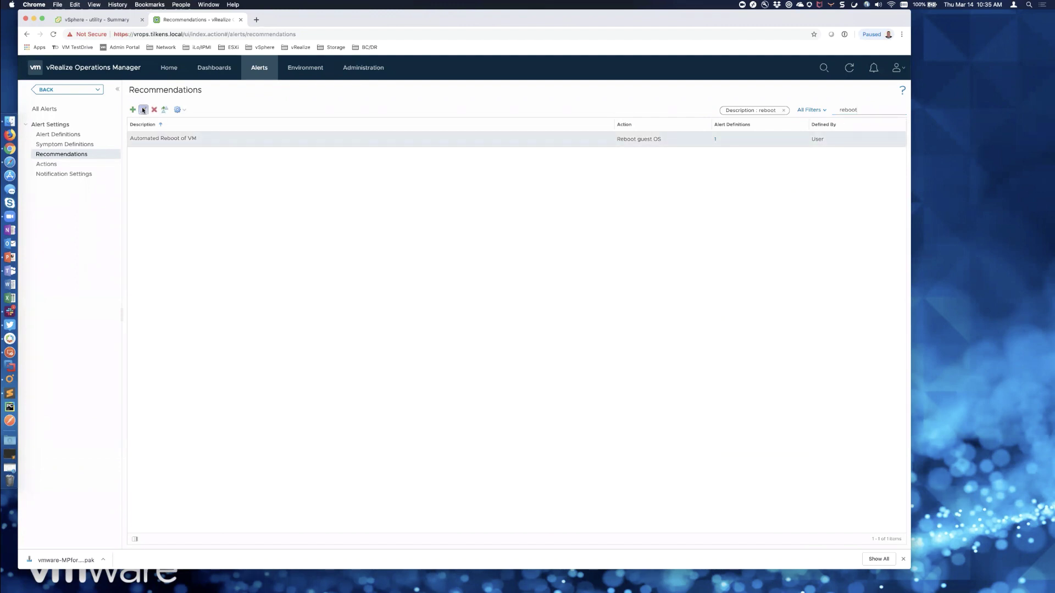
left_click(143, 110)
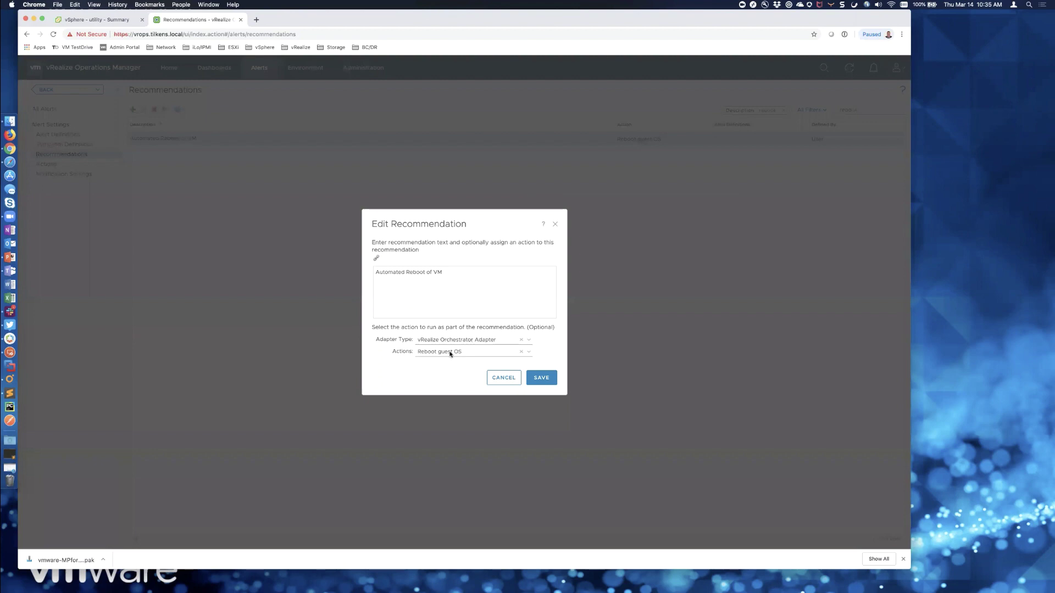
left_click(498, 378)
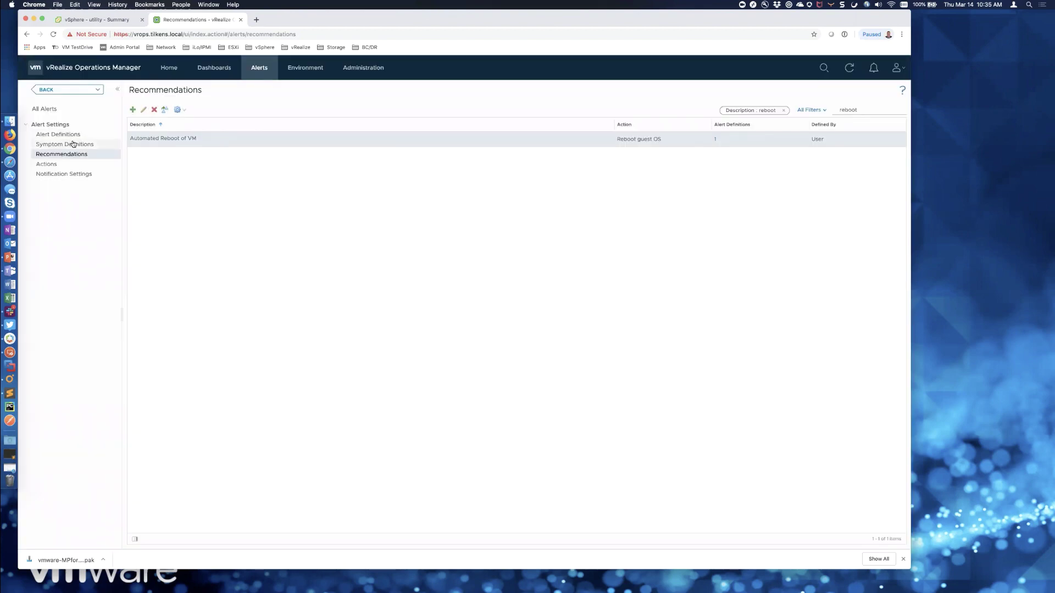
left_click(74, 144)
left_click(65, 136)
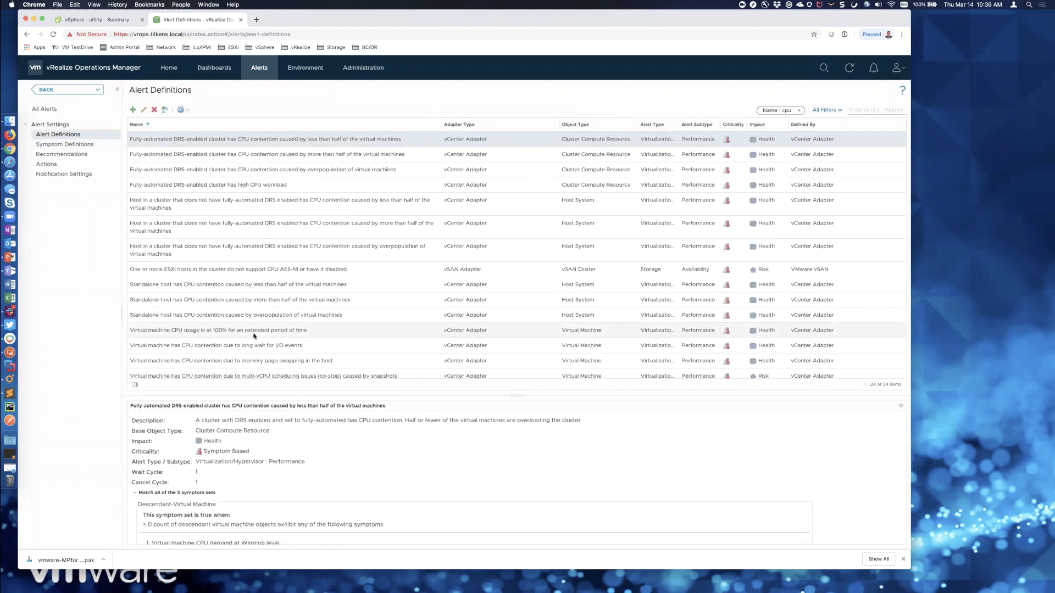
- Move Automated Reboot of VM to priority 1 in the CPU-at-100% alert, save, and open Policies
scroll(254, 337, "down", 1)
left_click(249, 318)
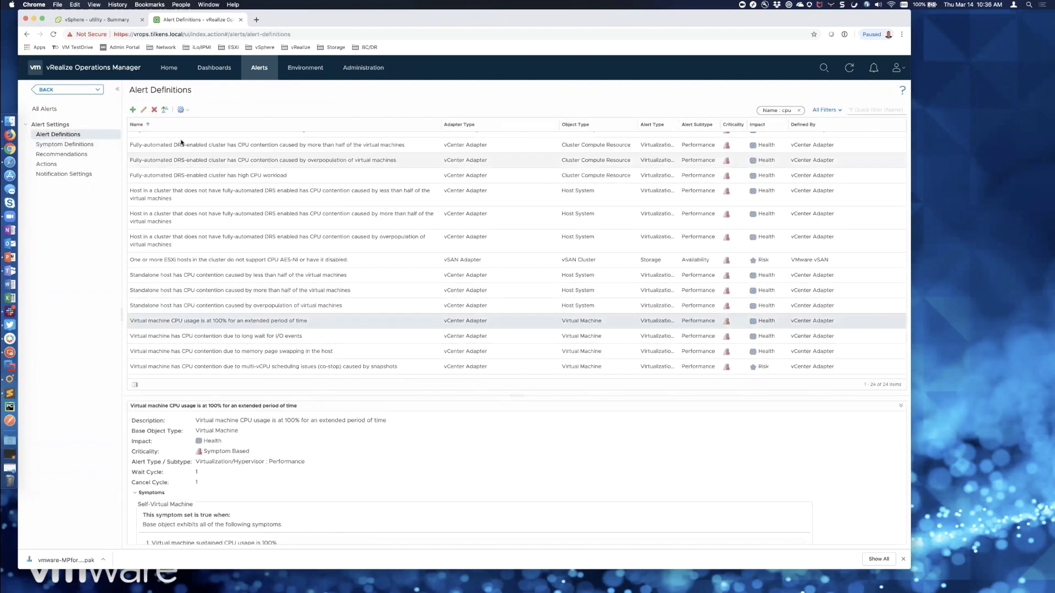
left_click(143, 109)
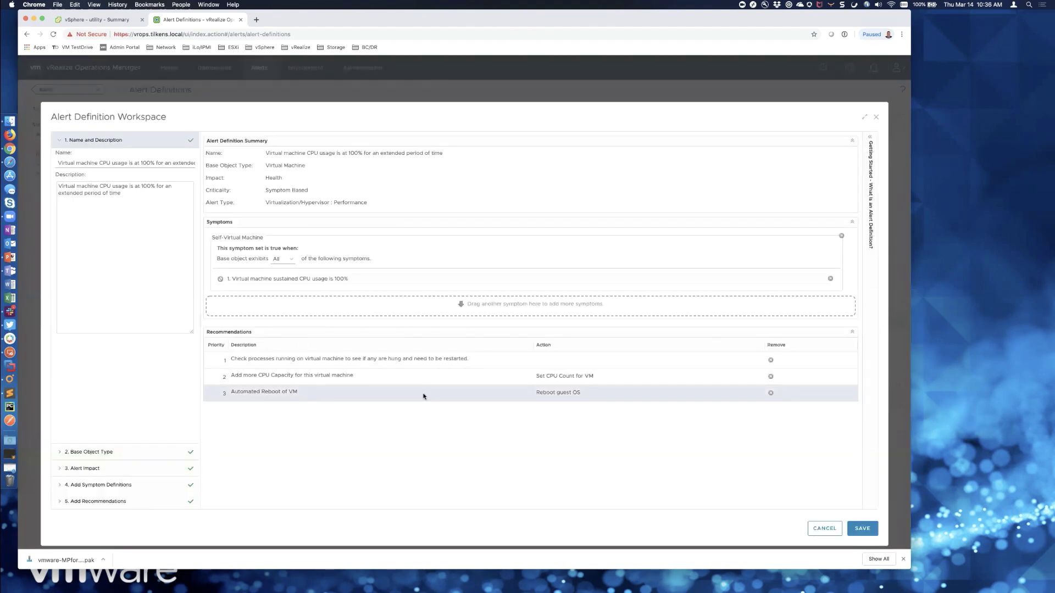
left_click_drag(354, 393, 371, 350)
left_click(861, 527)
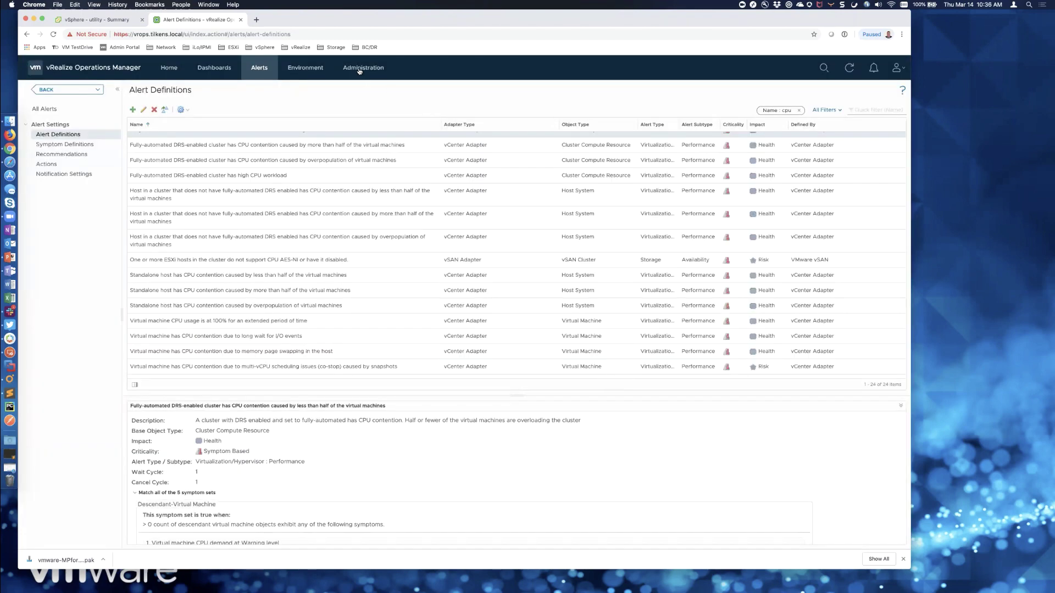
left_click(362, 67)
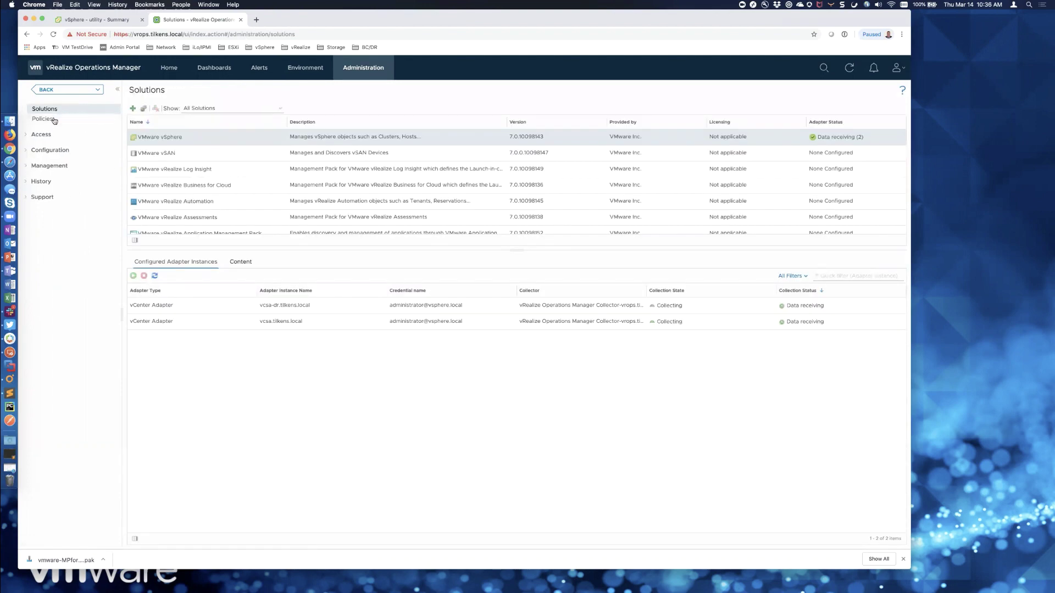
left_click(53, 119)
- Open vSphere Solution's Default Policy from the Policy Library and save it unchanged
left_click(195, 108)
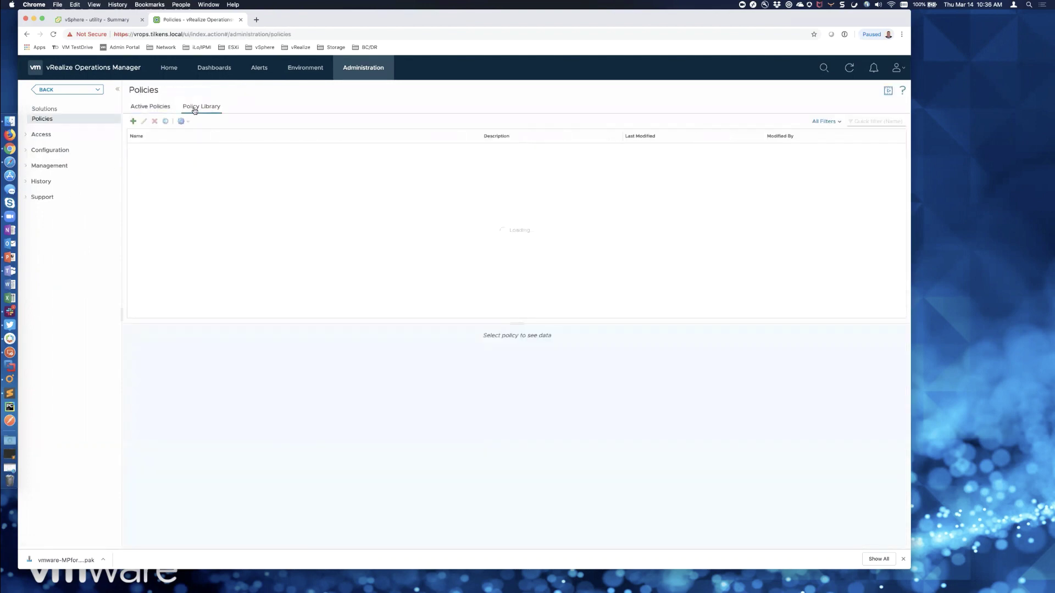
left_click(214, 232)
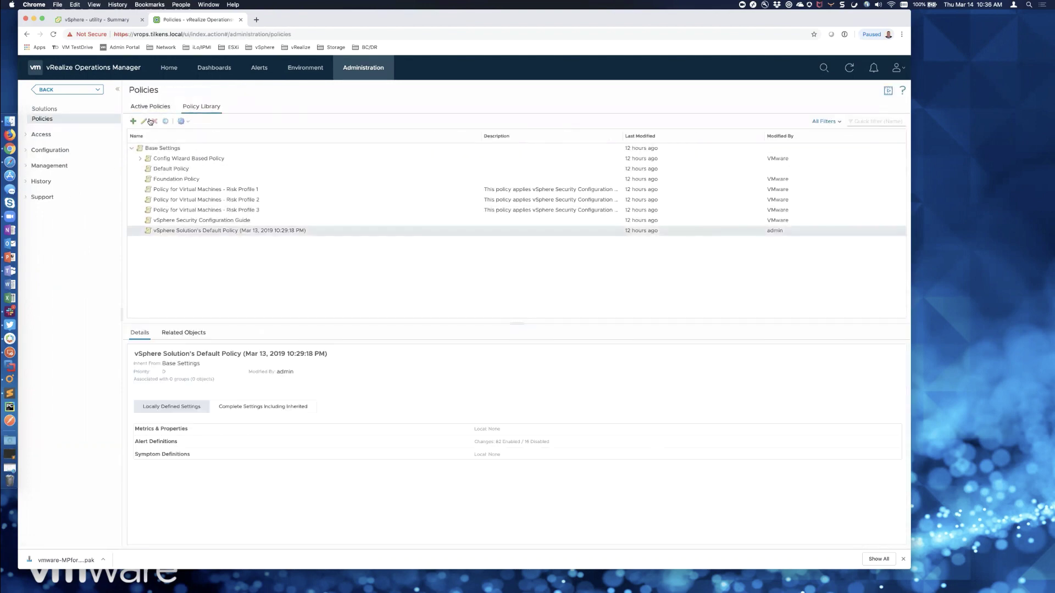
left_click(145, 121)
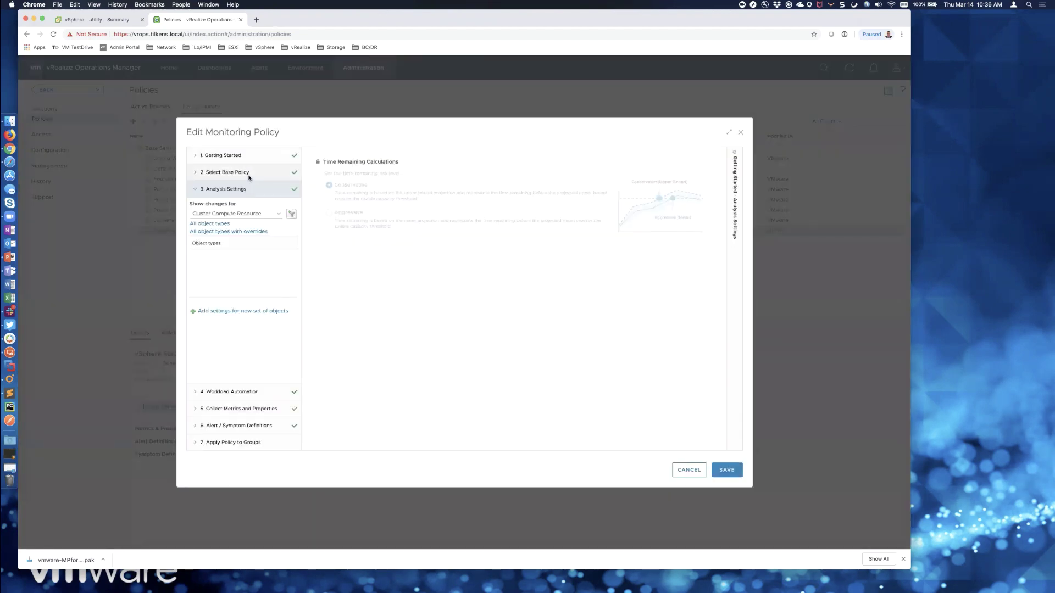
left_click(715, 473)
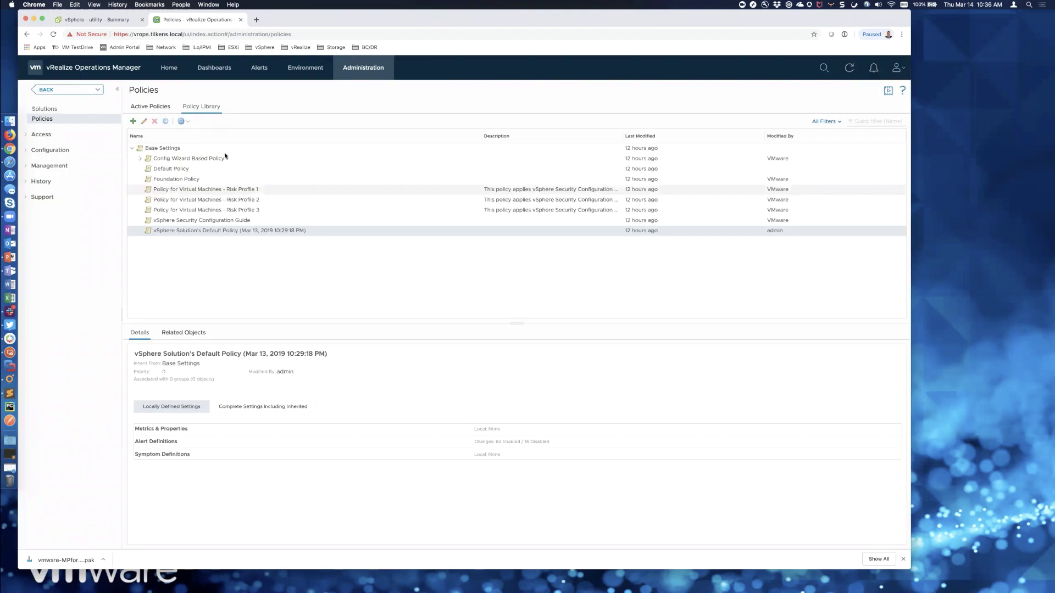
- Add a new policy named Utility VM and expand its Alert / Symptom Definitions step
left_click(132, 122)
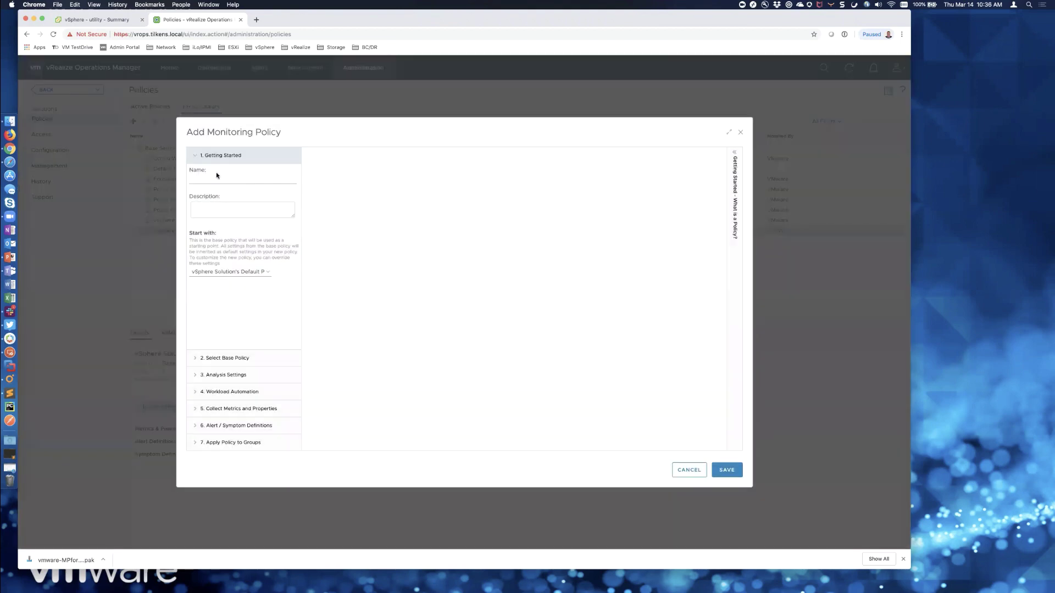
left_click(215, 177)
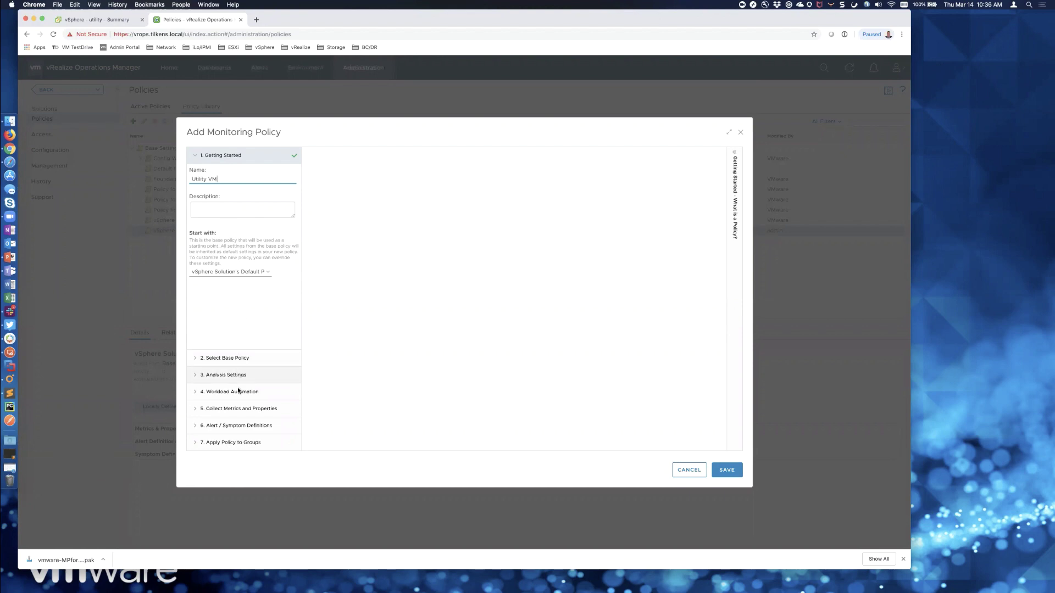
left_click(258, 426)
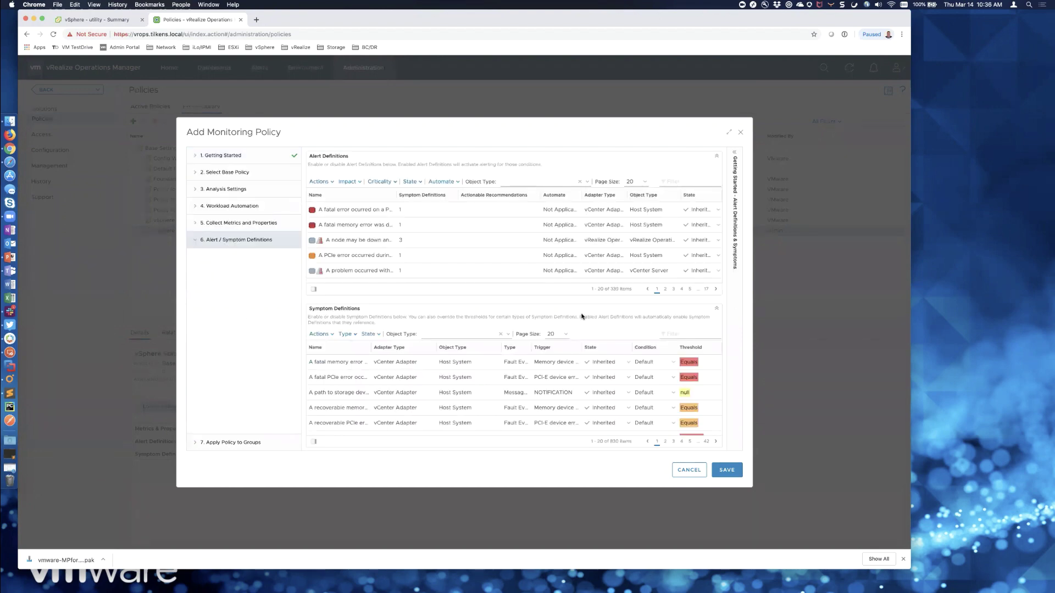
- Filter the policy's alerts for 'cpu', set the VM CPU-at-100% alert's Automate to Local, and save
left_click(730, 133)
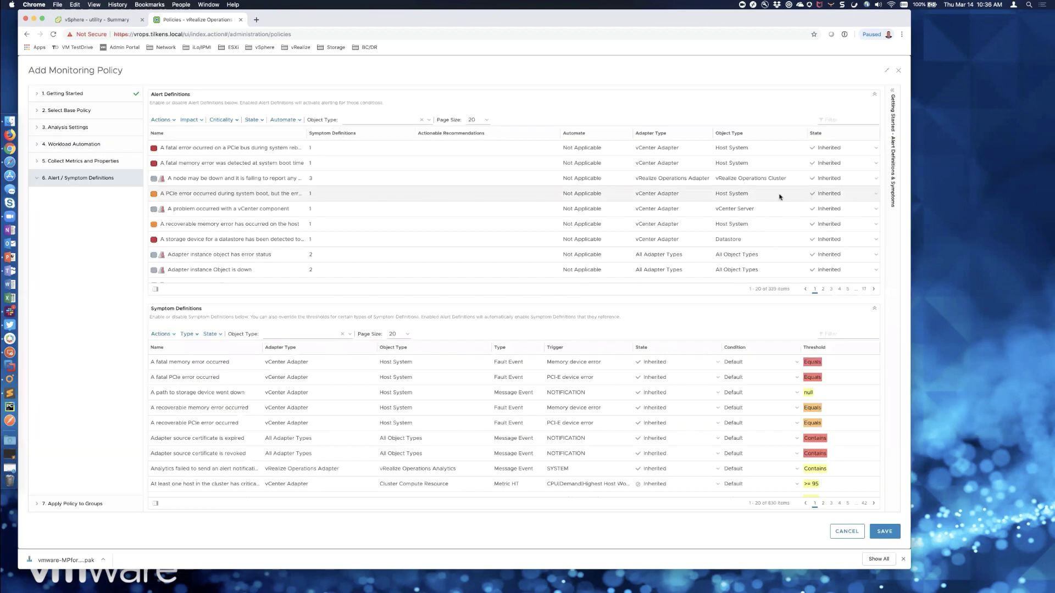
scroll(591, 215, "down", 5)
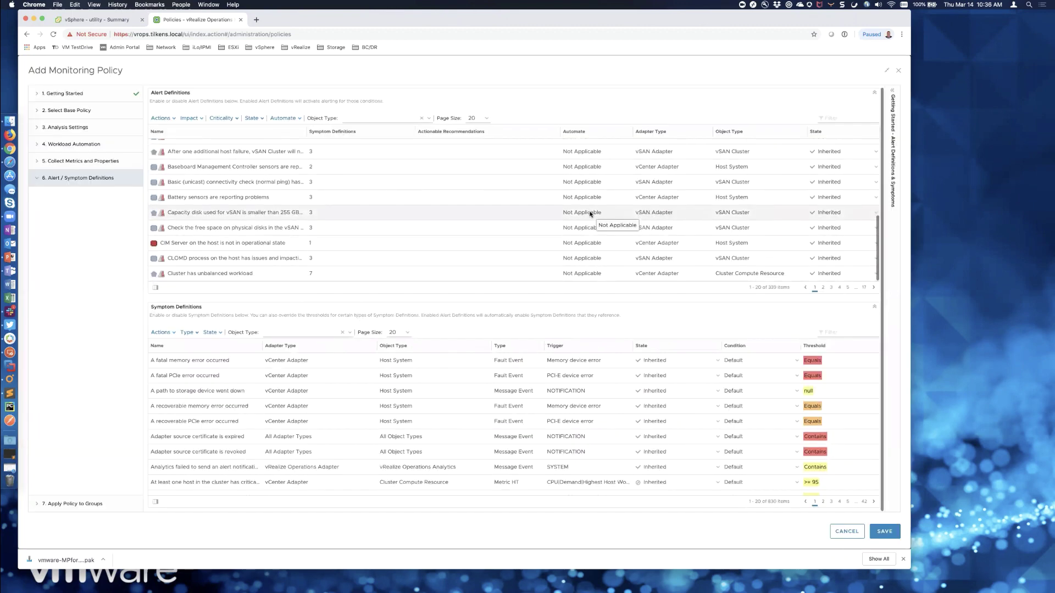
scroll(591, 214, "up", 5)
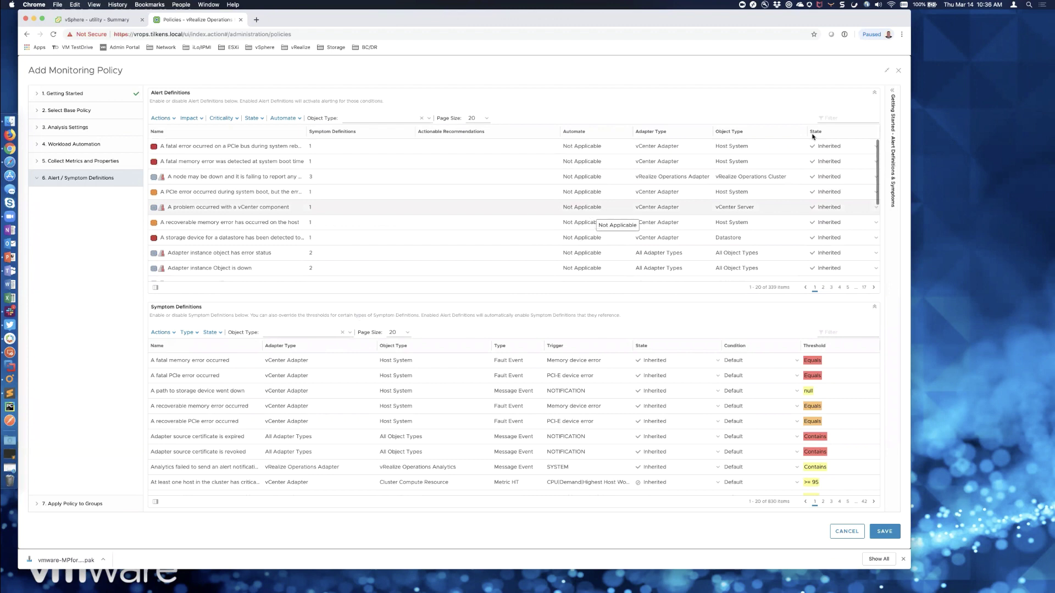
left_click(846, 118)
type("cpu")
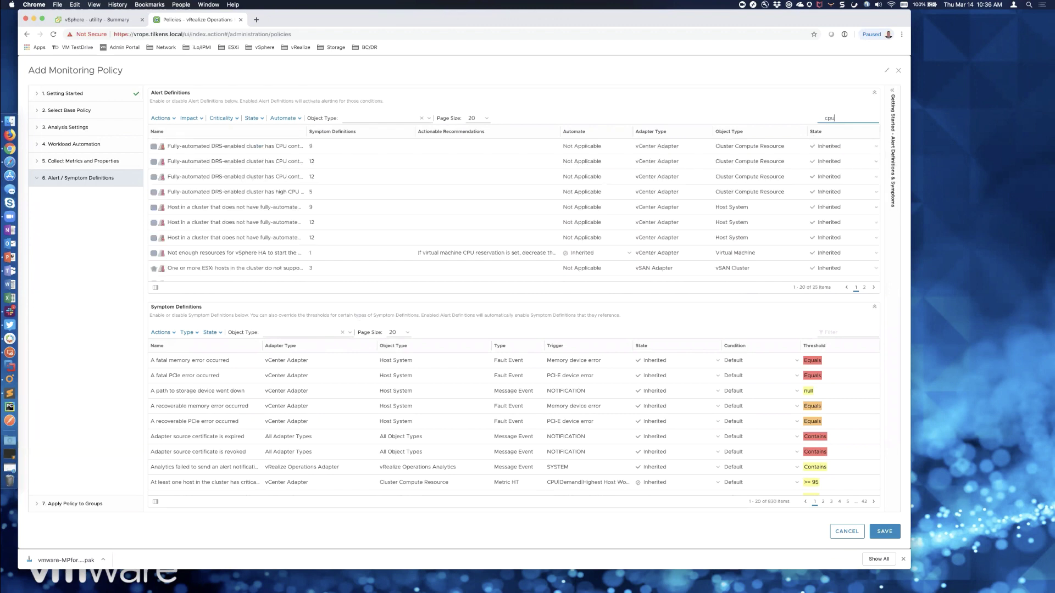
scroll(468, 240, "down", 5)
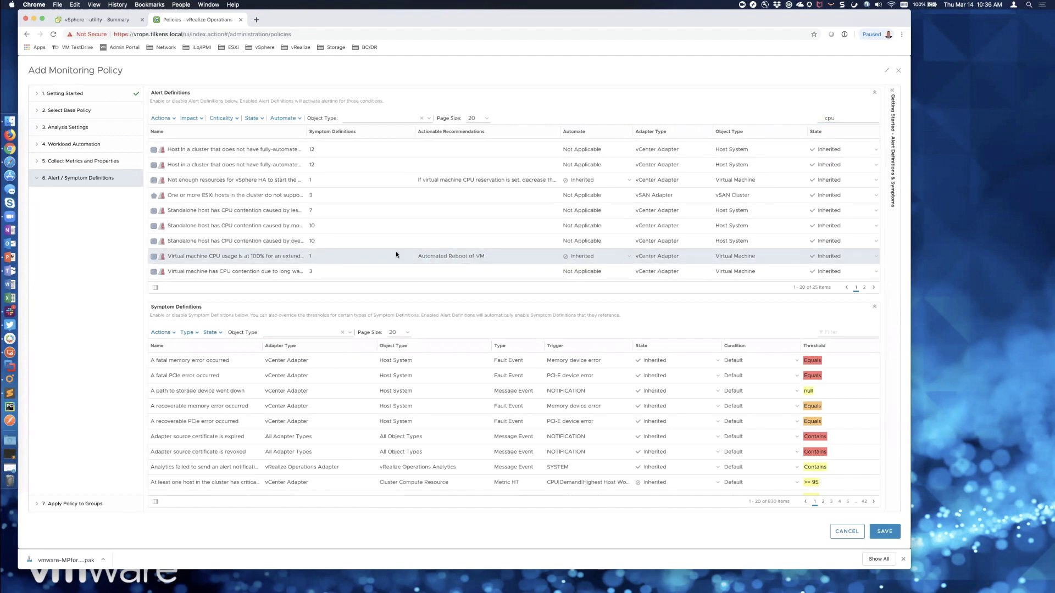
left_click(631, 258)
left_click(630, 258)
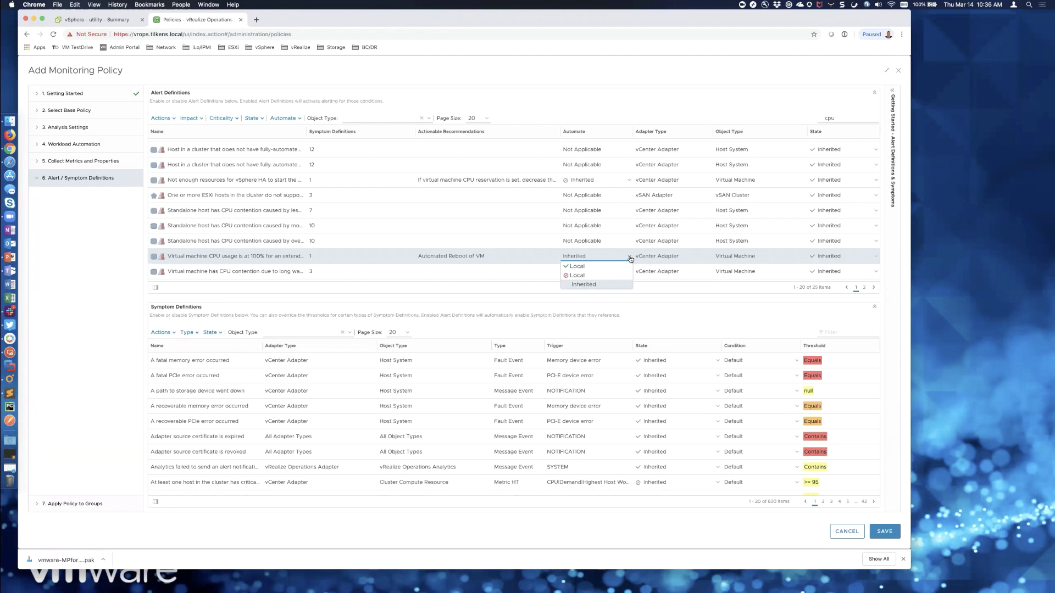
left_click(582, 267)
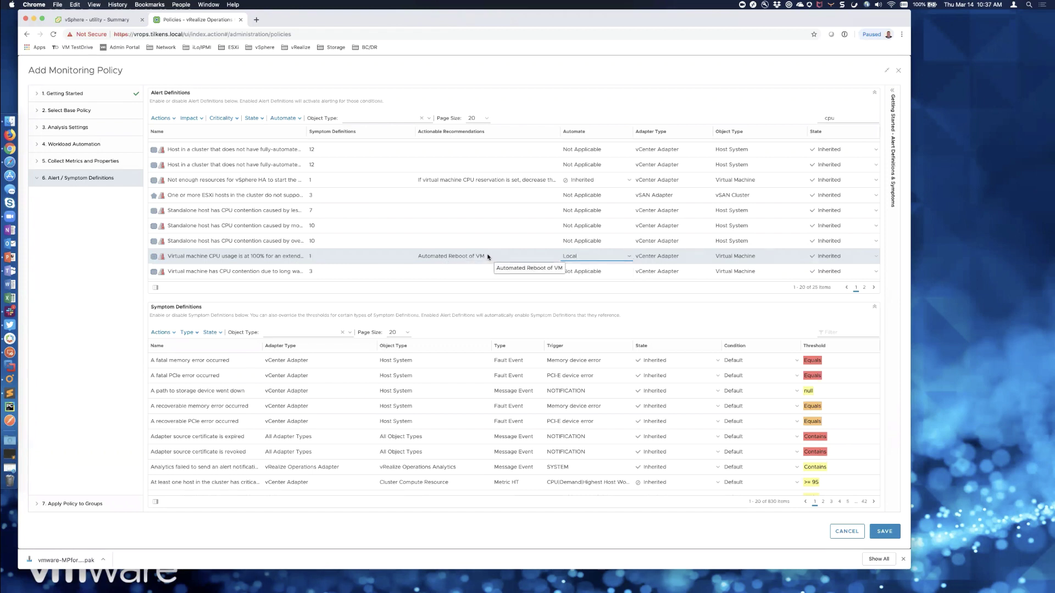
left_click(881, 531)
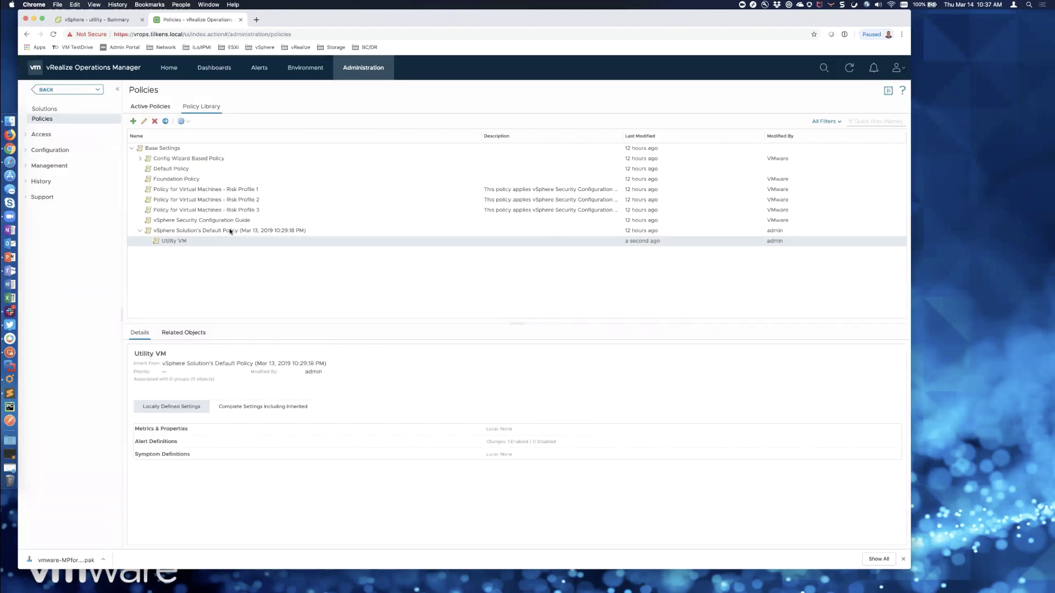
- Start a new custom group of type Environment using the Utility VM policy
left_click(300, 67)
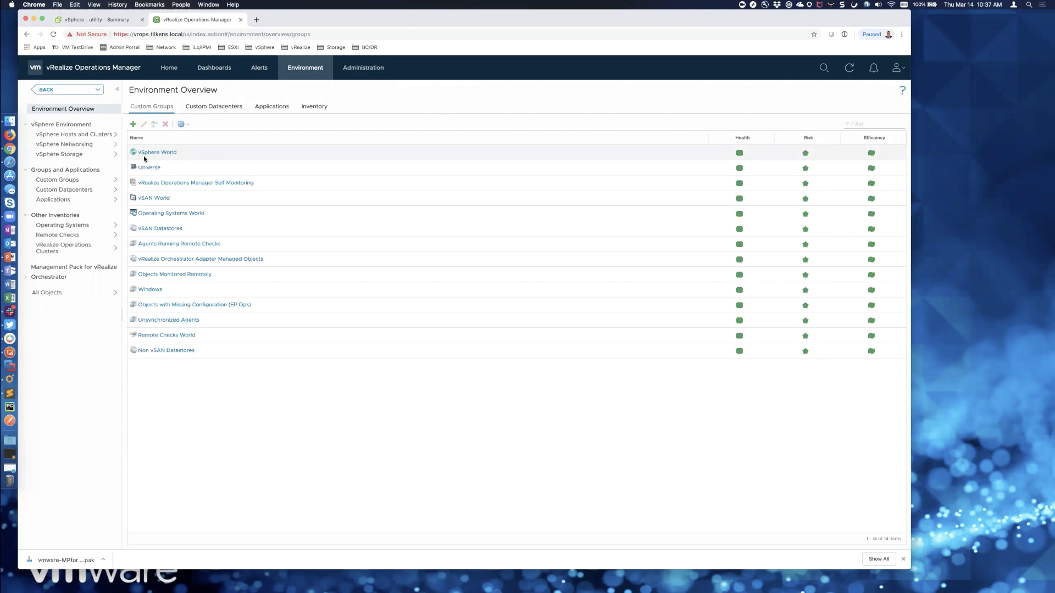
left_click(133, 124)
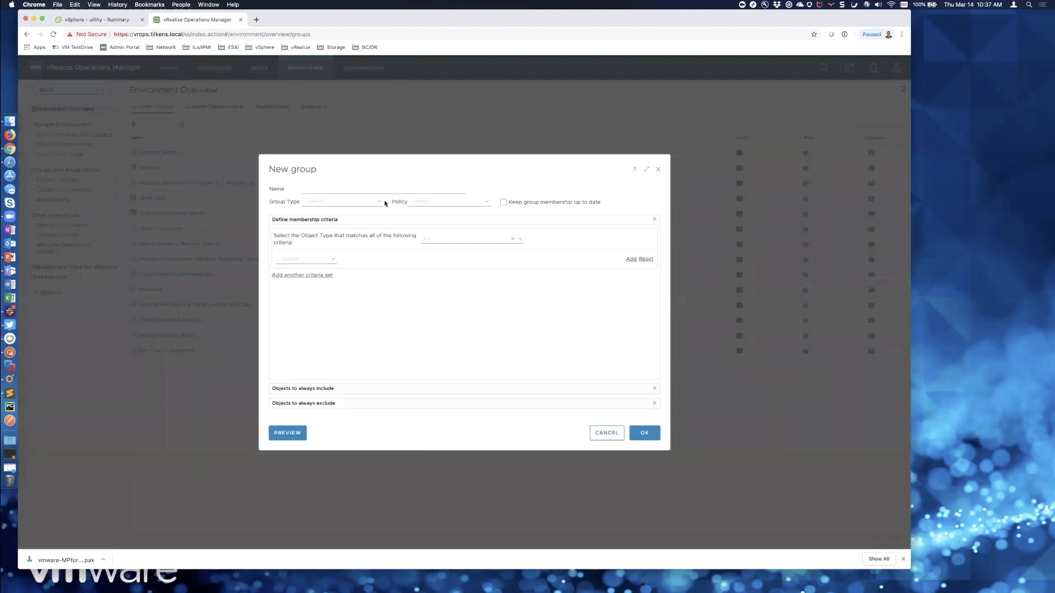
left_click(363, 187)
left_click(377, 202)
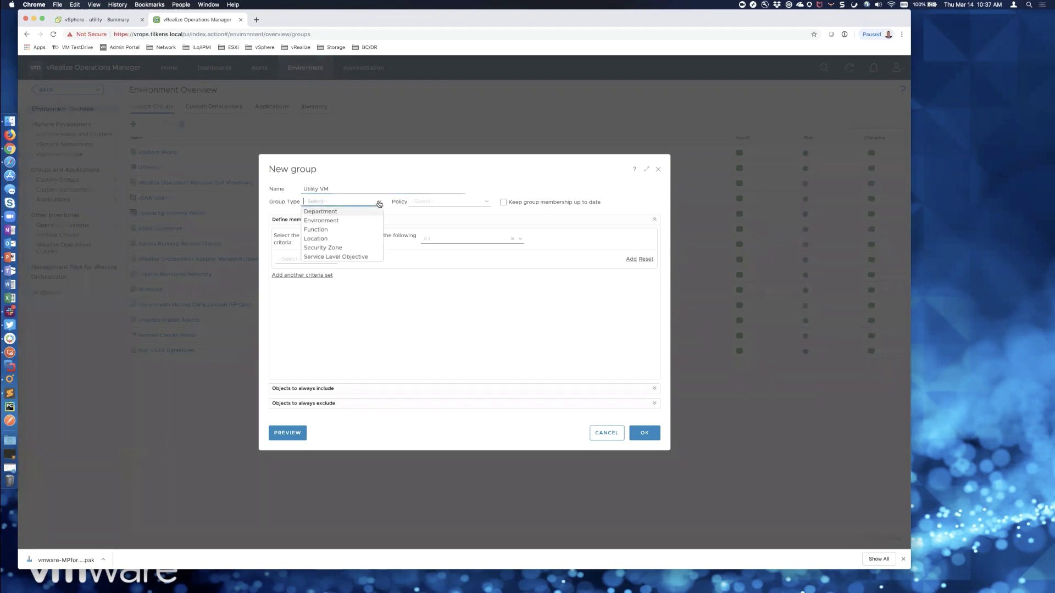
left_click(352, 221)
left_click(482, 202)
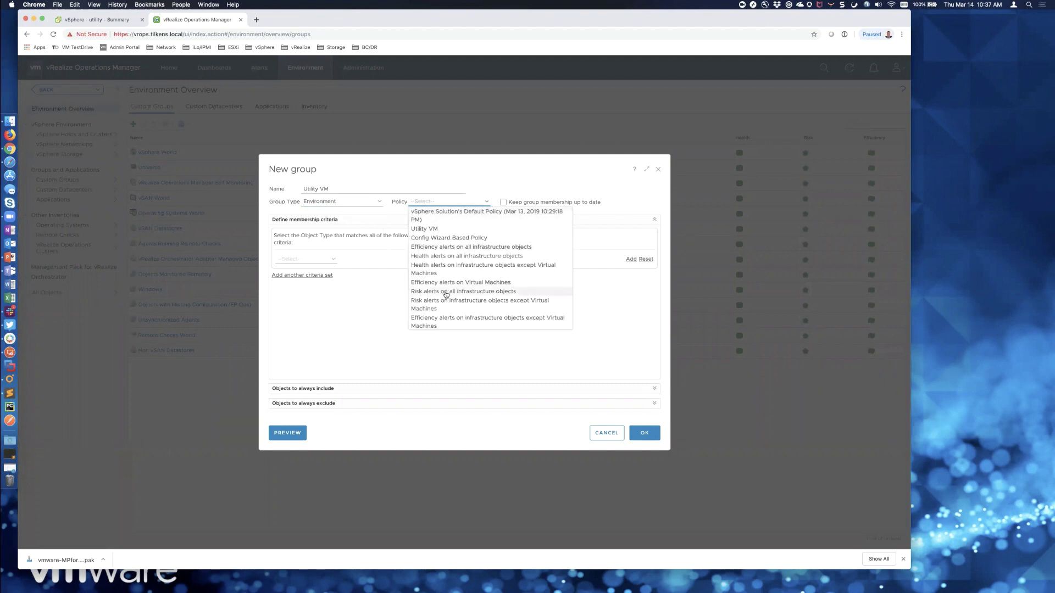
scroll(446, 300, "down", 3)
scroll(433, 241, "up", 3)
left_click(426, 229)
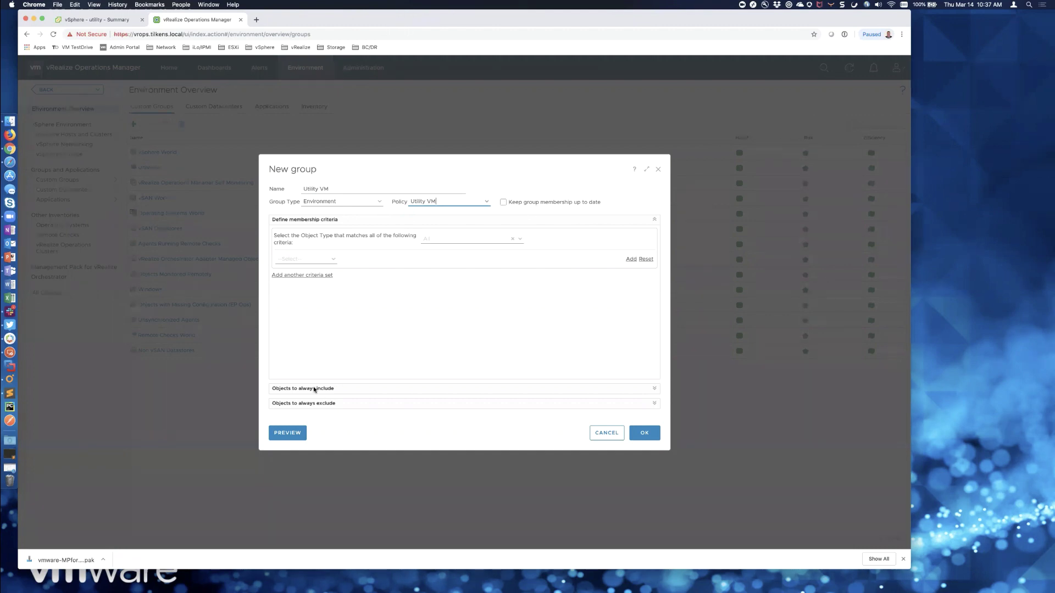
- Always include the utility VM from vcsa.tilkens.local > Elk Grove > Management in the group
left_click(654, 389)
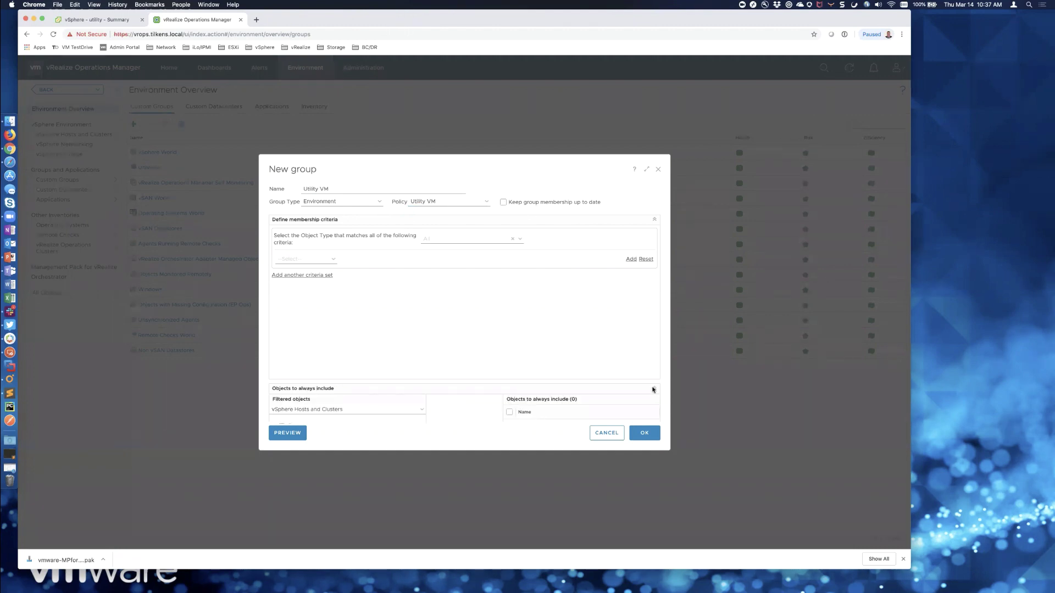
scroll(578, 385, "down", 4)
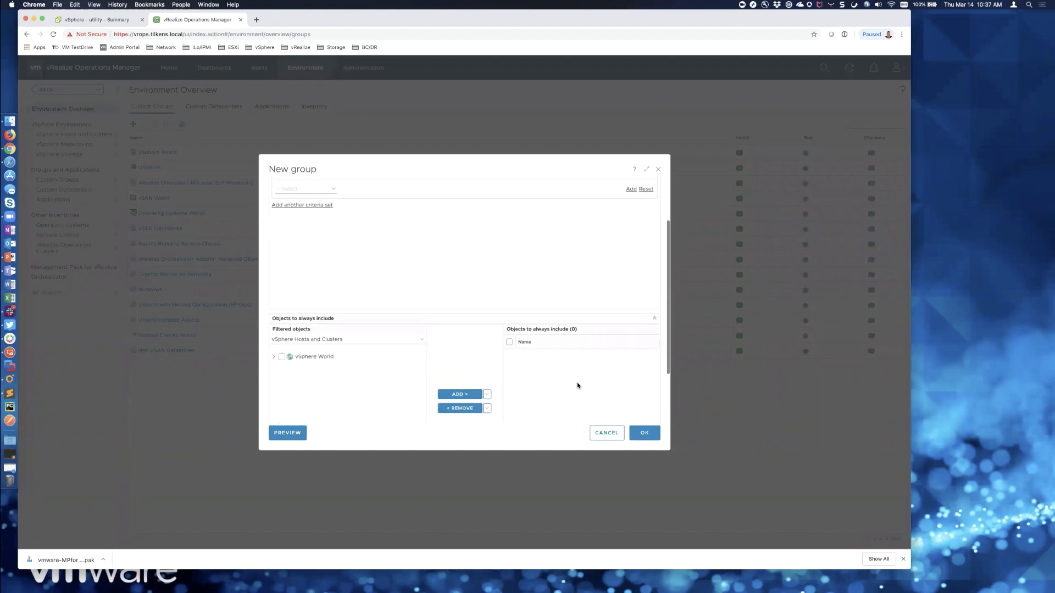
left_click(273, 325)
scroll(274, 324, "down", 2)
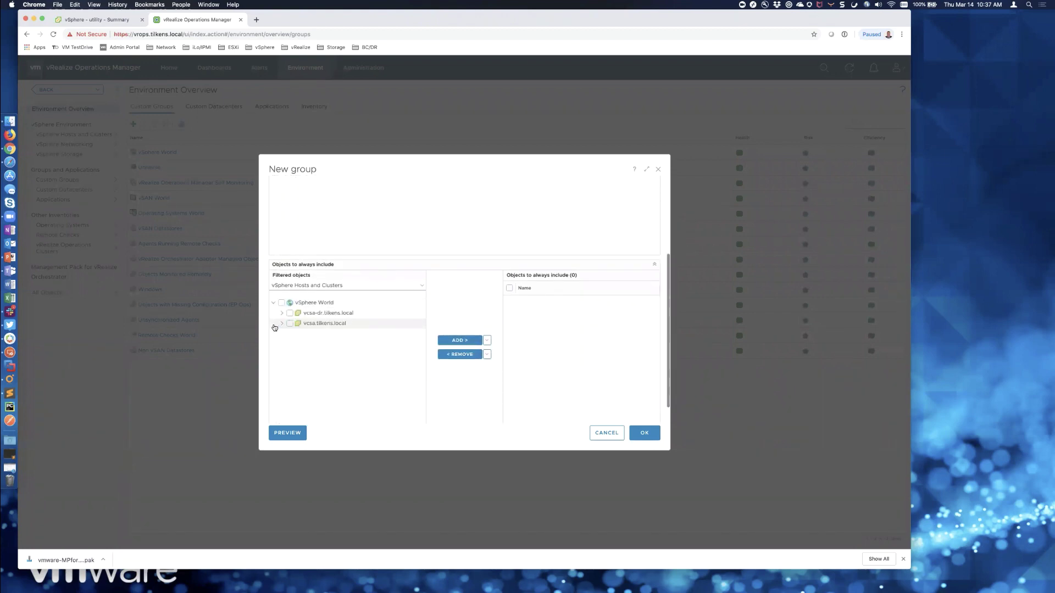
left_click(281, 300)
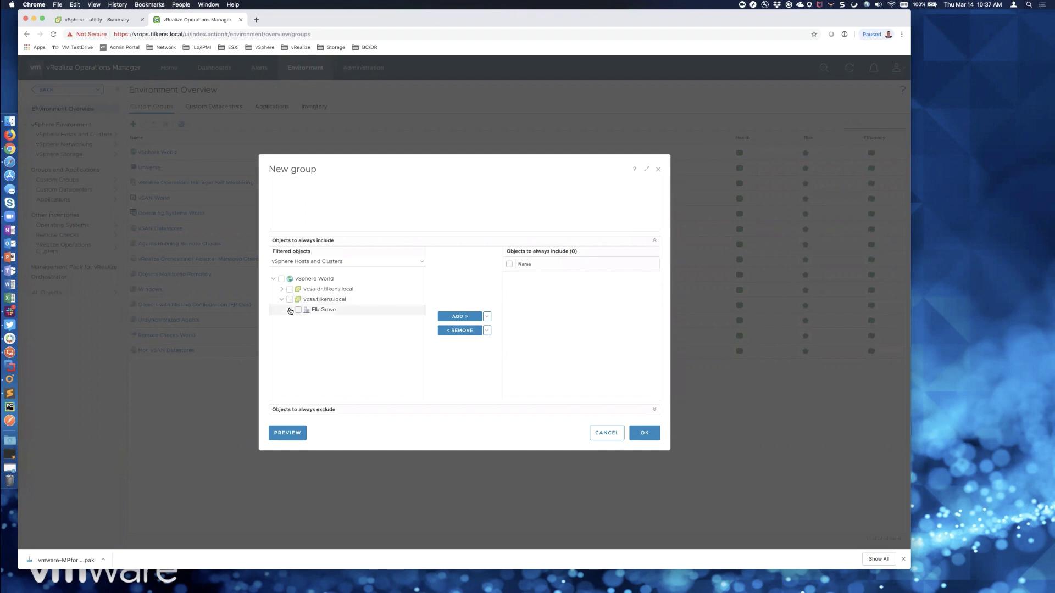
left_click(290, 310)
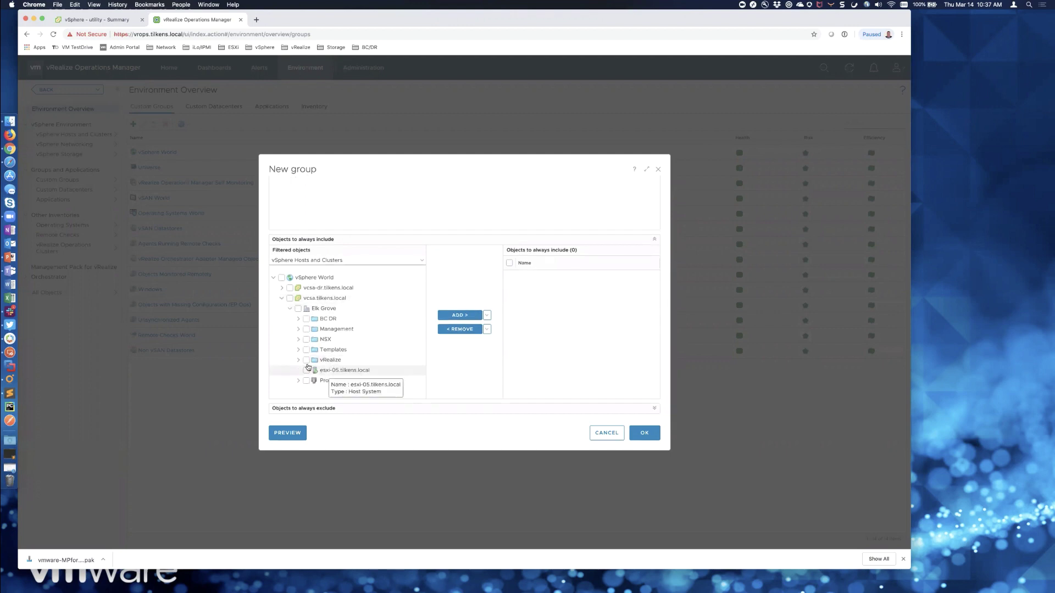
left_click(298, 329)
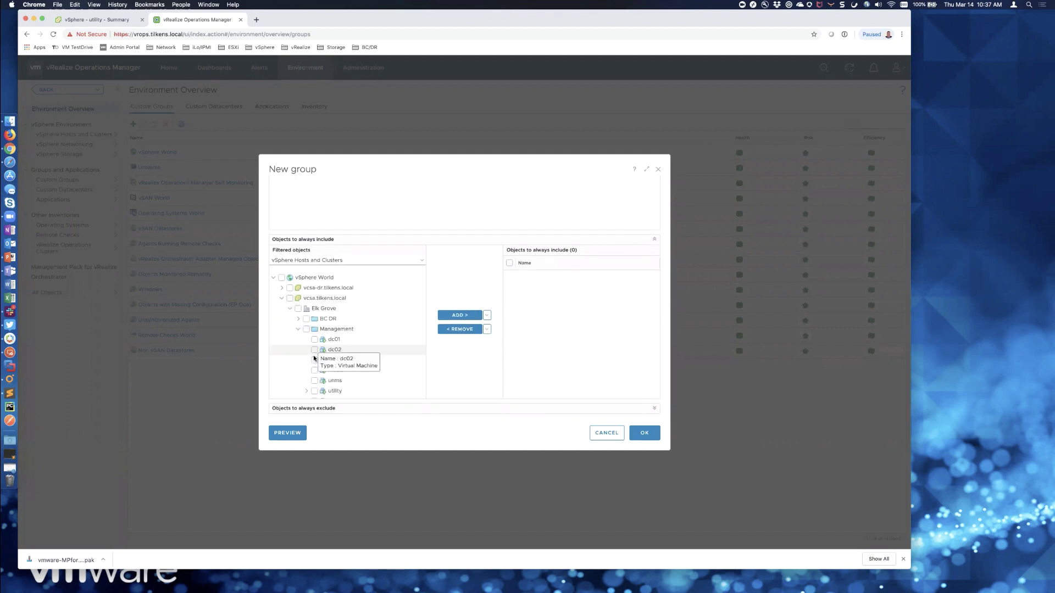
left_click(314, 391)
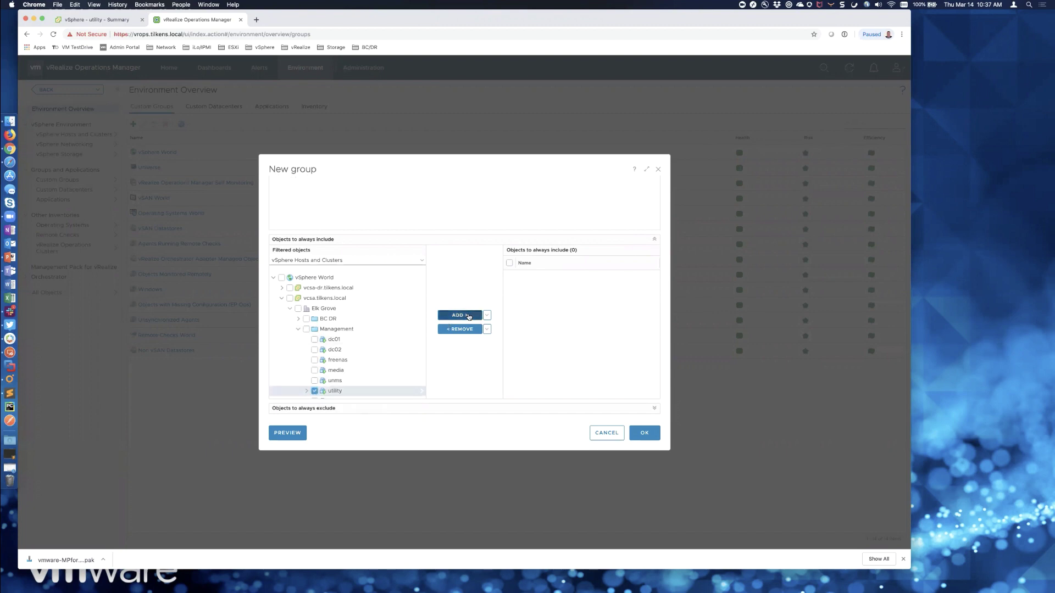
left_click(448, 322)
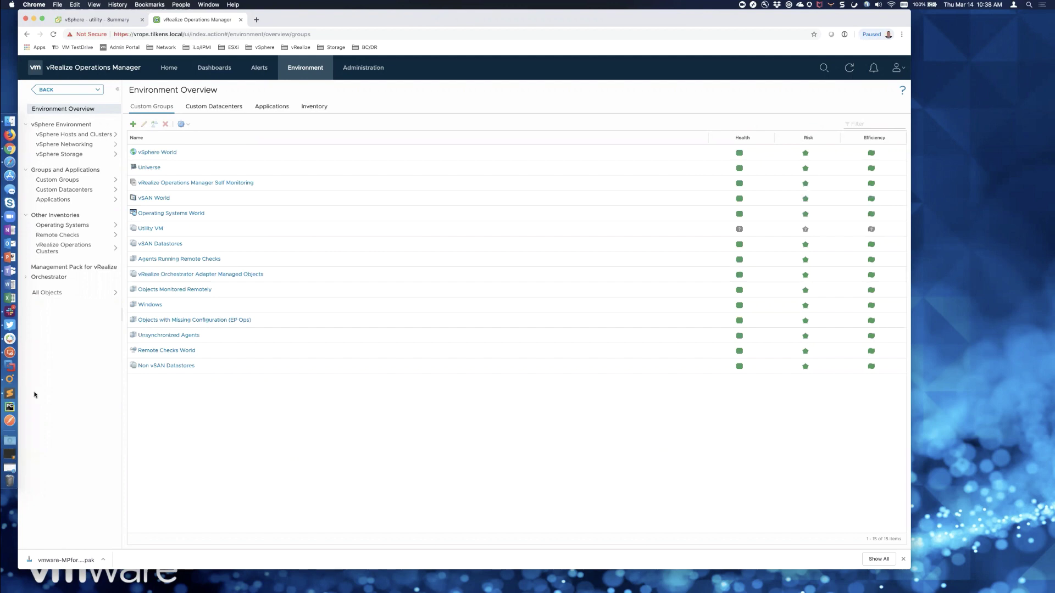
- Connect to the UTILITY server, accepting its certificate, and show Task Manager's CPU performance graph
left_click(10, 353)
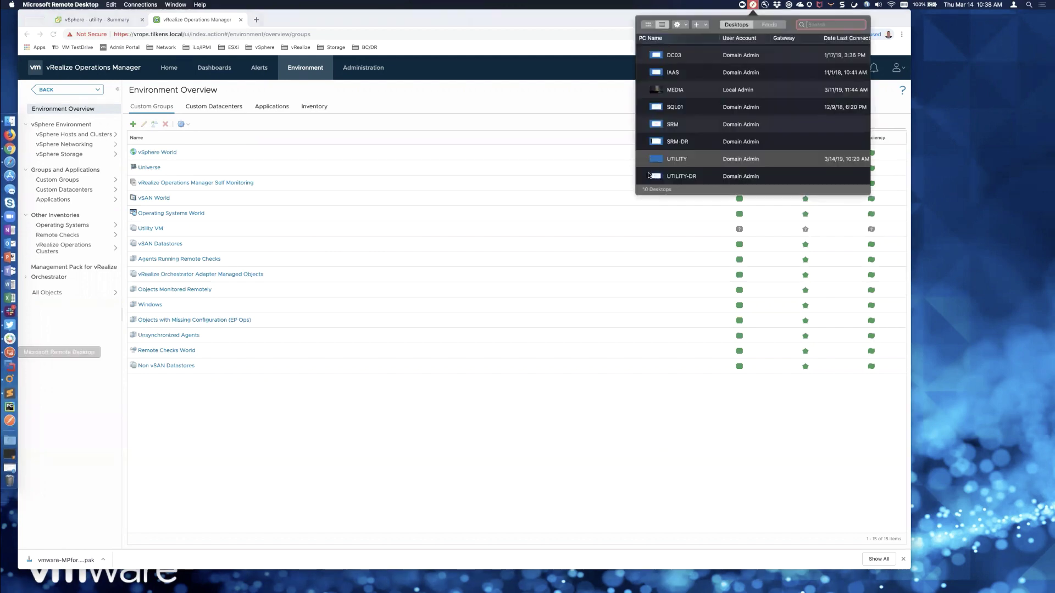
double_click(678, 163)
left_click(613, 333)
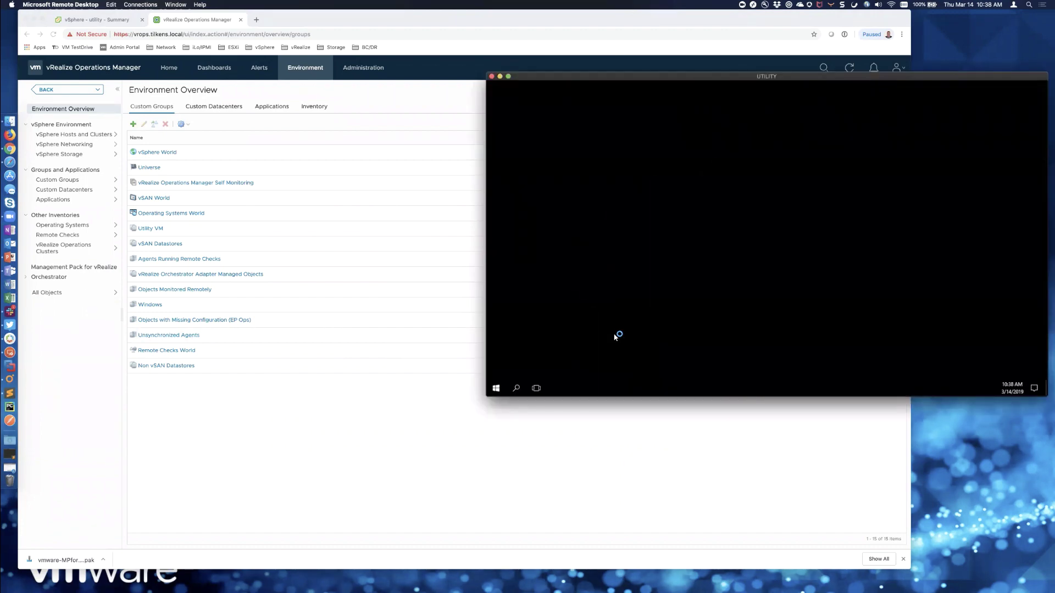
right_click(755, 391)
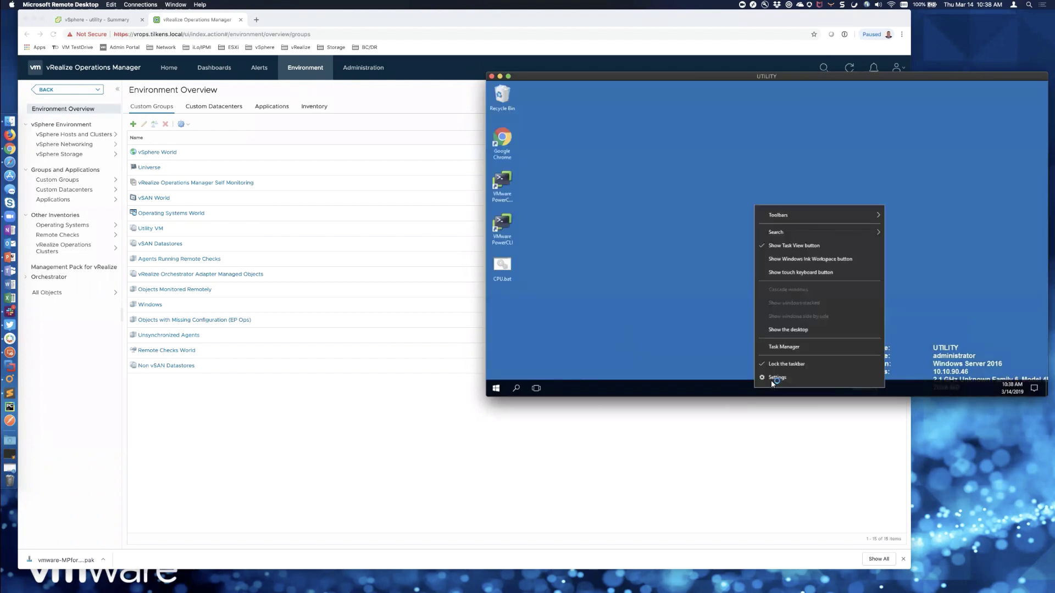
left_click(777, 348)
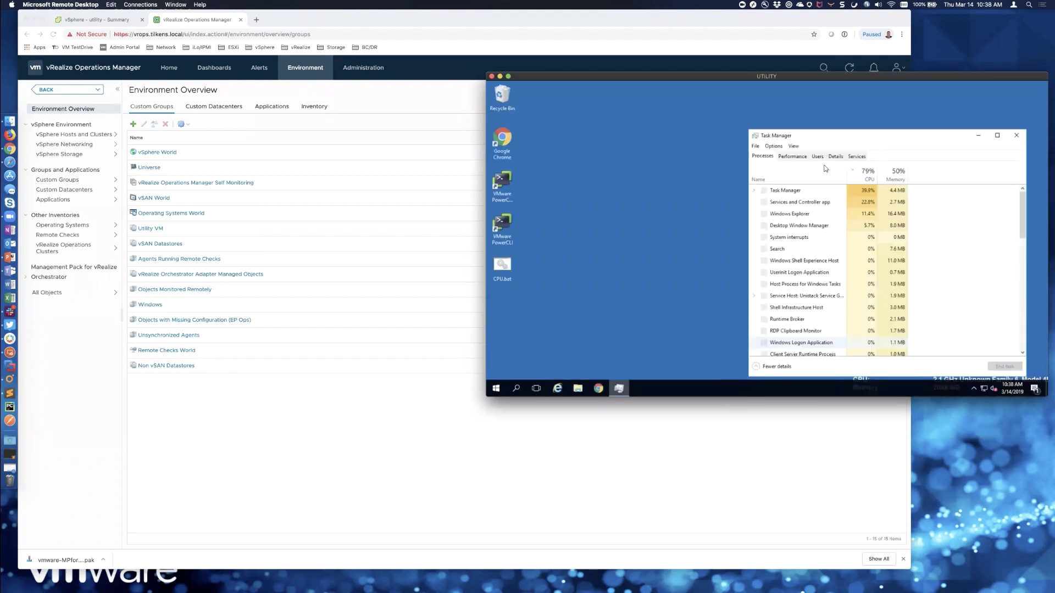
left_click(796, 157)
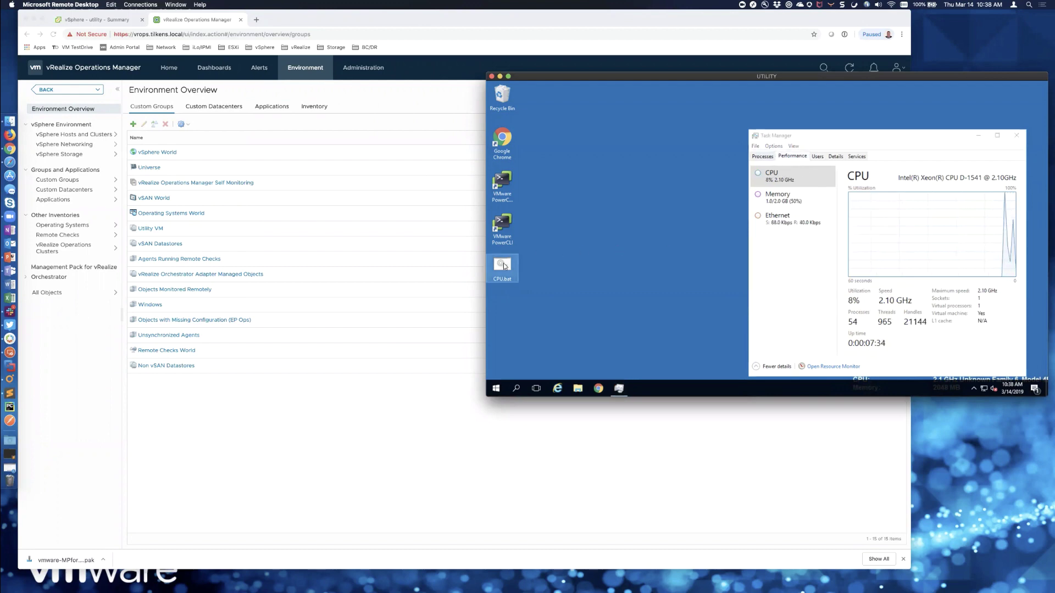
- Review CPU.bat in Notepad, then run it to drive CPU usage up
right_click(505, 266)
left_click(524, 134)
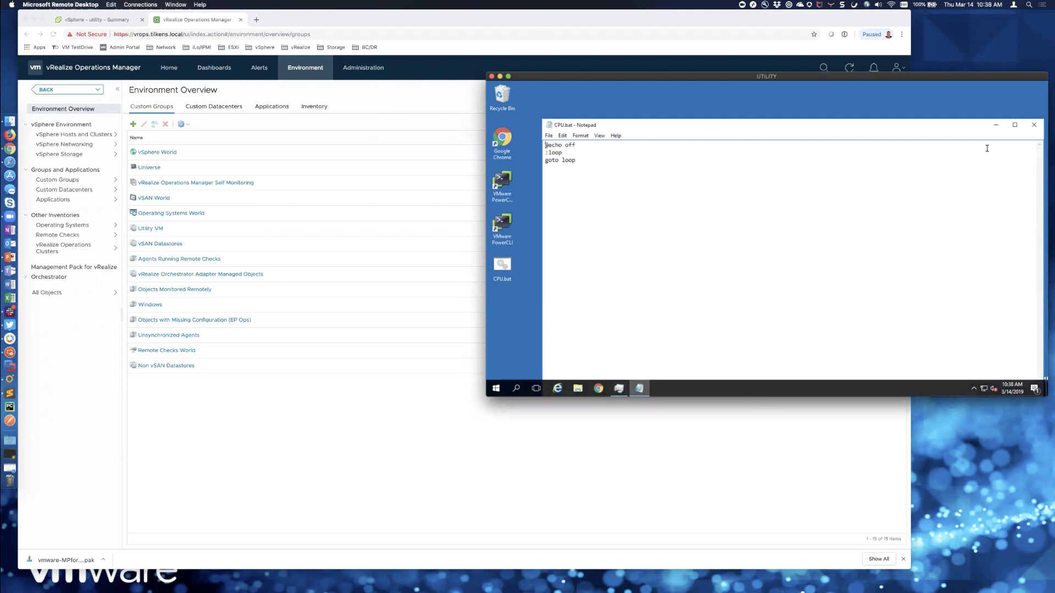
left_click(1031, 127)
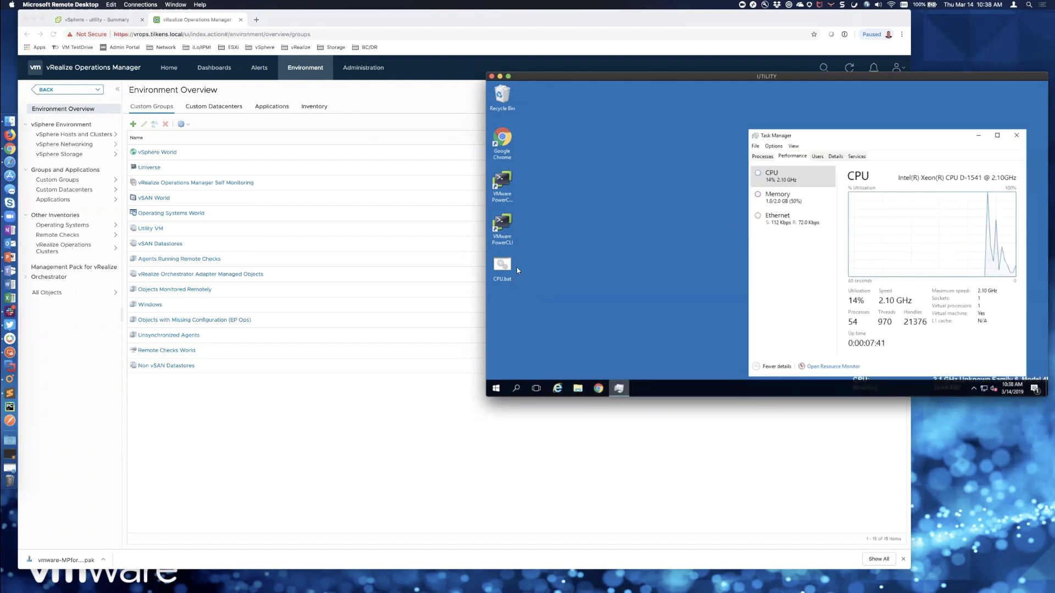
double_click(502, 266)
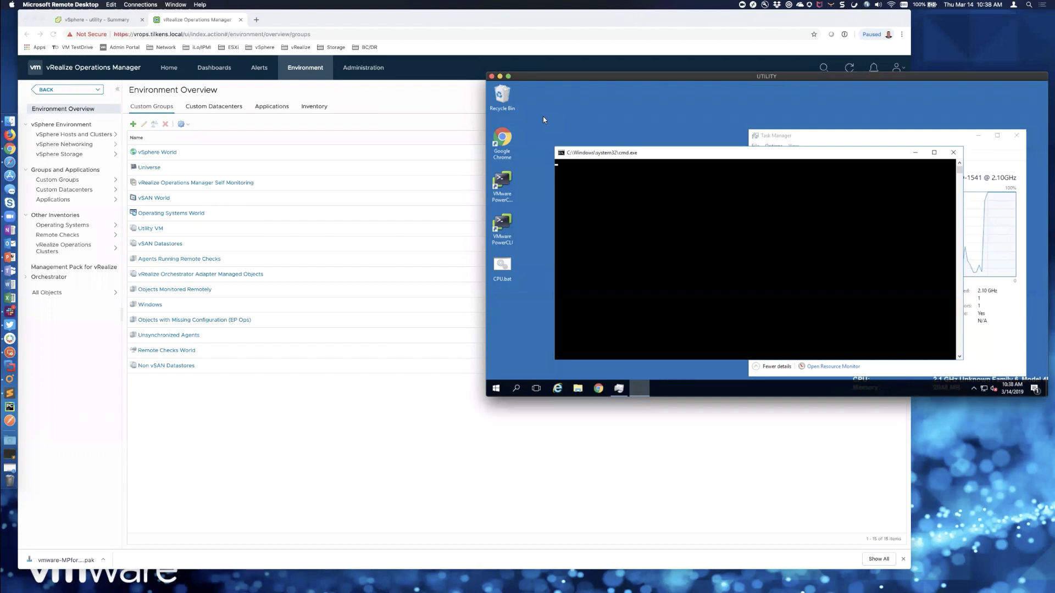
left_click(321, 83)
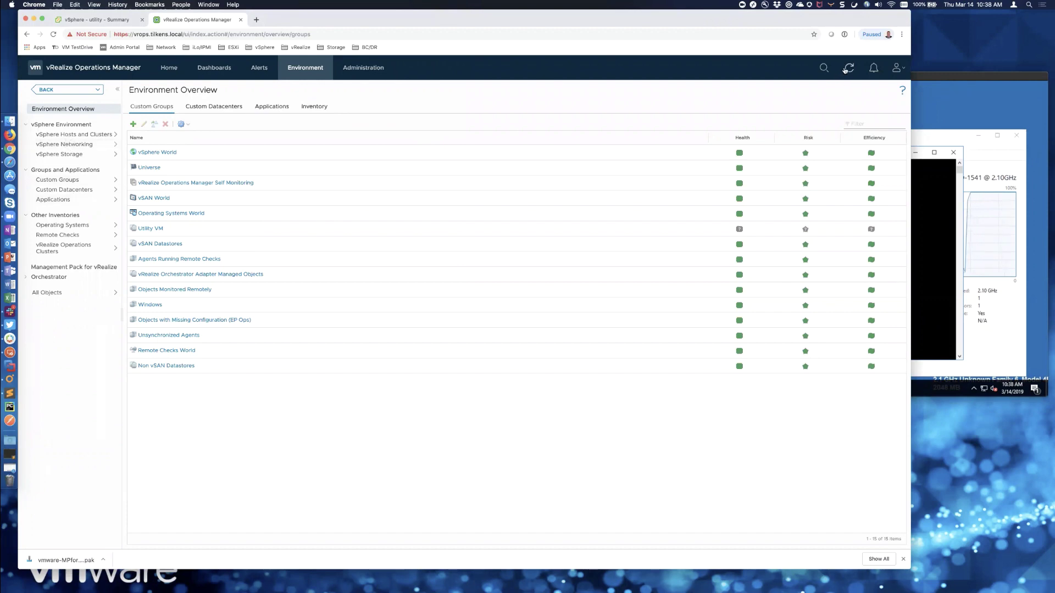
- Search for 'utility' and open the VM's All Metrics view
left_click(824, 68)
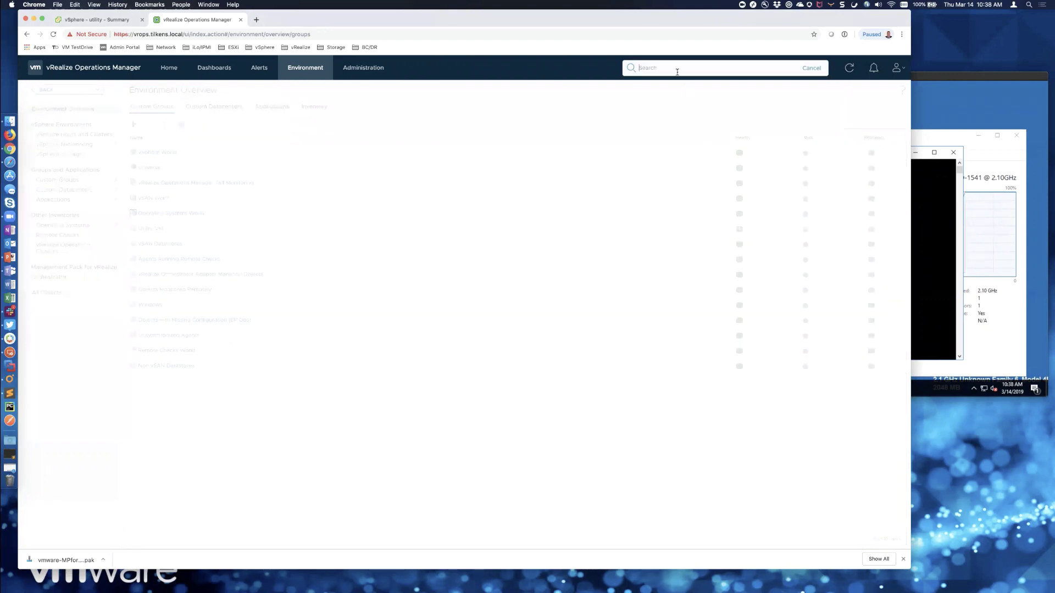
type("utility")
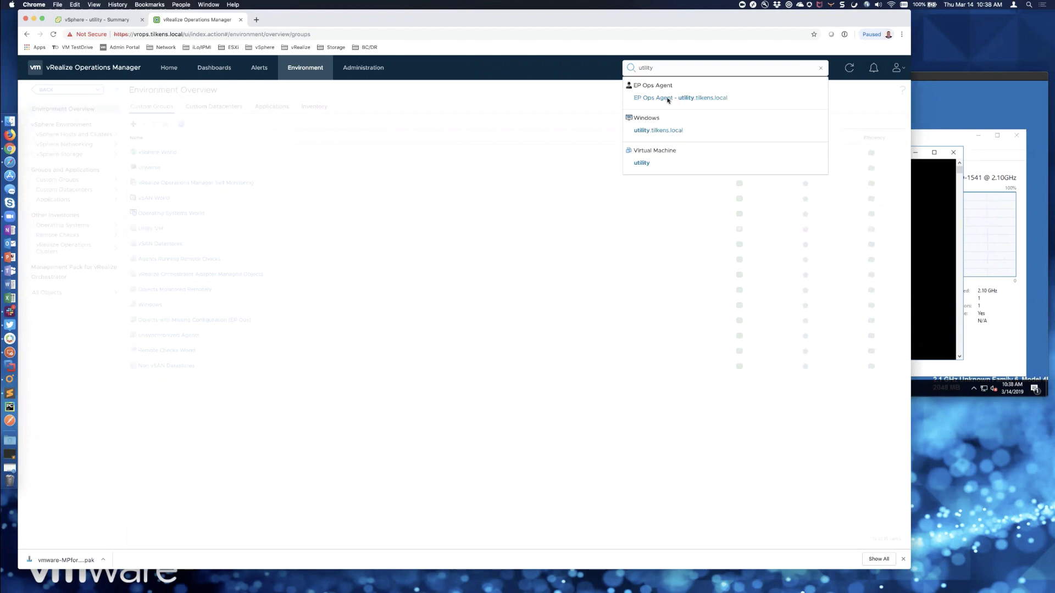
left_click(642, 163)
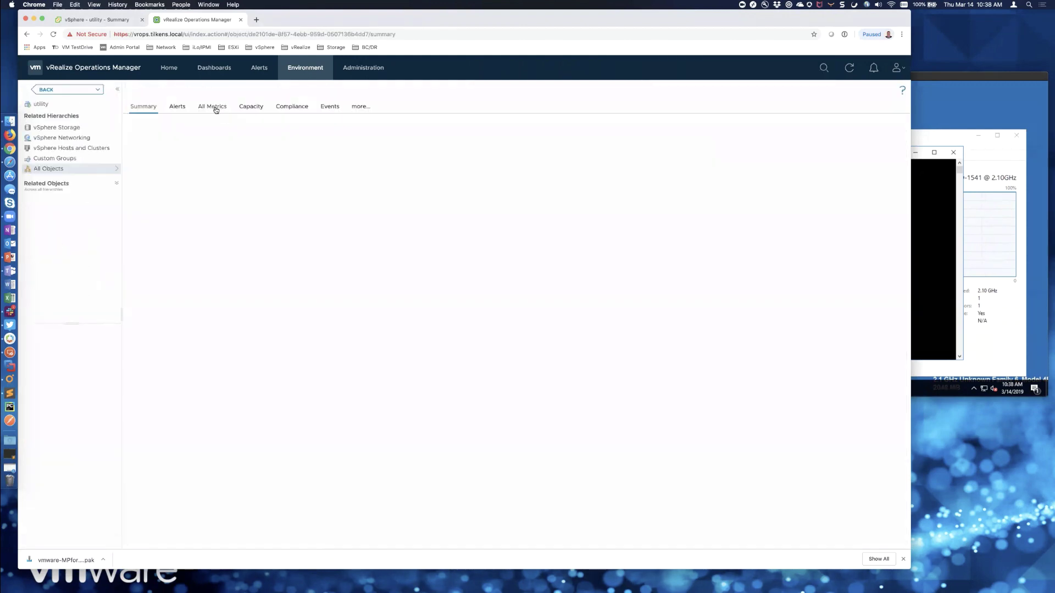
left_click(216, 110)
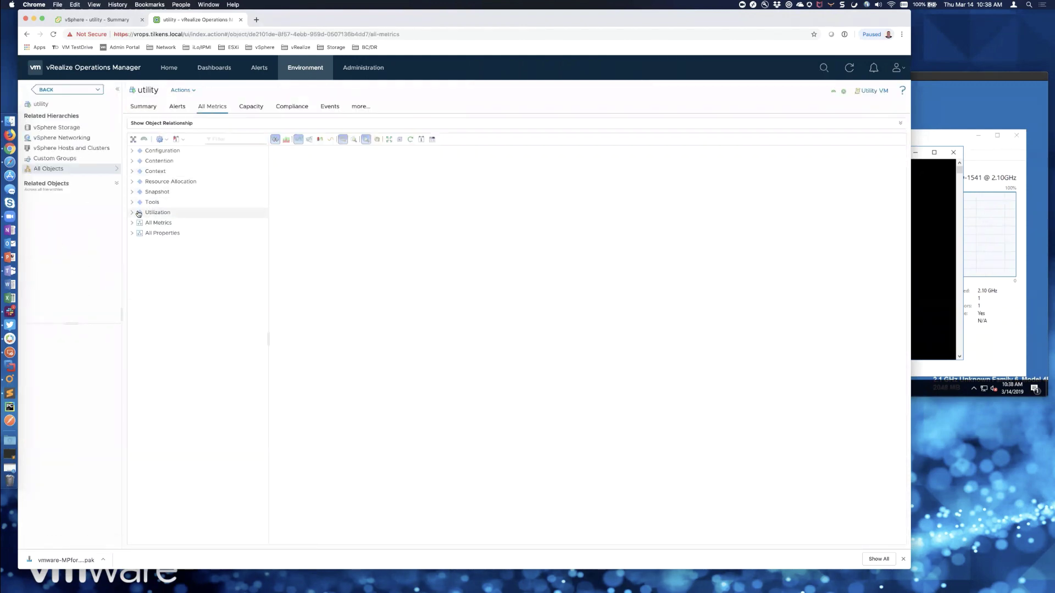
- Chart CPU|Usage (%) over the last hour, showing it climb to 21.57 around 10:35 AM
double_click(139, 214)
double_click(170, 233)
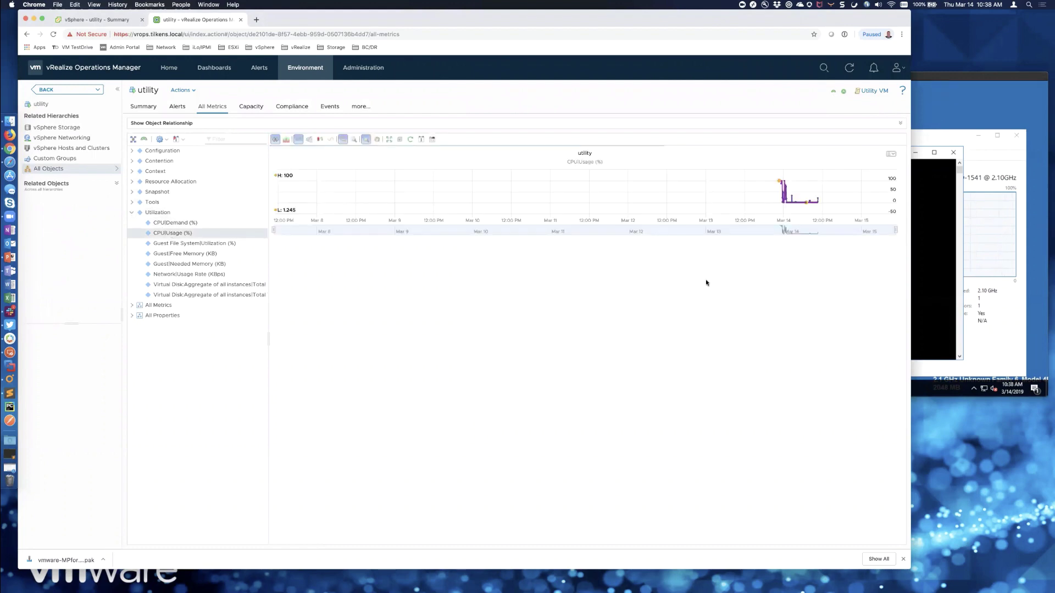
left_click(421, 139)
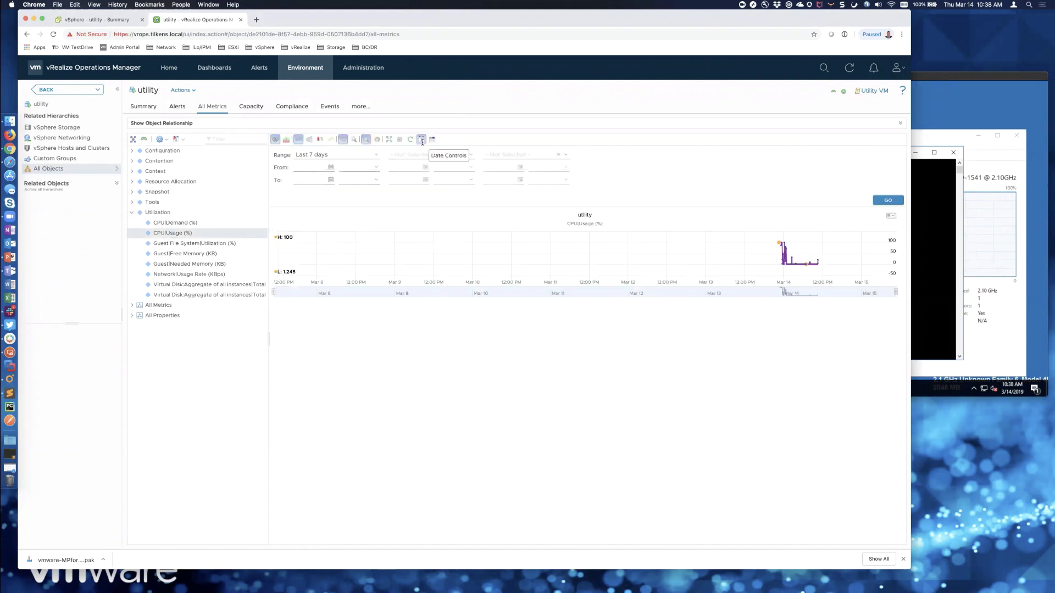
left_click(376, 155)
left_click(337, 166)
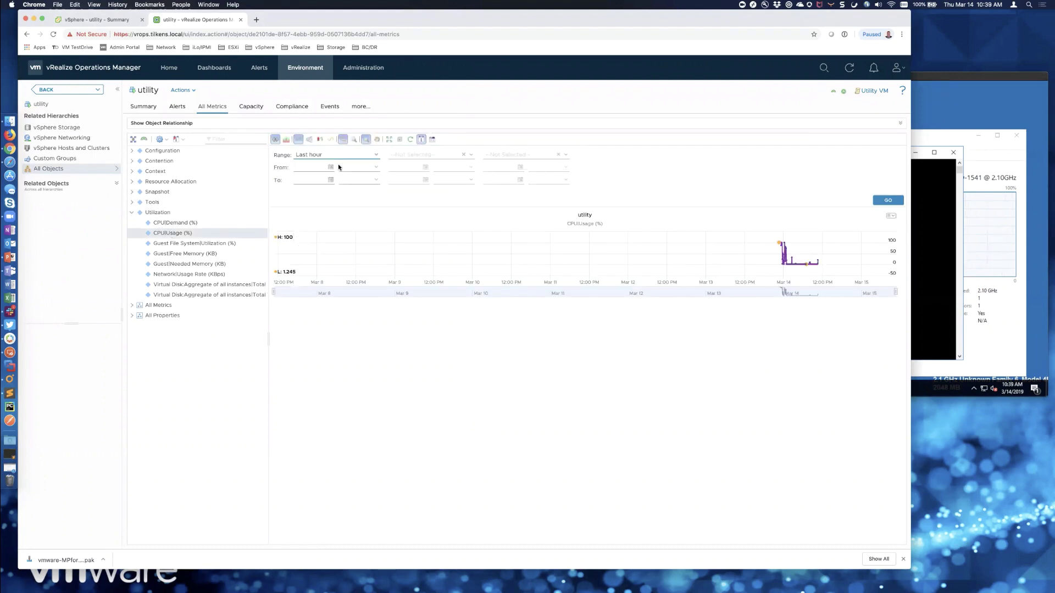
left_click(881, 204)
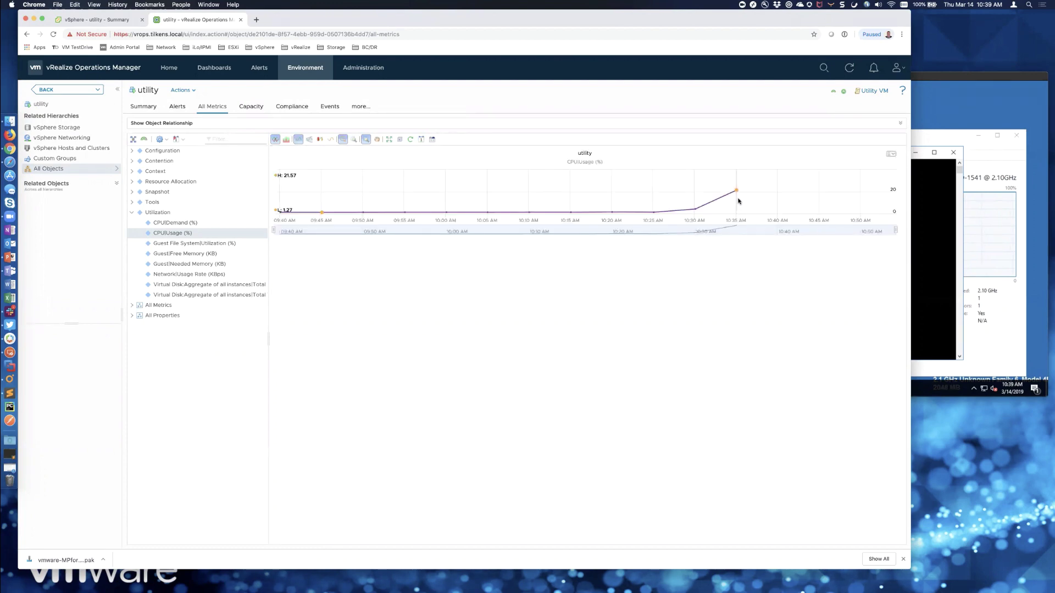
mouse_move(736, 191)
- Switch to vRealize Orchestrator and bring up actions for the Add a vCenter Server instance workflow
key("super+Tab")
key("super+Tab")
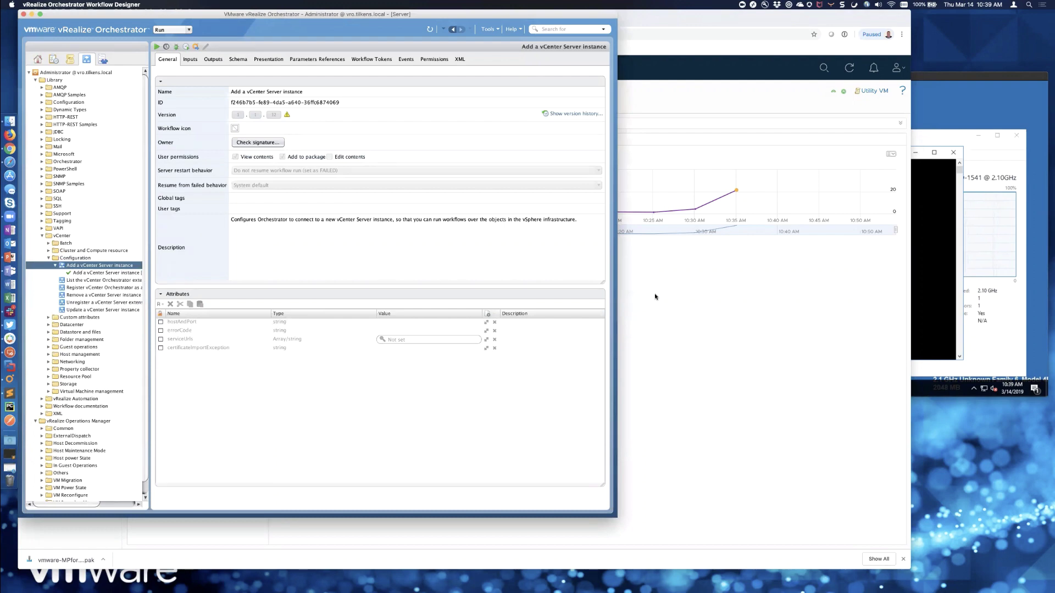
right_click(106, 266)
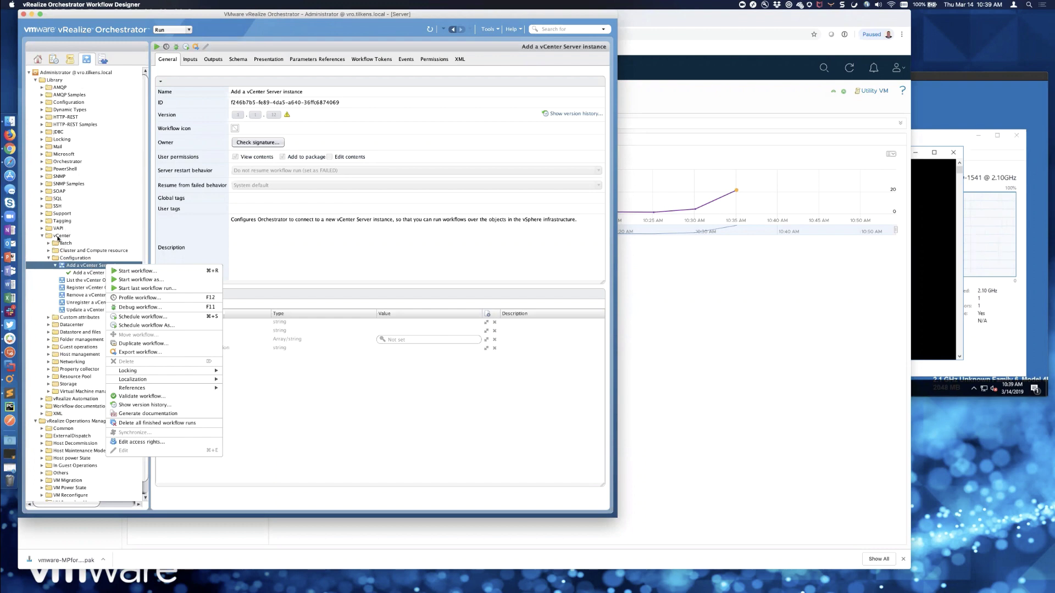
- Start Add a vCenter Server instance with host vcsa-dr.tilkens.local, port 443, ignoring certificate warnings
right_click(90, 269)
right_click(90, 269)
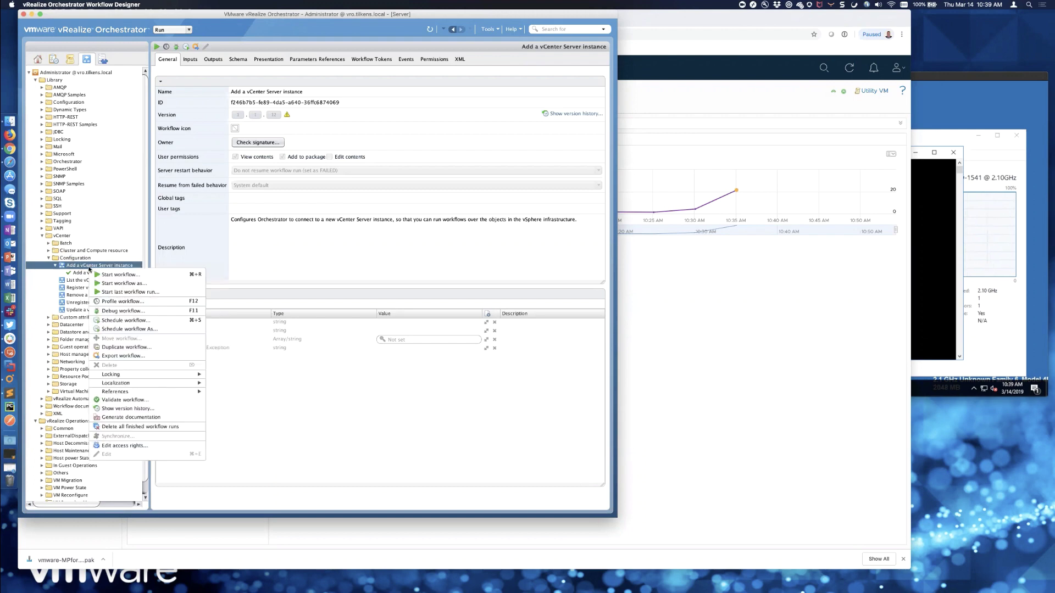
left_click(108, 277)
left_click(519, 204)
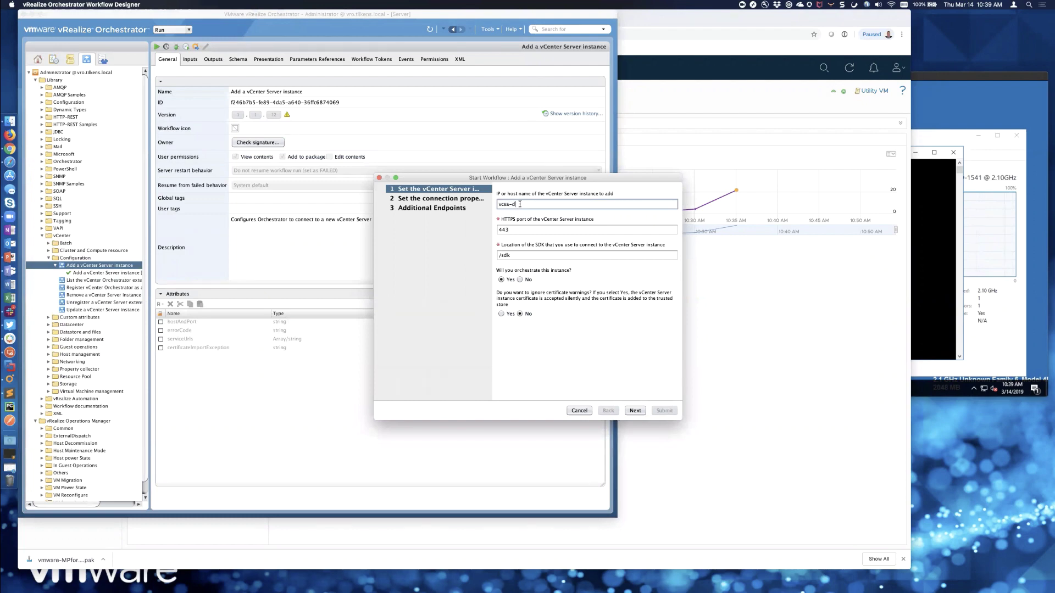
type("vcsa-dr.tilkens.local")
key("Tab")
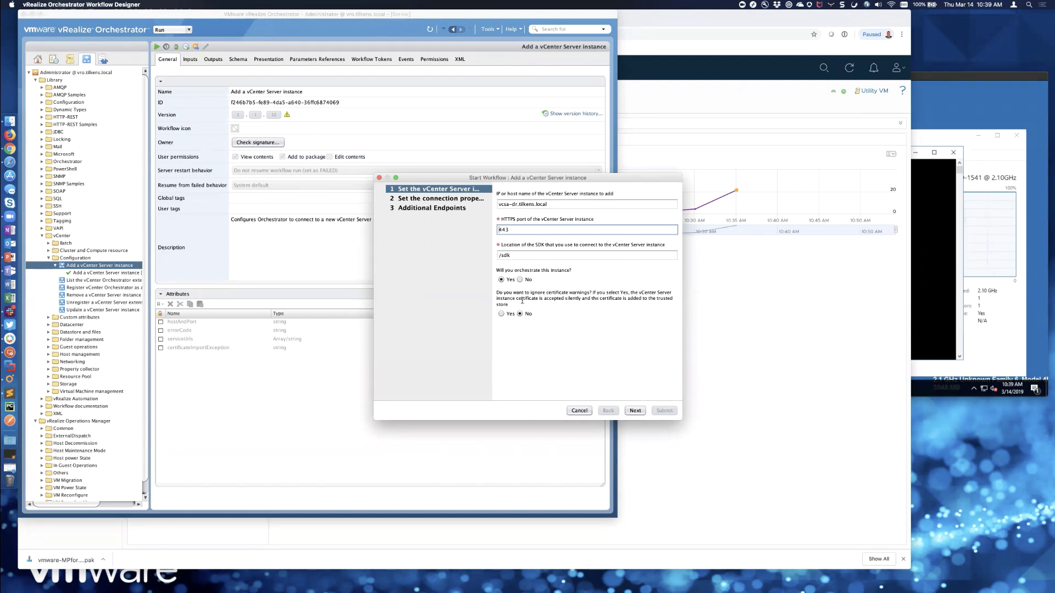
left_click(502, 315)
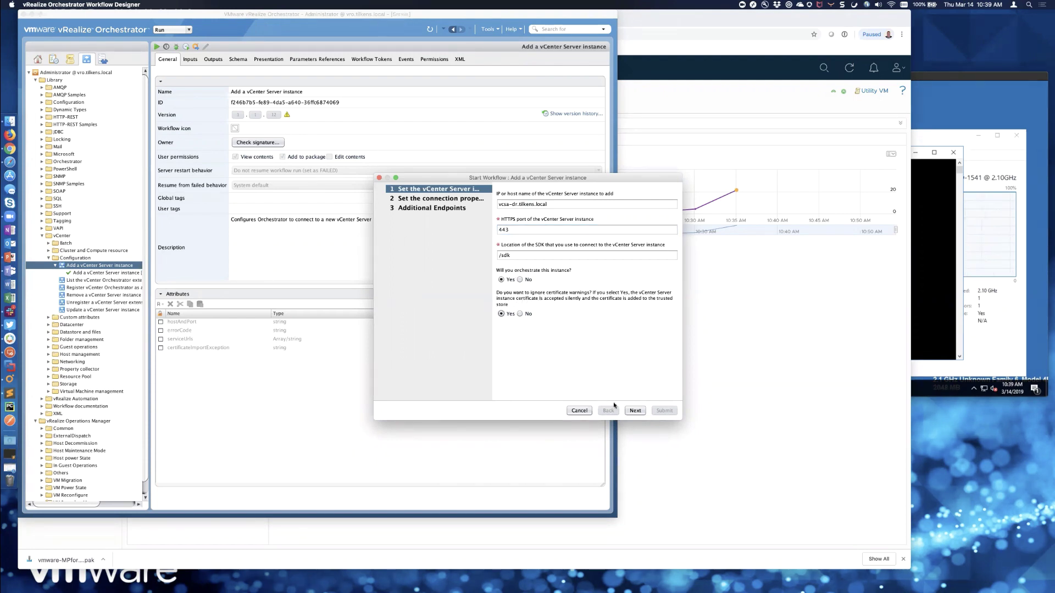
left_click(635, 411)
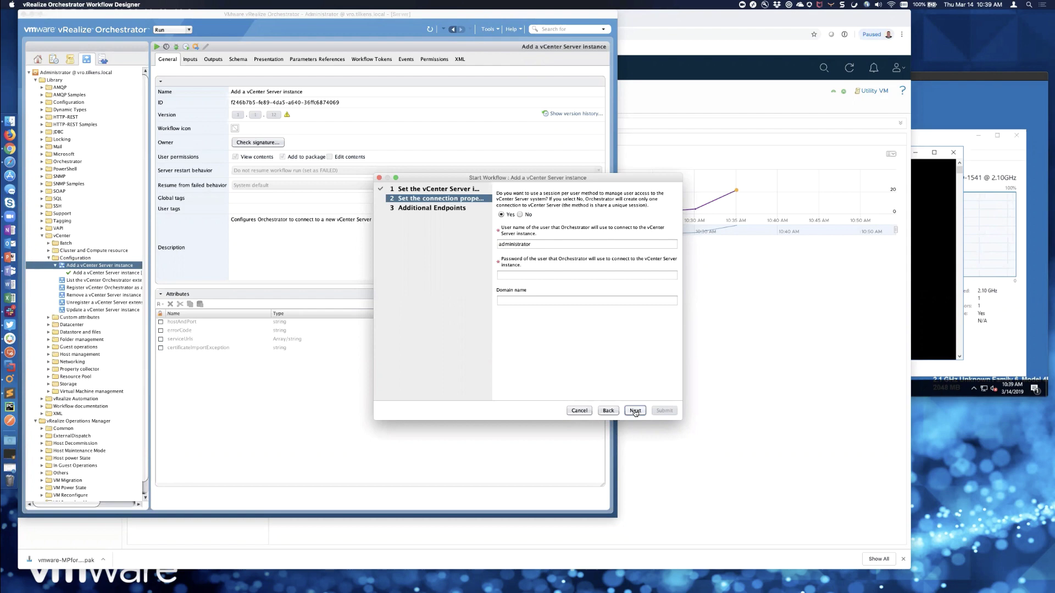
- Enter the vCenter account password and domain vsphere.local, then submit the workflow
left_click(531, 276)
type("***")
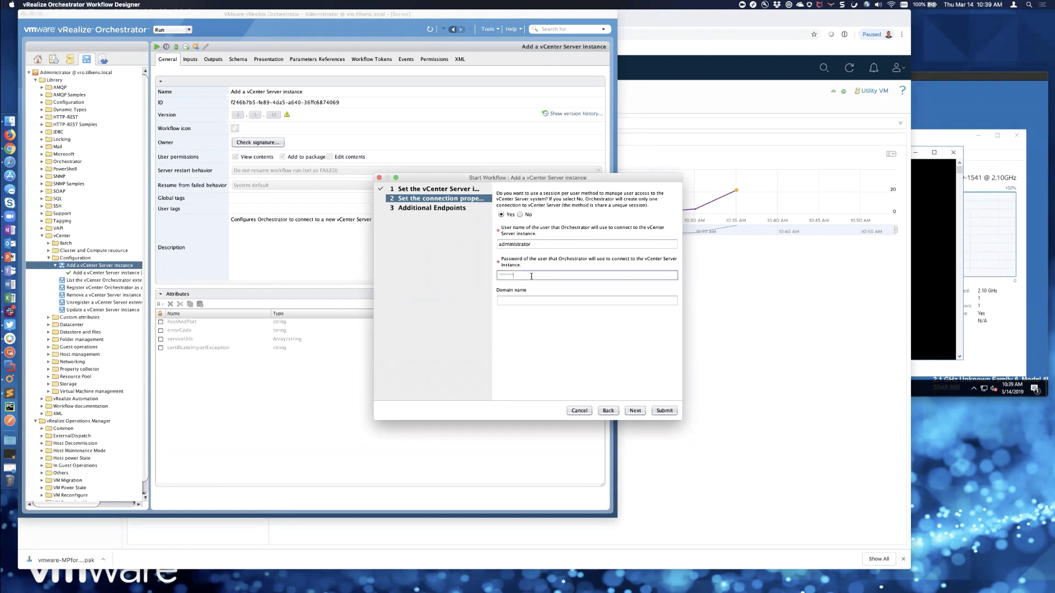
key("Tab")
type("vsphere")
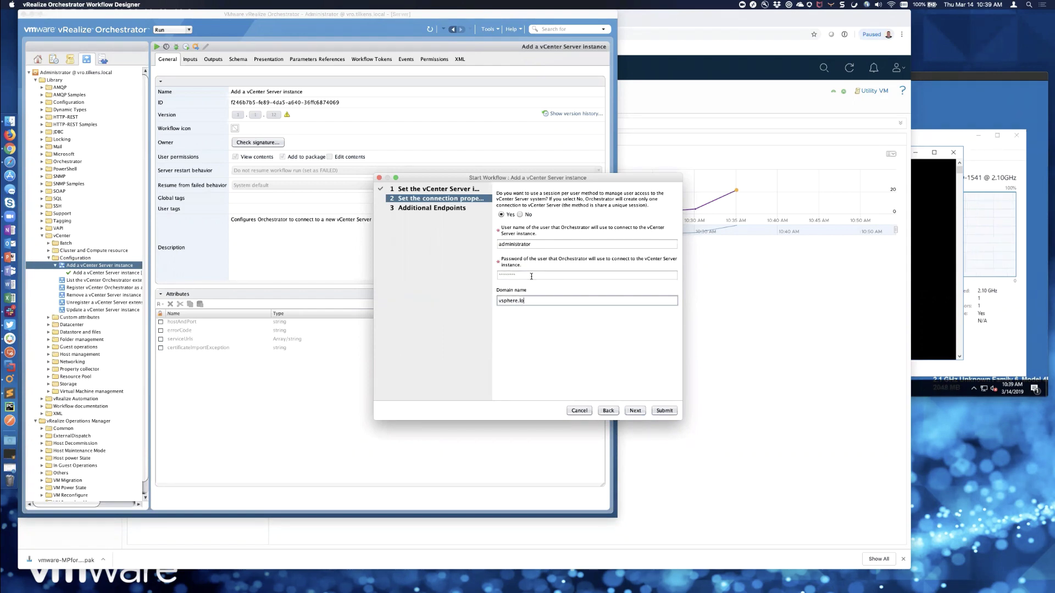
type(".local")
left_click(638, 411)
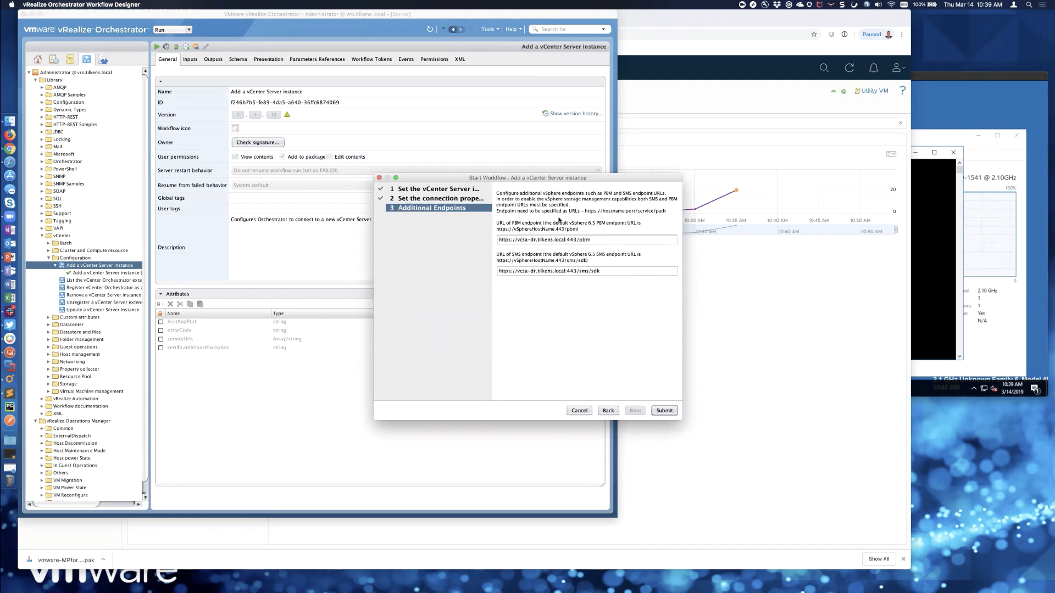
left_click(663, 411)
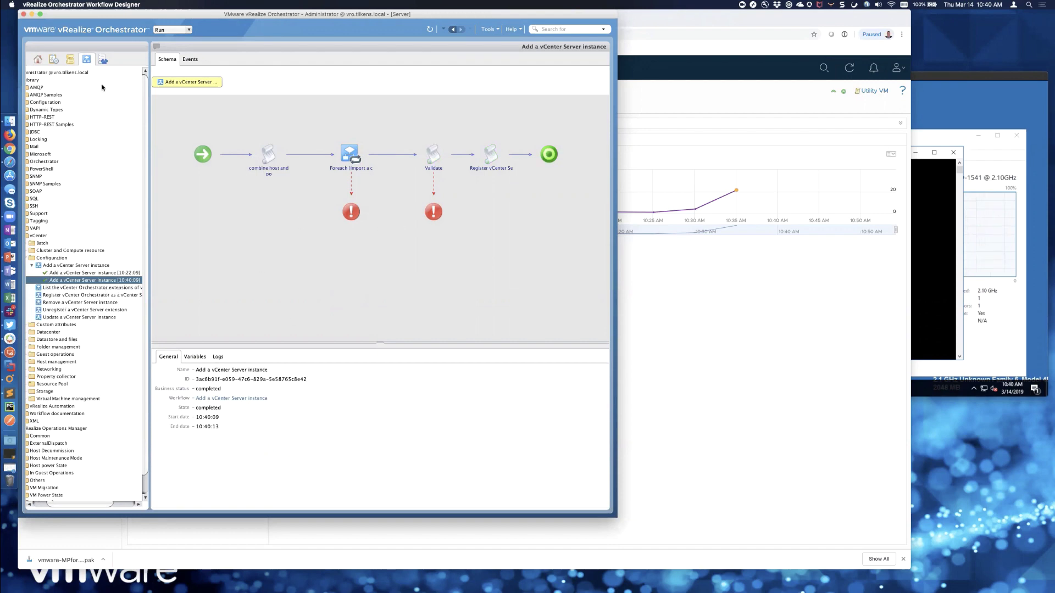
- Browse the Orchestrator inventory through vcsa-dr > Datacenters > Arnold > vm > Management
left_click(103, 59)
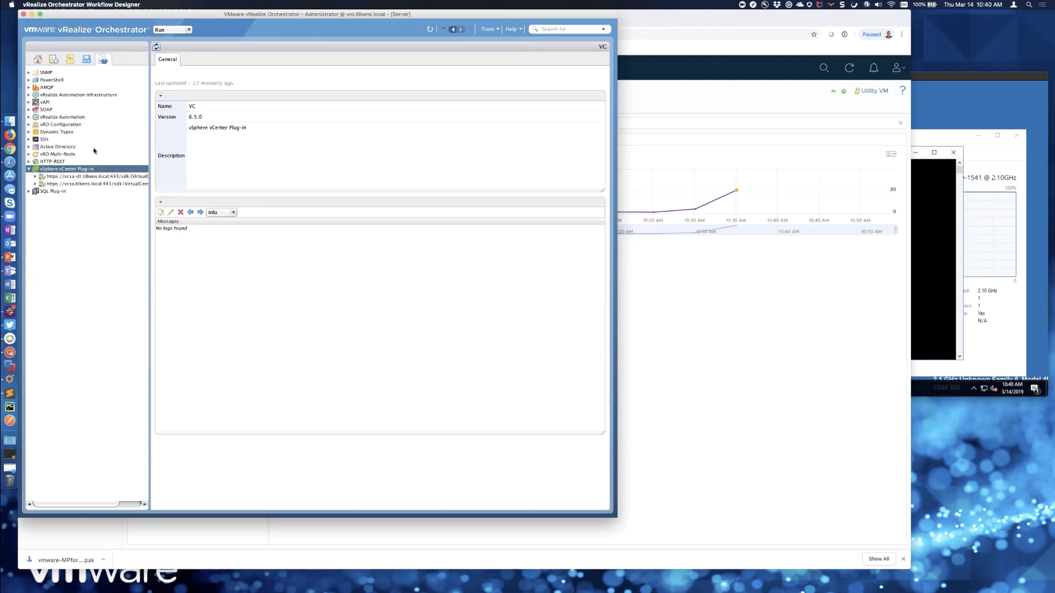
left_click(35, 177)
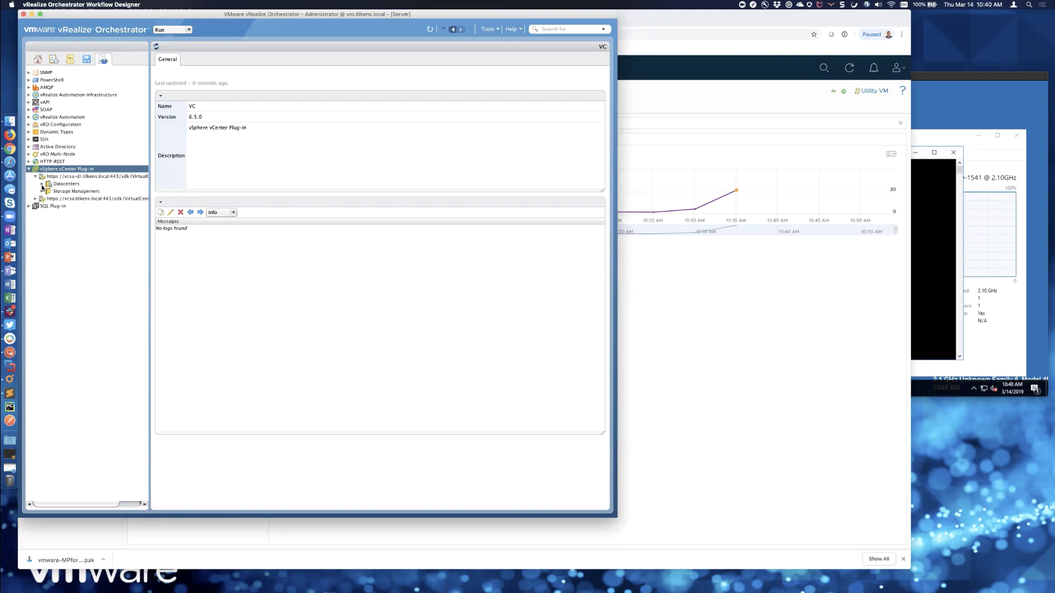
left_click(42, 185)
left_click(48, 192)
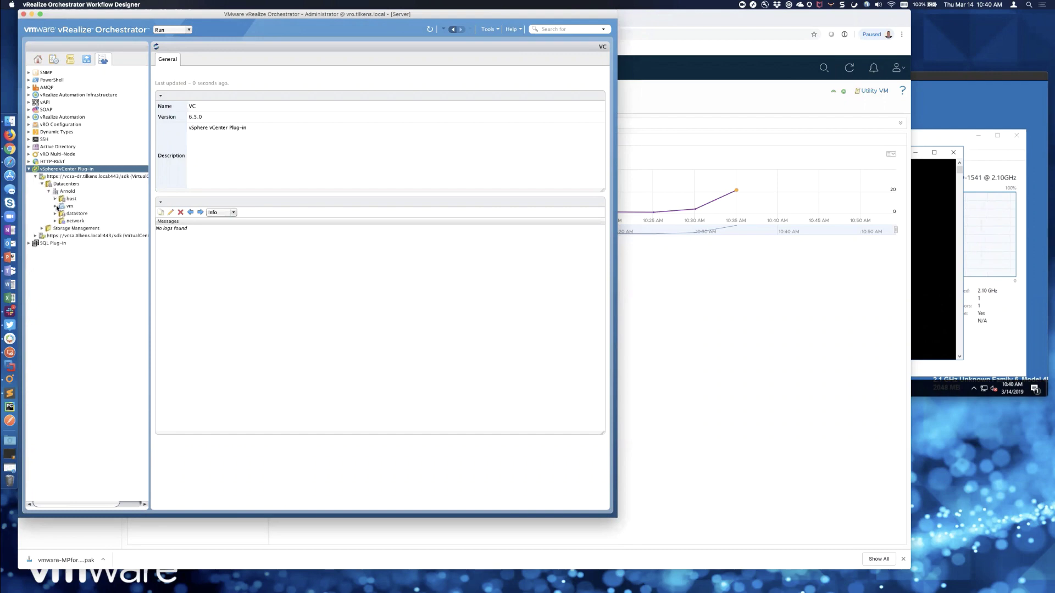
left_click(55, 206)
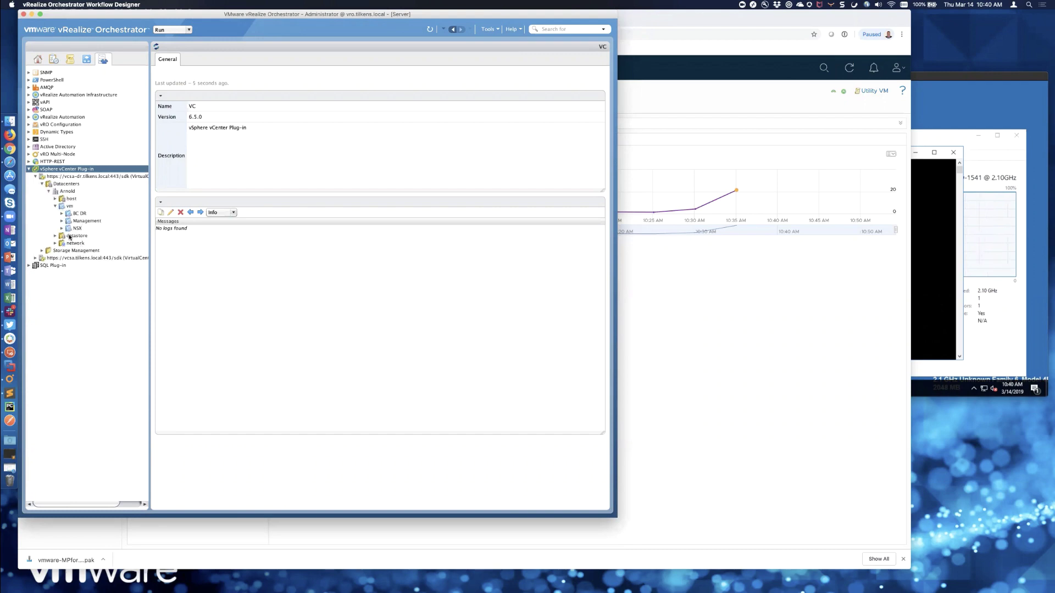
left_click(62, 221)
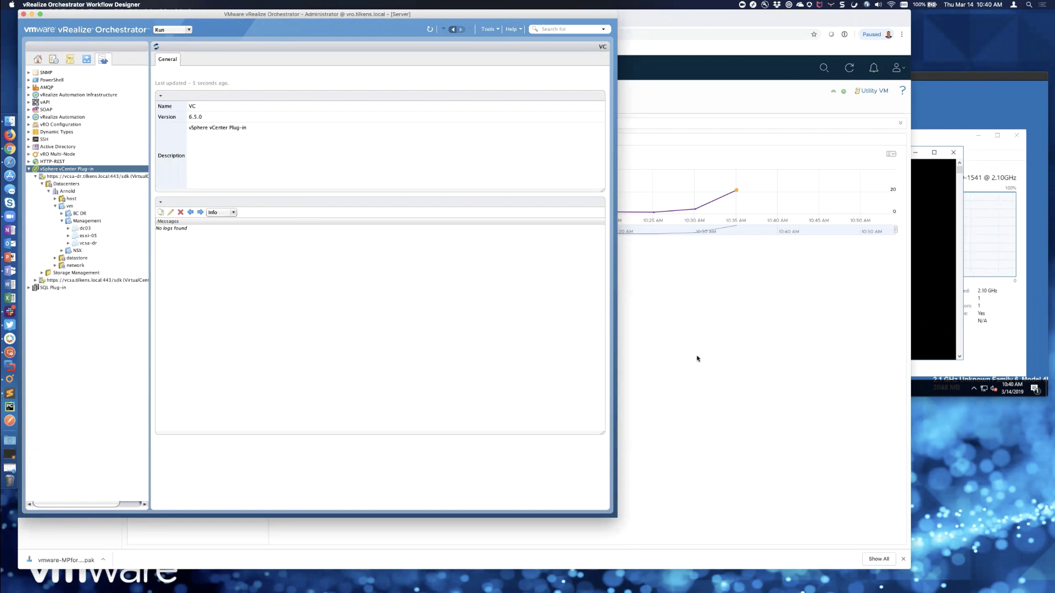
left_click(660, 186)
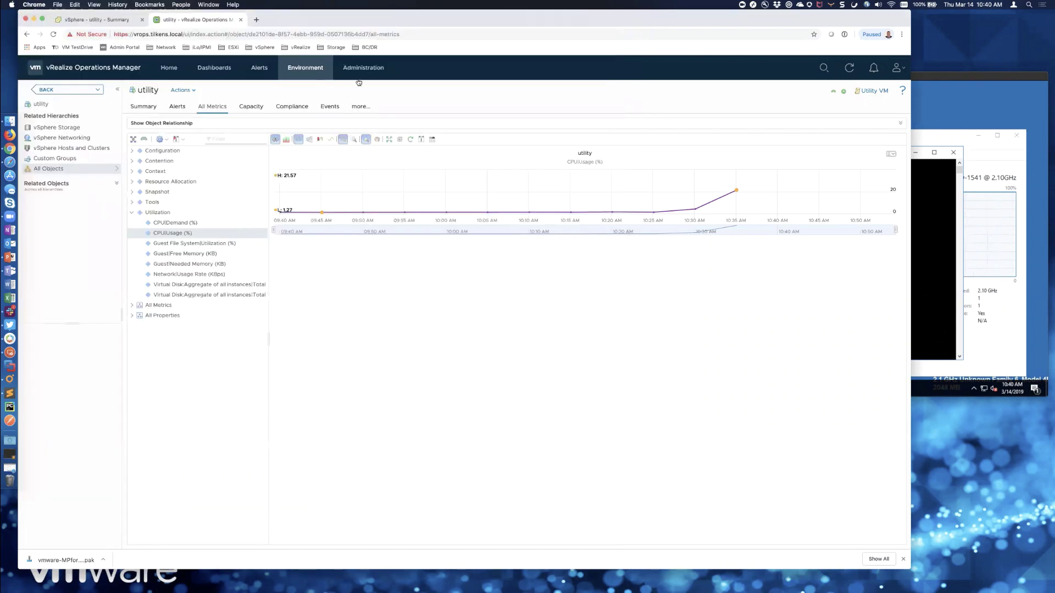
- In the Environment view, expand vcsa-dr.tilkens.local > Arnold > Management and inspect dc03's actions
left_click(314, 70)
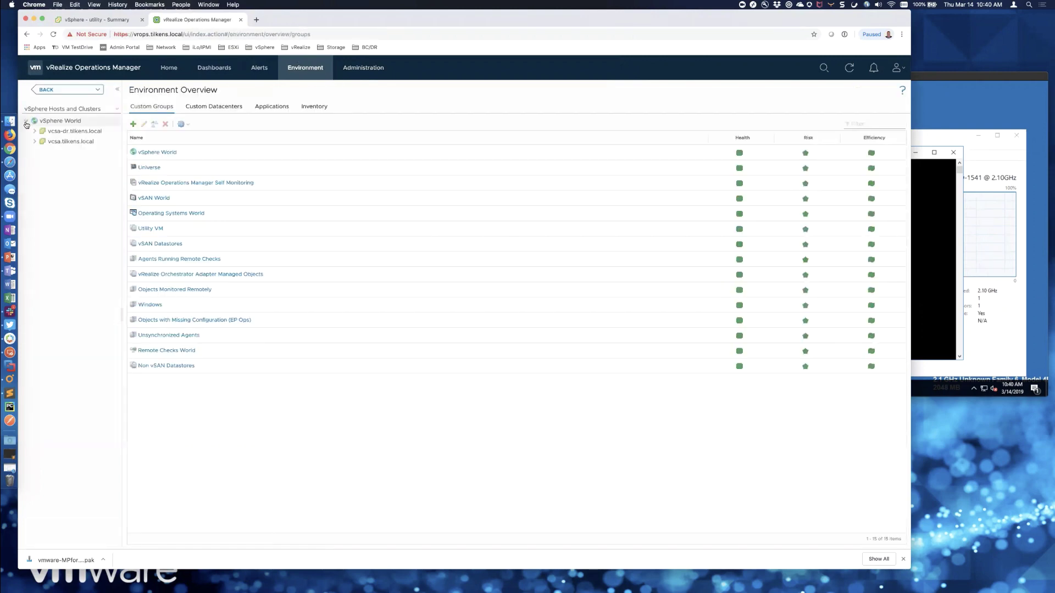
left_click(34, 132)
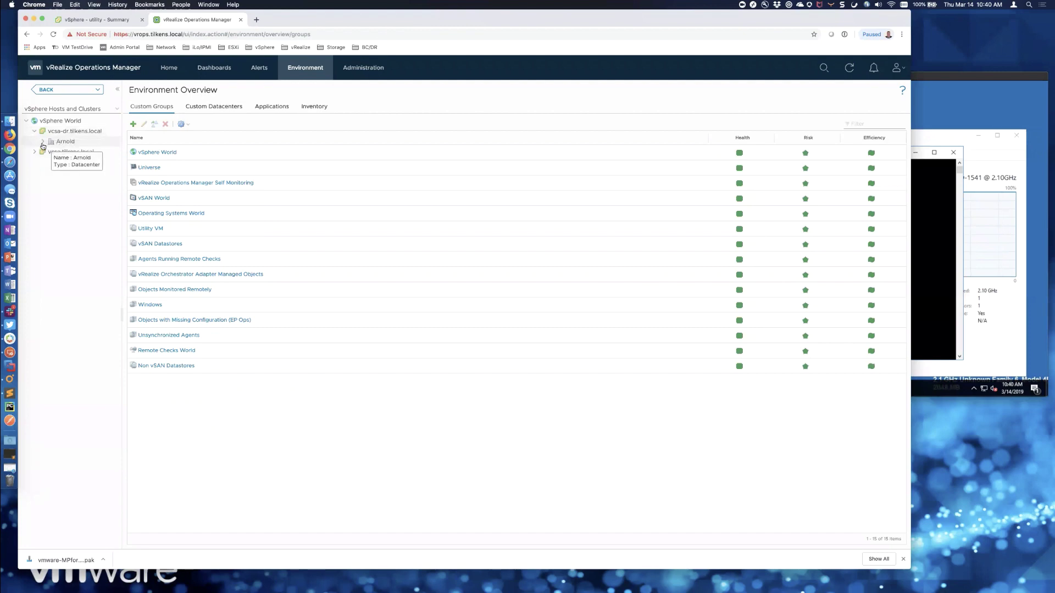
left_click(43, 141)
left_click(52, 162)
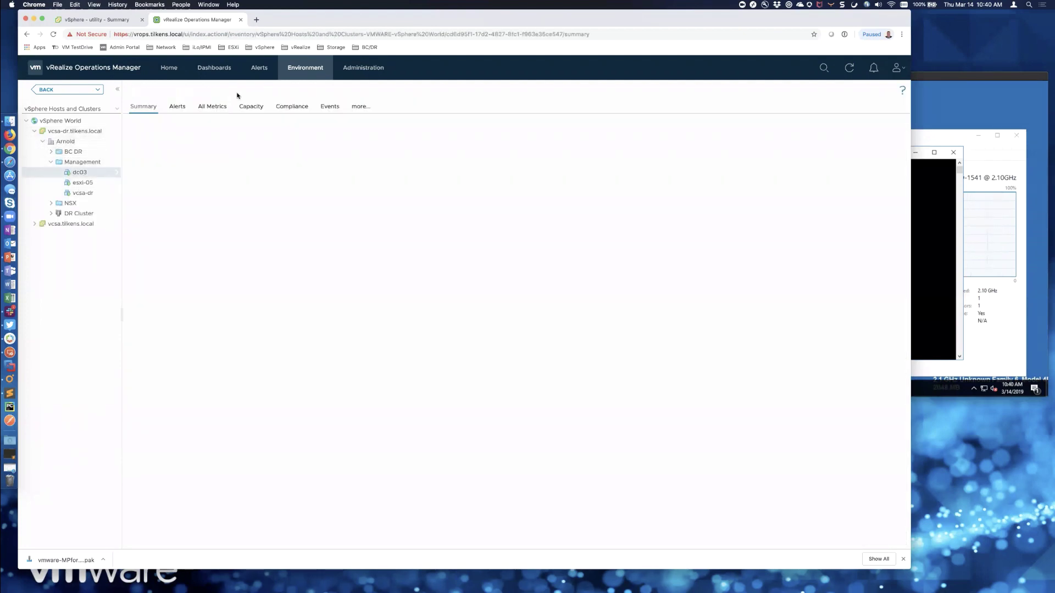
left_click(193, 90)
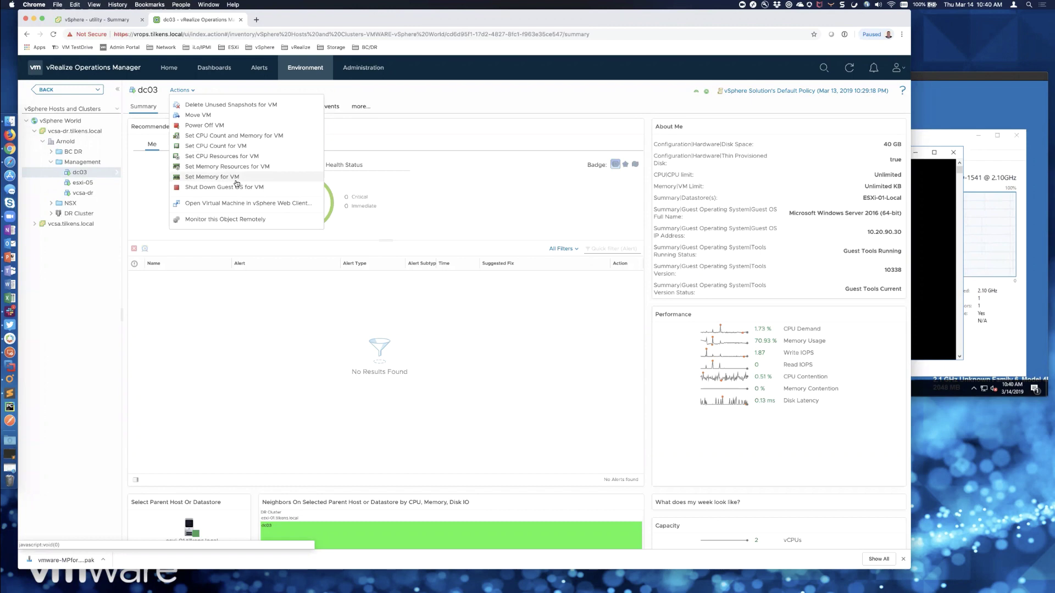
left_click(404, 99)
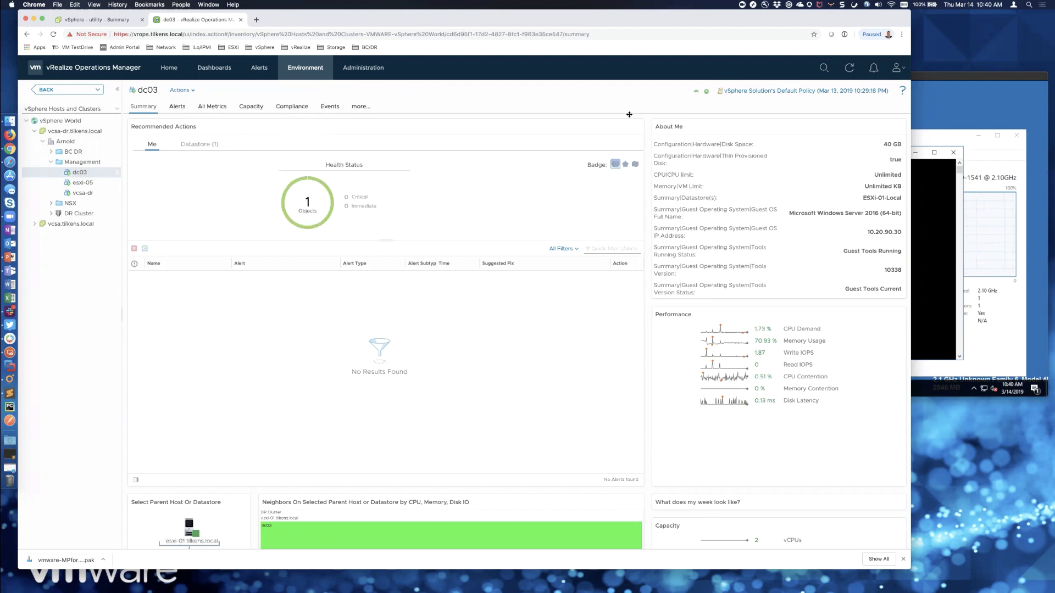
- Open the utility VM under vcsa.tilkens.local > Elk Grove > Management and show its metrics
left_click(34, 224)
left_click(42, 234)
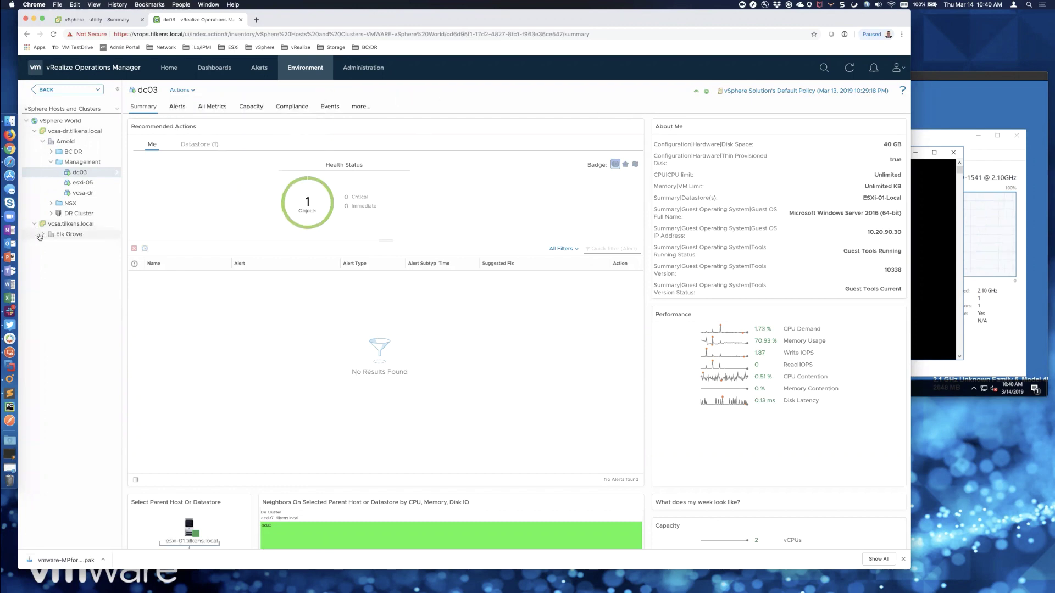
left_click(51, 255)
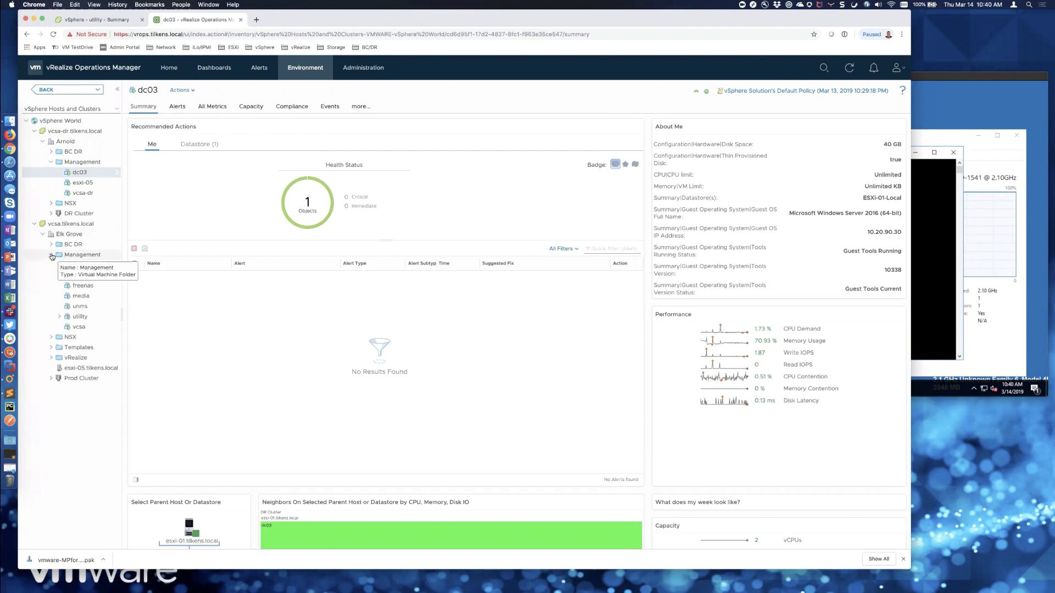
left_click(87, 317)
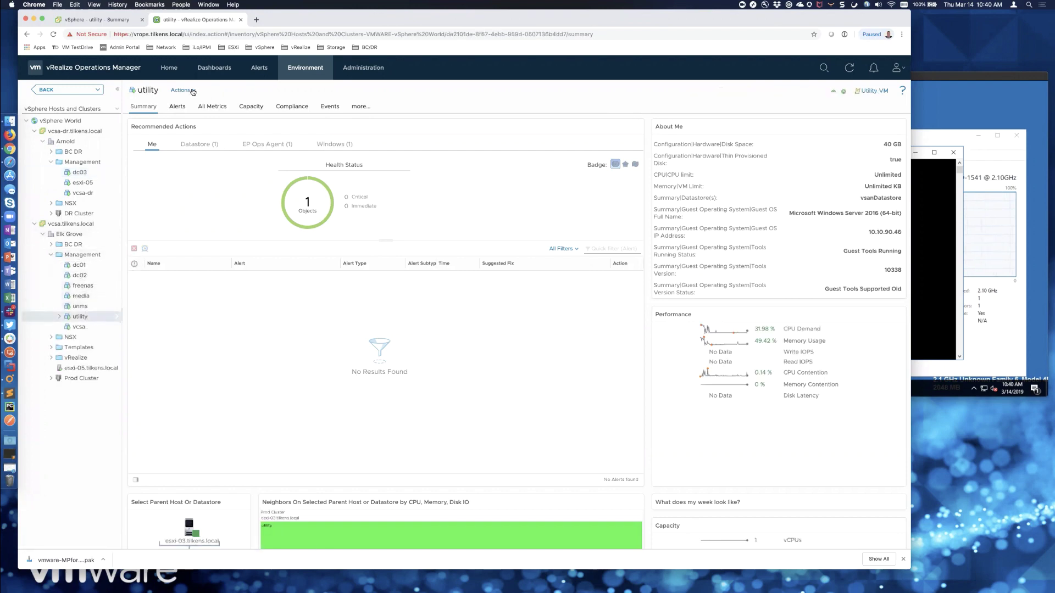
left_click(196, 96)
left_click(387, 84)
left_click(211, 108)
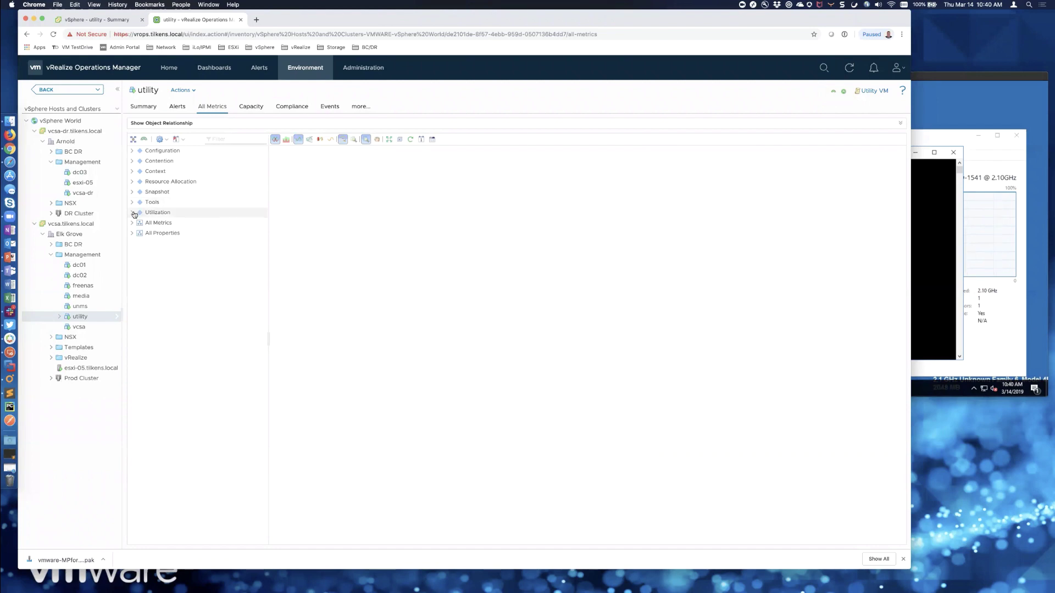
- Chart utility's CPU|Usage (%) for the last hour, peaking at 31.98 near 10:40 AM, beside the UTILITY session
left_click(132, 213)
double_click(164, 234)
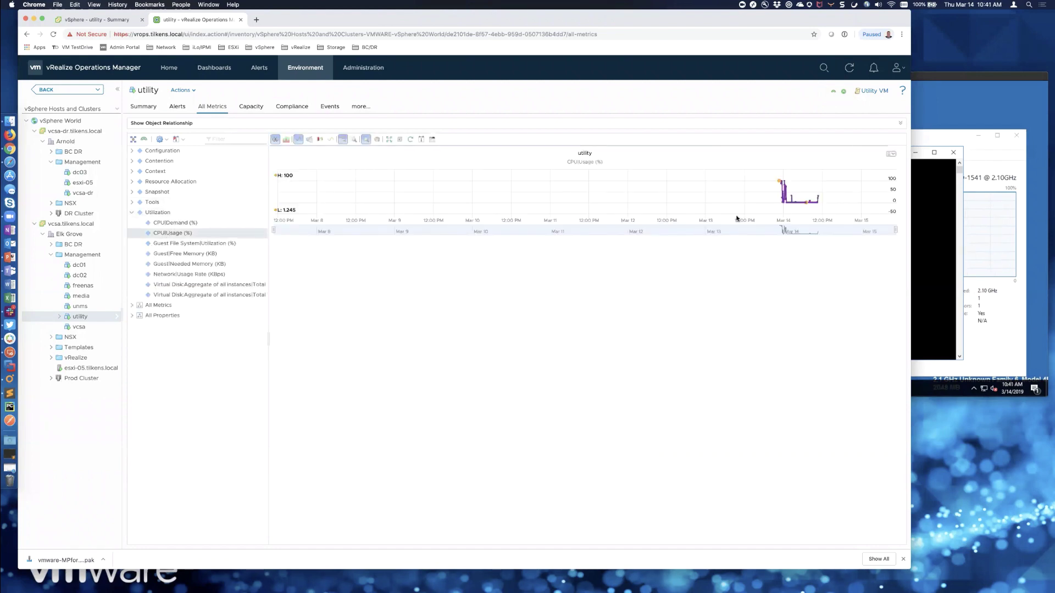
left_click(421, 140)
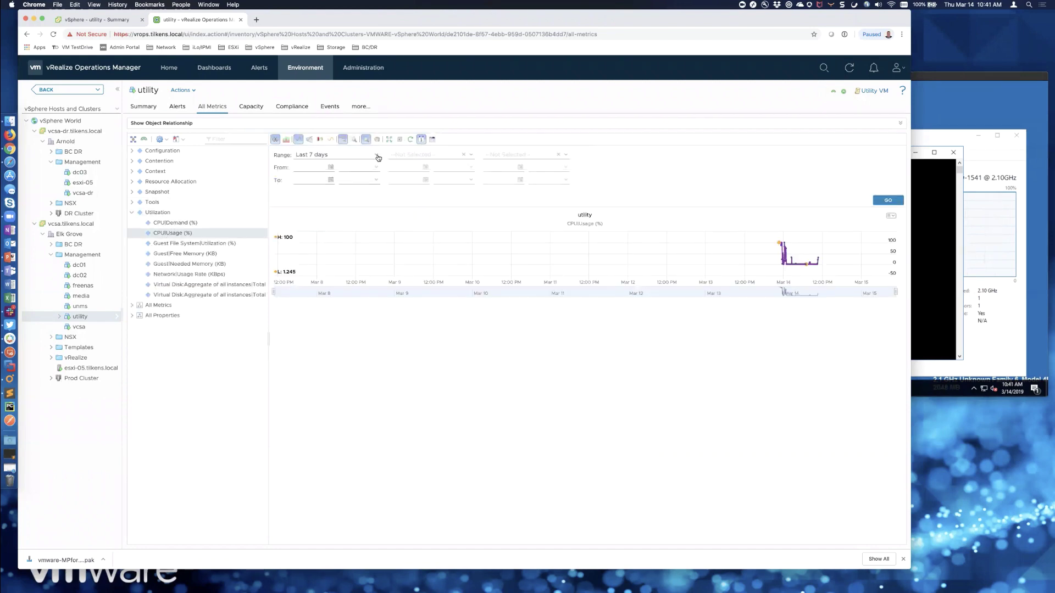
left_click(375, 155)
left_click(338, 164)
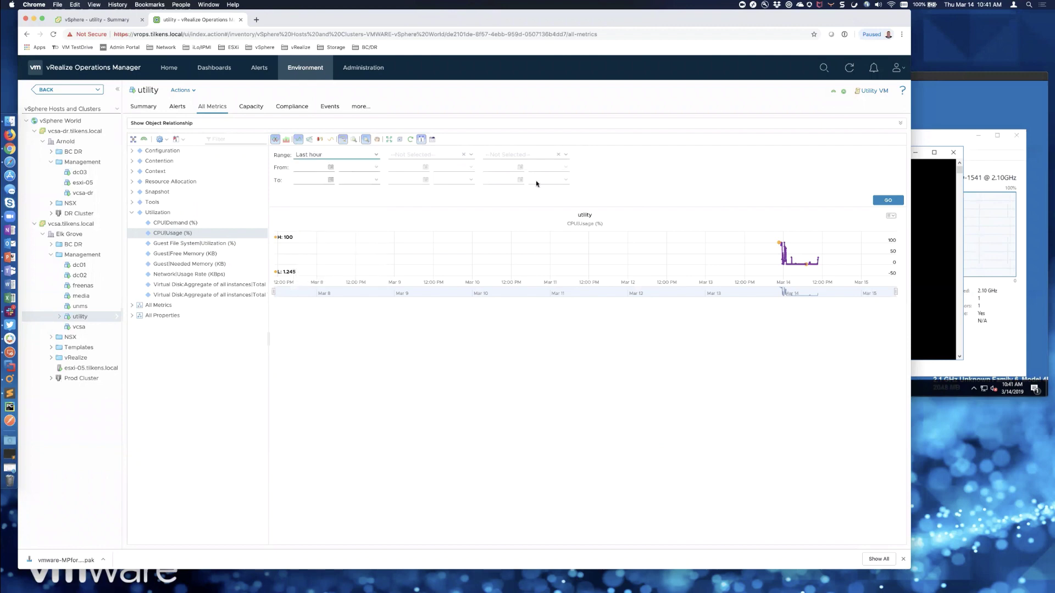
left_click(878, 200)
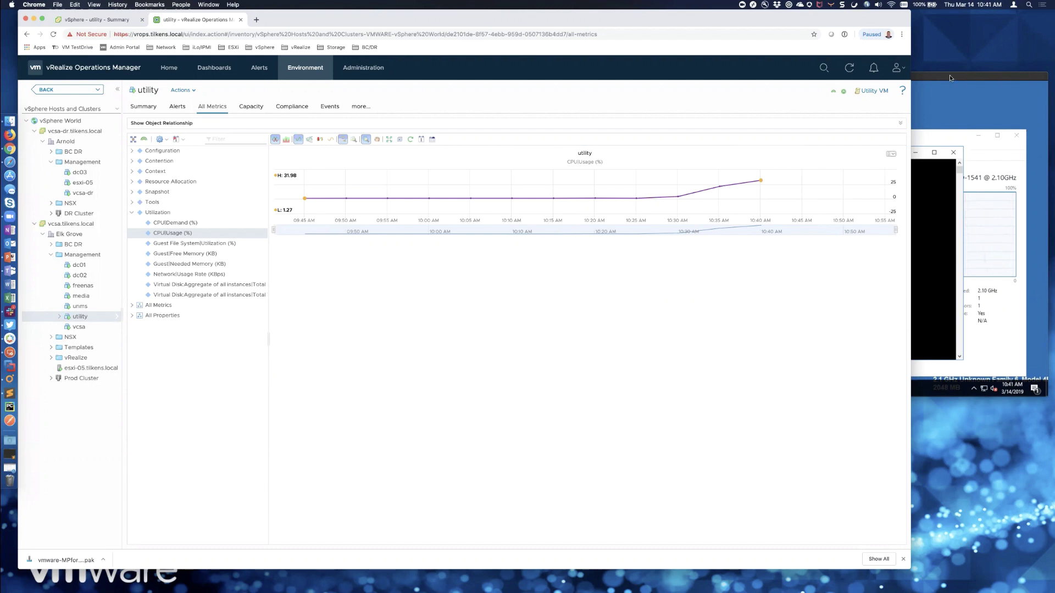
left_click_drag(950, 75, 884, 256)
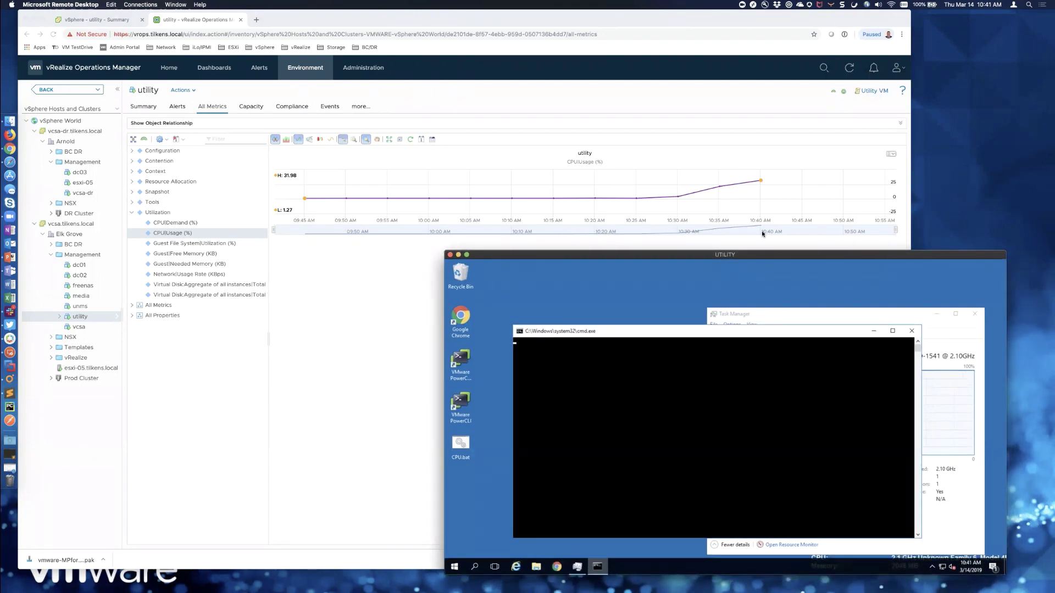
- Bring the vRO Workflow Designer forward and reposition its window
left_click(10, 381)
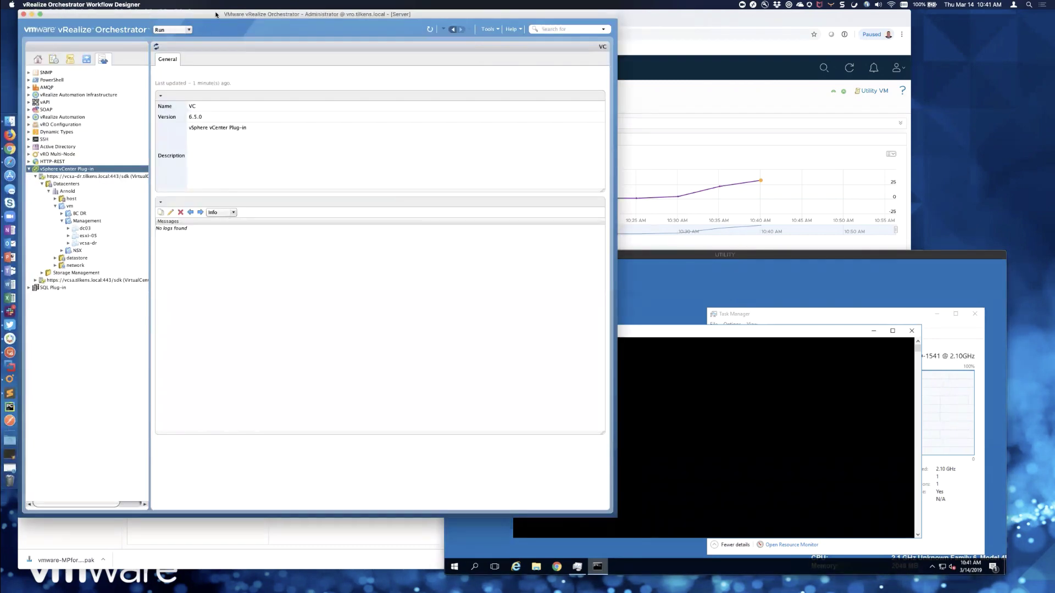
left_click_drag(214, 13, 214, 17)
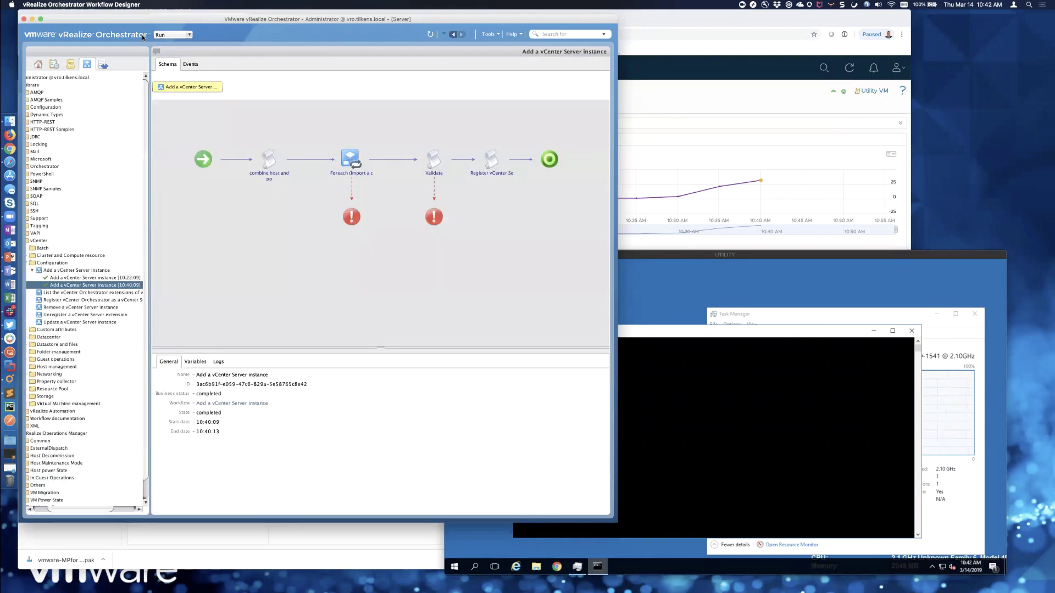
- Widen the Orchestrator workflow library tree and expand the Microsoft folder
left_click_drag(150, 21, 173, 23)
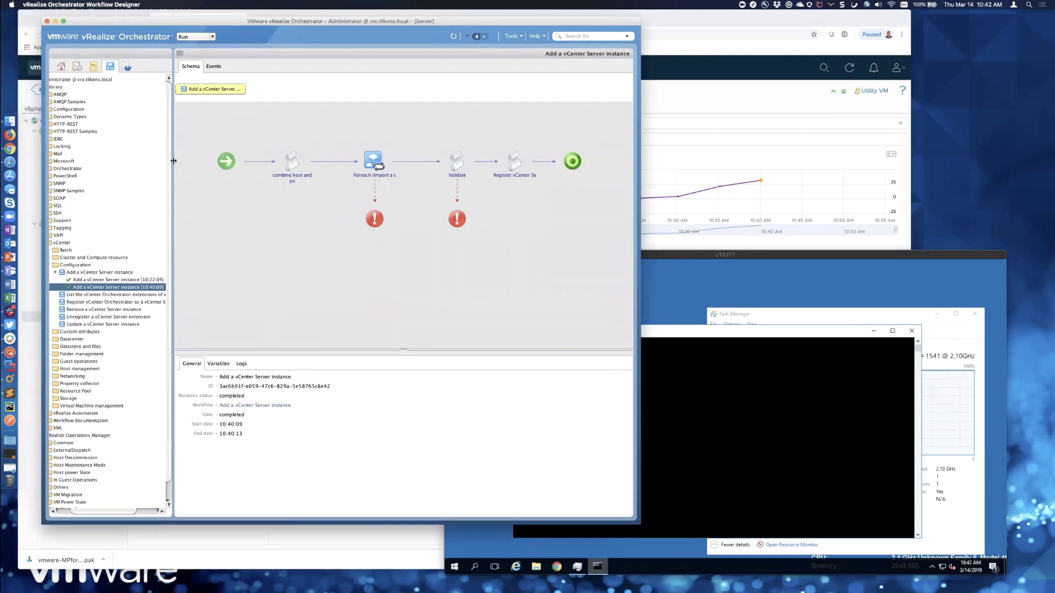
left_click_drag(193, 161, 201, 161)
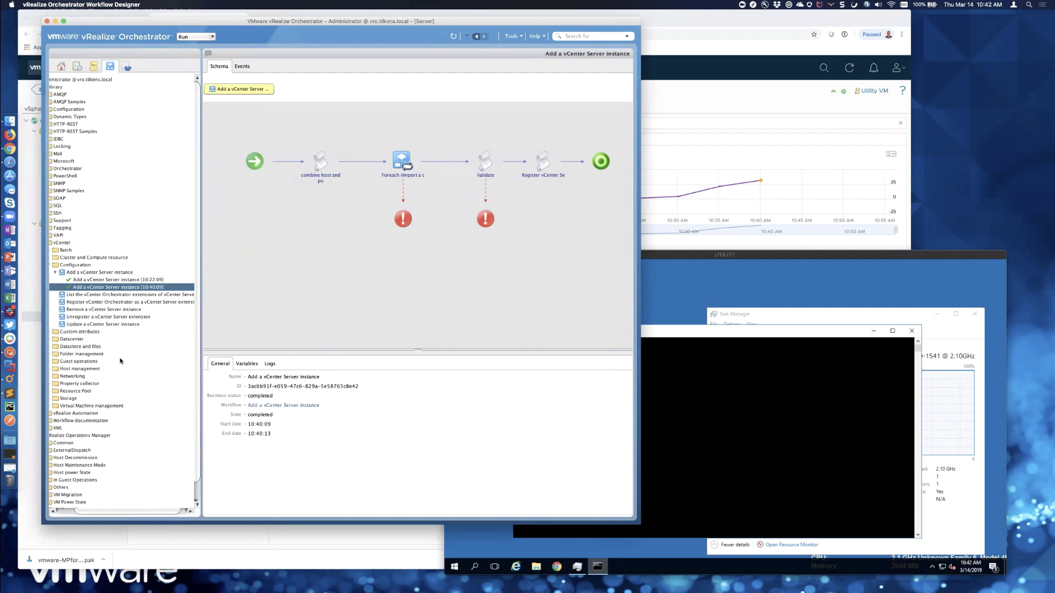
scroll(120, 361, "left", 3)
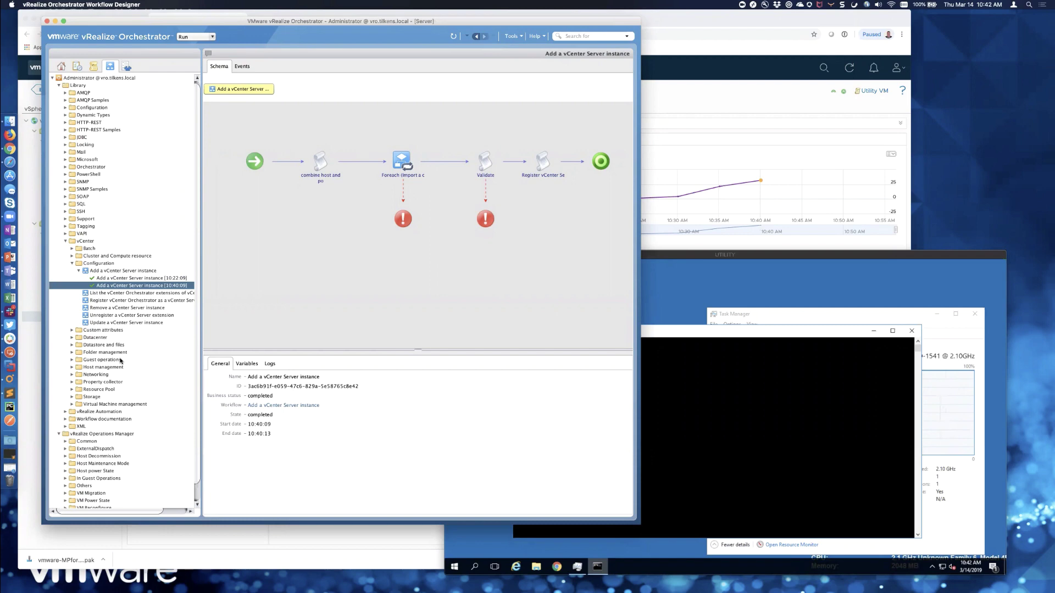
left_click(65, 160)
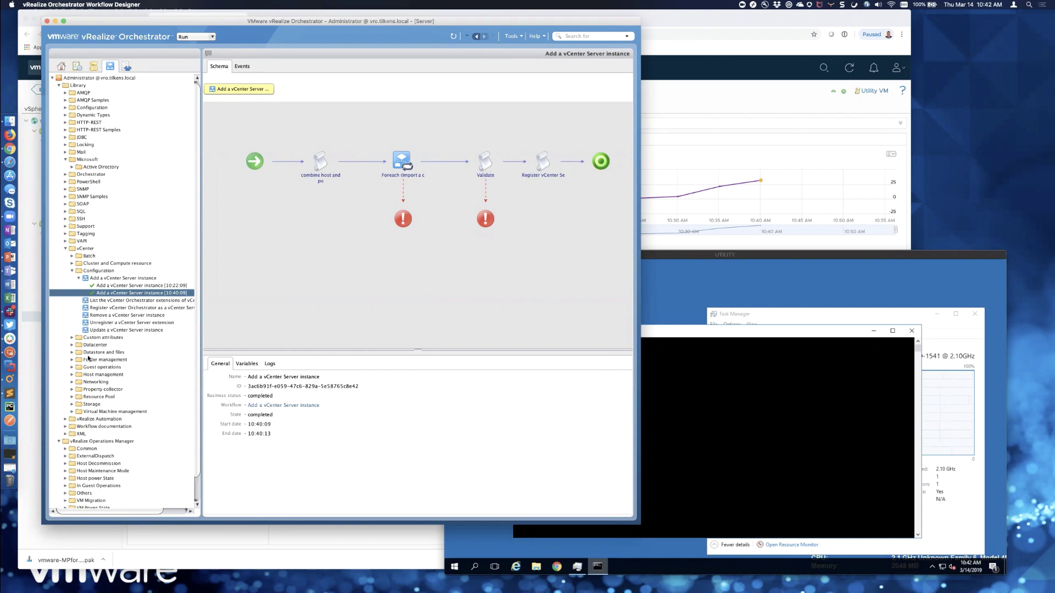
- Expand Virtual Machine management and list its VMware Tools workflows
left_click(73, 412)
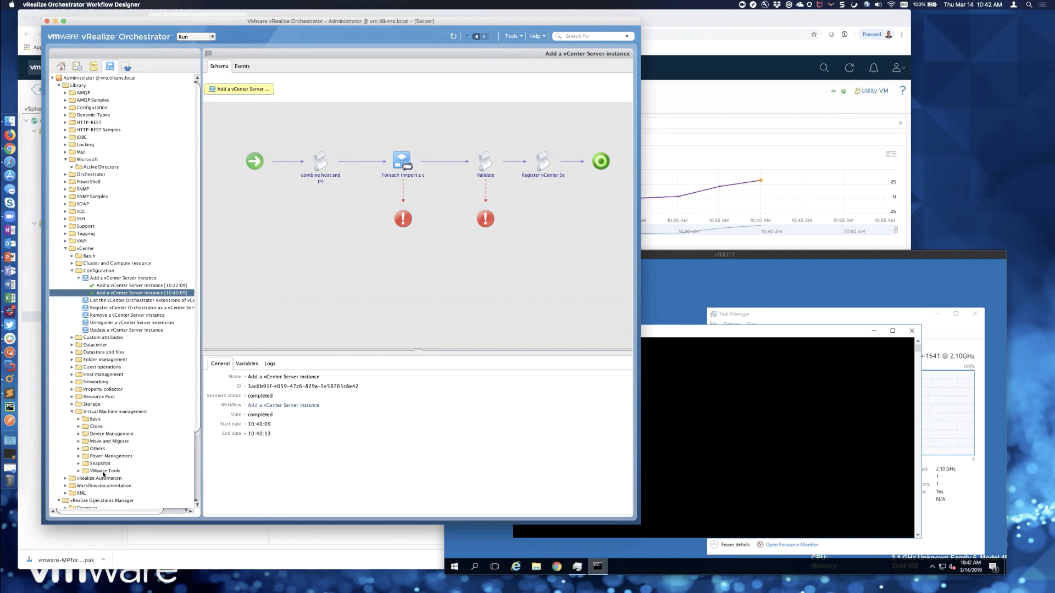
left_click(79, 471)
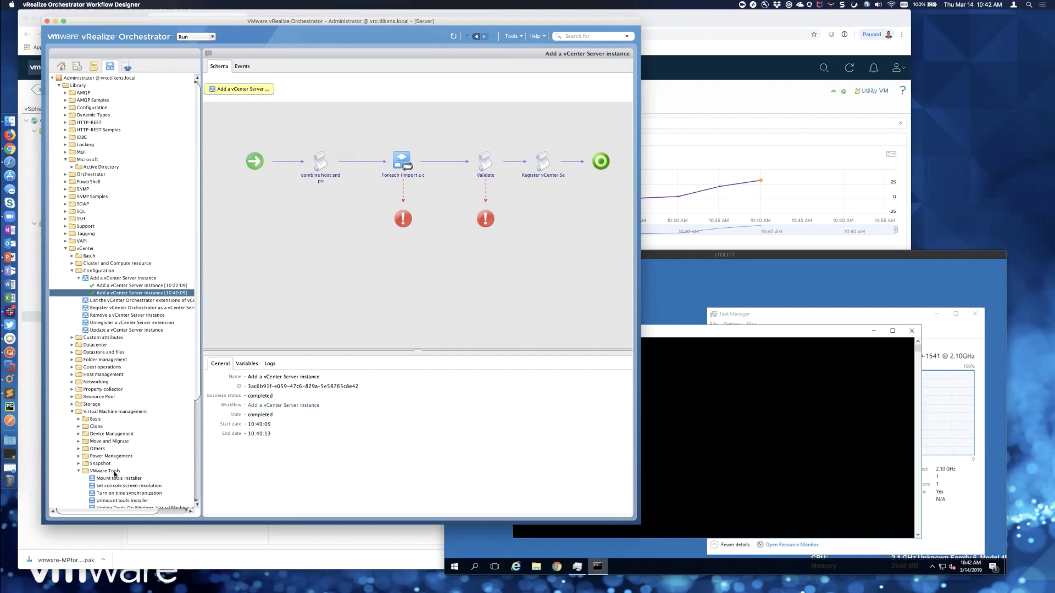
scroll(114, 474, "down", 2)
scroll(114, 475, "down", 1)
scroll(130, 449, "down", 1)
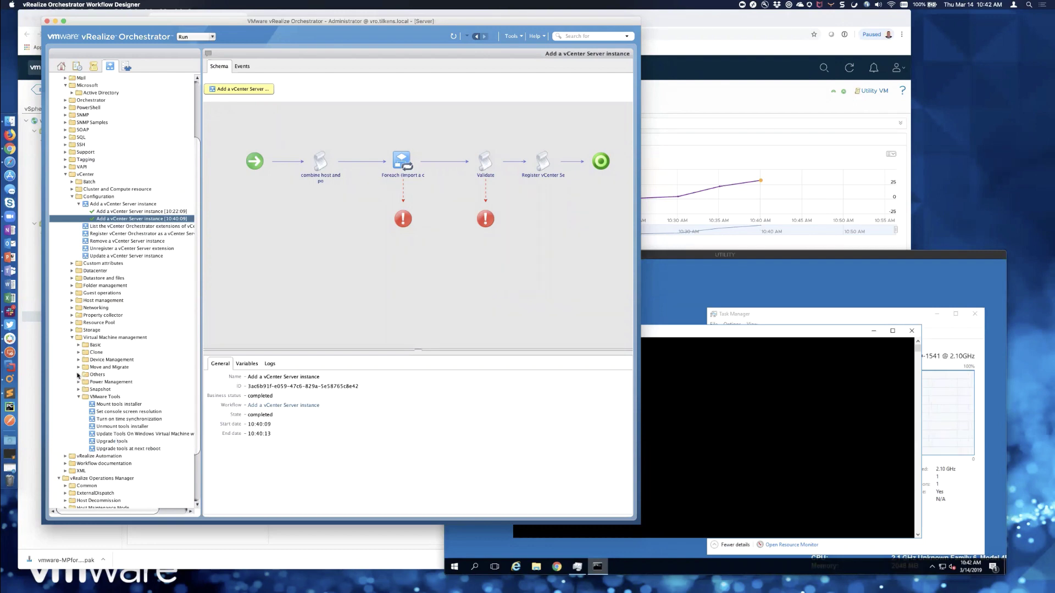
- List the Others, Move and Migrate, Device Management and Basic virtual machine workflows
left_click(79, 375)
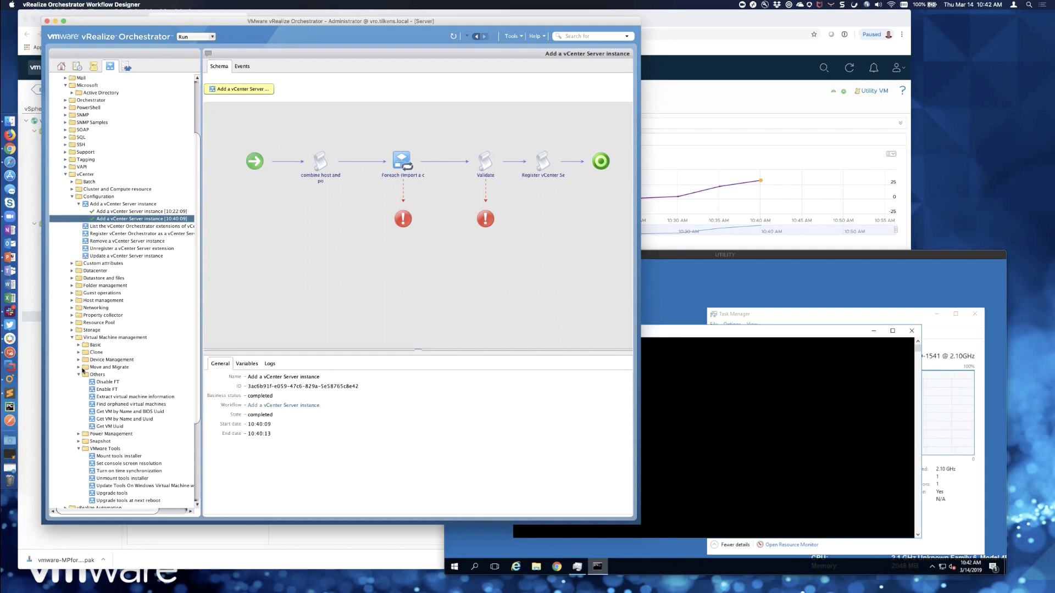
left_click(78, 367)
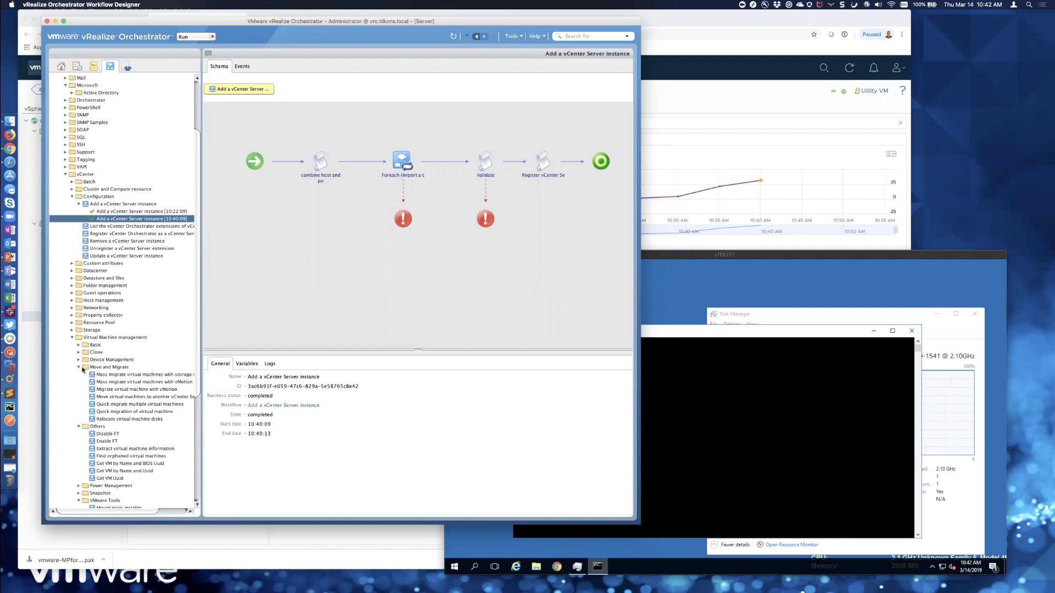
left_click(80, 360)
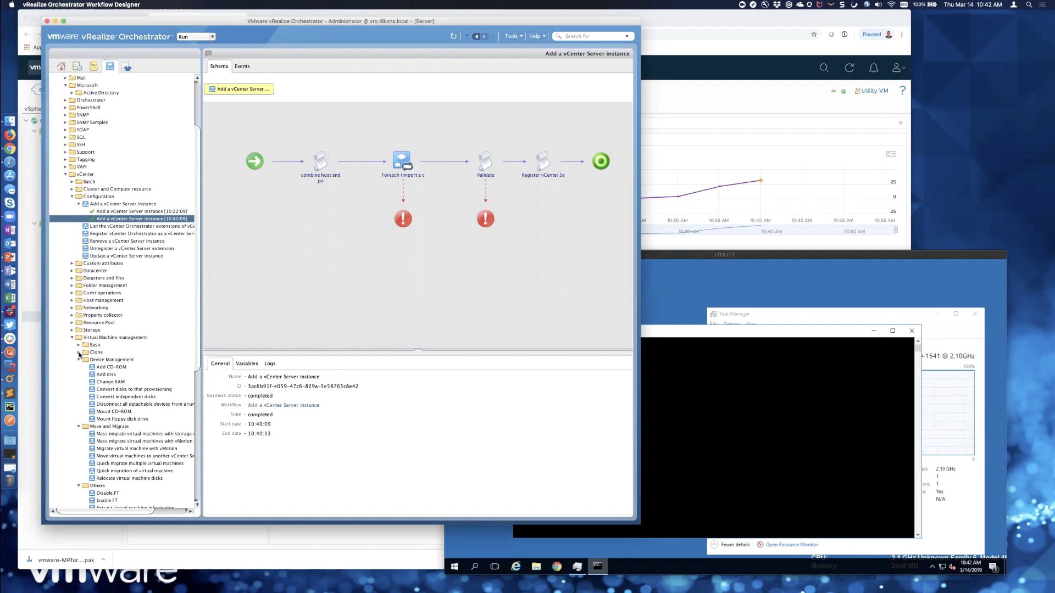
left_click(79, 345)
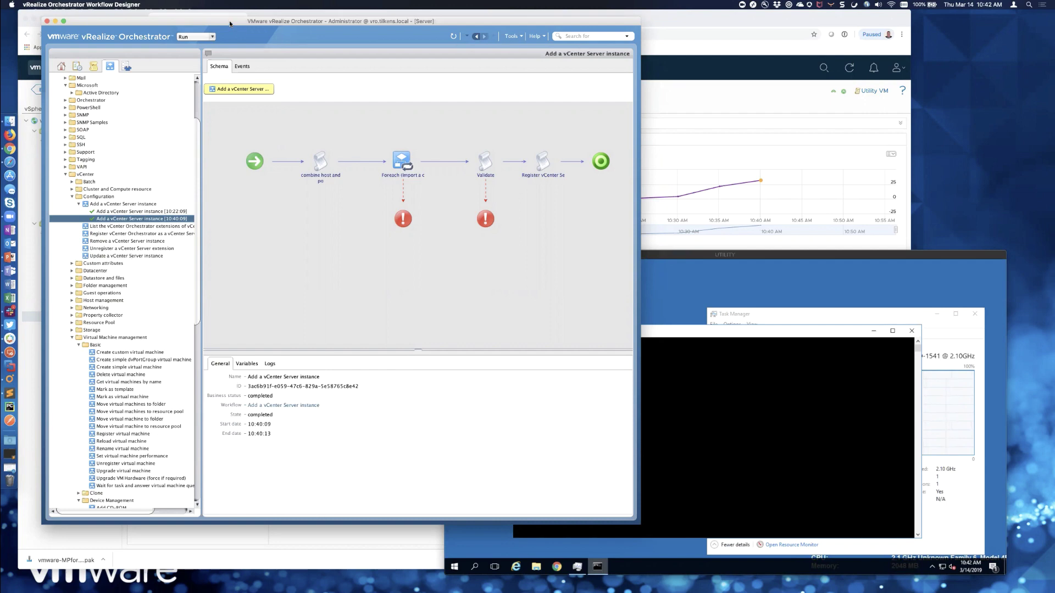
left_click(588, 60)
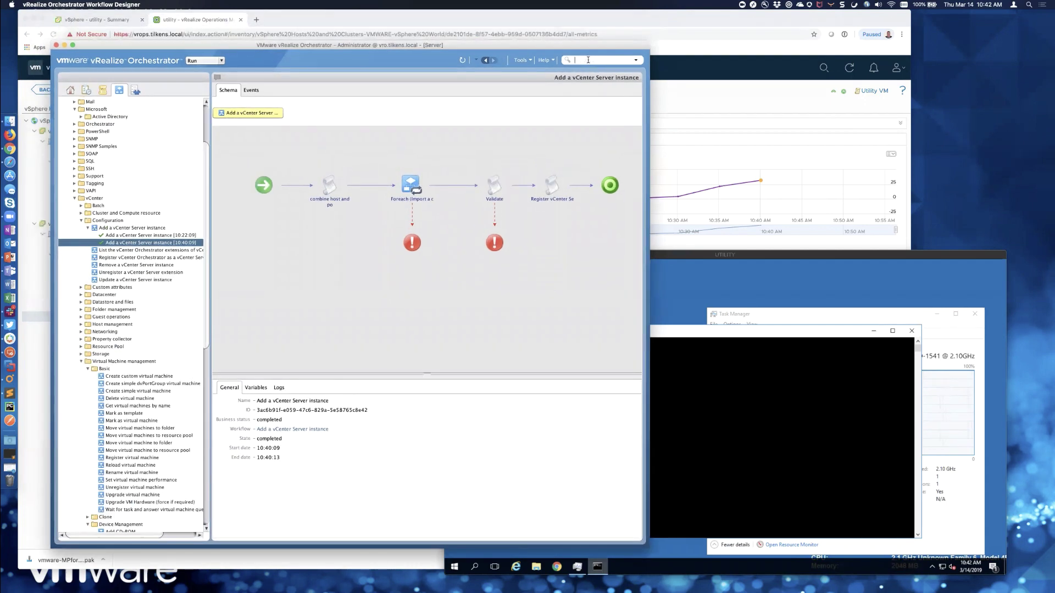
- Search the library for 'service' and look at the Create a service result
type("service")
key("Return")
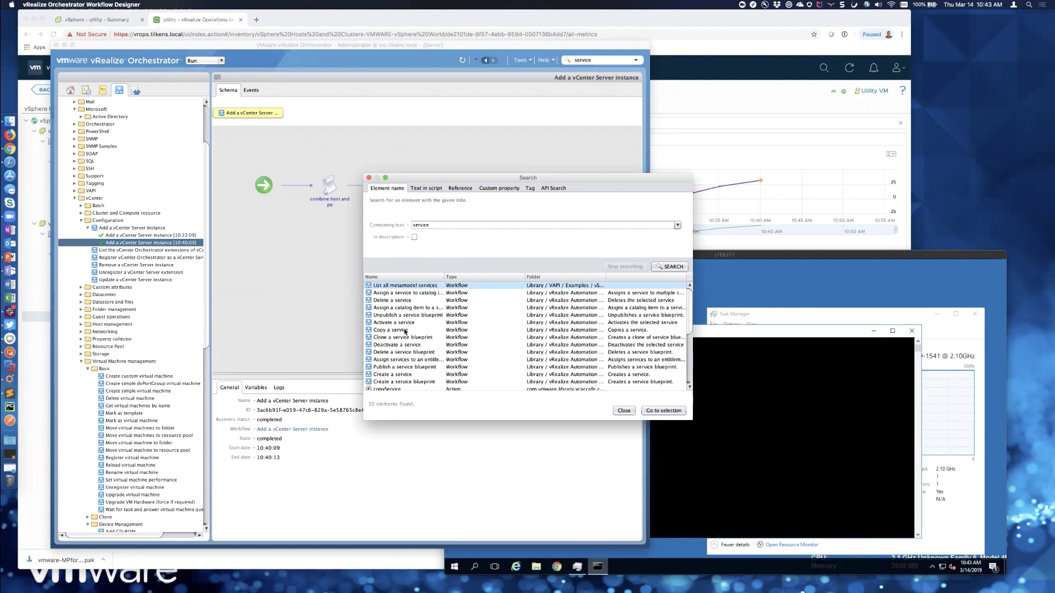
scroll(419, 359, "down", 2)
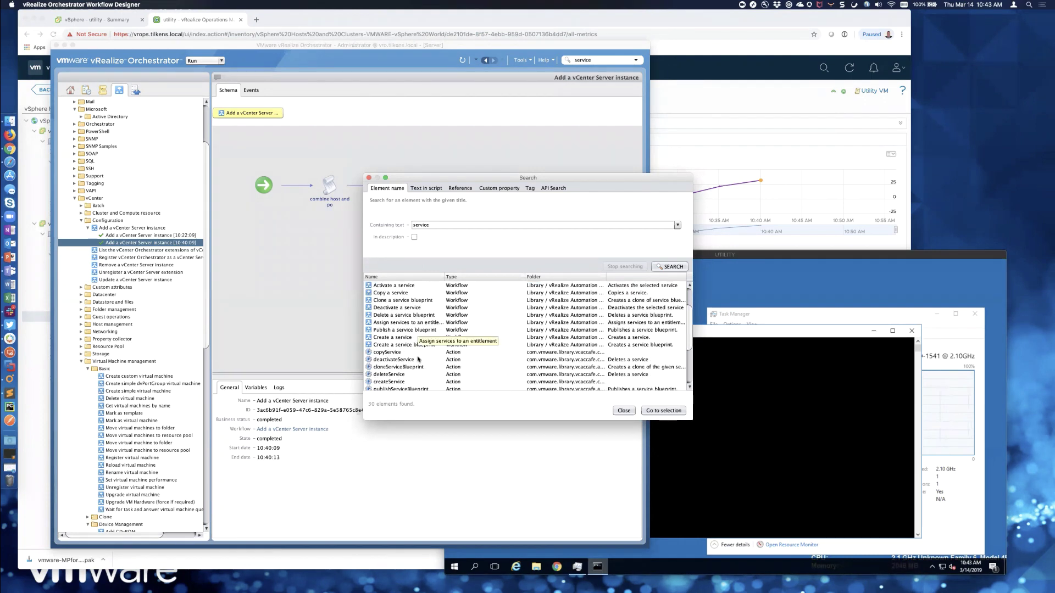
scroll(476, 352, "down", 2)
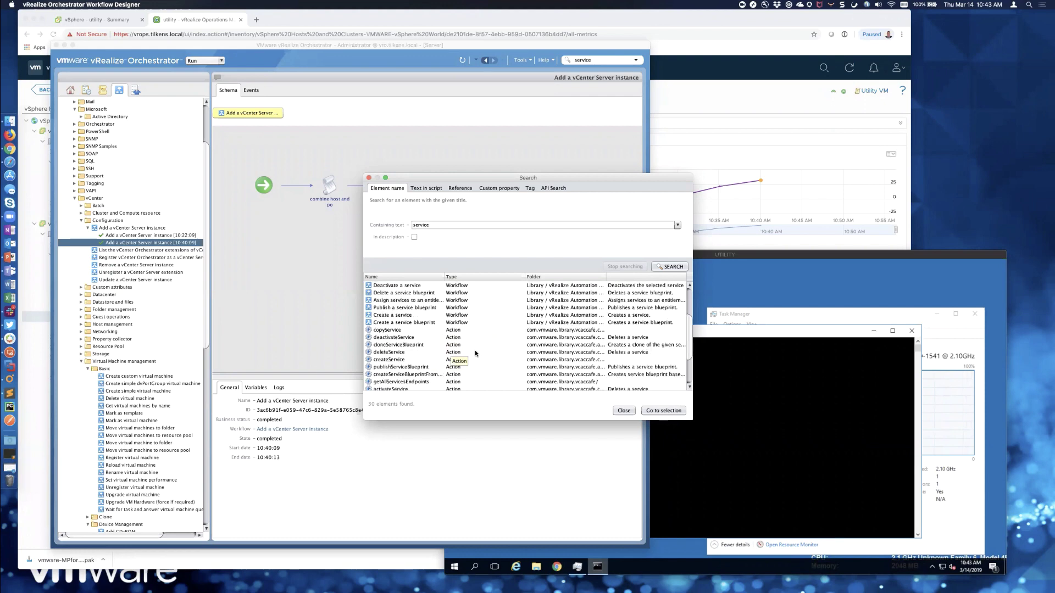
scroll(474, 352, "down", 2)
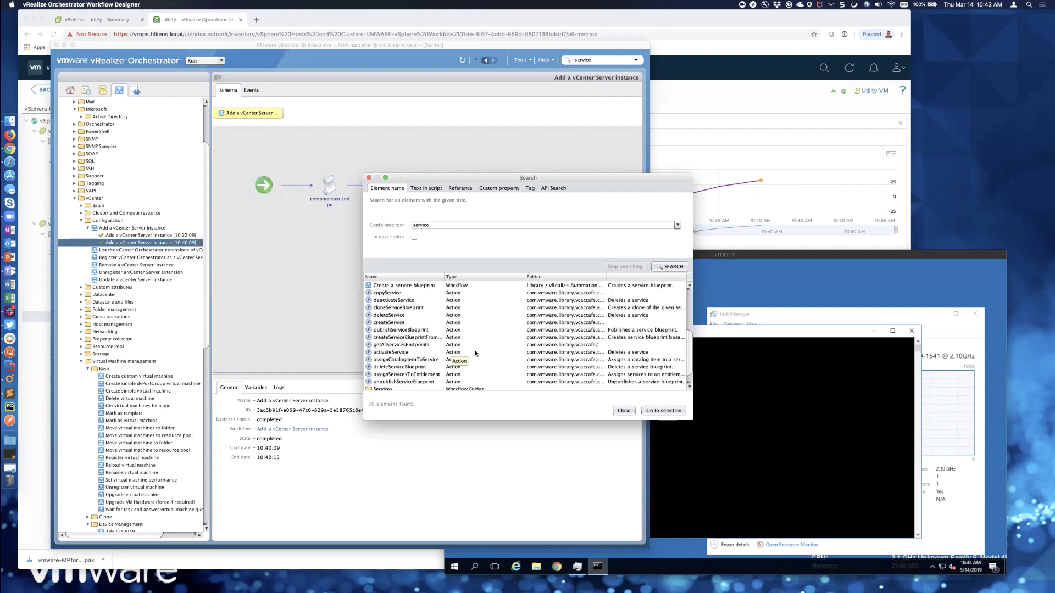
scroll(475, 350, "down", 1)
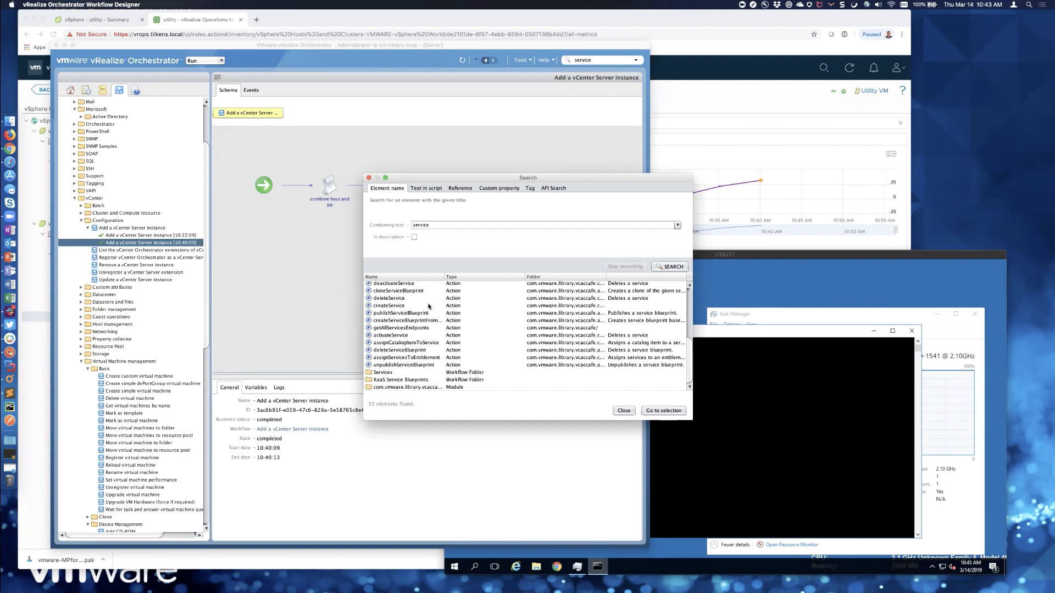
scroll(429, 306, "up", 3)
scroll(429, 306, "up", 2)
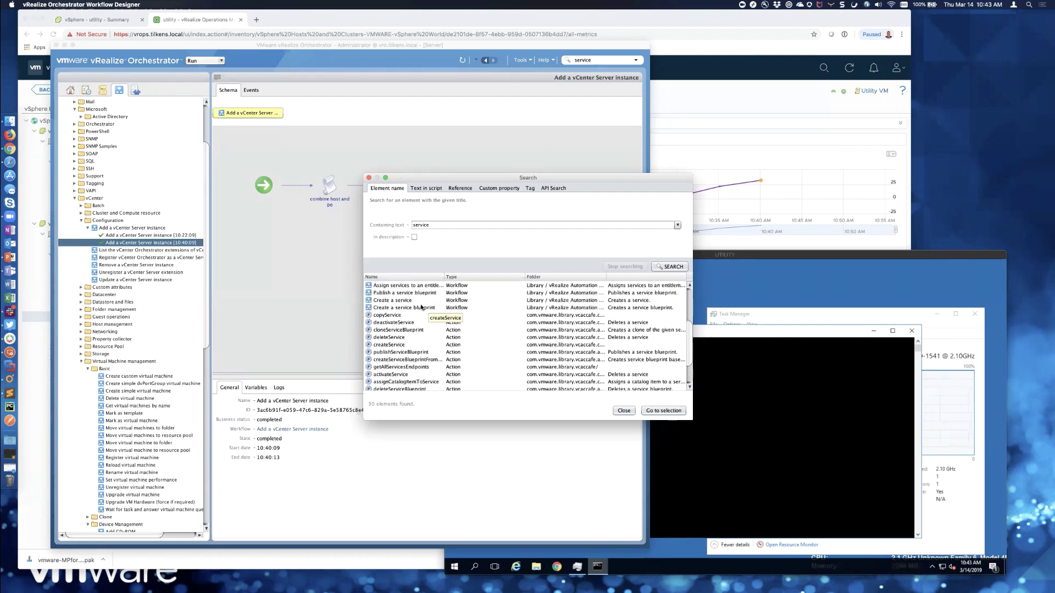
left_click(408, 300)
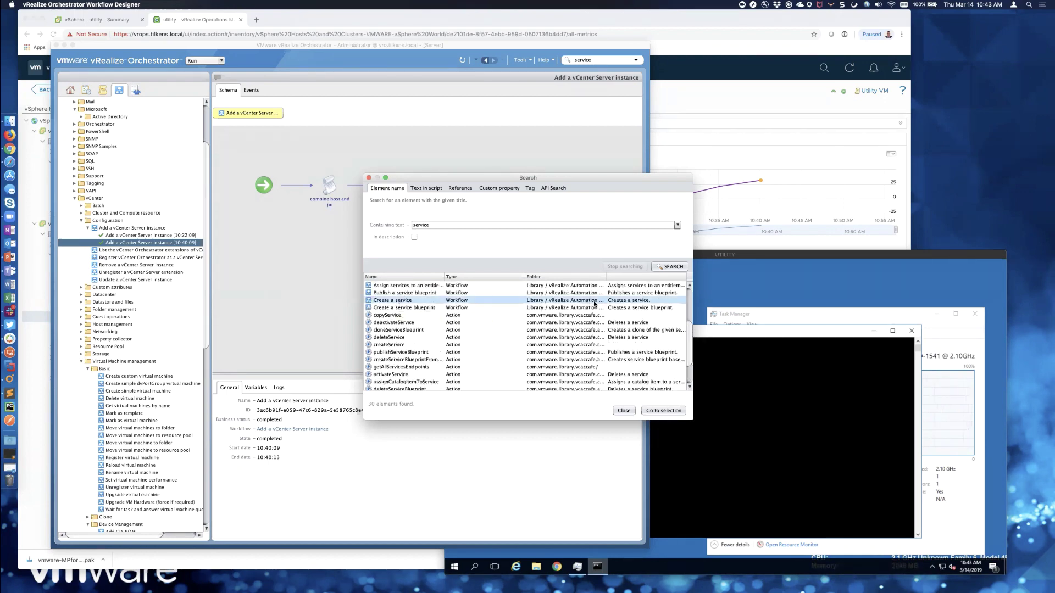
scroll(468, 292, "up", 10)
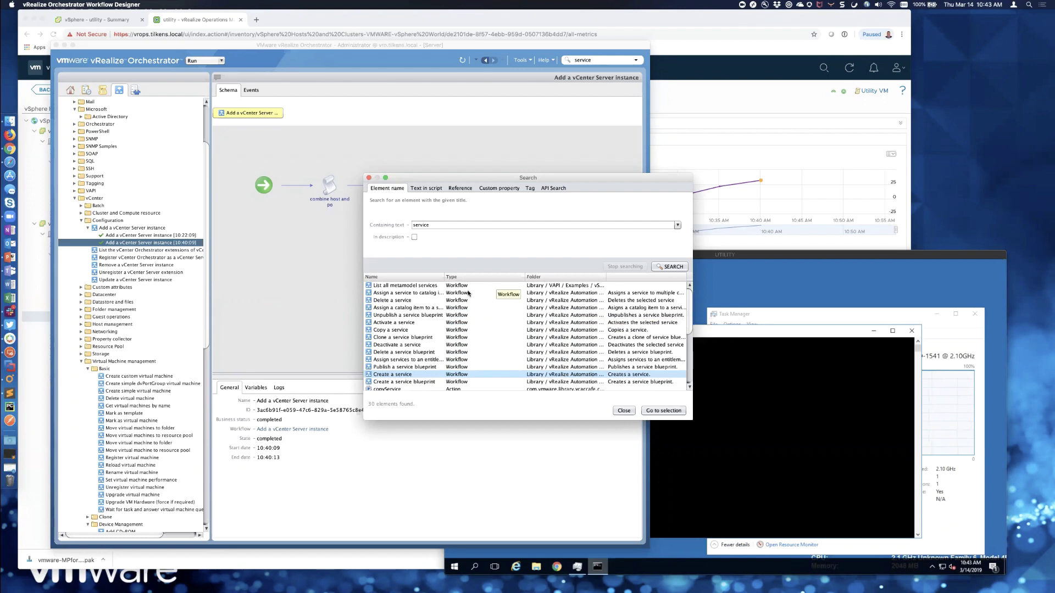
- Search for 'process' instead and select the vRO Kill bad process in Guest workflow
left_click(435, 226)
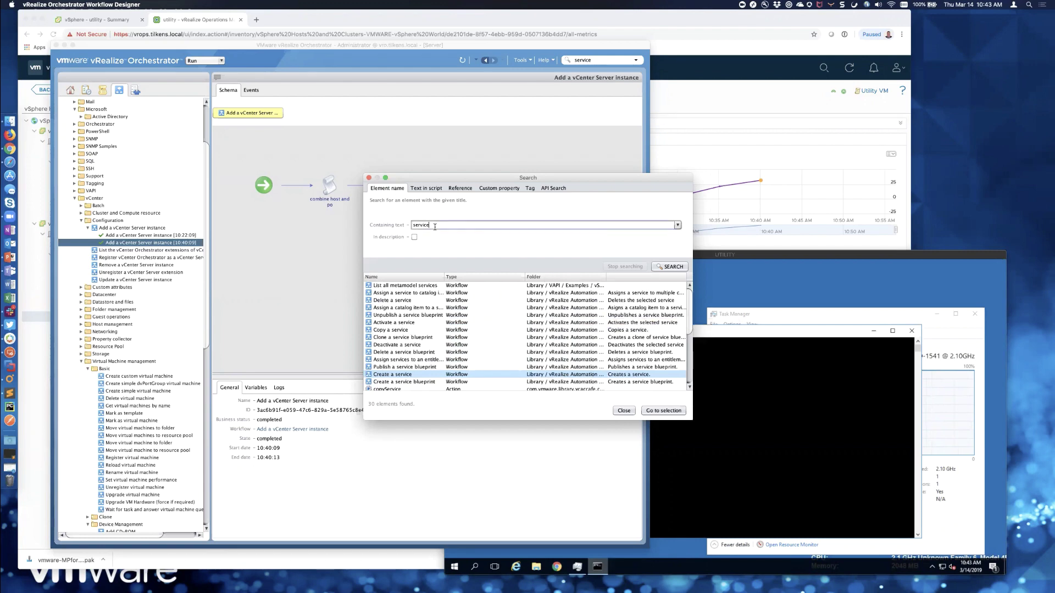
double_click(435, 226)
type("process")
key("Return")
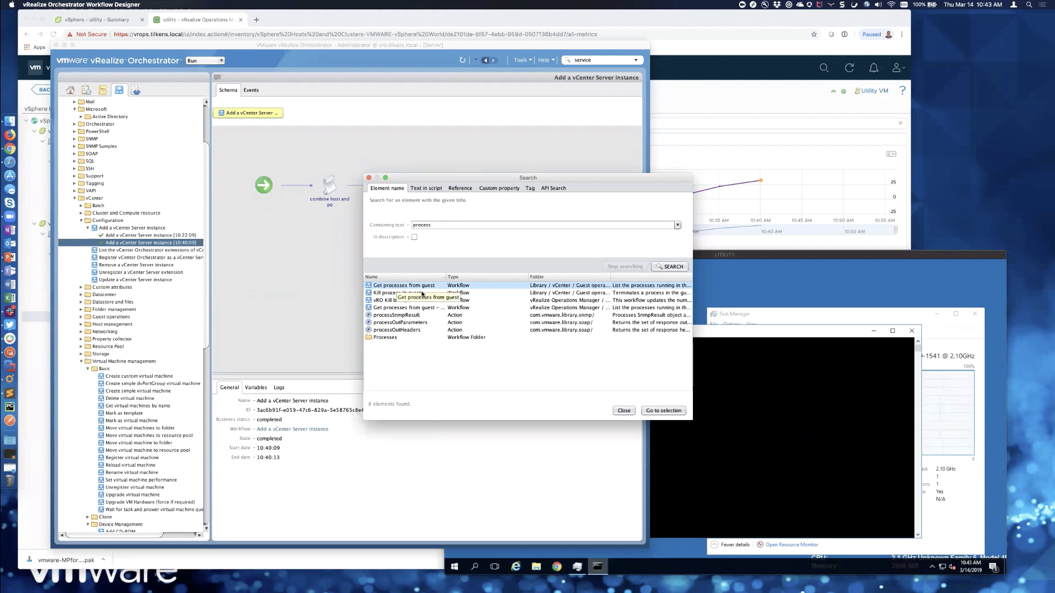
left_click(585, 295)
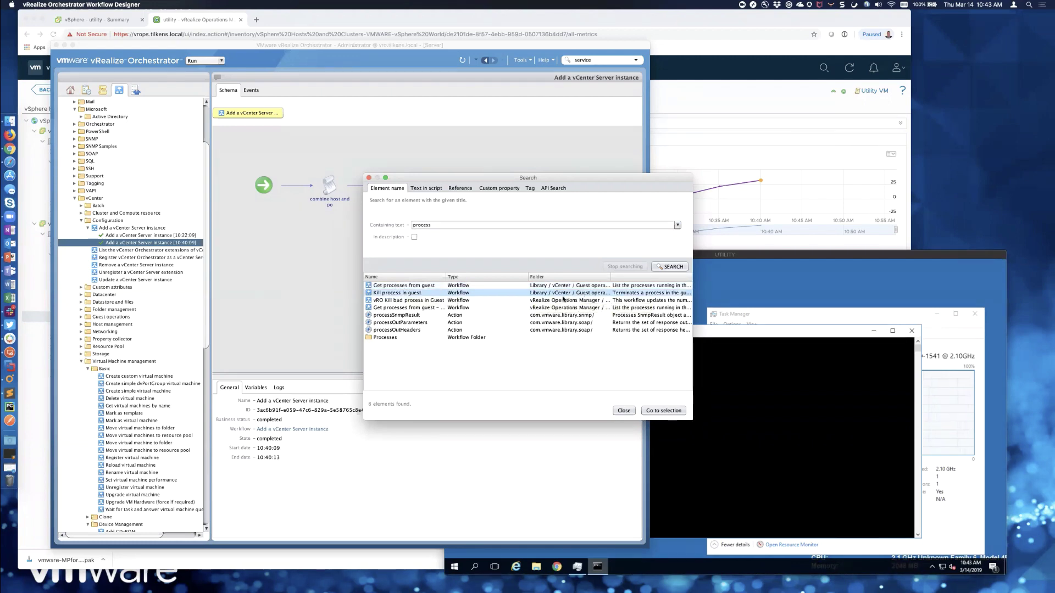
left_click(434, 301)
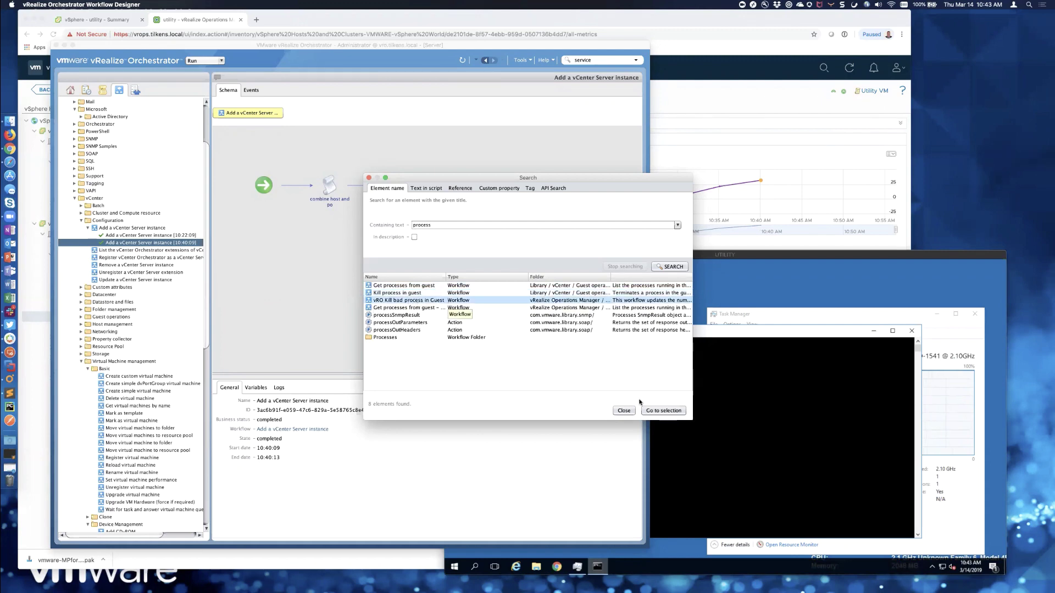
- Open vRO Kill bad process in Guest, show its schema and inspect Status Running
left_click(664, 412)
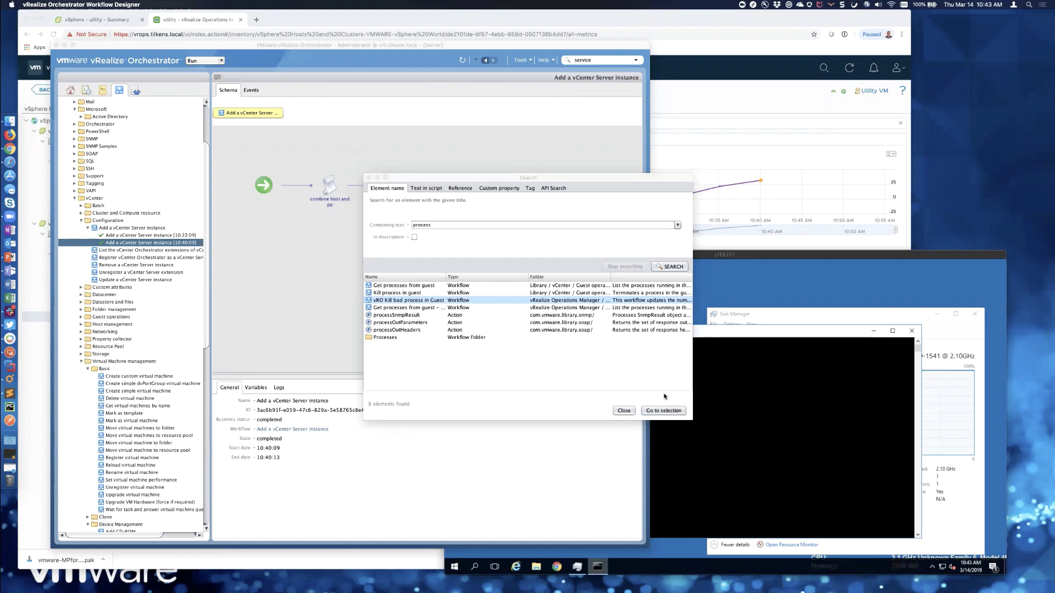
left_click(369, 178)
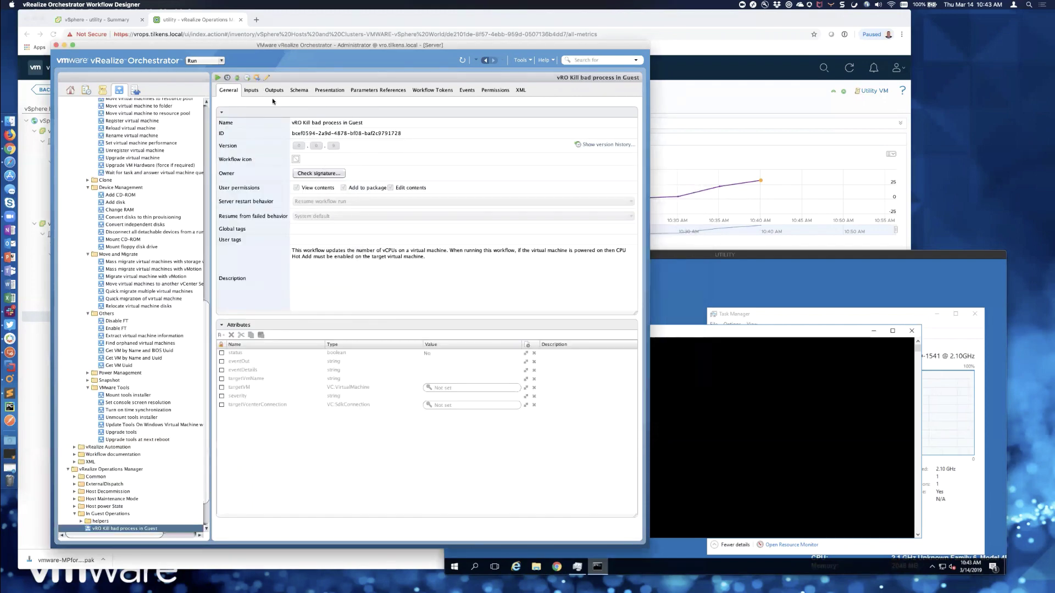
left_click(300, 92)
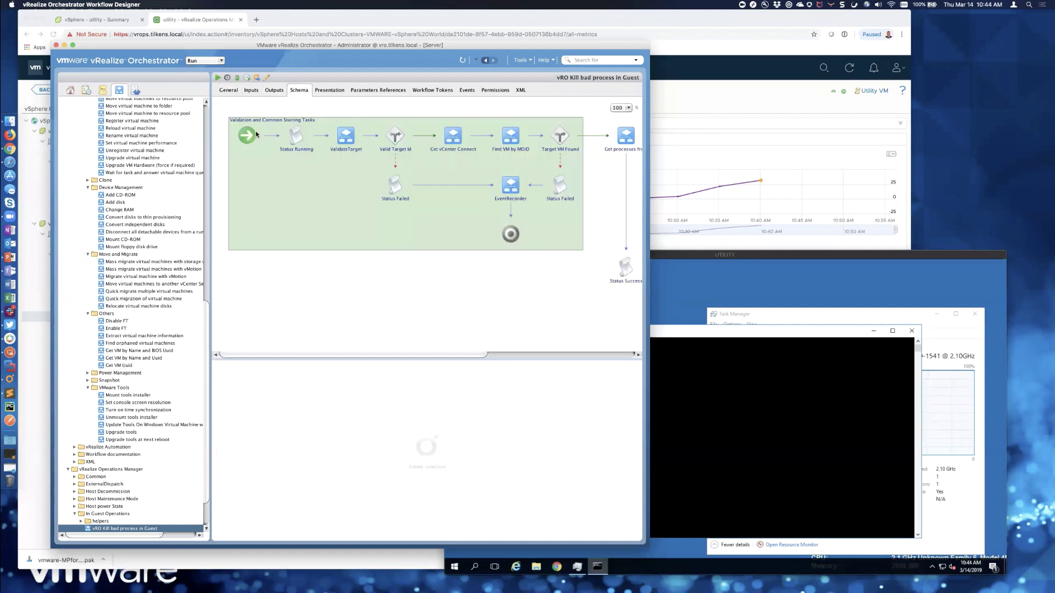
left_click(294, 136)
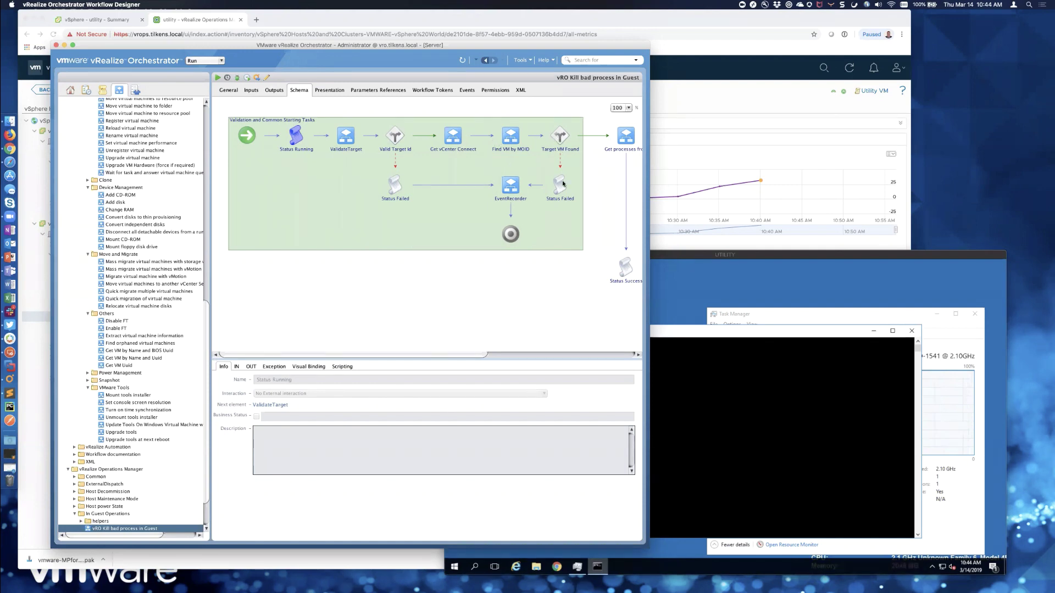
scroll(605, 137, "right", 3)
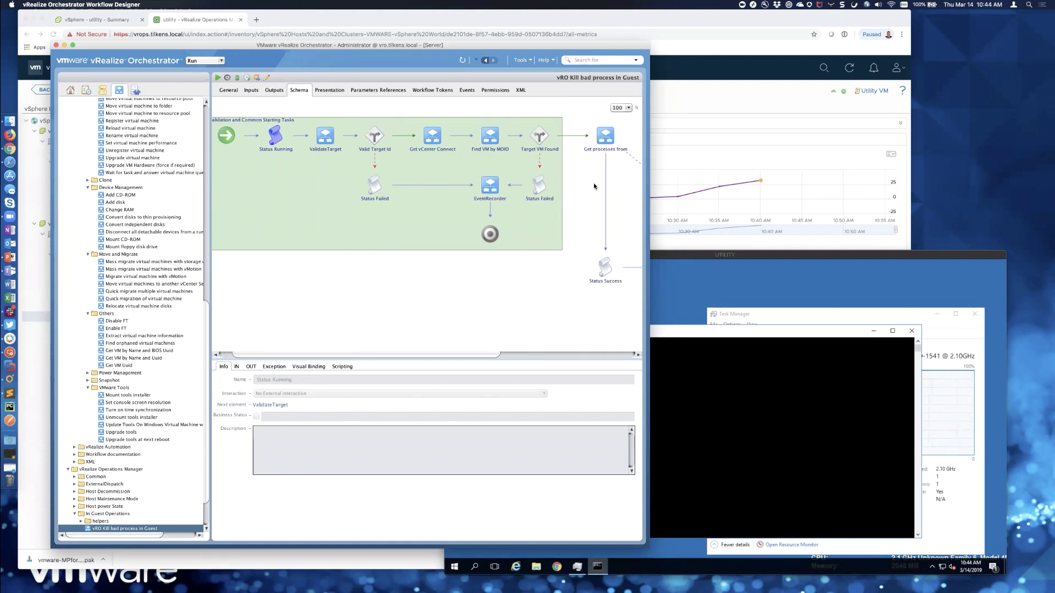
scroll(596, 181, "right", 5)
scroll(594, 186, "right", 3)
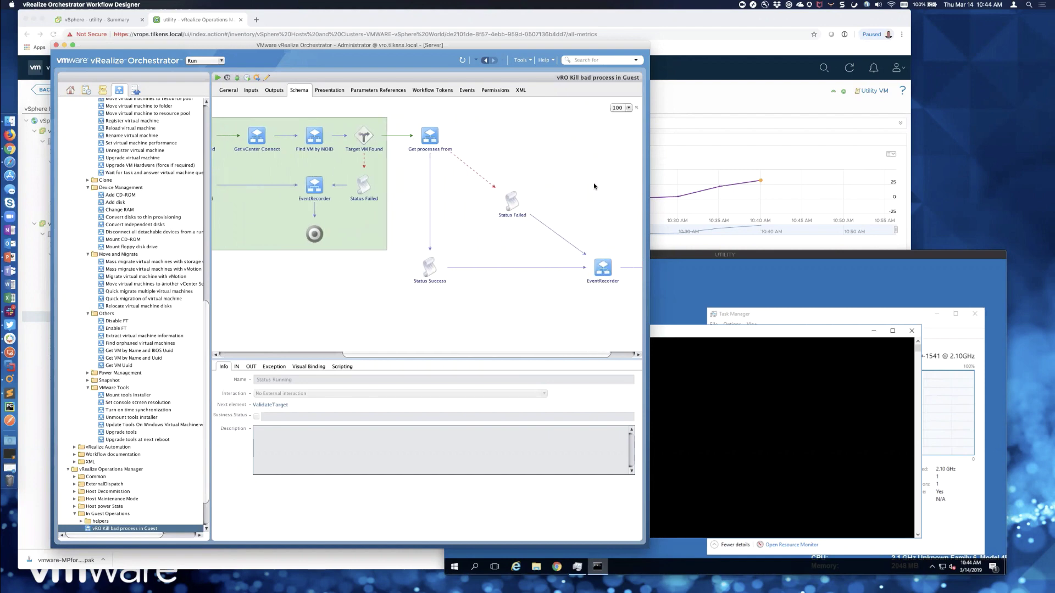
- Check Get processes from guest bindings and Status Success's script, bindings and exception
left_click(424, 139)
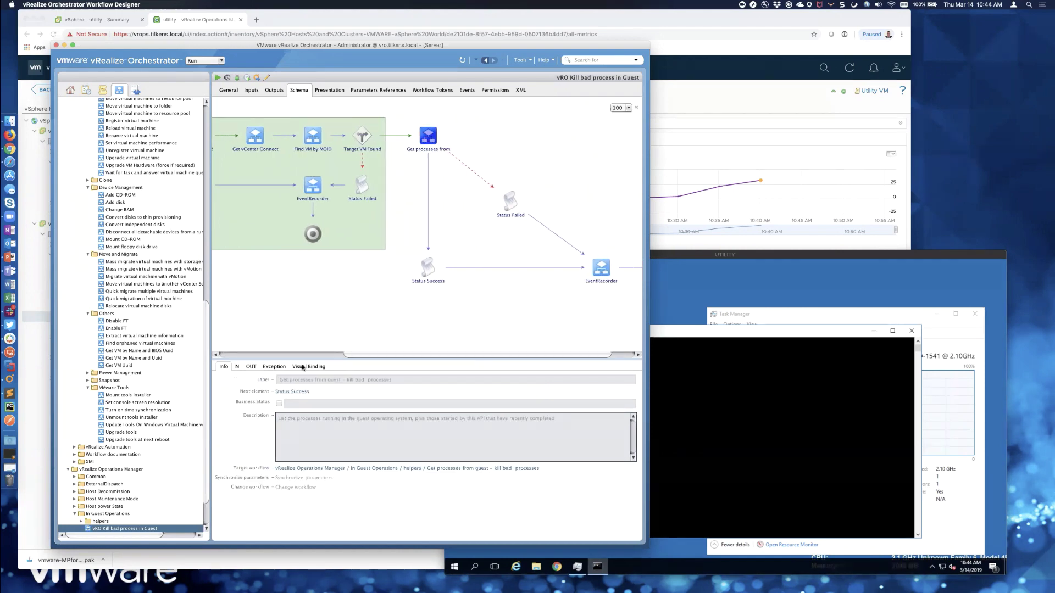
left_click(302, 367)
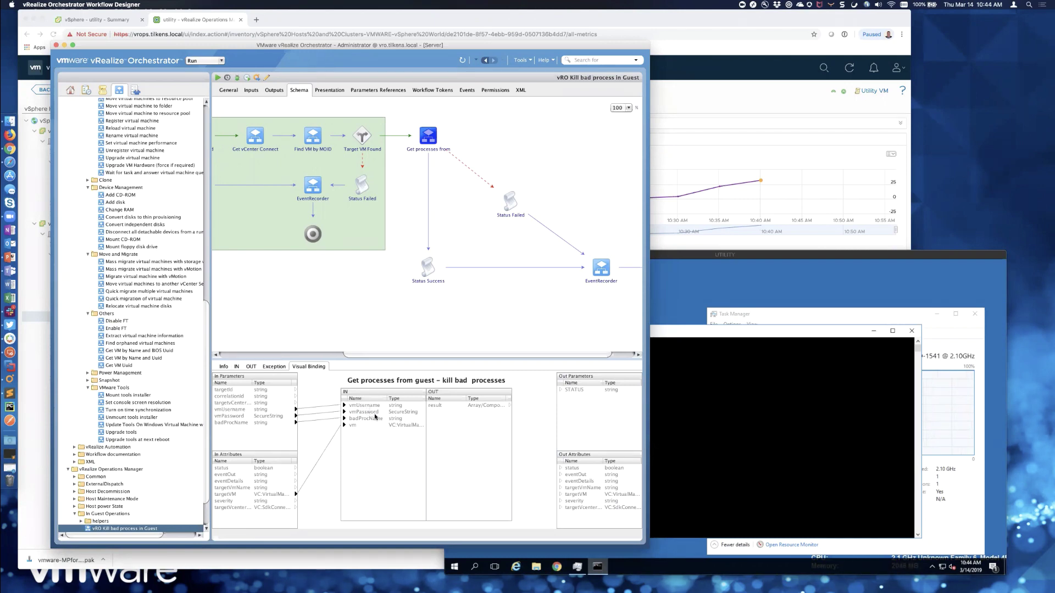
left_click(427, 271)
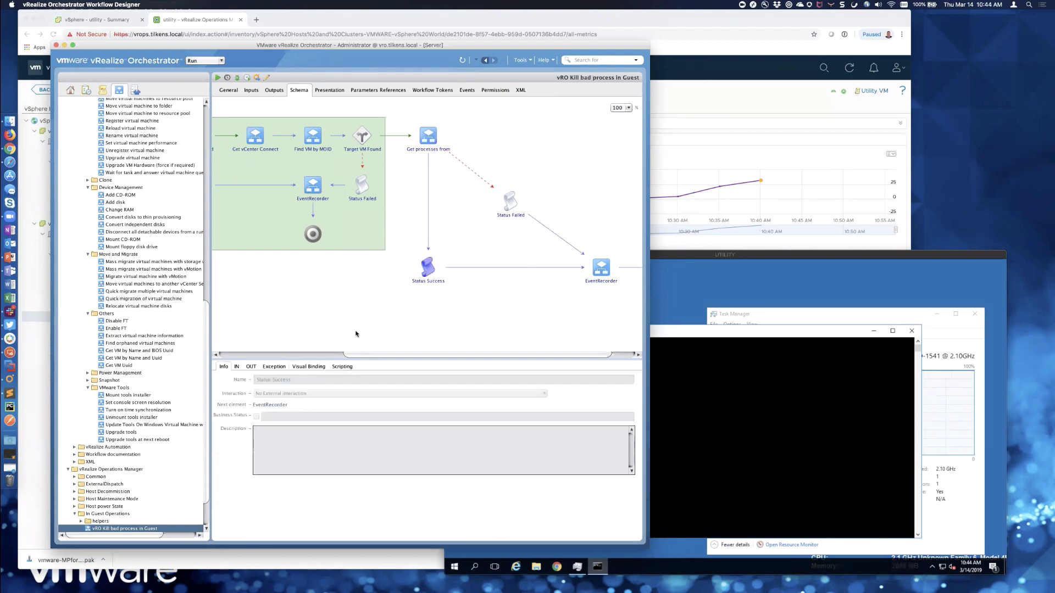
left_click(342, 366)
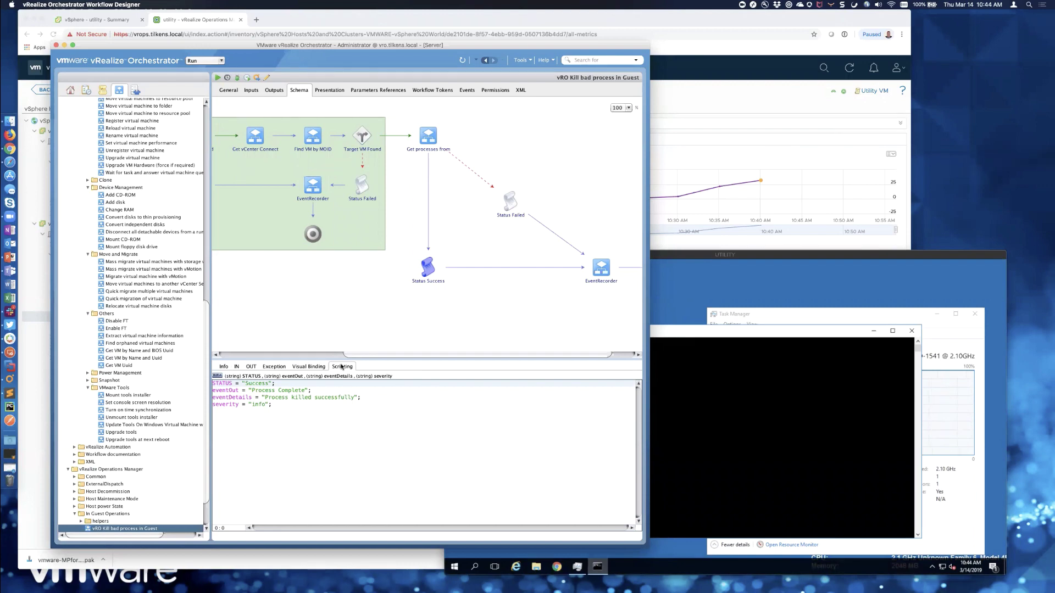
left_click(306, 367)
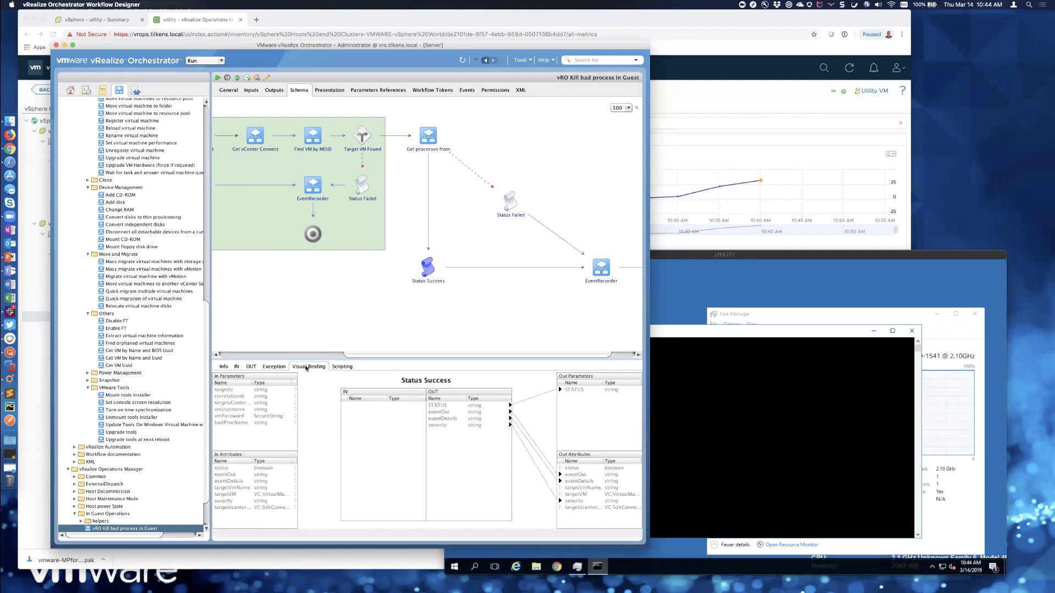
left_click(273, 367)
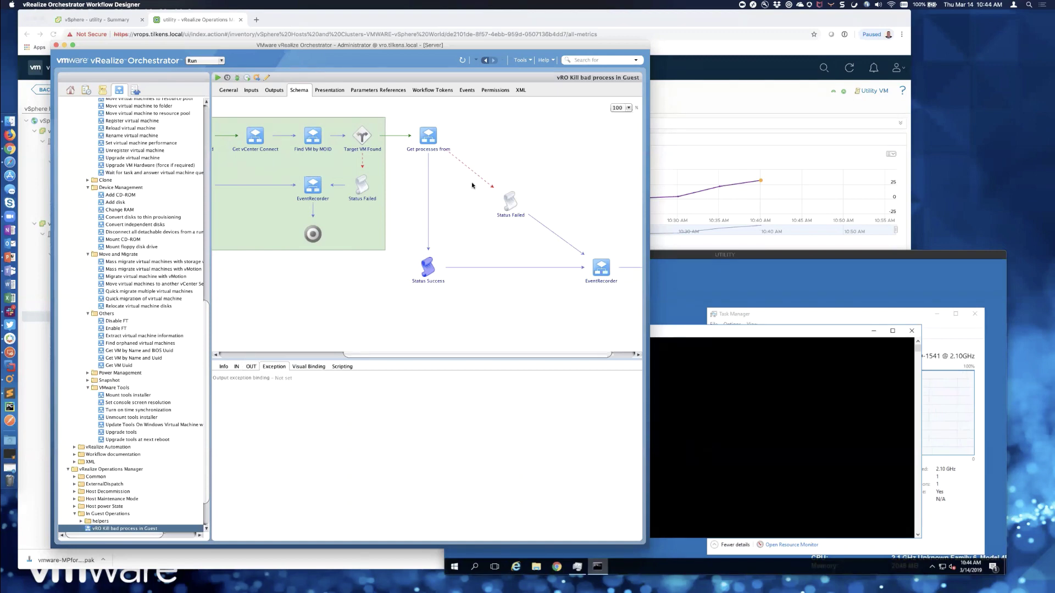
- Review the Get processes from, Status Failed and EventRecorder element bindings
left_click(432, 138)
left_click(510, 201)
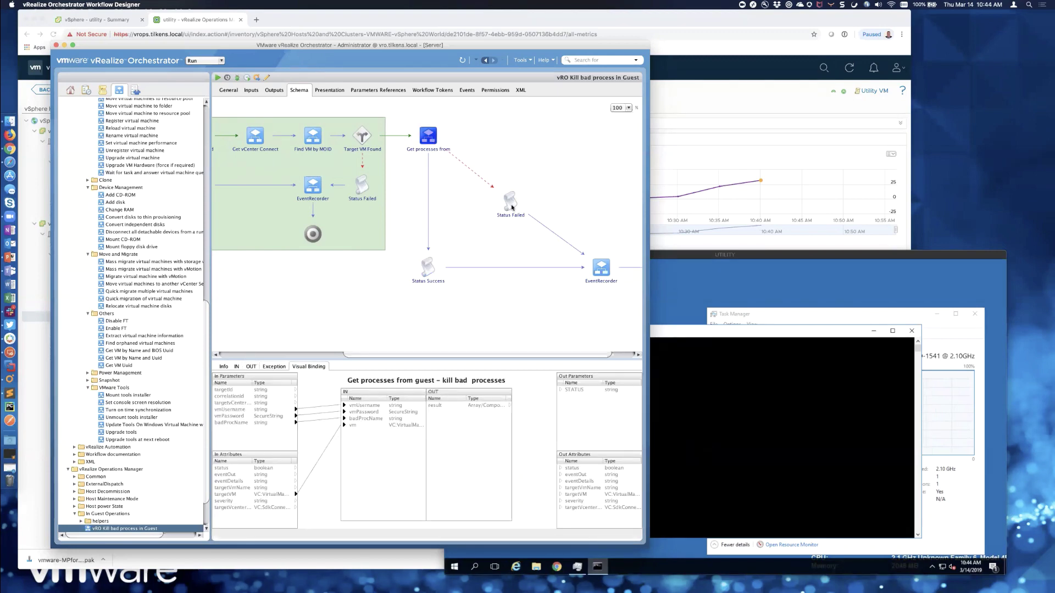
scroll(602, 275, "right", 2)
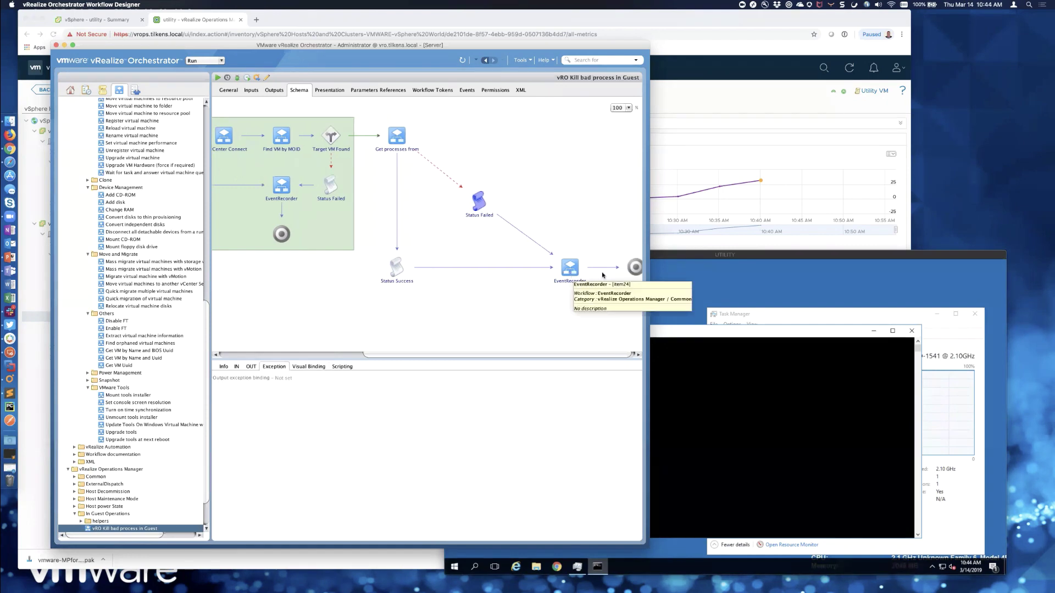
left_click(557, 279)
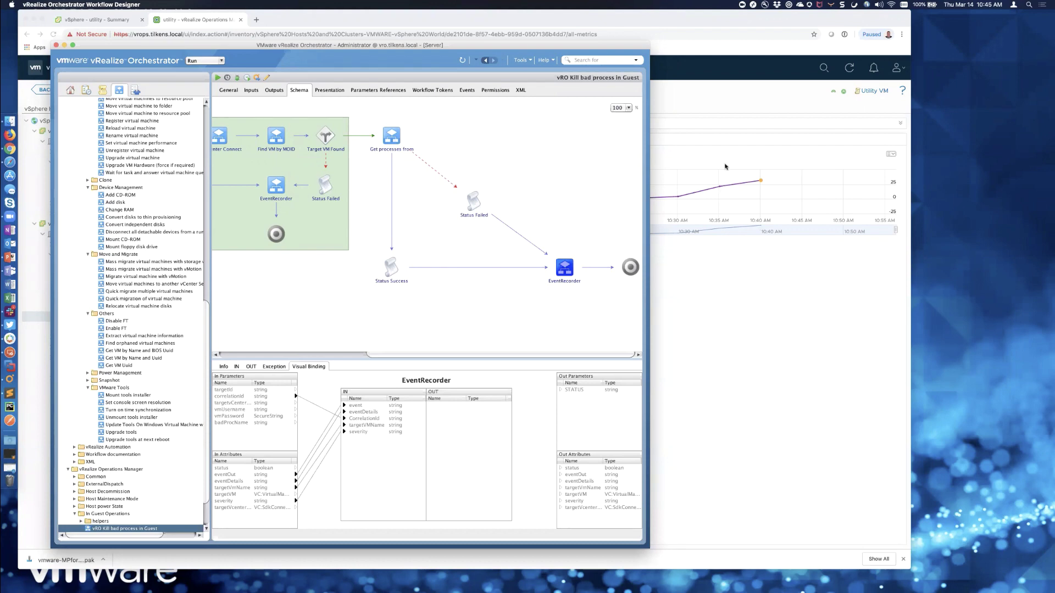
- Check the utility VM's CPU chart, view its web console restarting, then return to vROps
left_click(874, 310)
left_click(411, 140)
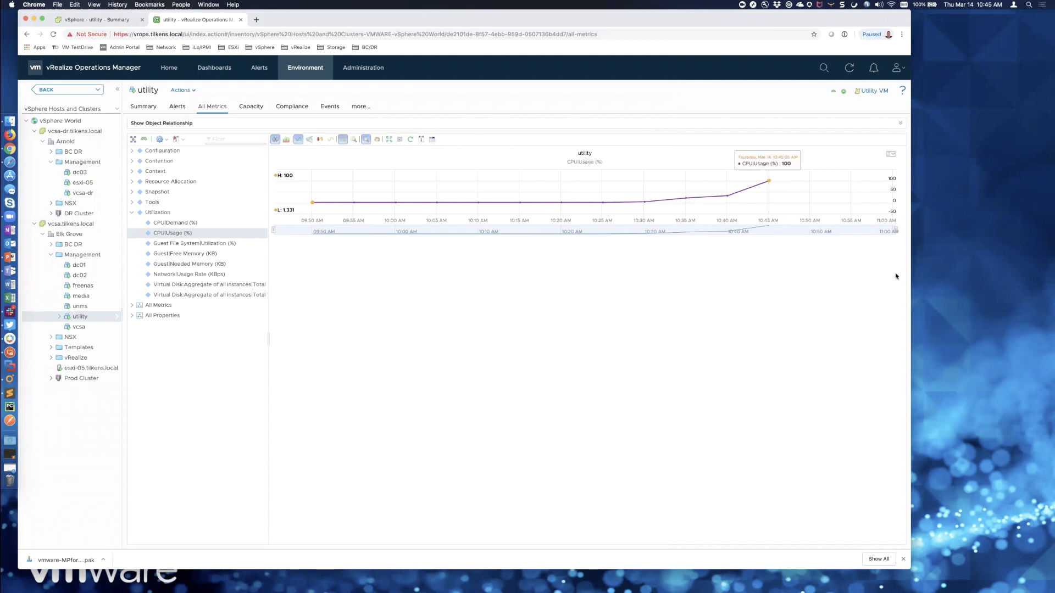
left_click(91, 20)
left_click(188, 139)
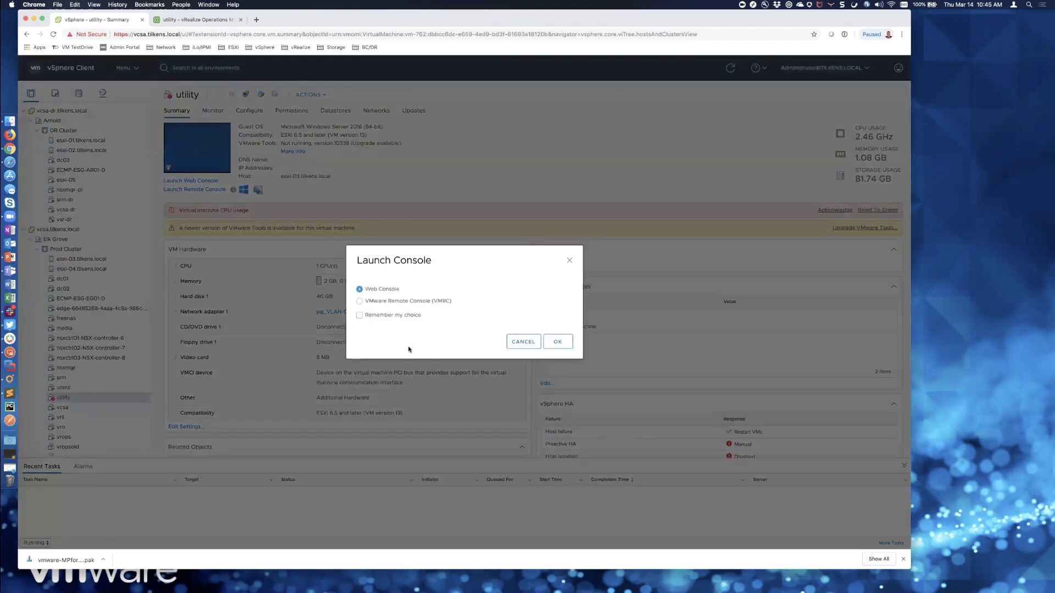
left_click(563, 346)
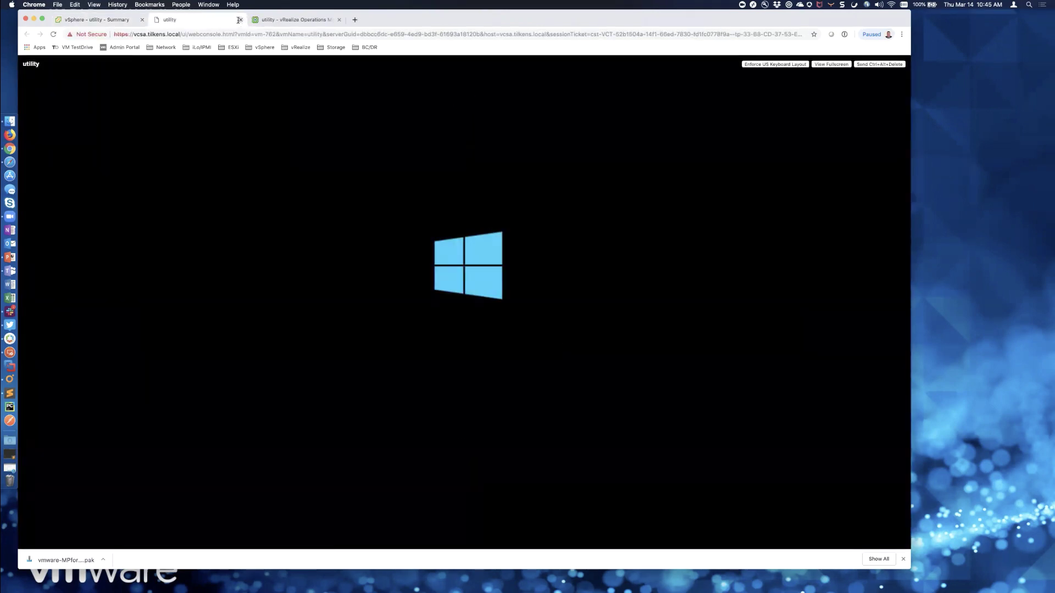
left_click(239, 21)
left_click(189, 20)
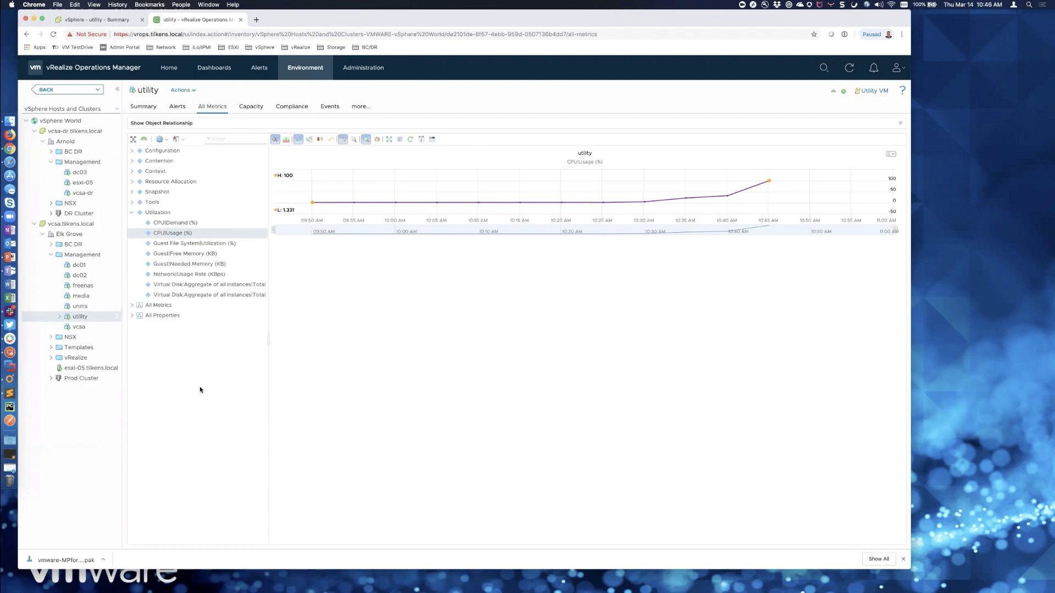
left_click(11, 467)
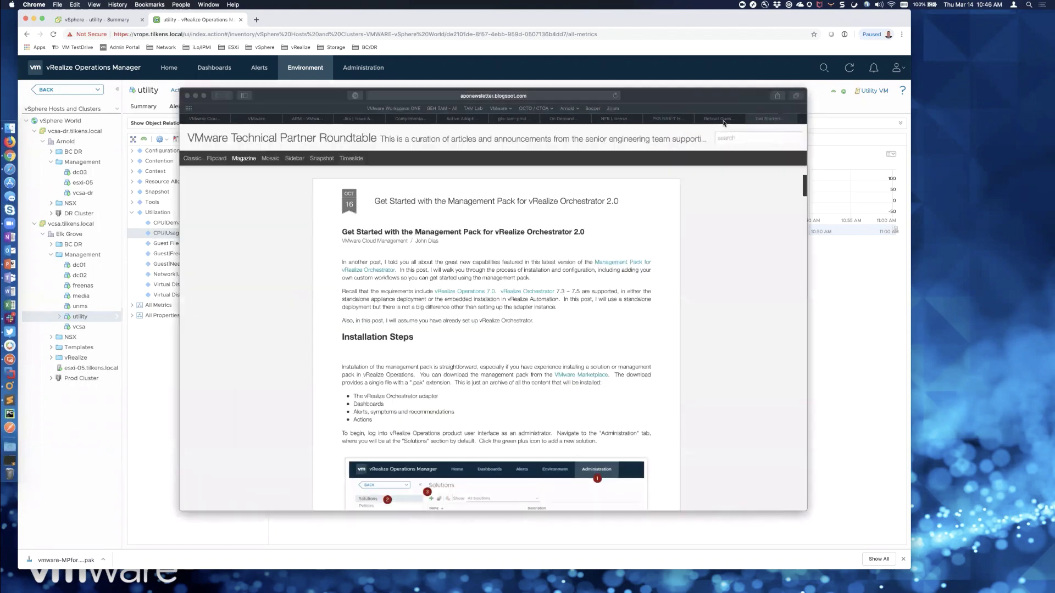
left_click(724, 121)
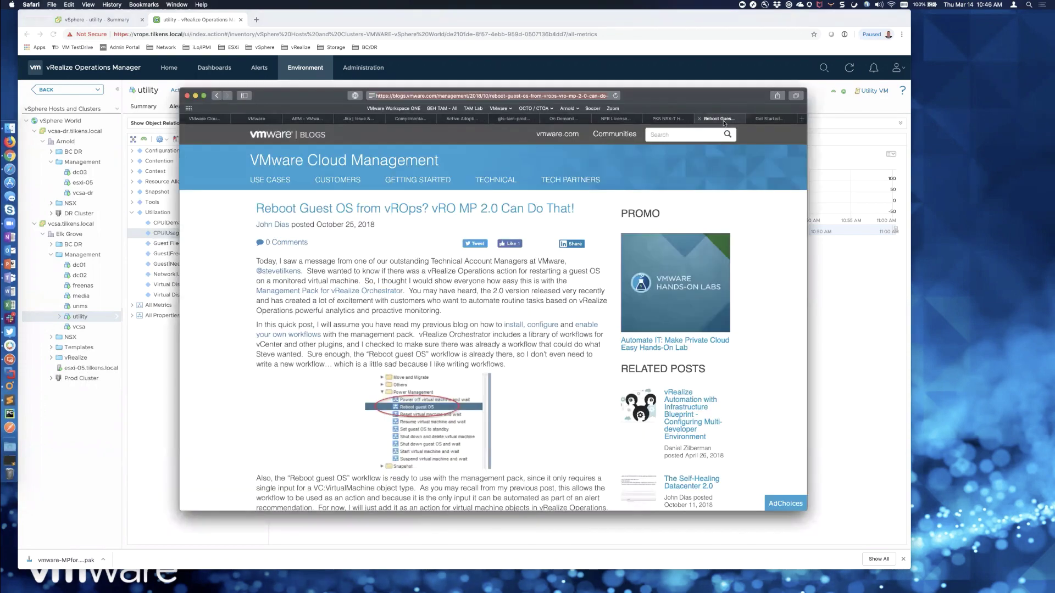
left_click(317, 264)
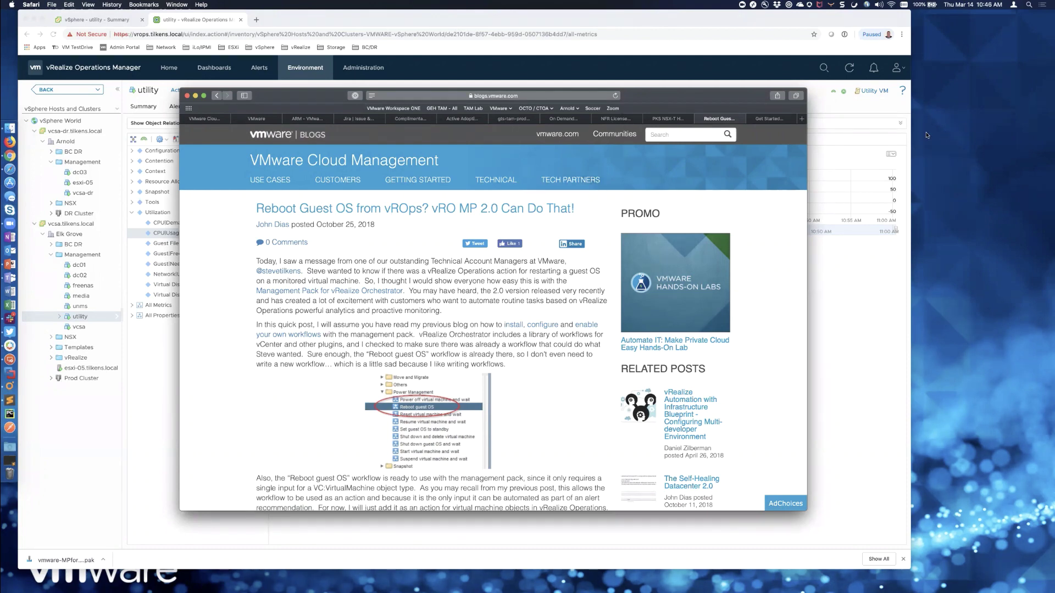
left_click(760, 120)
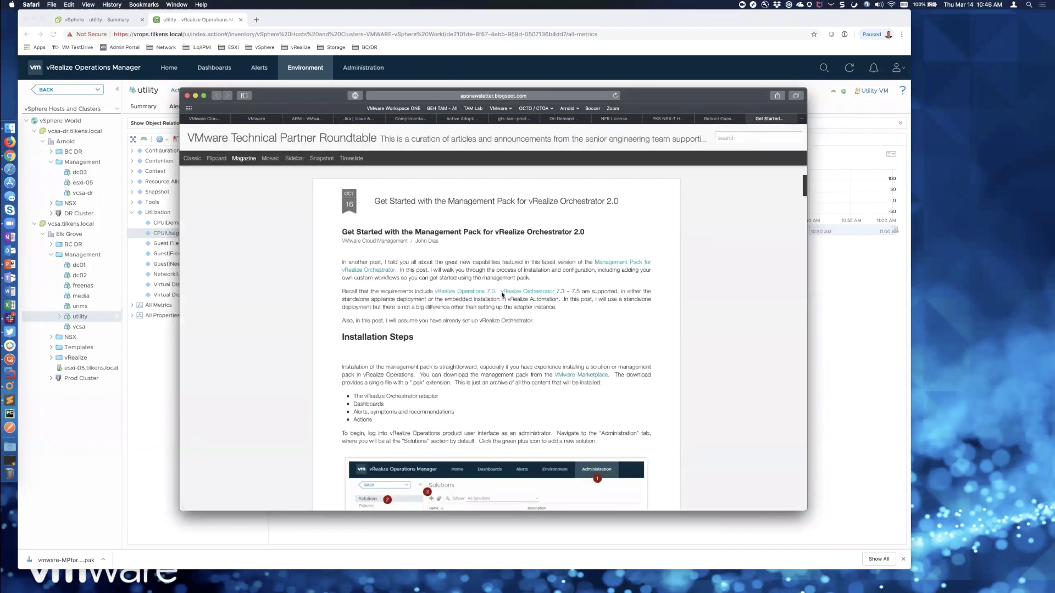
key("super+l")
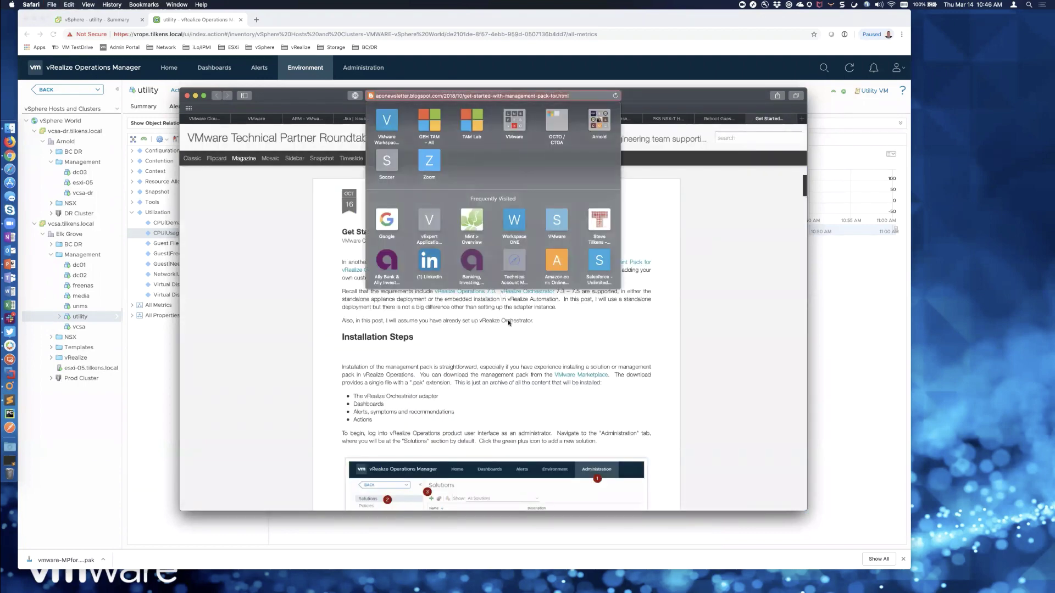
left_click(649, 358)
scroll(648, 357, "down", 5)
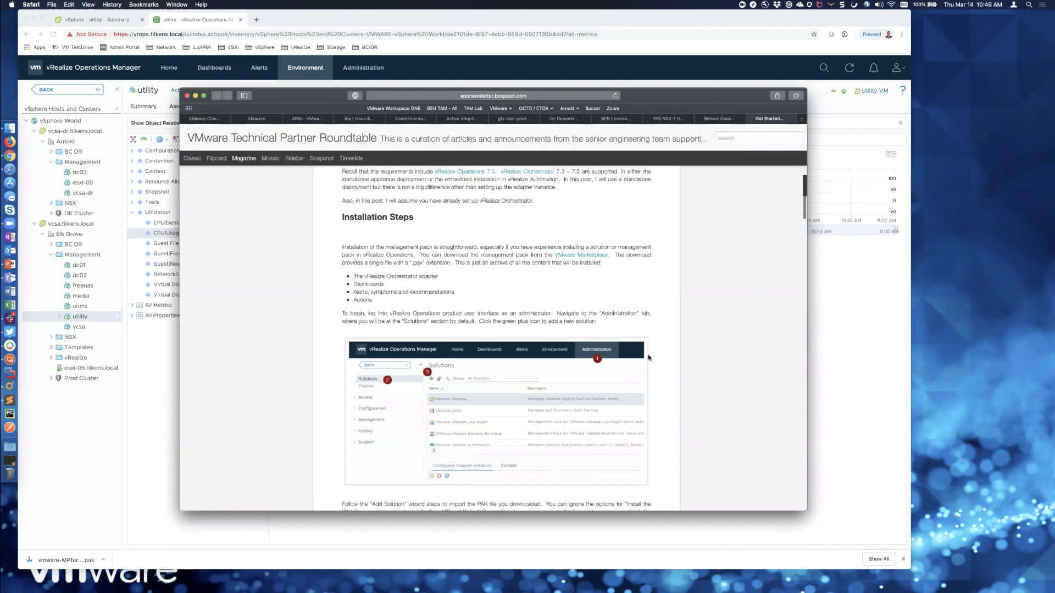
scroll(649, 357, "down", 20)
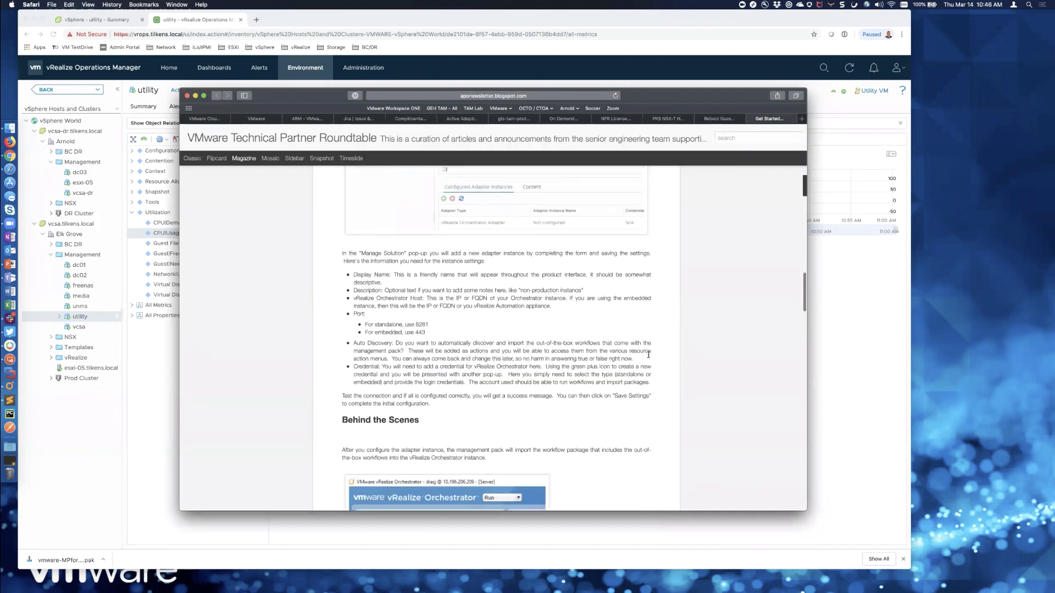
scroll(649, 355, "down", 5)
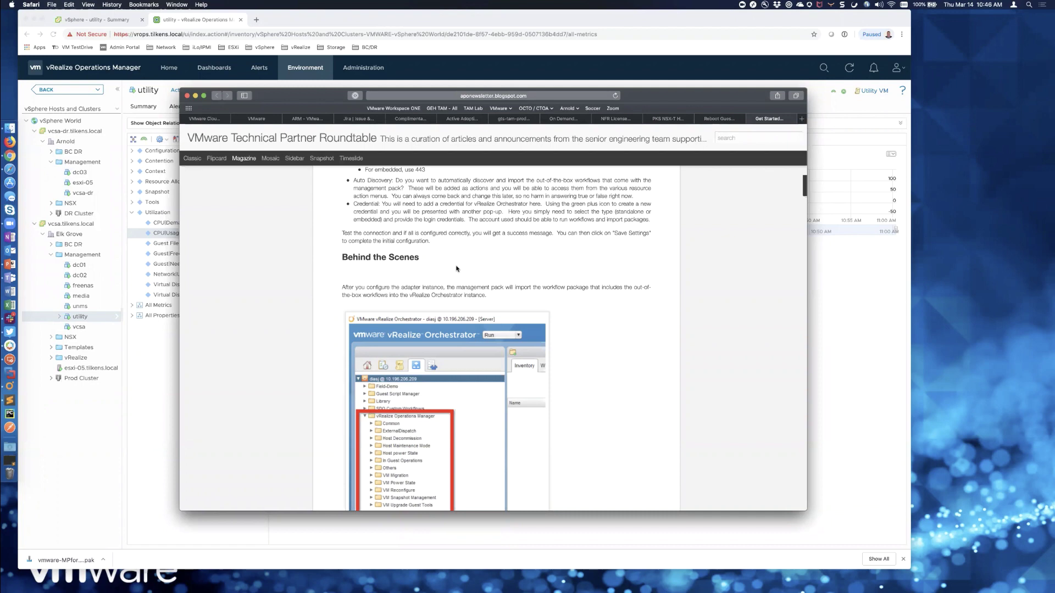
left_click(840, 320)
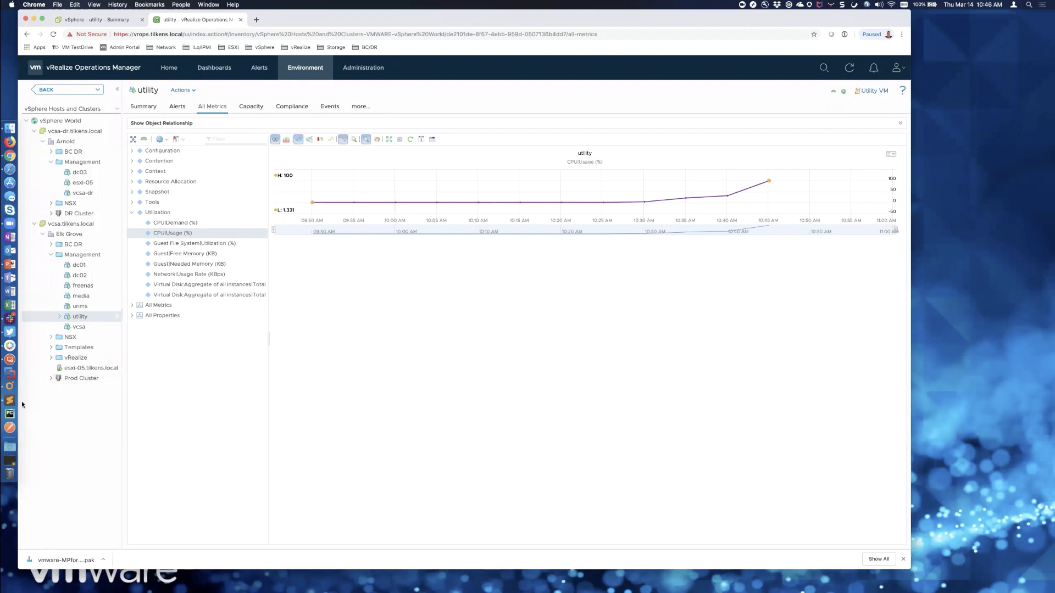
- Widen the Orchestrator window and view Get processes from's exception, outputs and target workflow
left_click(10, 386)
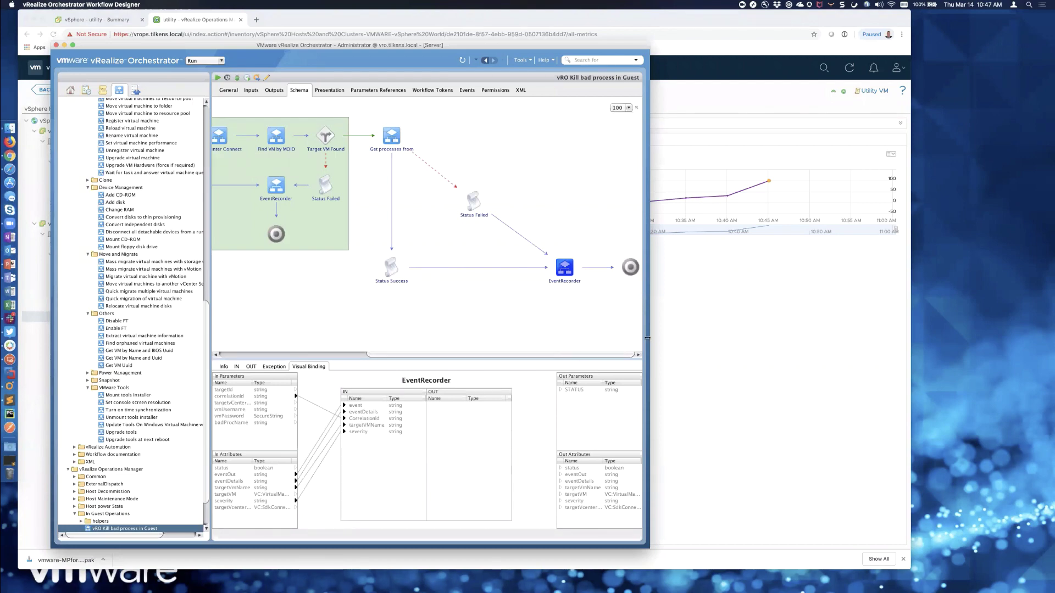
left_click_drag(790, 343, 791, 343)
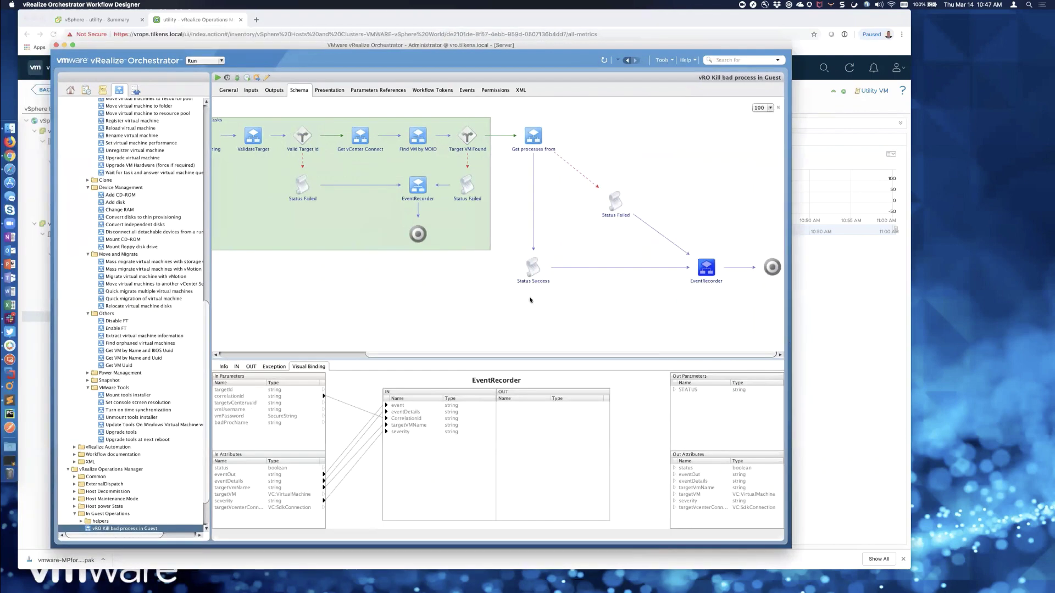
left_click(532, 135)
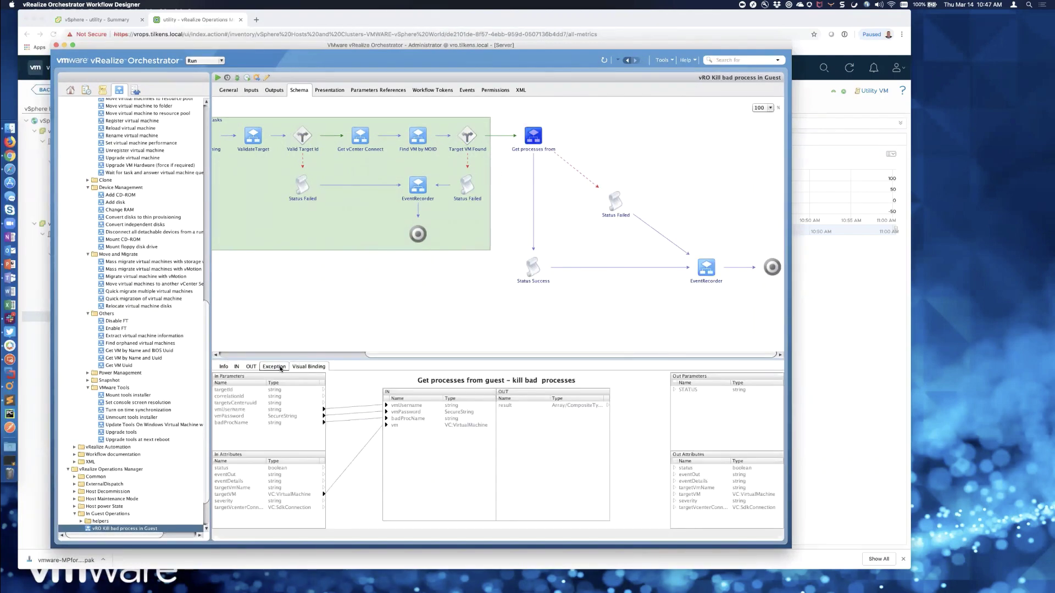
left_click(280, 367)
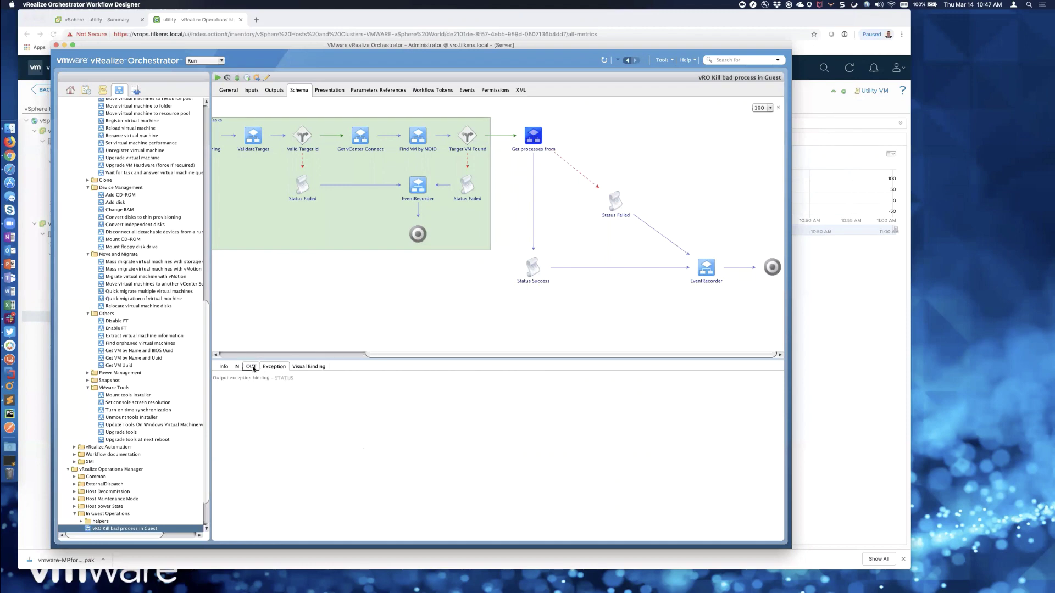
left_click(252, 367)
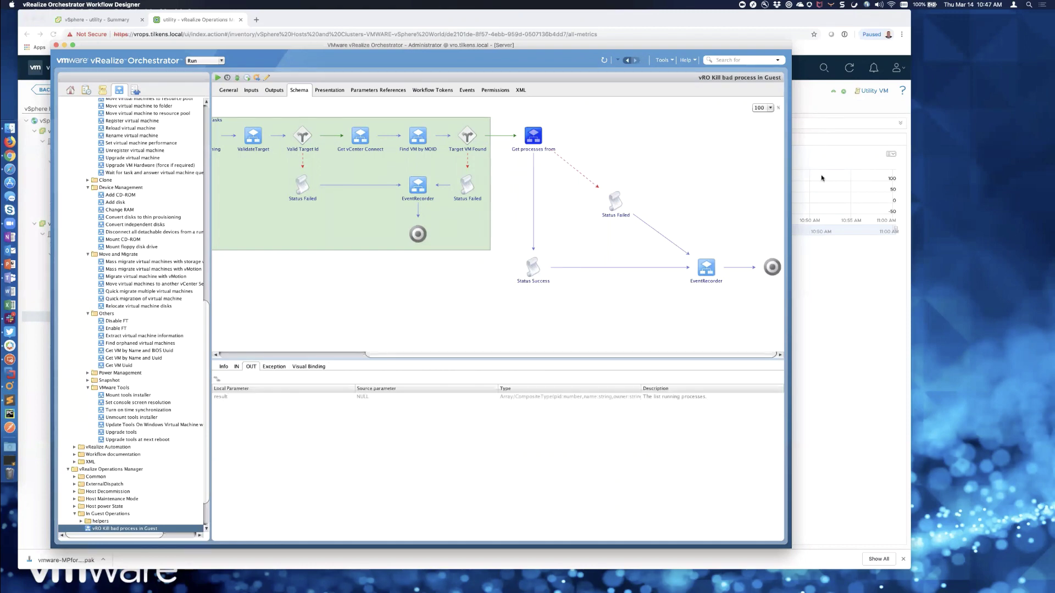
left_click(224, 367)
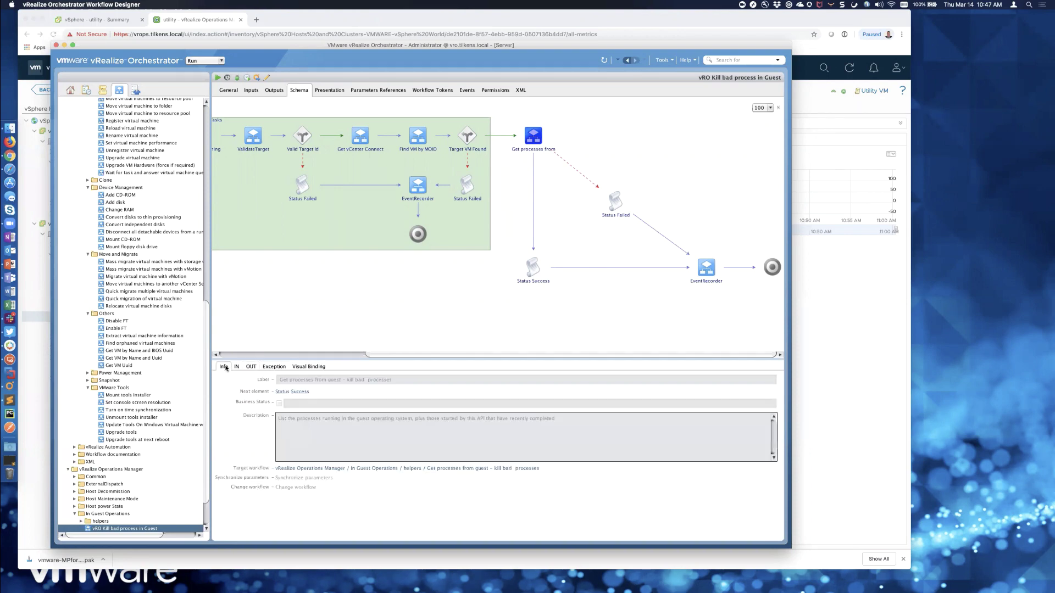